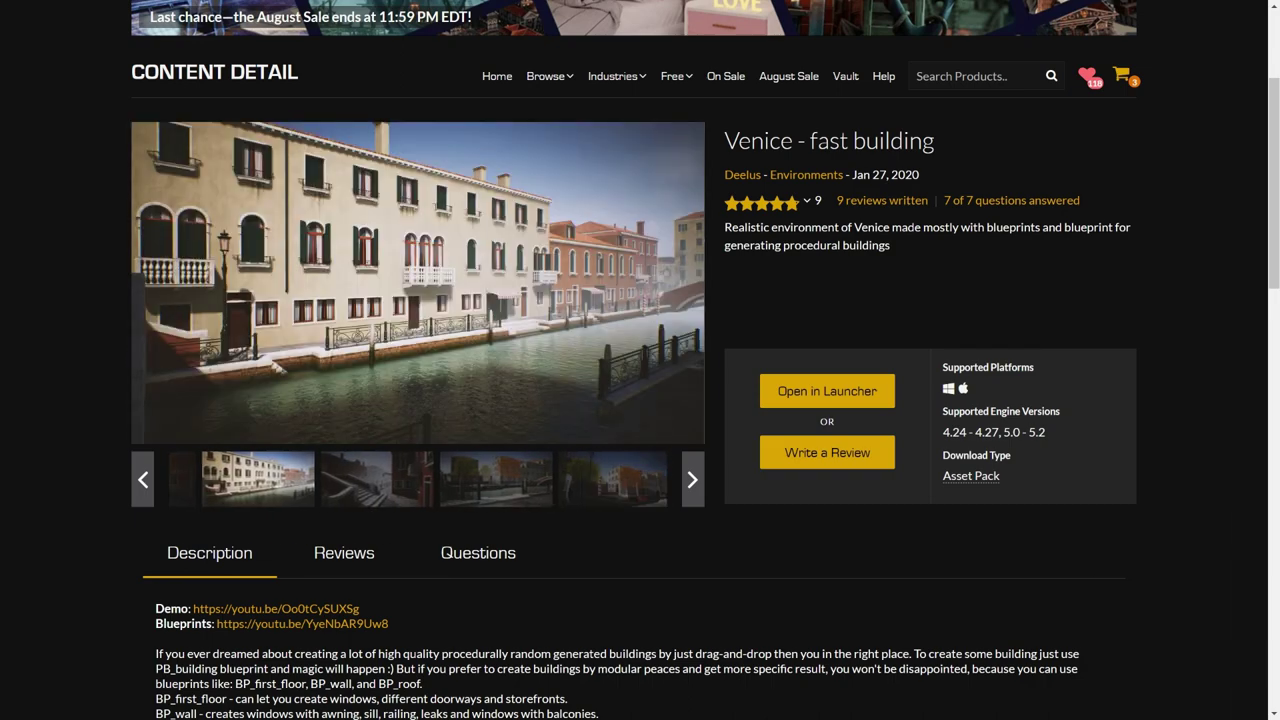
- Read through the description of the Venice - fast building asset on its marketplace page
scroll(640, 360, "down", 1)
scroll(640, 360, "down", 5)
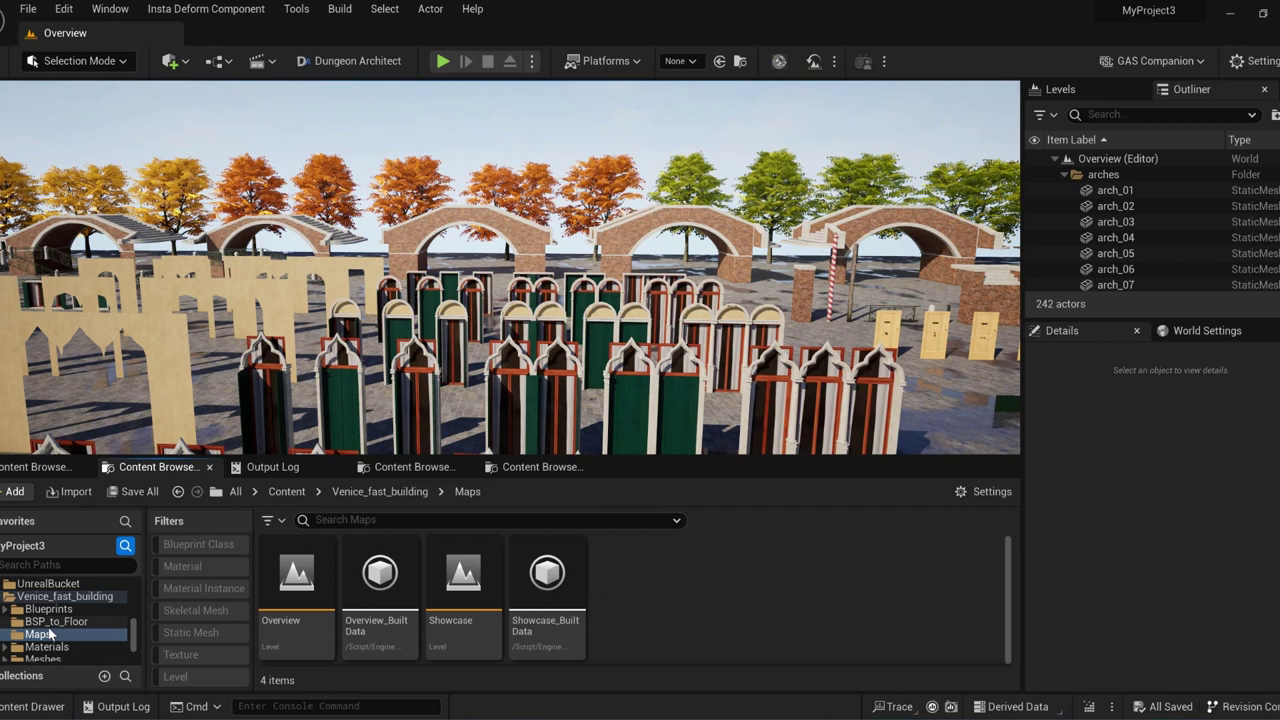
- Switch to the Unreal Editor and look through the Blueprints, BSP_to_Floor and Maps folders of Venice_fast_building
left_click(62, 597)
double_click(305, 612)
scroll(680, 638, "down", 3)
key("alt+Left")
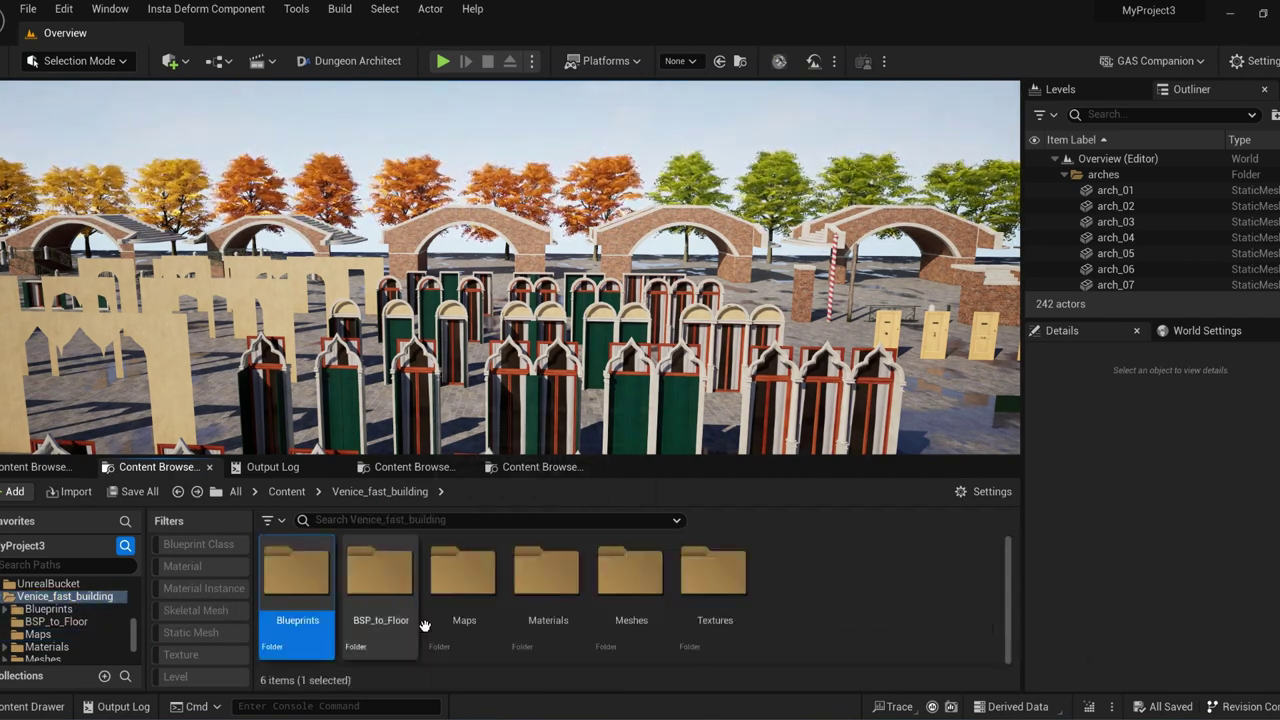
double_click(405, 592)
key("alt+Left")
double_click(457, 570)
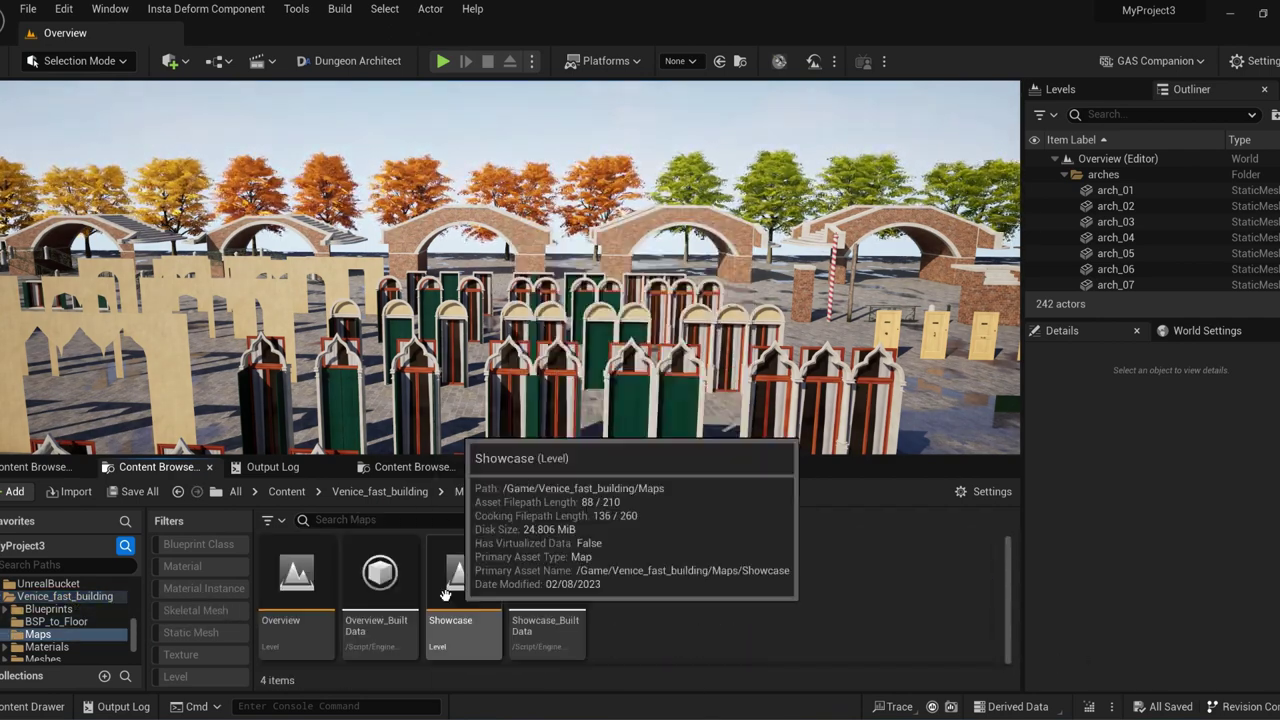
- Look through the Materials and Meshes folders of Venice_fast_building
key("alt+Left")
double_click(545, 575)
key("alt+Left")
double_click(630, 575)
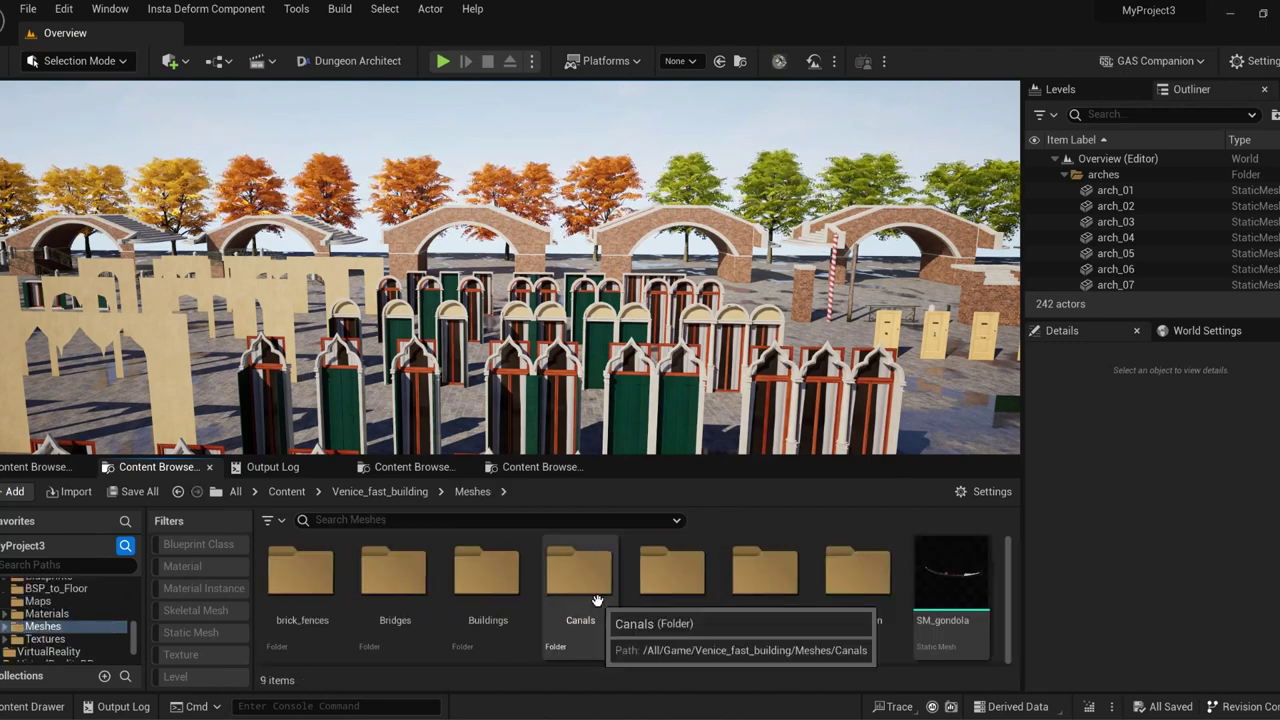
scroll(597, 600, "down", 3)
key("alt+Left")
- Look through the Textures folder of Venice_fast_building and the lookup textures in its LUTs subfolder
double_click(735, 583)
double_click(337, 580)
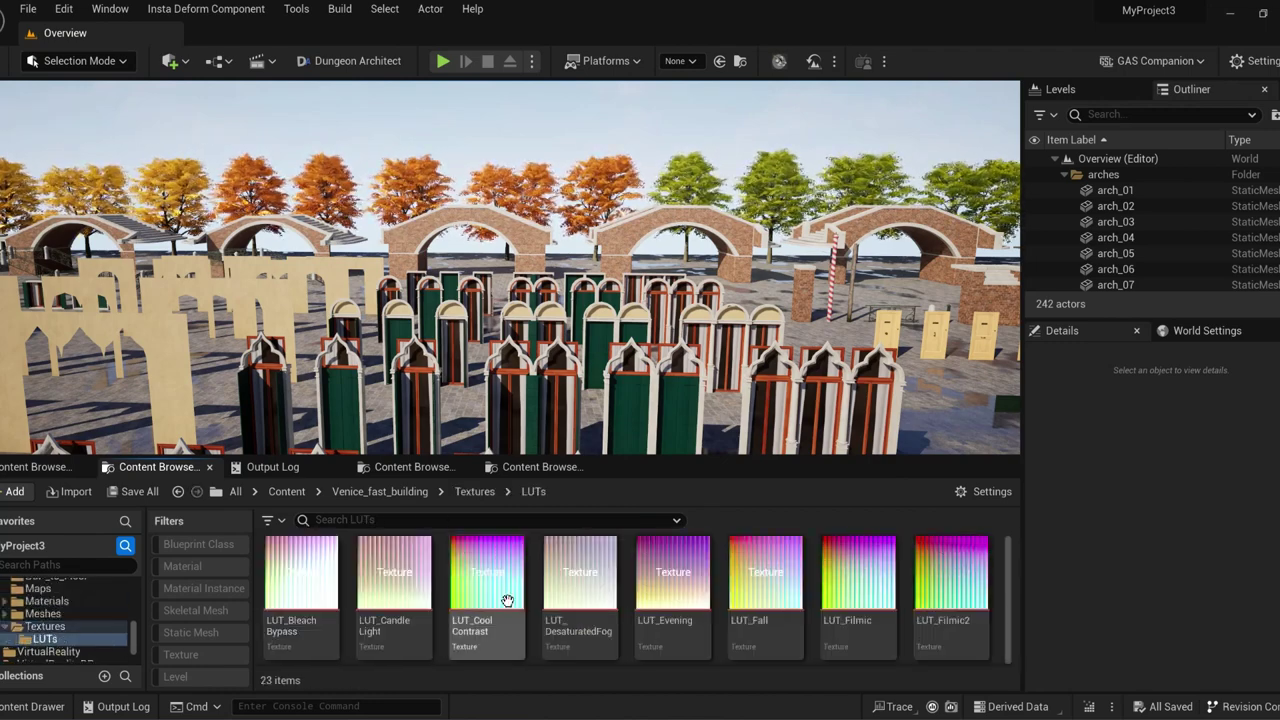
scroll(508, 600, "down", 5)
key("alt+Left")
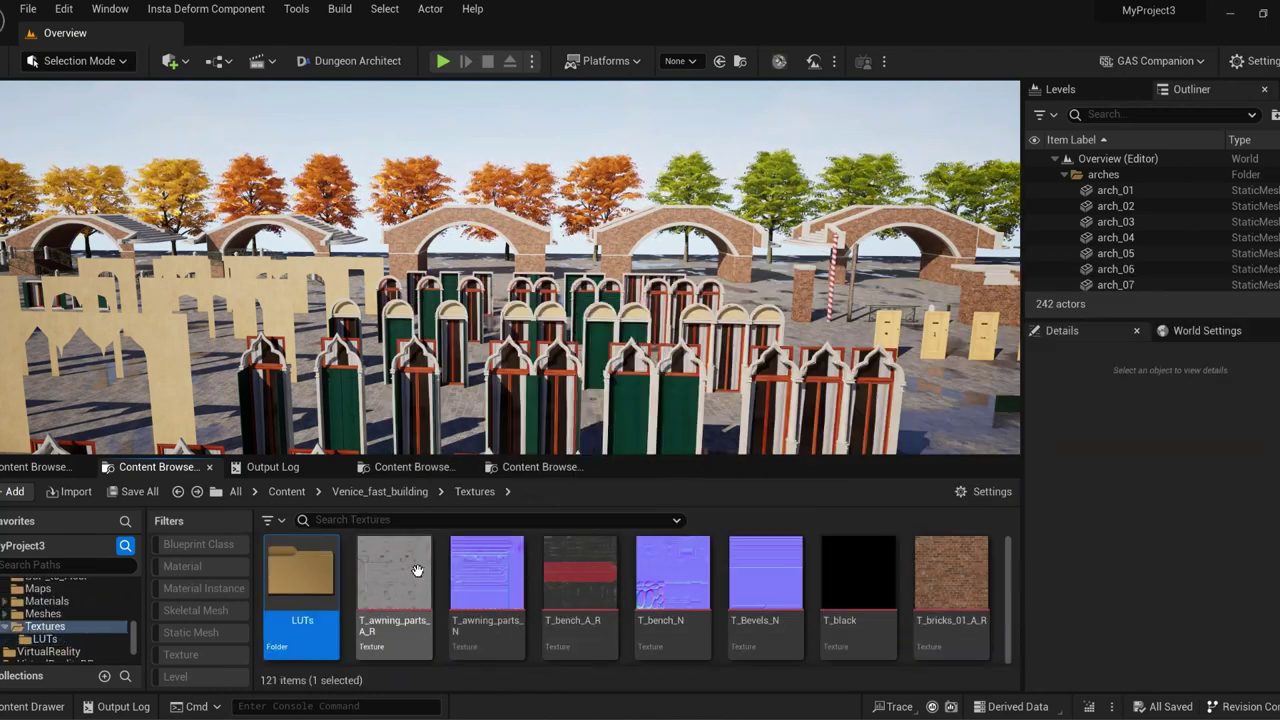
- Search the Textures folder by Dimensions for 8192, 4096 and 2048, and review the 2048 textures
type("Dimensions")
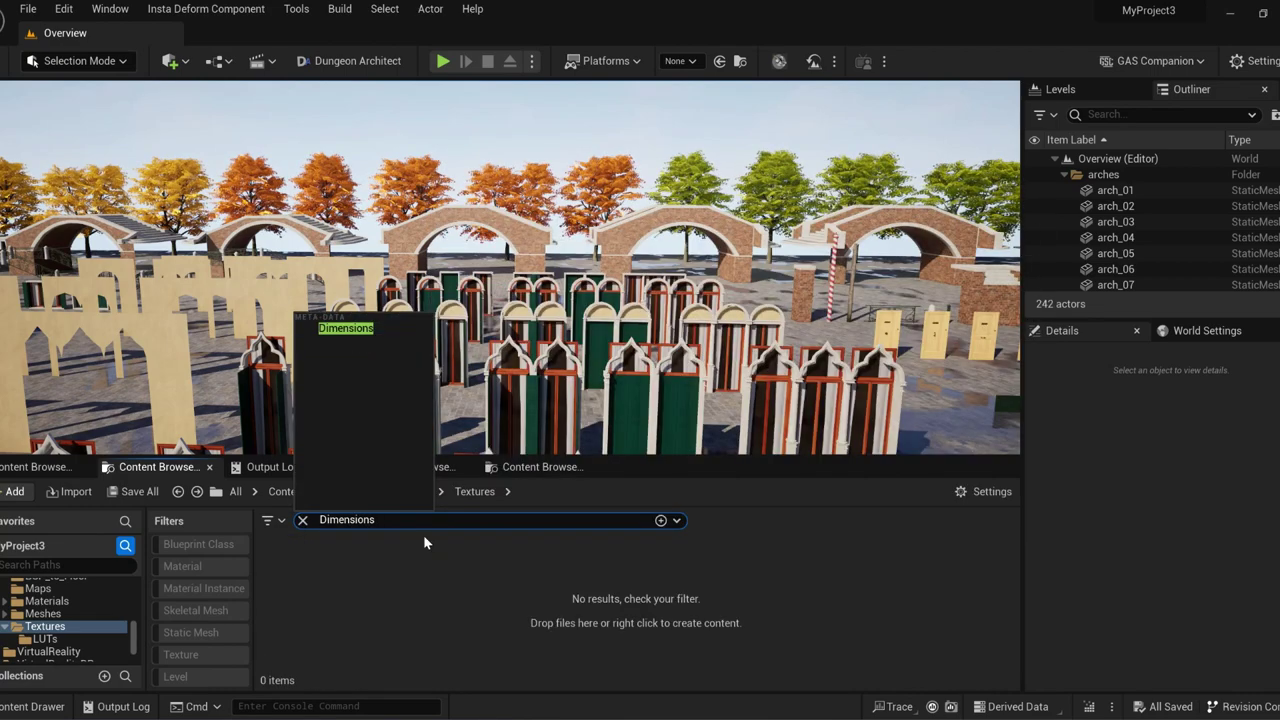
type(" = 8192")
key("BackSpace")
key("BackSpace")
key("BackSpace")
key("BackSpace")
type("4096")
key("BackSpace")
key("BackSpace")
key("BackSpace")
key("BackSpace")
type("2048")
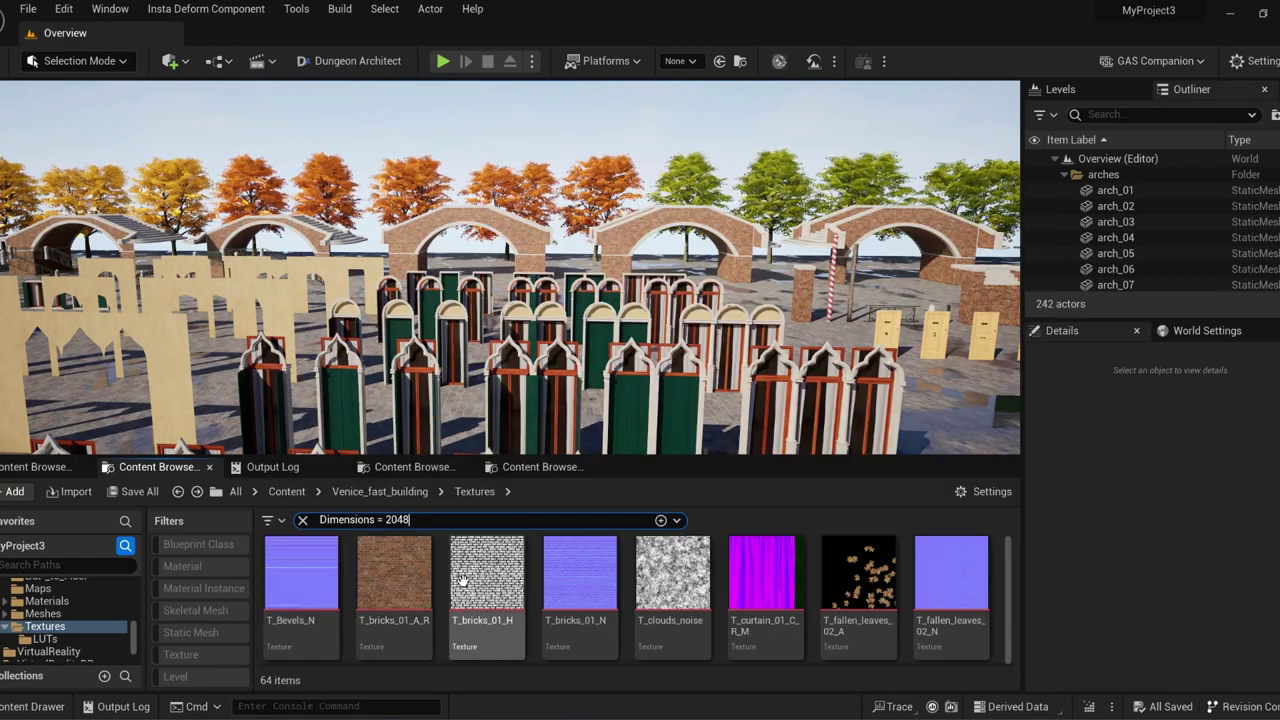
scroll(526, 583, "down", 2)
scroll(526, 583, "up", 3)
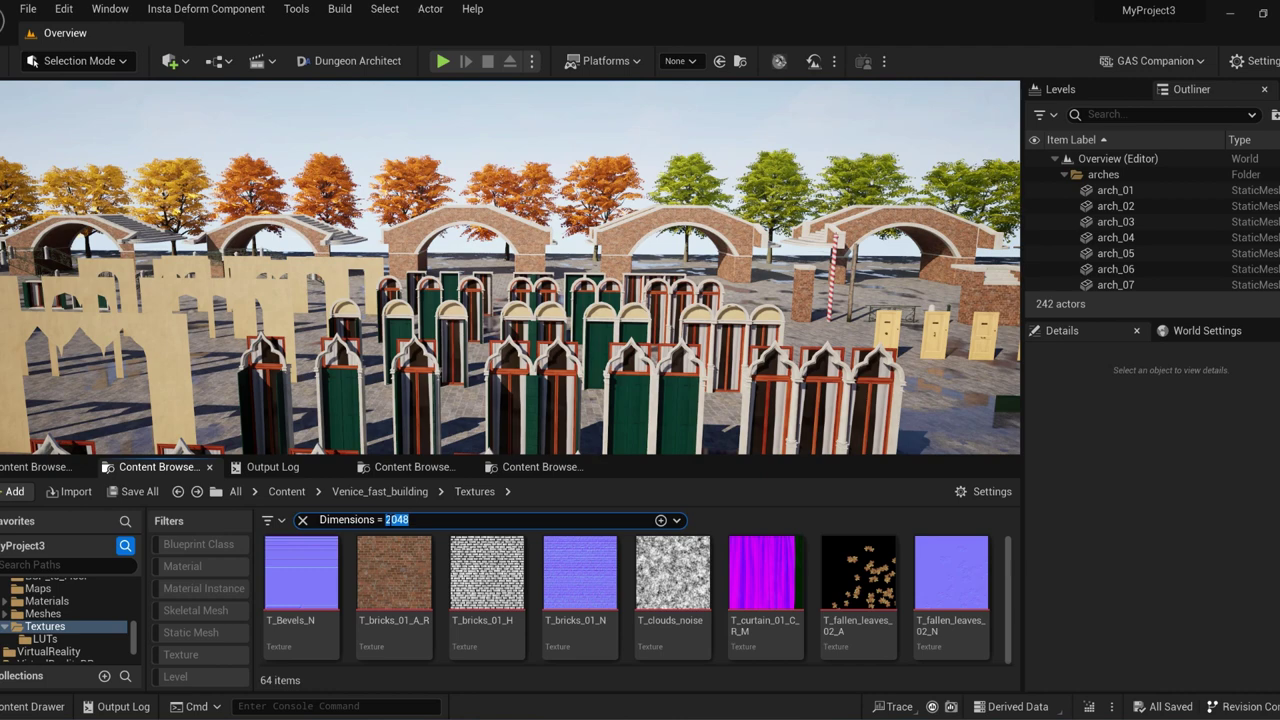
- Search the Textures folder by Dimensions for 1024, 512, 256 and 128
type("1024")
key("ctrl+shift+Left")
type("512")
key("ctrl+shift+Left")
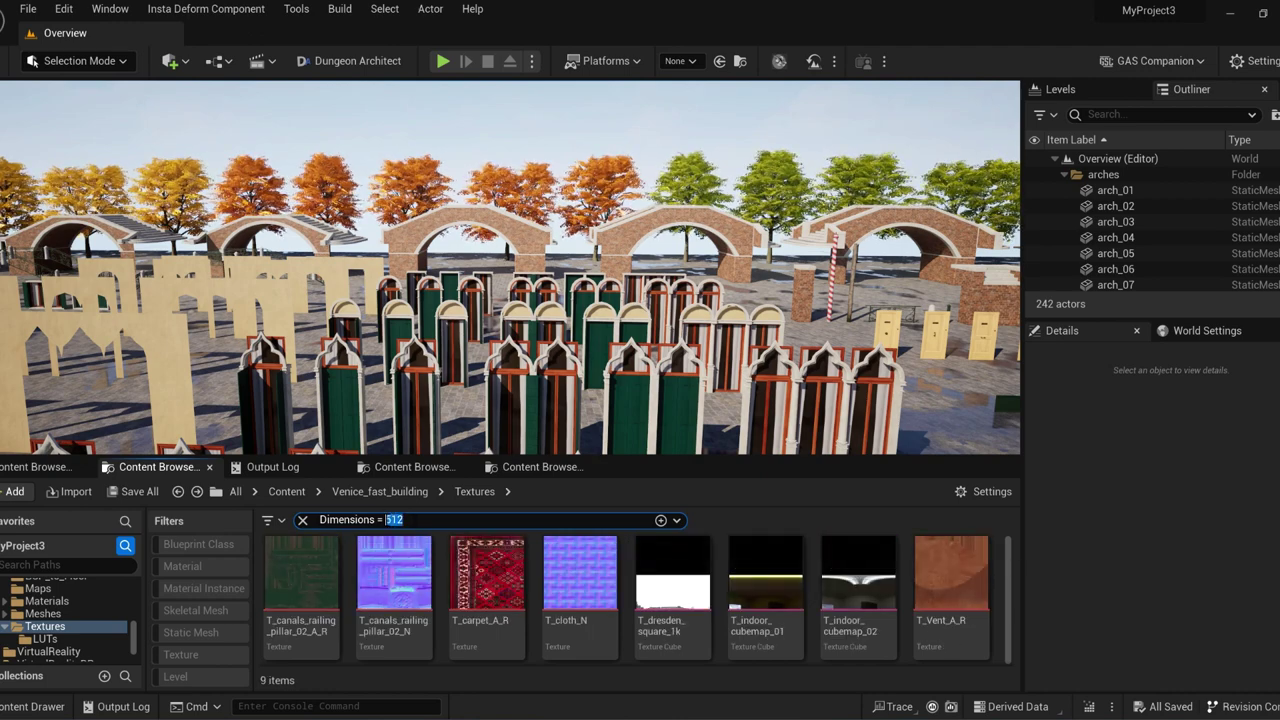
type("256")
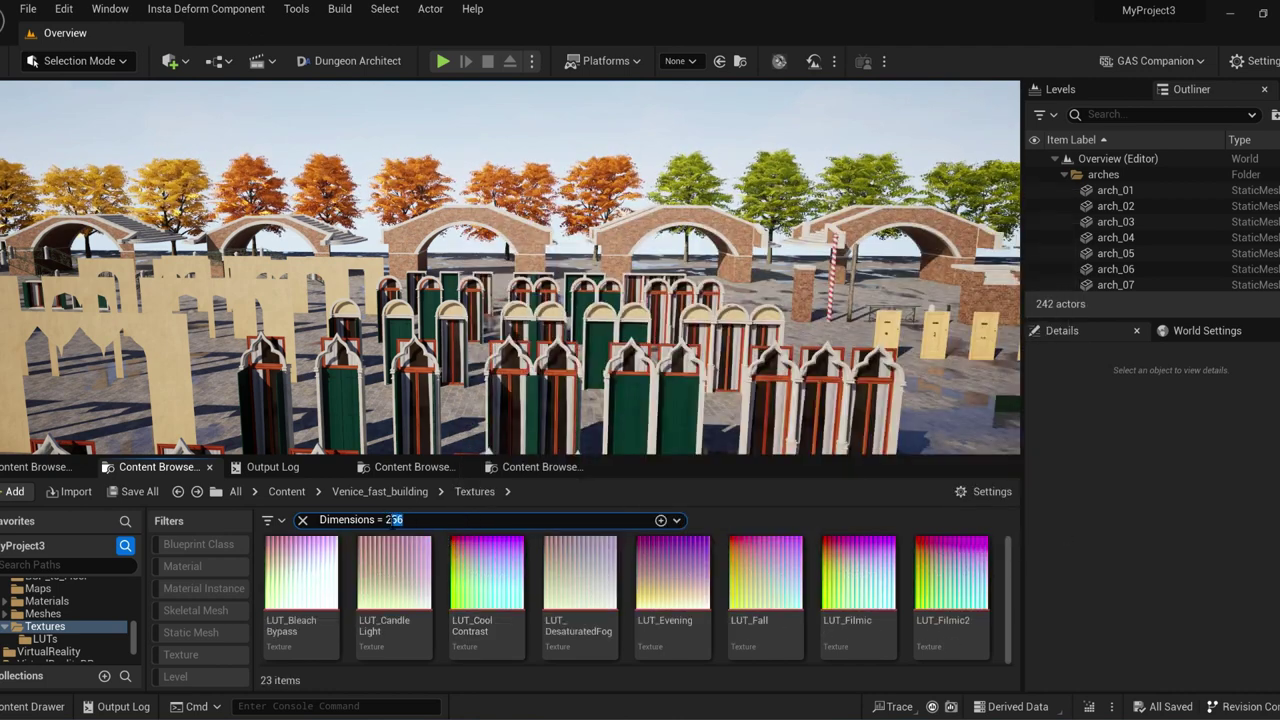
type("128")
- Search the Textures folder for HasAlphaChannel = true and review the listed textures
key("ctrl+a")
type("HasAlphaChannel")
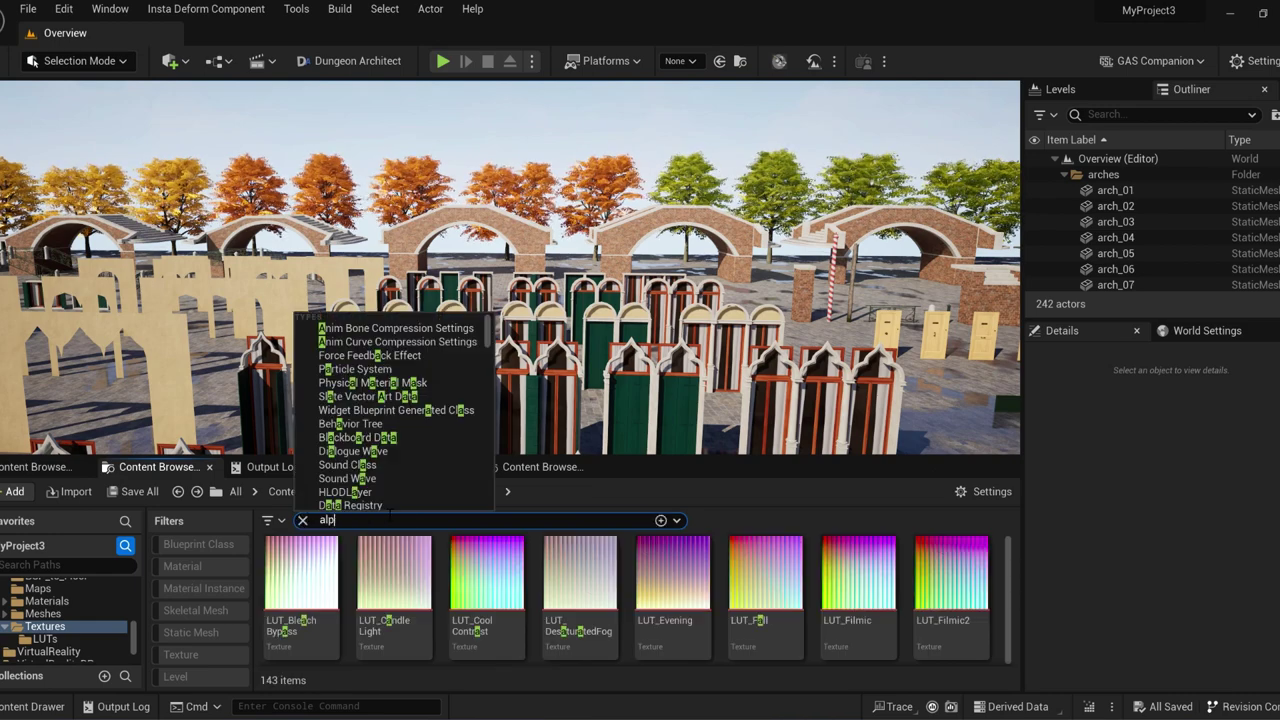
type(" = true")
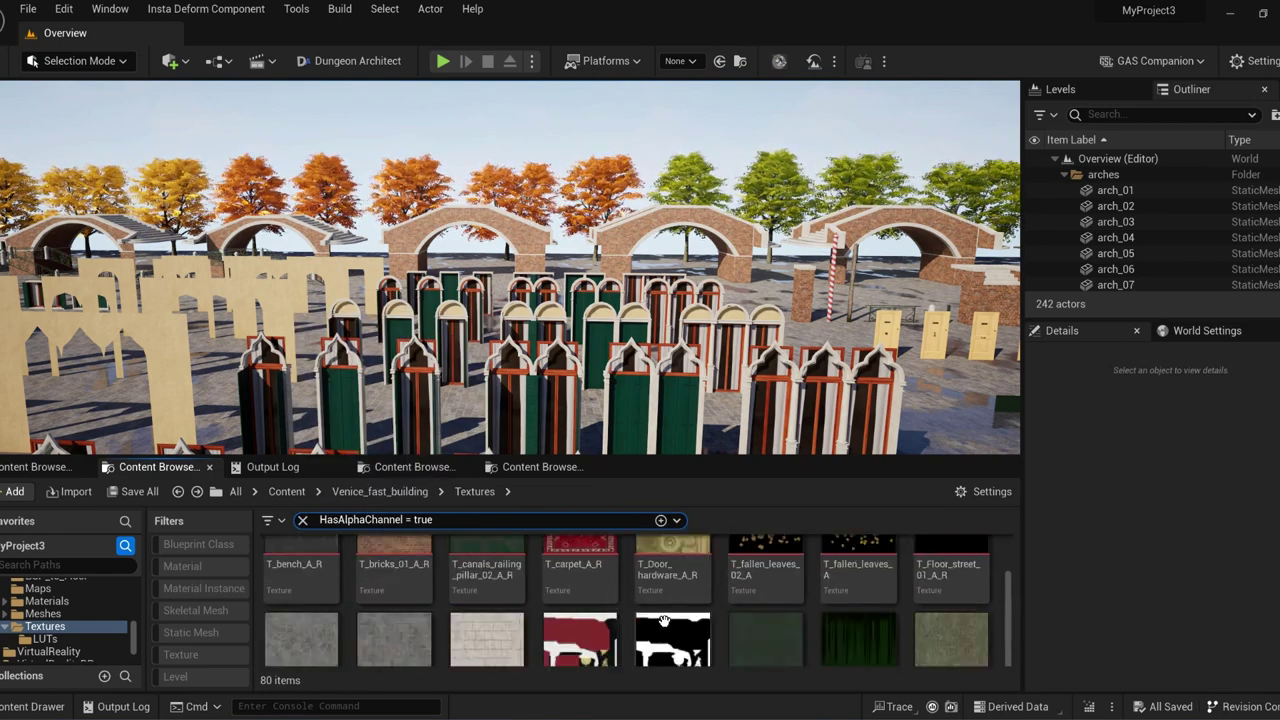
mouse_move(921, 622)
scroll(514, 592, "down", 3)
scroll(490, 625, "up", 2)
- Inspect only the alpha channel of the T_canals_railing_pillar_02_A_R texture by hiding its colour channels, and close it
double_click(483, 634)
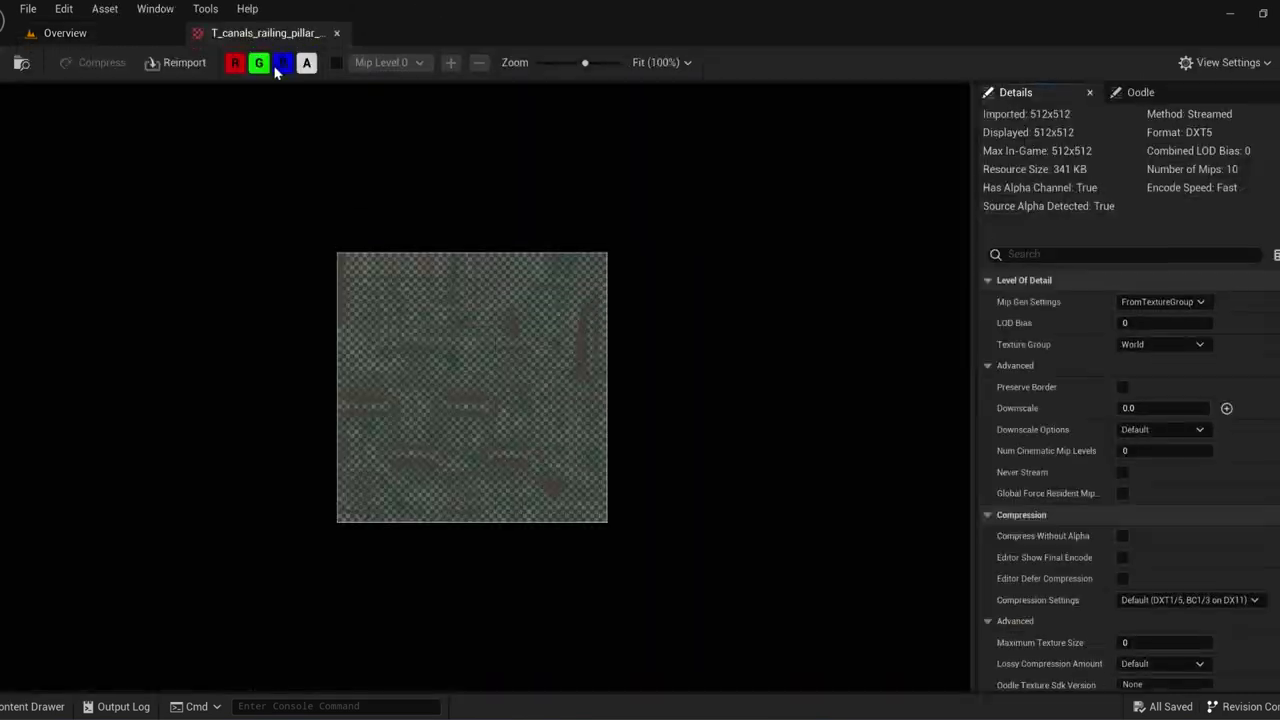
left_click(281, 66)
left_click(259, 65)
left_click(237, 65)
left_click(336, 33)
scroll(647, 575, "down", 2)
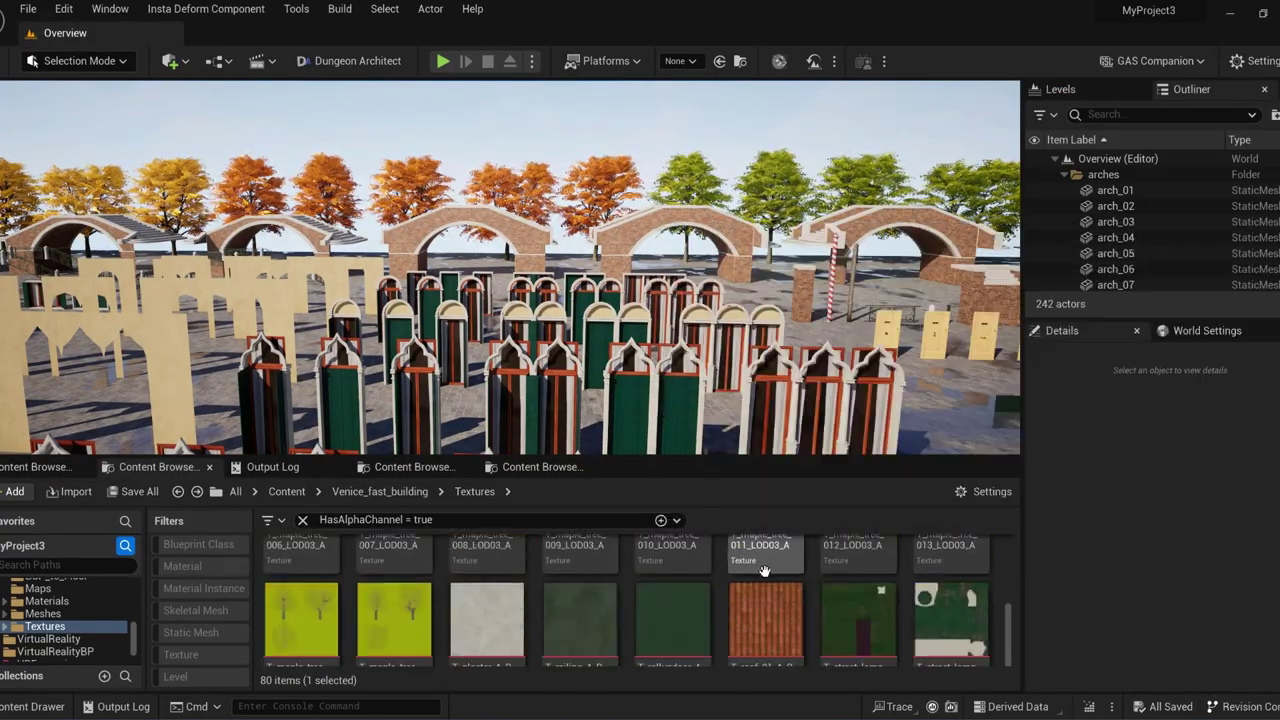
- Inspect only the alpha channel of the T_wood_rough_02_A_R texture by hiding its colour channels, and close it
double_click(763, 580)
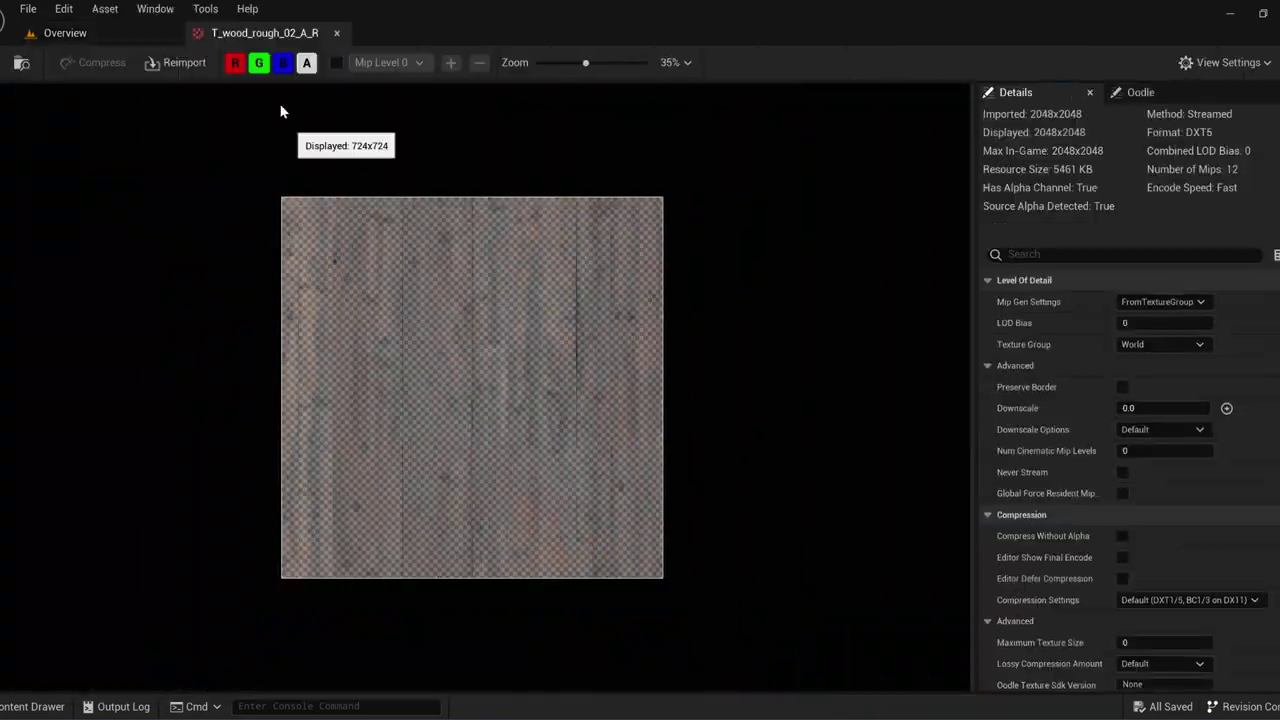
left_click(282, 66)
left_click(256, 67)
left_click(235, 63)
left_click(336, 33)
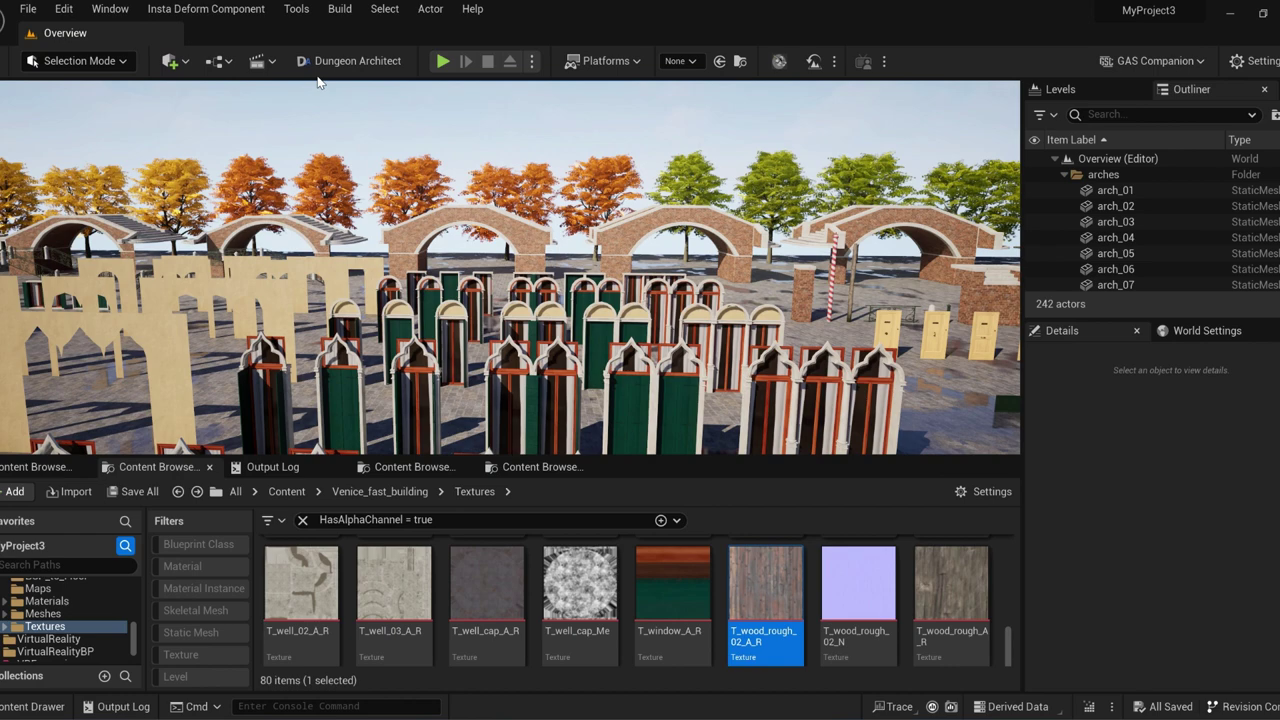
- Clear the texture search and show only Static Mesh assets in the Meshes folder
scroll(245, 554, "down", 1)
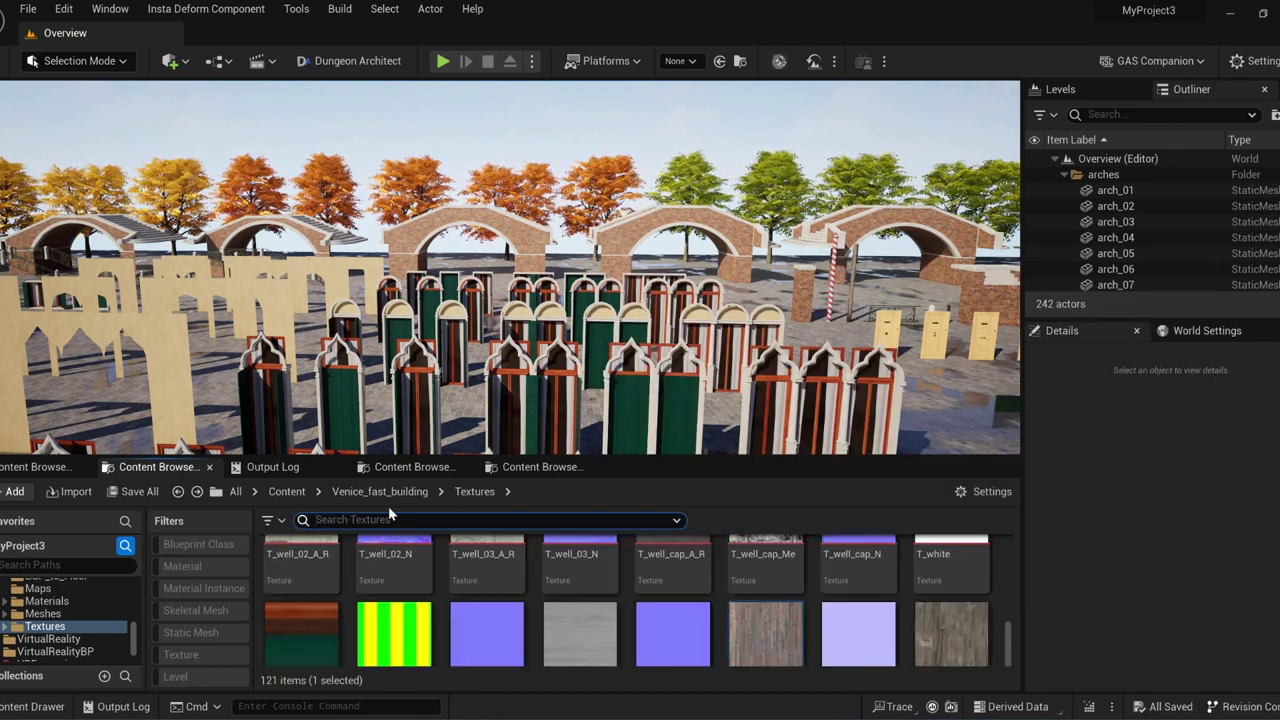
scroll(62, 647, "up", 1)
left_click(54, 641)
scroll(334, 634, "down", 1)
scroll(334, 634, "up", 1)
left_click(194, 633)
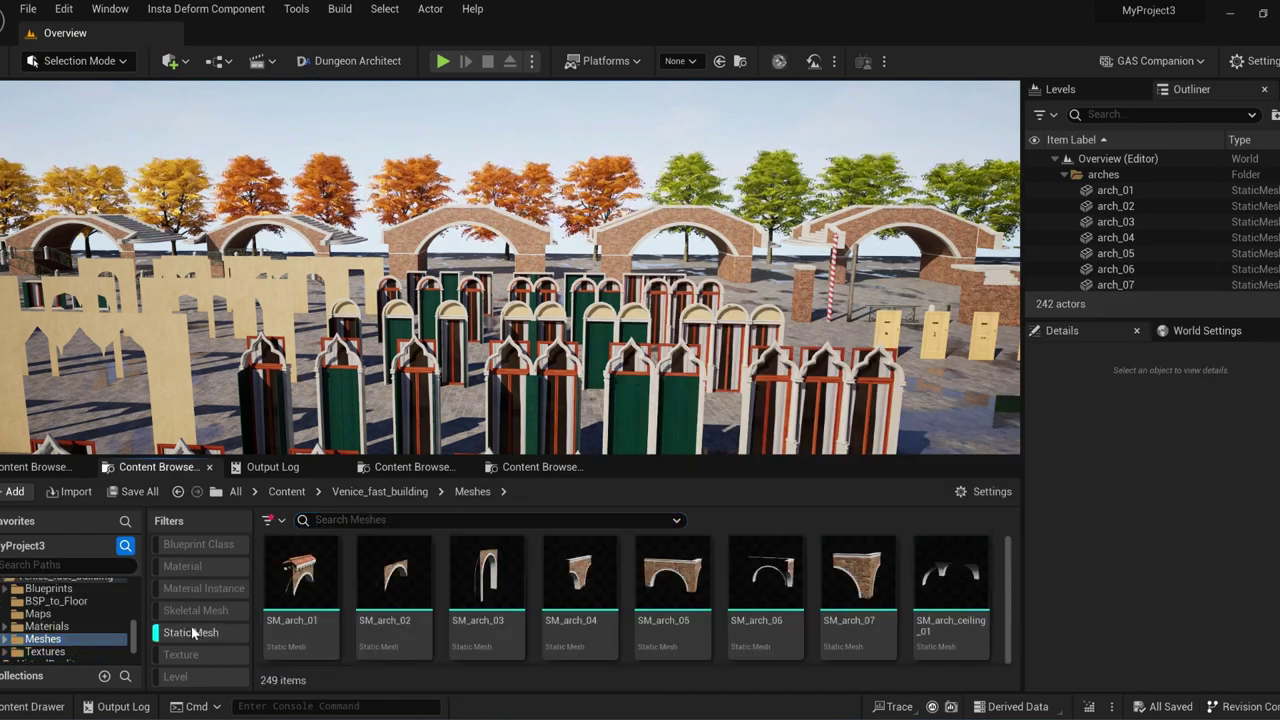
- Search the static meshes for Vertices > 1000
left_click(378, 524)
type("Vertices =")
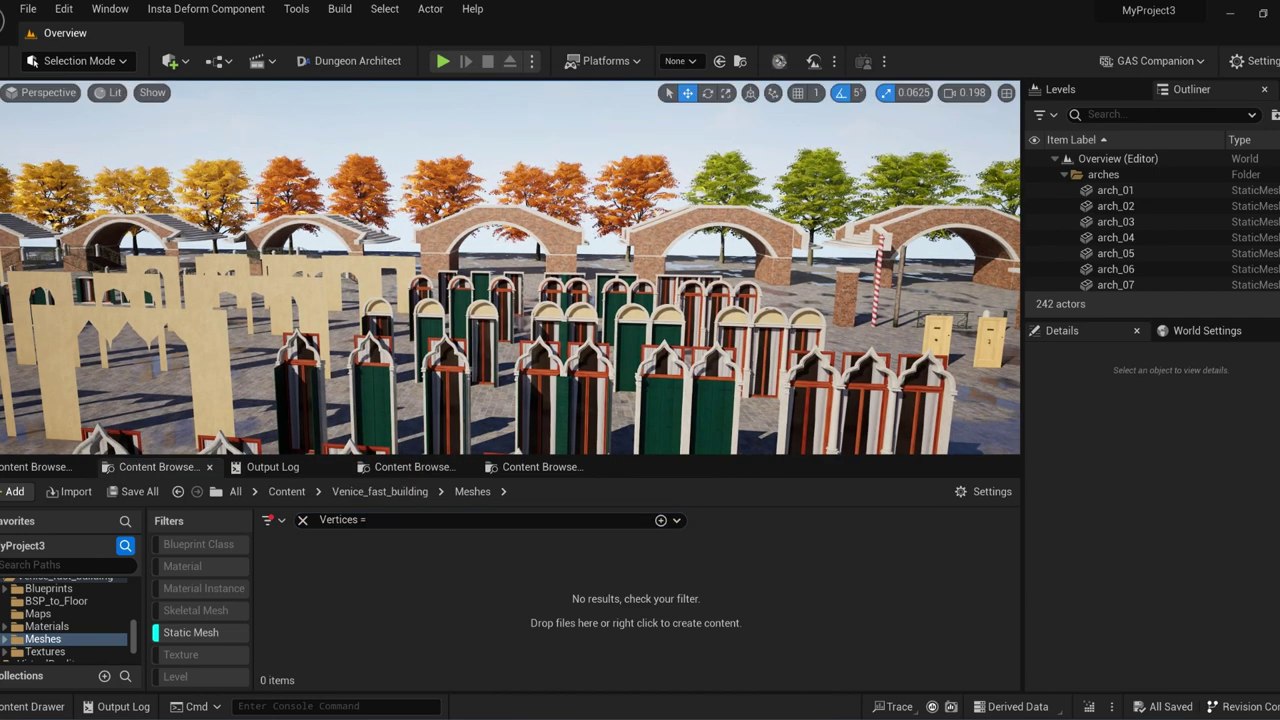
left_click(108, 92)
mouse_move(183, 348)
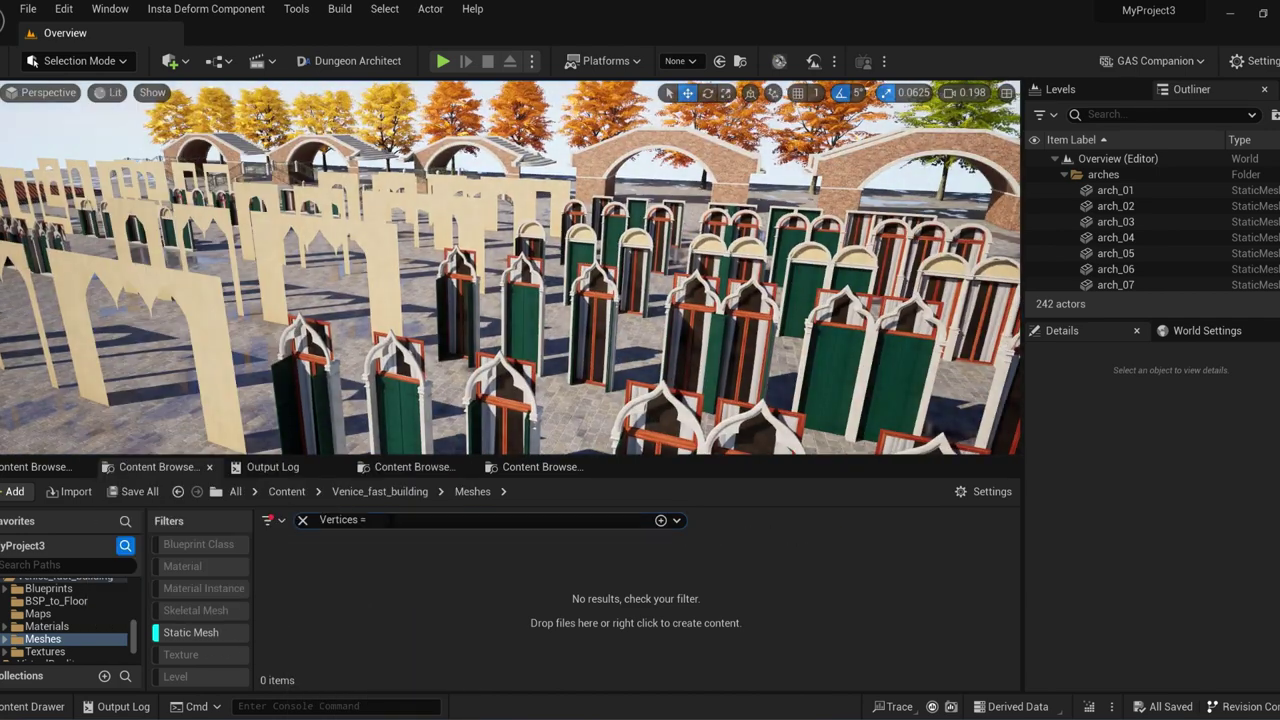
type("> 1000")
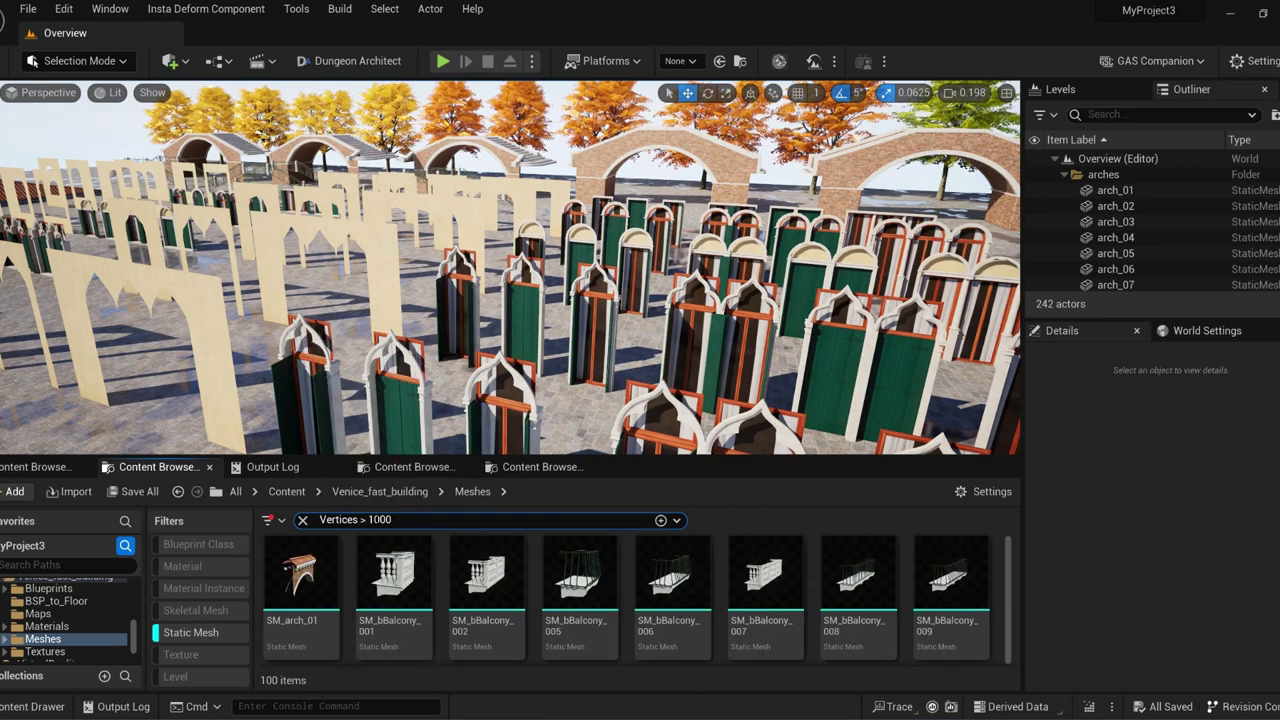
- Search the static meshes by LODs, comparing LODs > 3 with LODs > 4 and returning to LODs > 3
type("5LODs > 3")
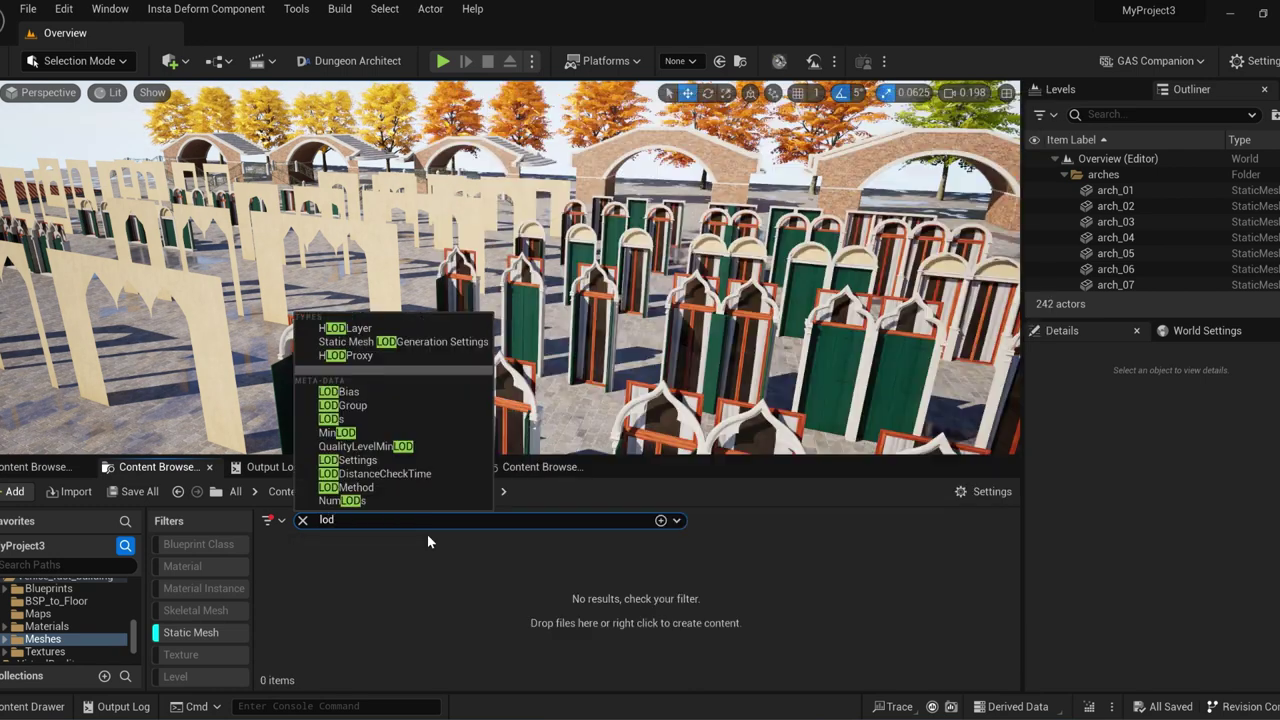
key("BackSpace")
type("4")
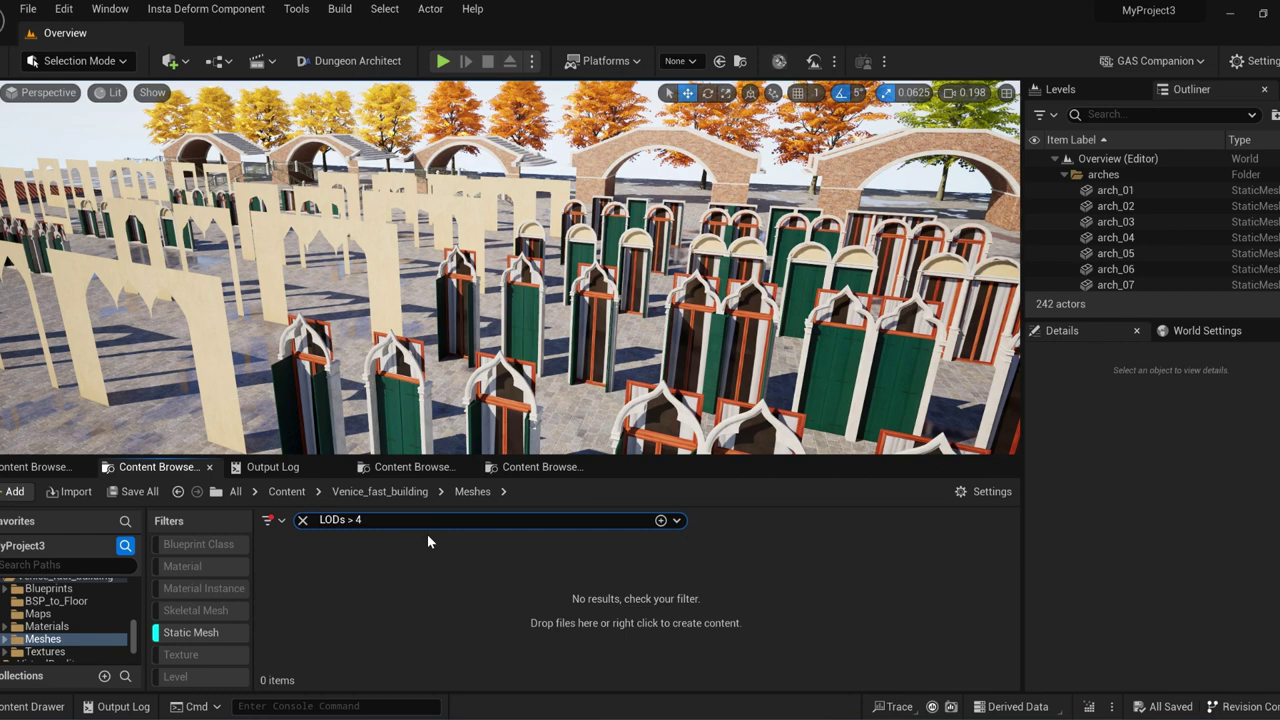
key("BackSpace")
type("3")
- Open SM_arch_01, compare its detail levels up to LOD 3, and close it
double_click(312, 578)
left_click_drag(354, 357, 470, 350)
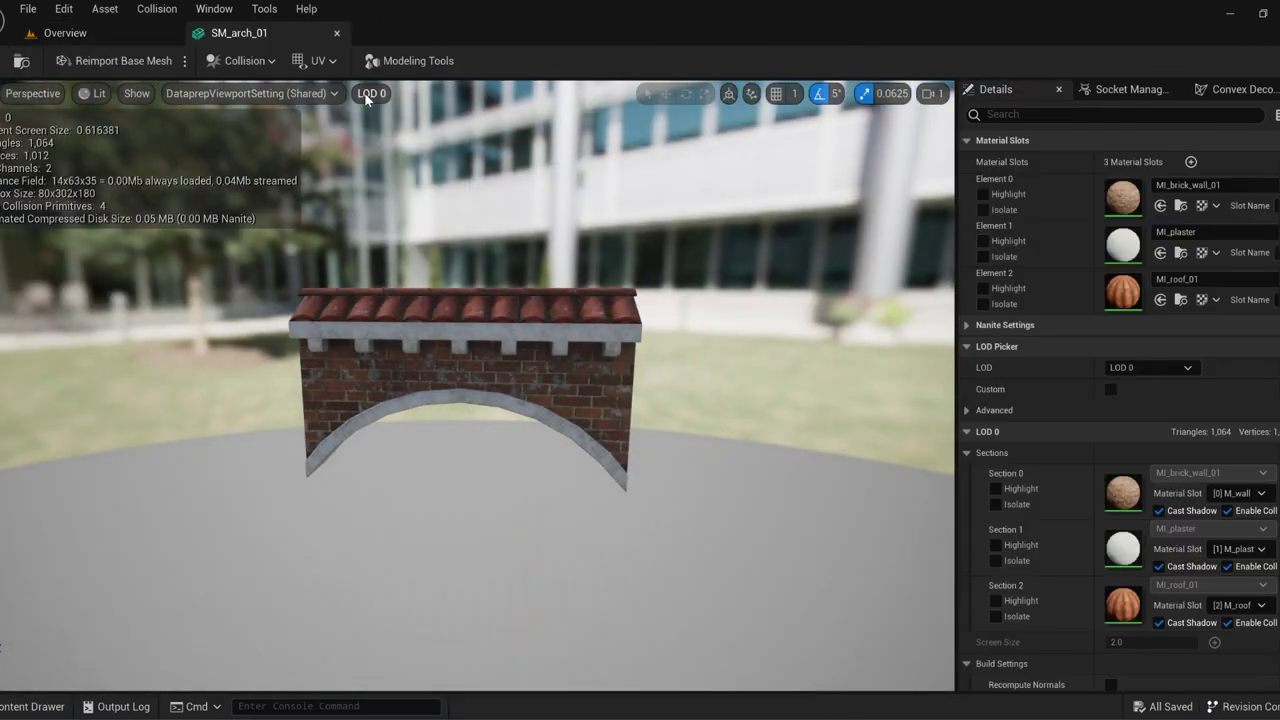
left_click(367, 97)
left_click(380, 174)
left_click(395, 203)
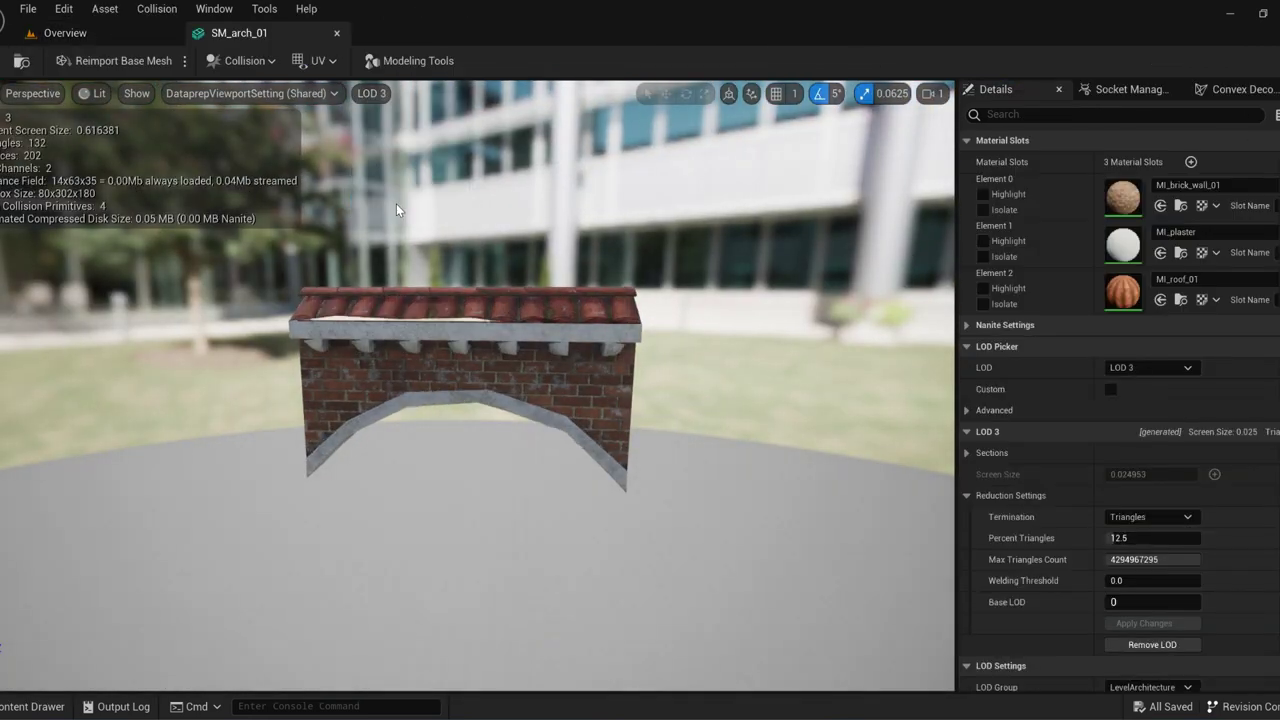
left_click(336, 33)
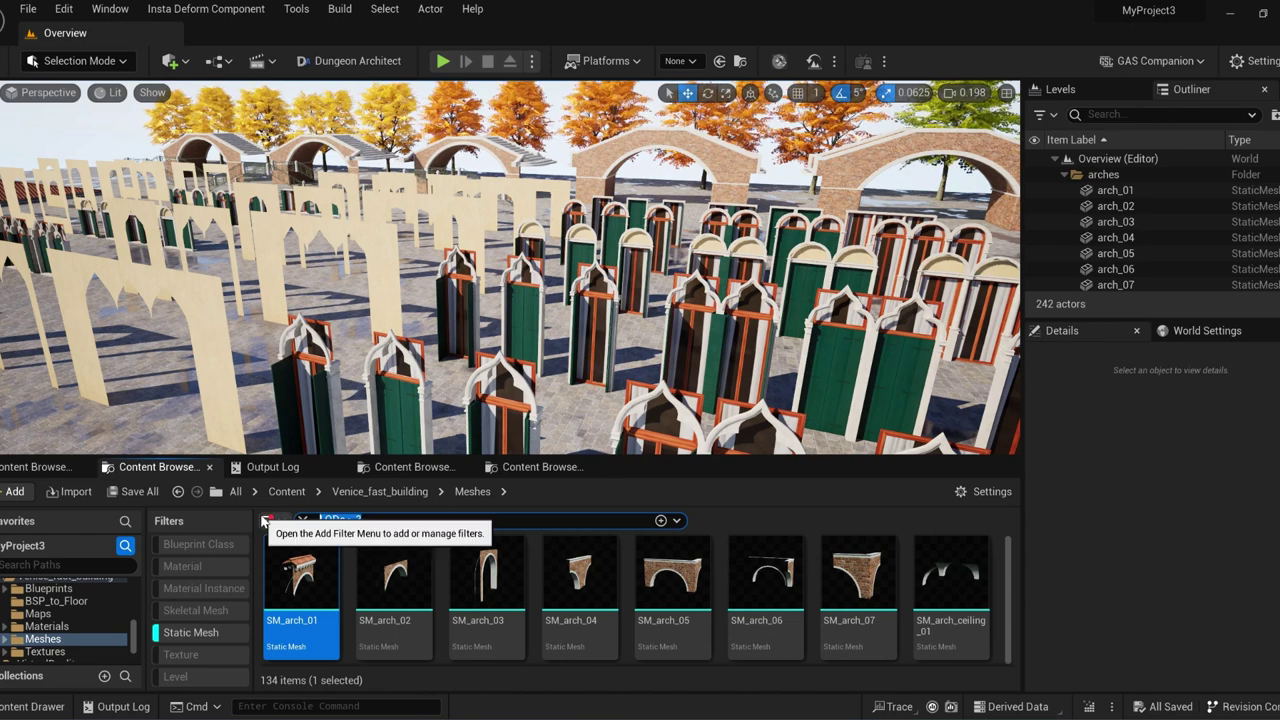
- Search the static meshes by Materials, trying the thresholds > 1, > 4 and > 0
left_click(530, 527)
type("Materials > 1")
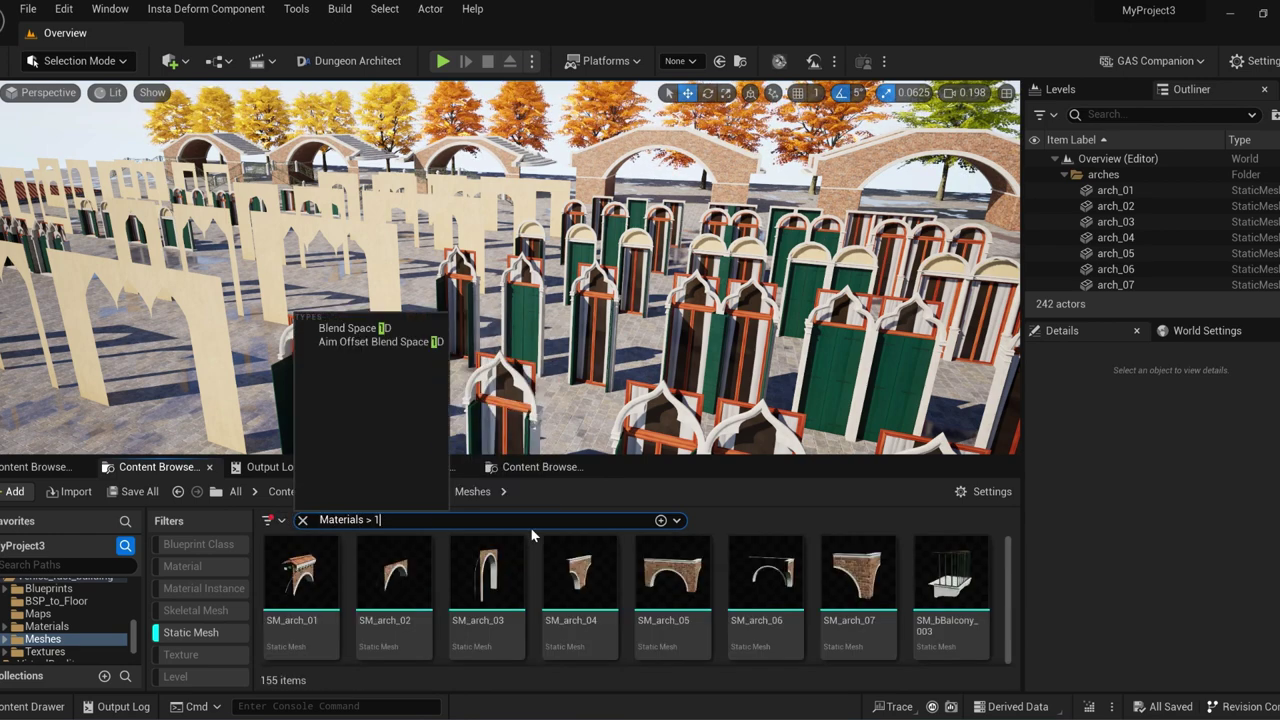
key("BackSpace")
type("4")
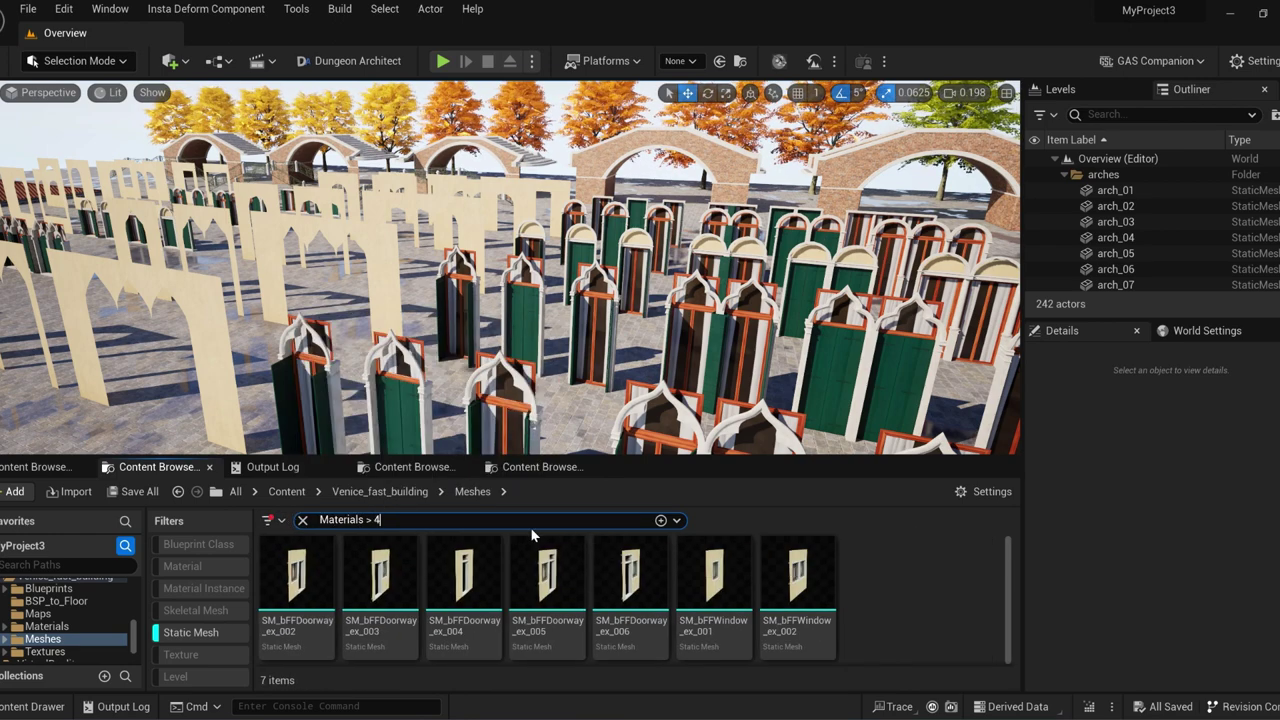
key("BackSpace")
type("0")
- Inspect material slots by briefly isolating Element 0 on SM_arch_01 and Element 2 on SM_bBalcony_003
double_click(328, 586)
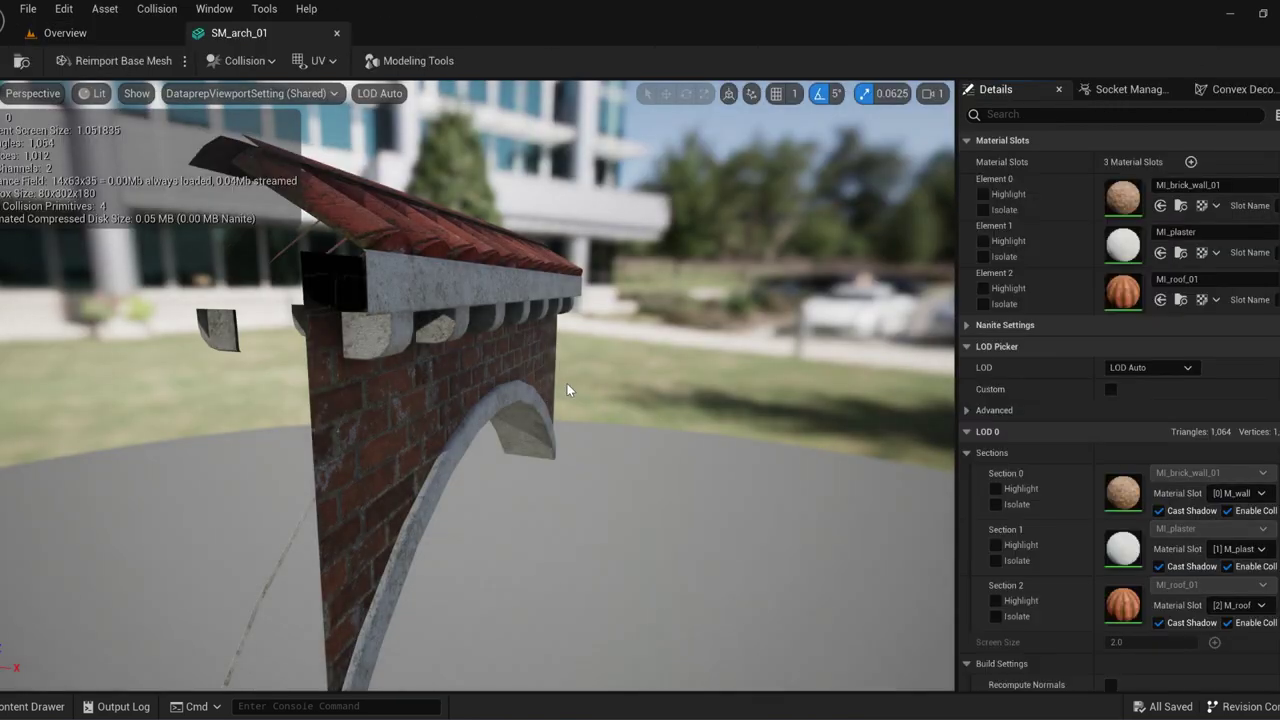
left_click(984, 209)
left_click(984, 209)
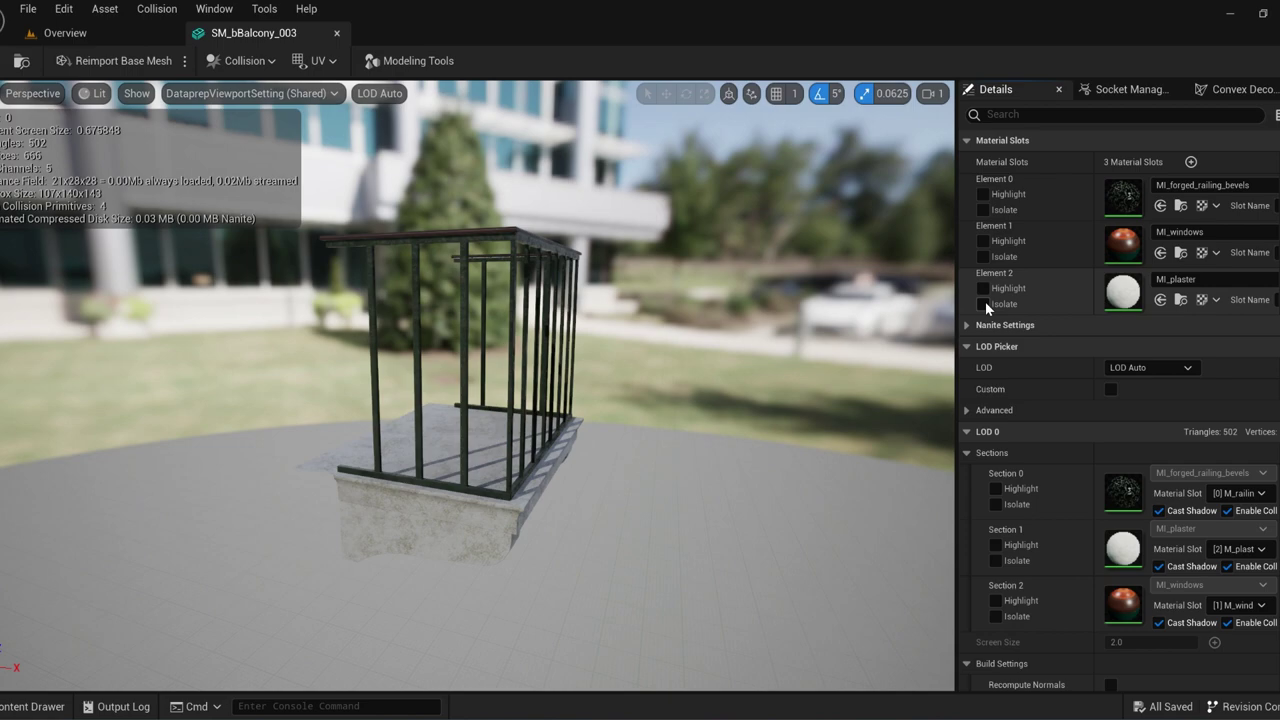
left_click(985, 302)
left_click(985, 302)
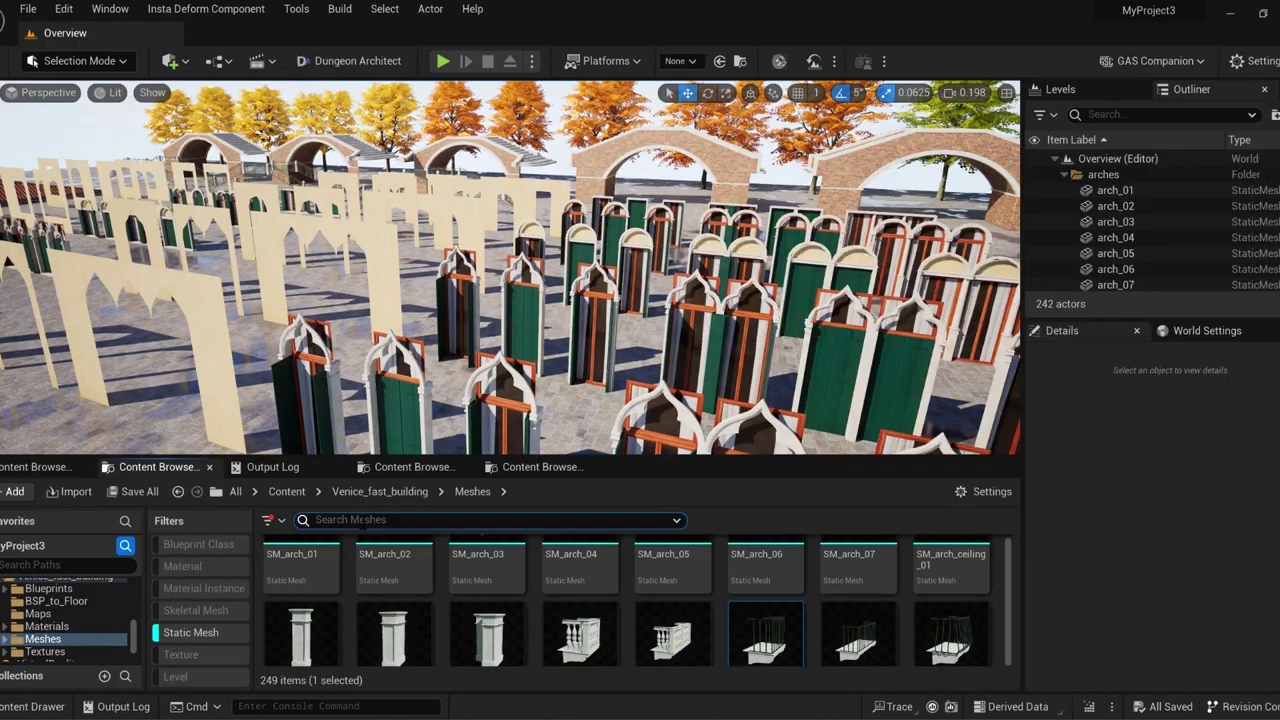
- Search the static meshes for UVChannels > 2 and examine SM_bBalcony_003 from several angles
type("hannels > 2")
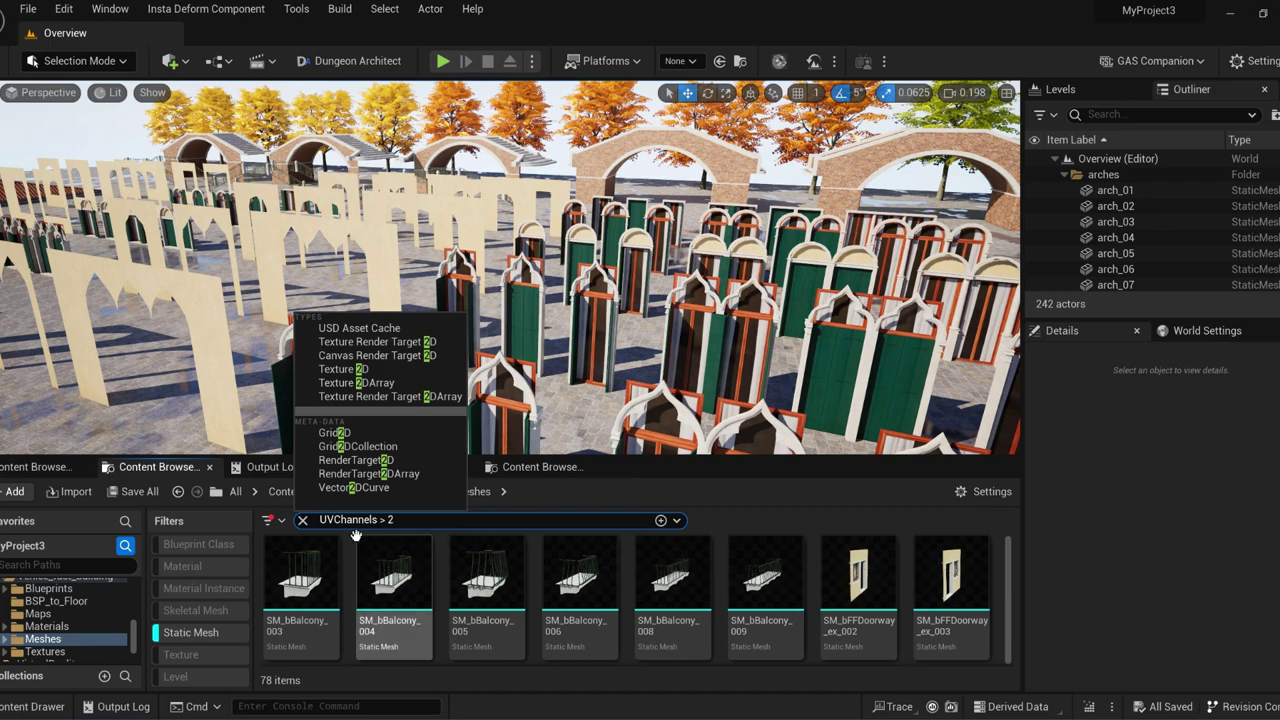
left_click(316, 568)
double_click(317, 568)
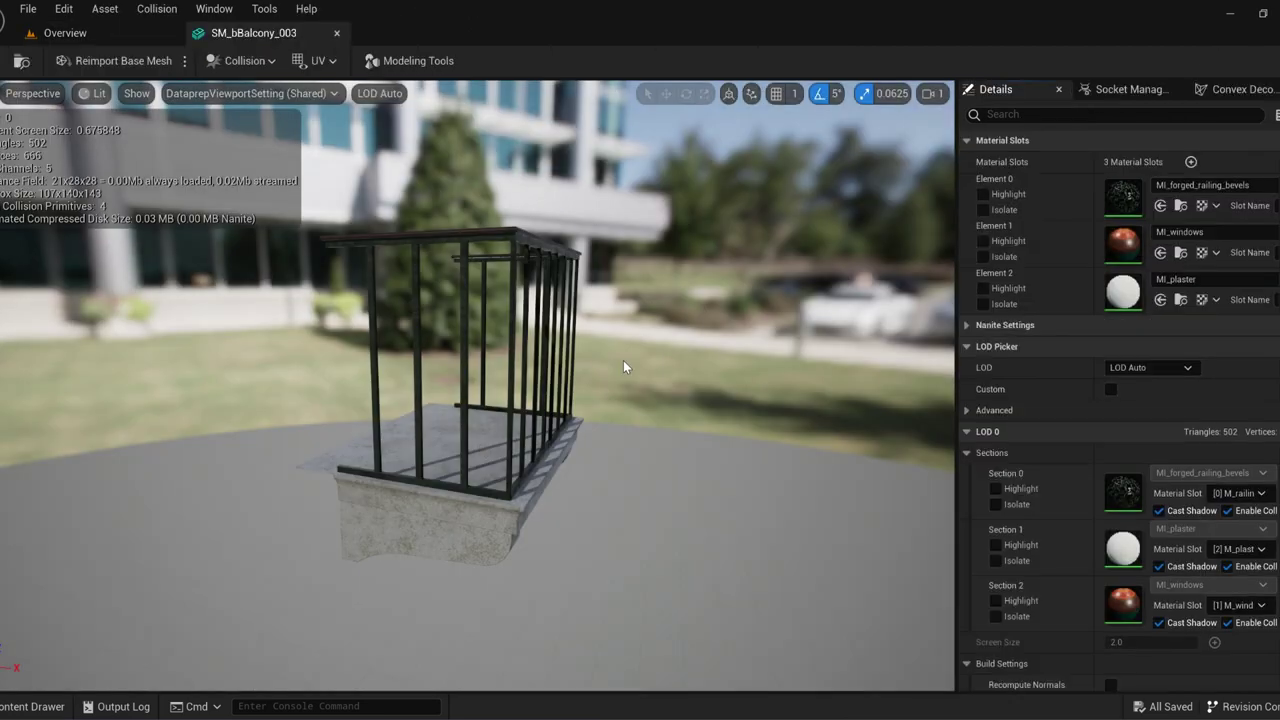
left_click_drag(624, 362, 760, 420)
right_click_drag(624, 362, 624, 440)
left_click_drag(708, 360, 708, 334)
scroll(708, 334, "down", 3)
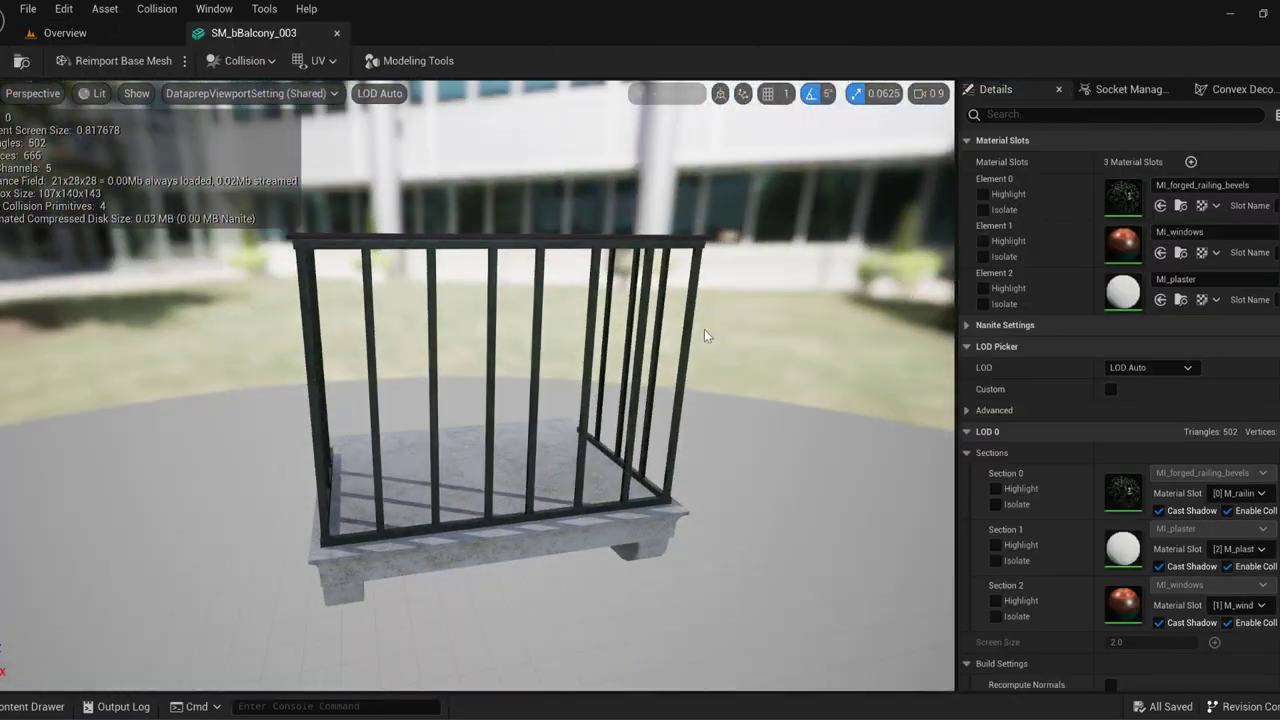
- Try other materials in the Element 0 slot of SM_bBalcony_003 and undo the material change
left_click(1203, 186)
left_click(1182, 455)
left_click_drag(590, 420, 720, 400)
left_click(1203, 186)
left_click(1197, 444)
left_click(1194, 184)
left_click(1166, 530)
mouse_move(717, 306)
left_mouse_down()
mouse_move(735, 210)
mouse_move(717, 306)
left_mouse_up()
left_click(1203, 186)
scroll(1154, 480, "up", 2)
left_click(1160, 455)
key("ctrl+z")
left_click_drag(481, 263, 503, 263)
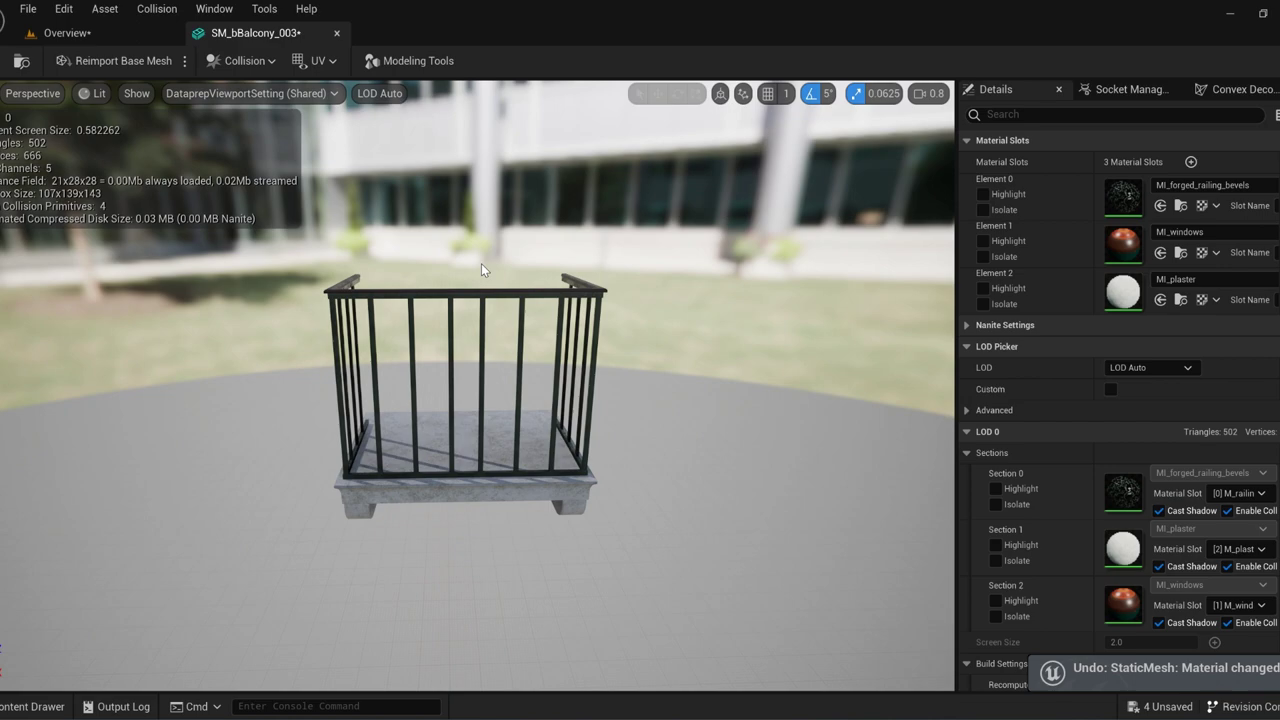
- Briefly isolate Element 1 on SM_bBalcony_003, examine it from several angles, and close the mesh
left_click(985, 257)
left_click_drag(634, 291, 860, 365)
right_click_drag(640, 360, 700, 290)
left_click(983, 257)
left_click(336, 33)
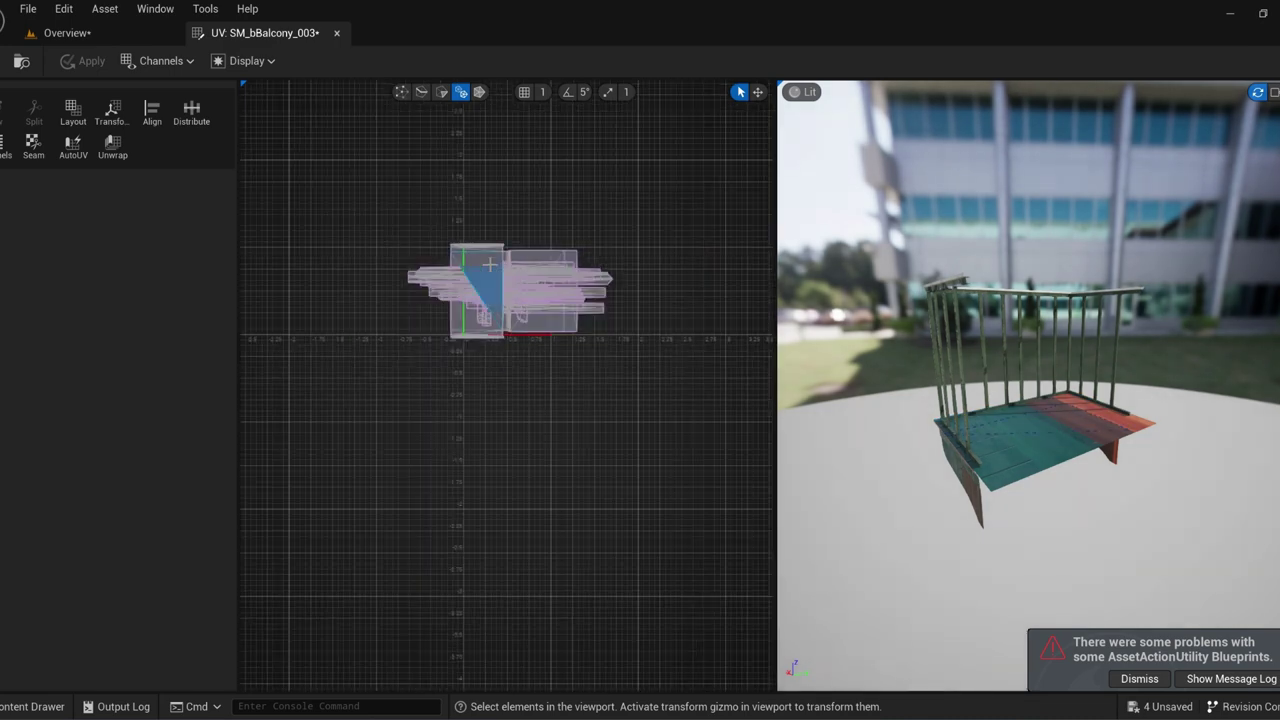
- Switch between UV channels of SM_bBalcony_003 in the UV editor and select a narrow island to identify it on the mesh
left_click(160, 61)
left_click(290, 110)
left_click(160, 61)
mouse_move(222, 90)
left_click(285, 90)
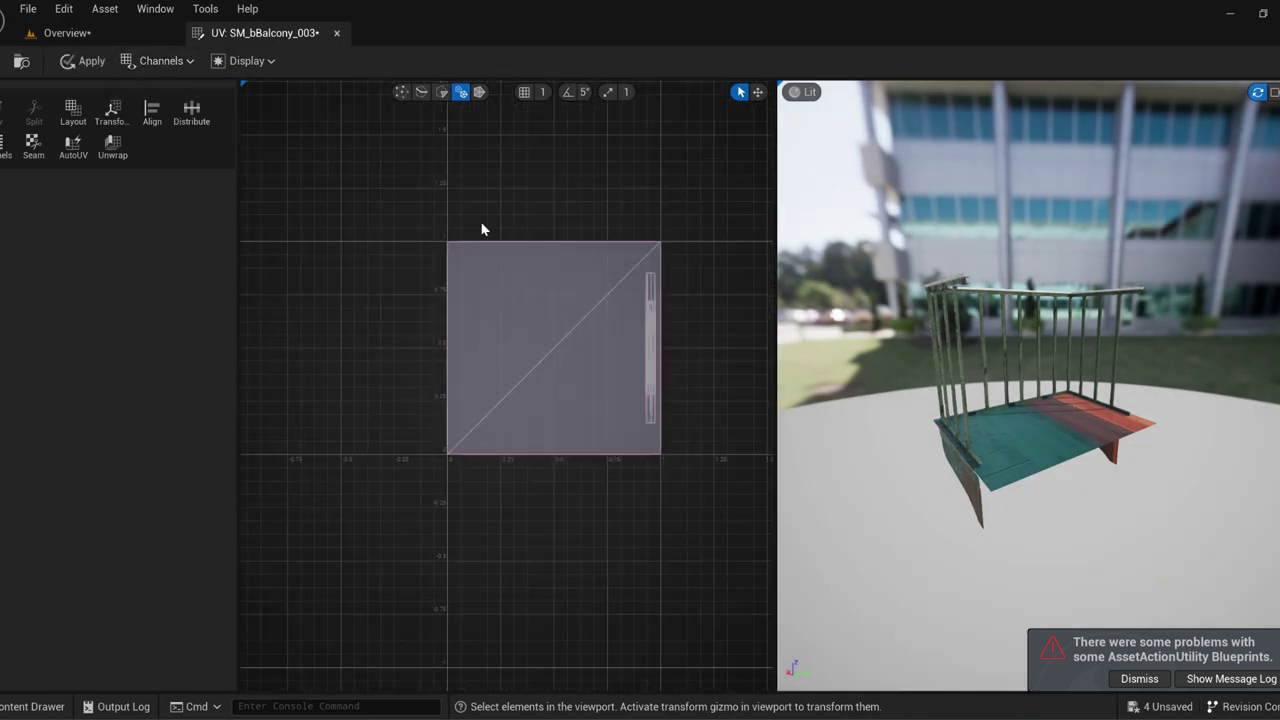
scroll(532, 278, "up", 4)
left_click(700, 325)
left_click(716, 356)
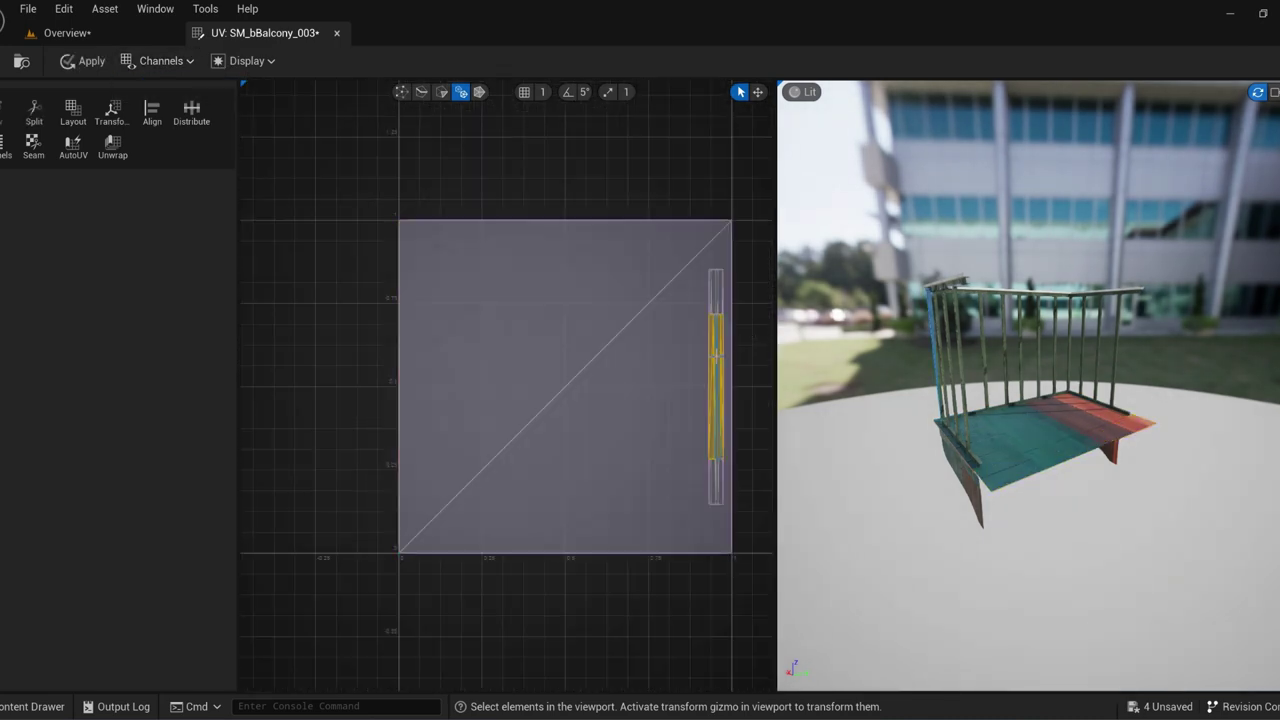
- Show UV Channels 3 and 4 of SM_bBalcony_003 and select a small square island to locate it on the railing
left_click(160, 61)
left_click(306, 143)
left_click(160, 61)
mouse_move(218, 92)
left_click(306, 160)
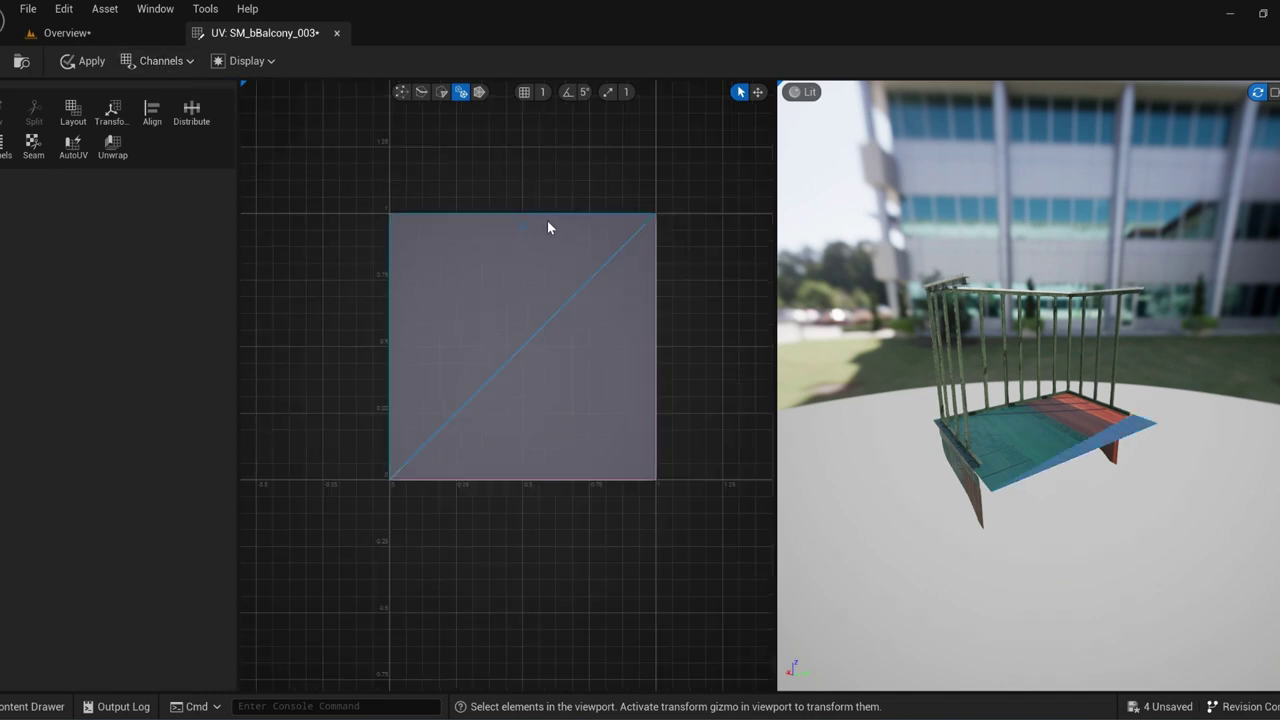
scroll(533, 223, "up", 4)
left_click(508, 229)
left_click_drag(950, 420, 1140, 455)
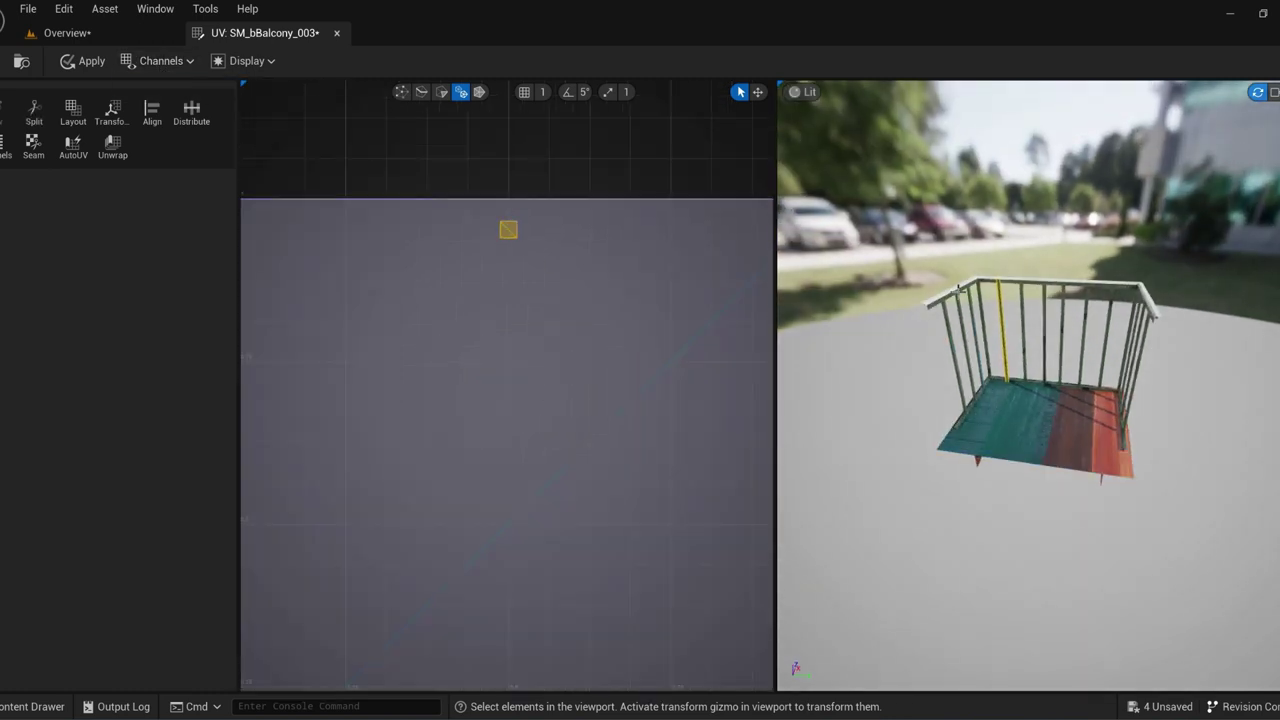
- Try moving the selected small UV island sideways, undo the changes, and close the UV editor
left_click(758, 92)
key("ctrl+z")
key("ctrl+z")
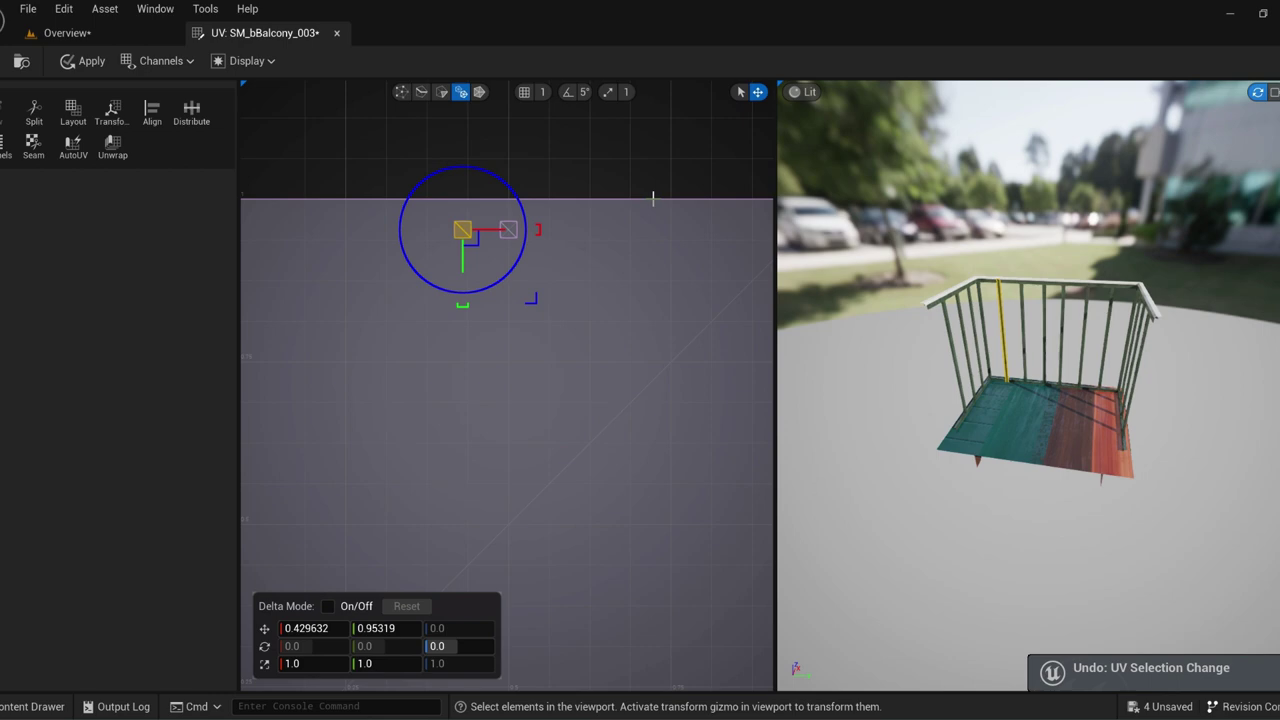
key("ctrl+w")
left_click(746, 400)
left_click(534, 562)
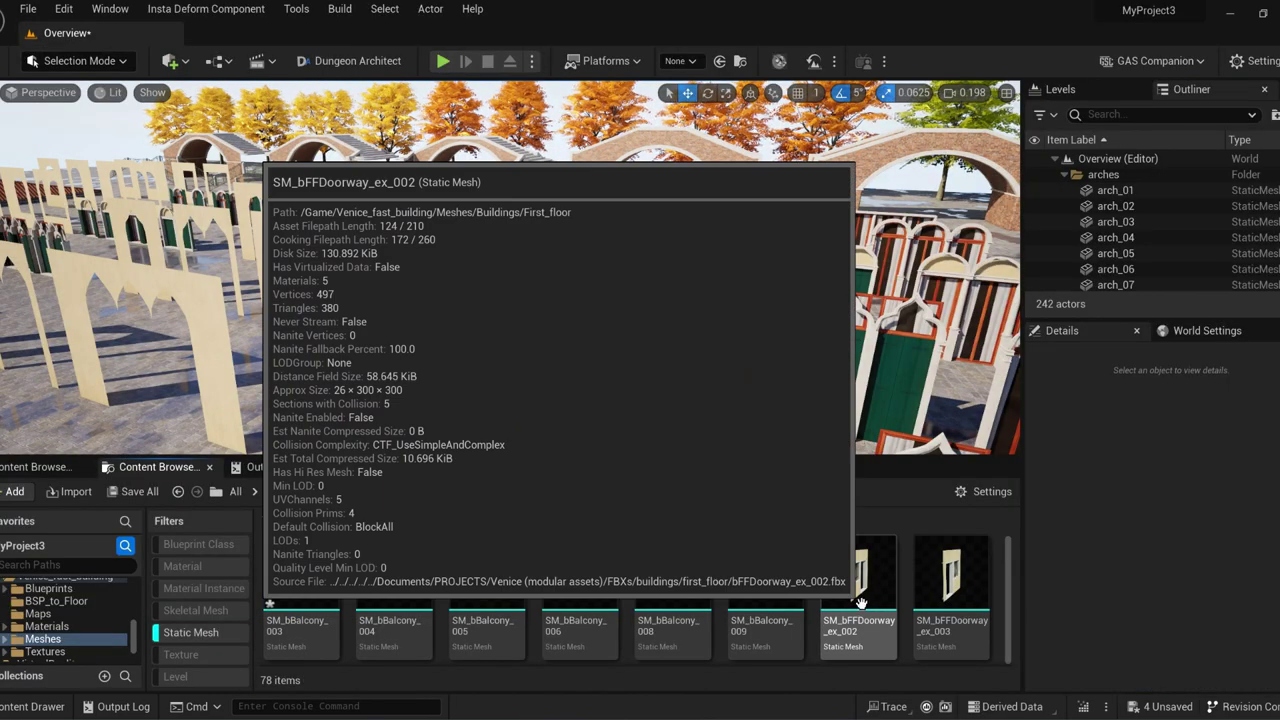
- Open SM_bFFDoorway_ex_002 in the UV editor and view UV Channels 1, 2, 3 and 4 in turn
right_click(858, 575)
left_click(906, 94)
left_click(160, 61)
mouse_move(200, 87)
left_click(337, 110)
left_click(160, 61)
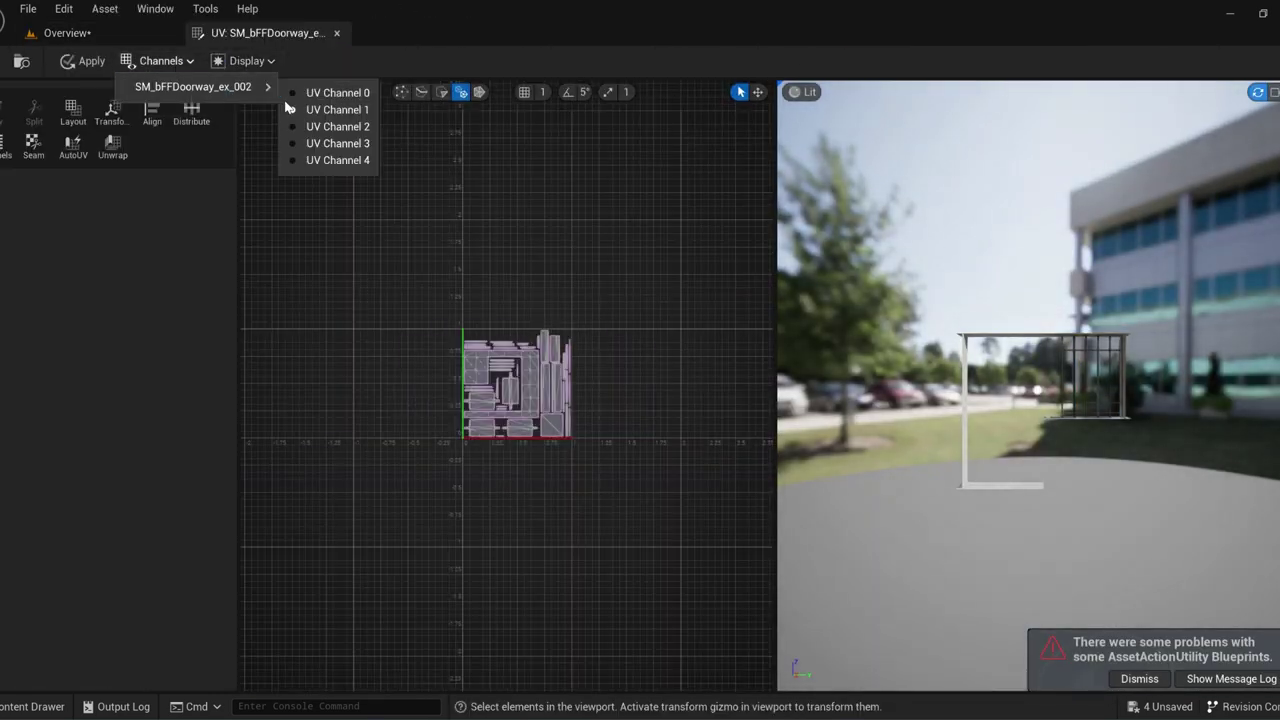
left_click(337, 126)
left_click(160, 61)
left_click(337, 143)
left_click(160, 61)
left_click(337, 160)
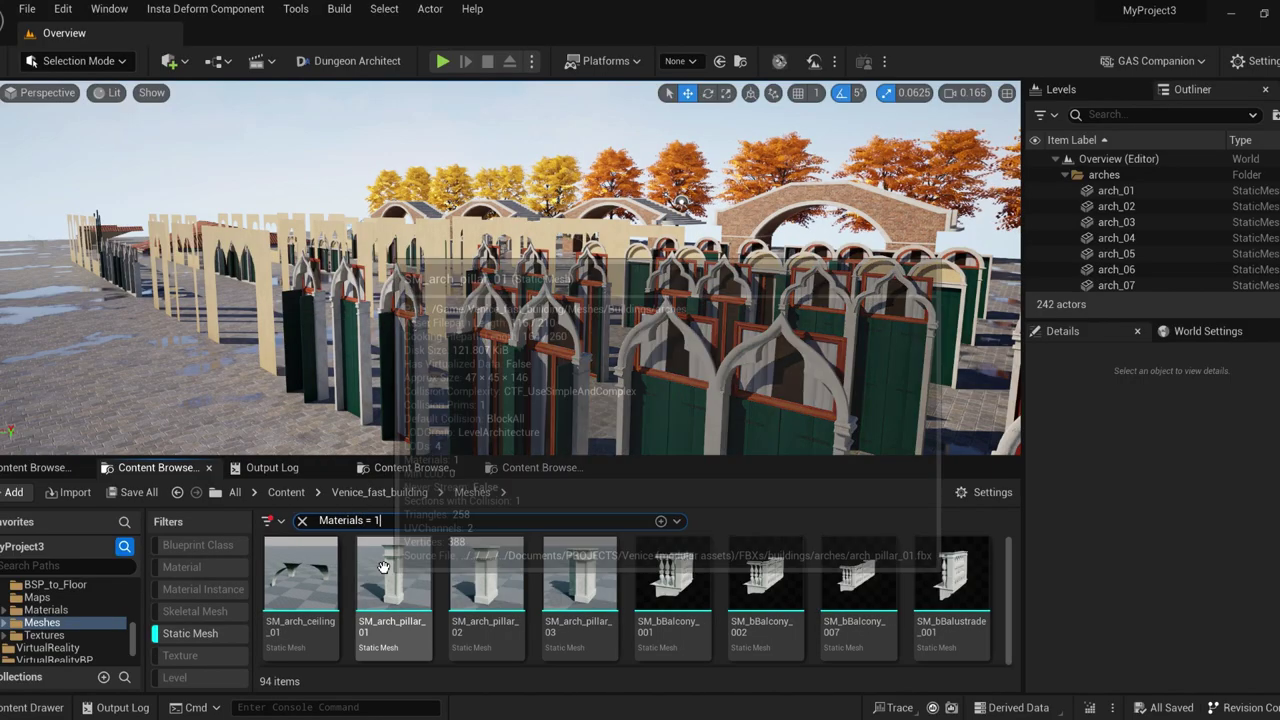
- Open SM_bBalcony_002 in the UV editor and select its large floor island
scroll(671, 585, "down", 1)
scroll(700, 586, "up", 1)
right_click(768, 585)
left_click(831, 39)
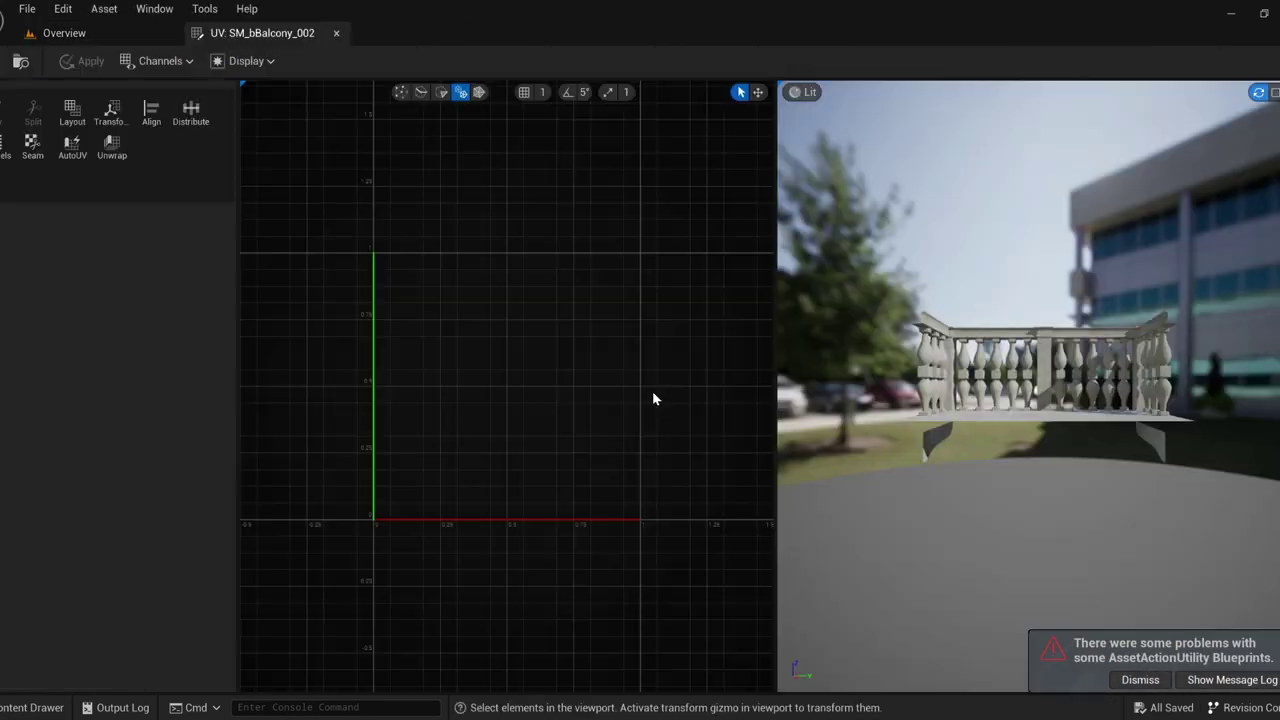
scroll(600, 380, "down", 3)
scroll(600, 384, "up", 2)
left_click(631, 281)
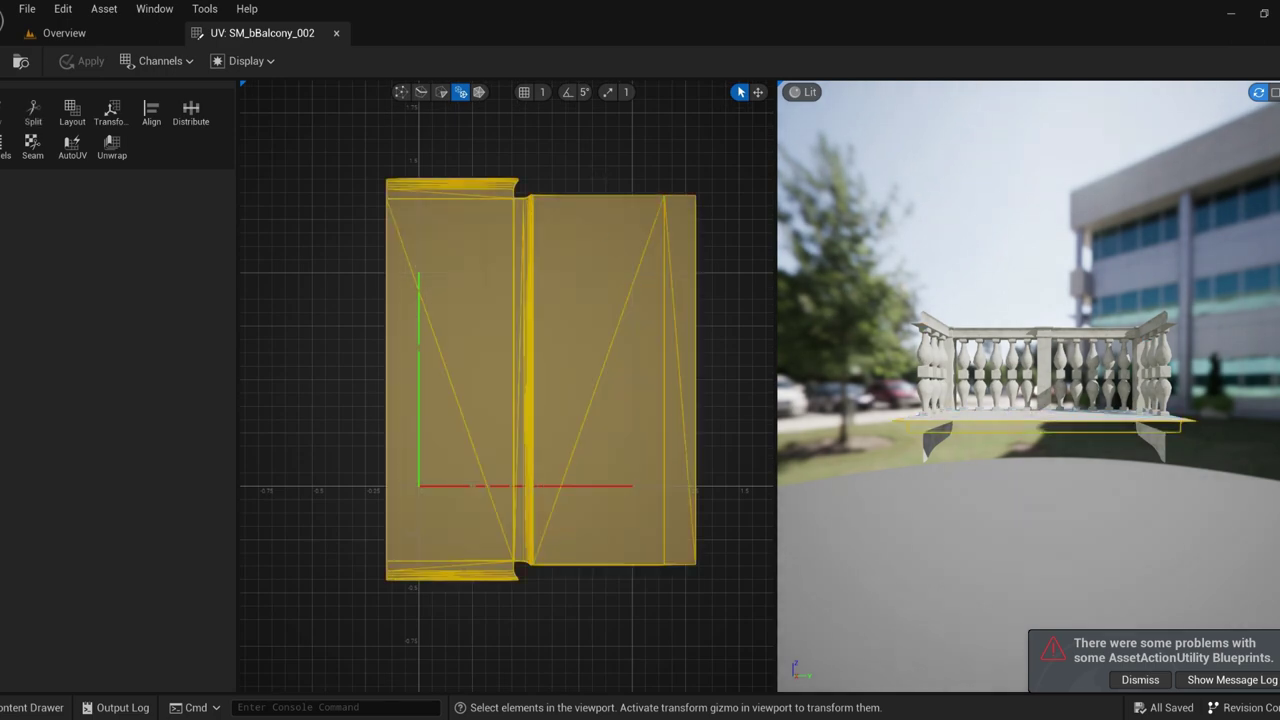
- Select several overlapping UV islands of SM_bBalcony_002 to match them with the balcony mesh, and close it
left_click_drag(900, 400, 1110, 435)
left_click(728, 238)
scroll(580, 286, "up", 3)
left_click(430, 290)
left_click(425, 470)
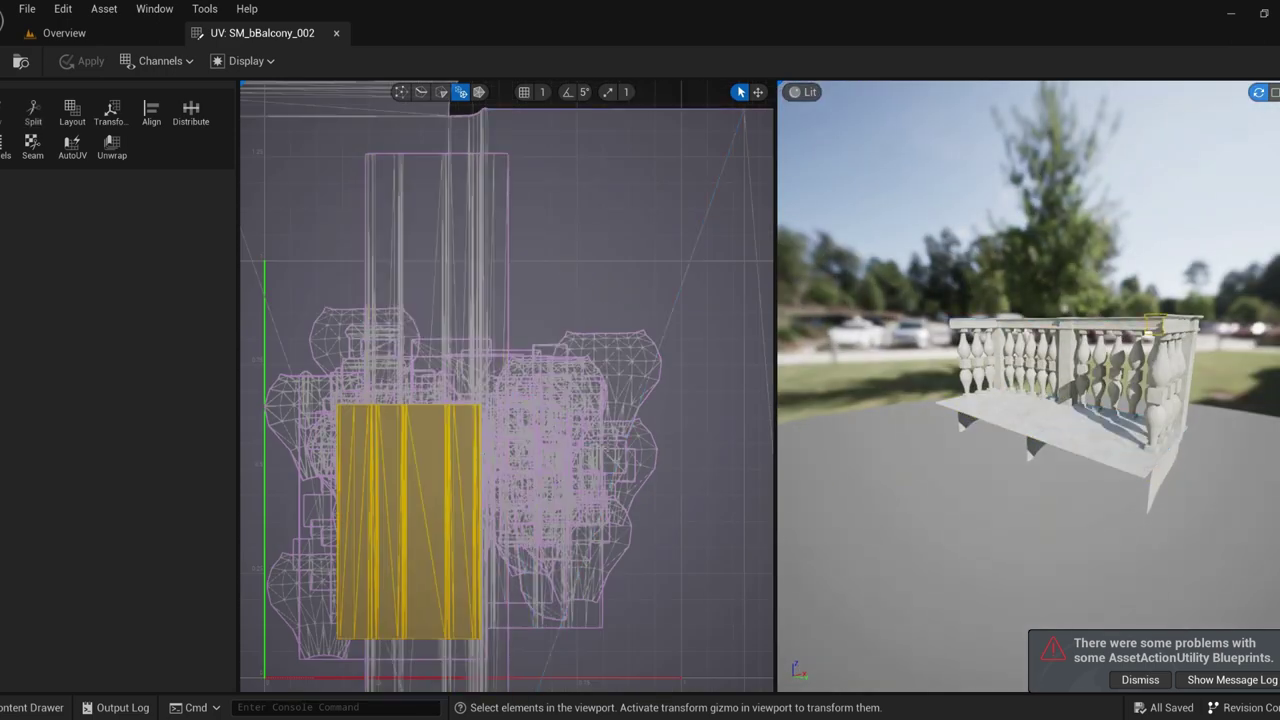
left_click(634, 464)
scroll(522, 433, "down", 3)
left_click(336, 33)
- Open SM_arch_pillar_03 in the UV editor and examine its UV layout, mesh and plaster material section
scroll(620, 590, "down", 1)
scroll(620, 590, "up", 1)
right_click(578, 585)
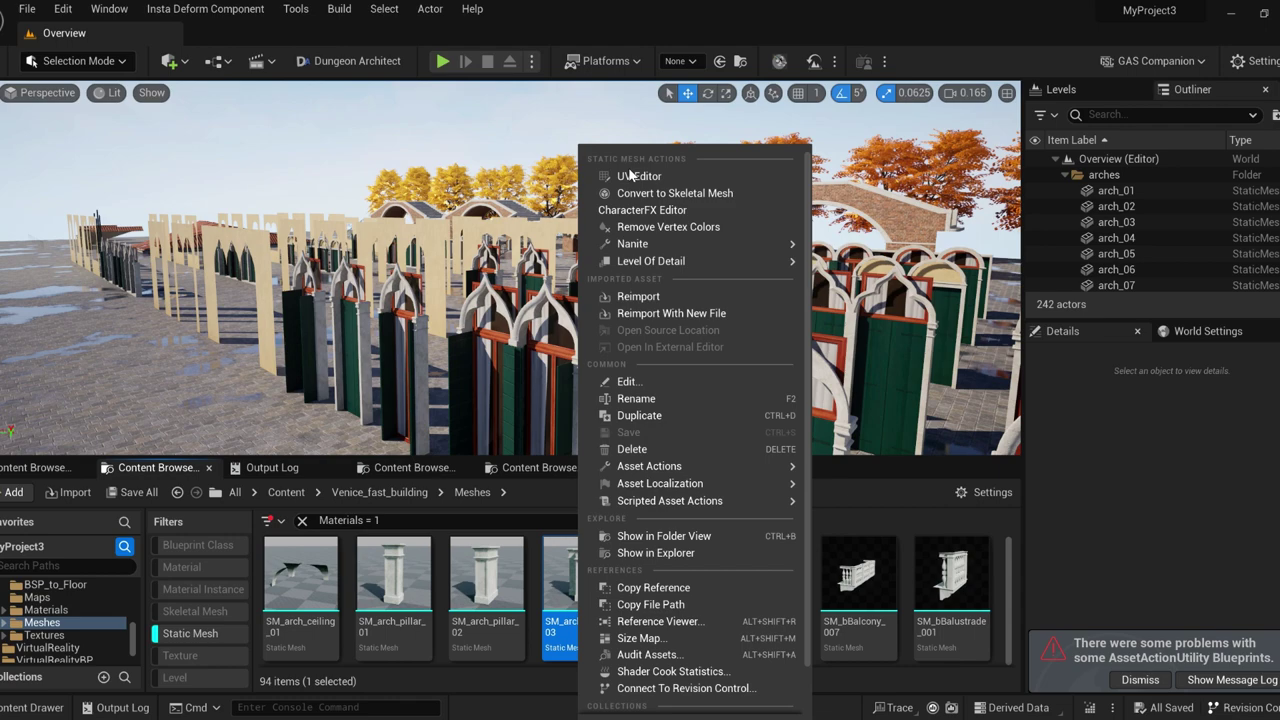
left_click(636, 176)
left_click_drag(951, 405, 1000, 415)
scroll(541, 311, "down", 1)
scroll(482, 286, "up", 2)
scroll(481, 254, "up", 1)
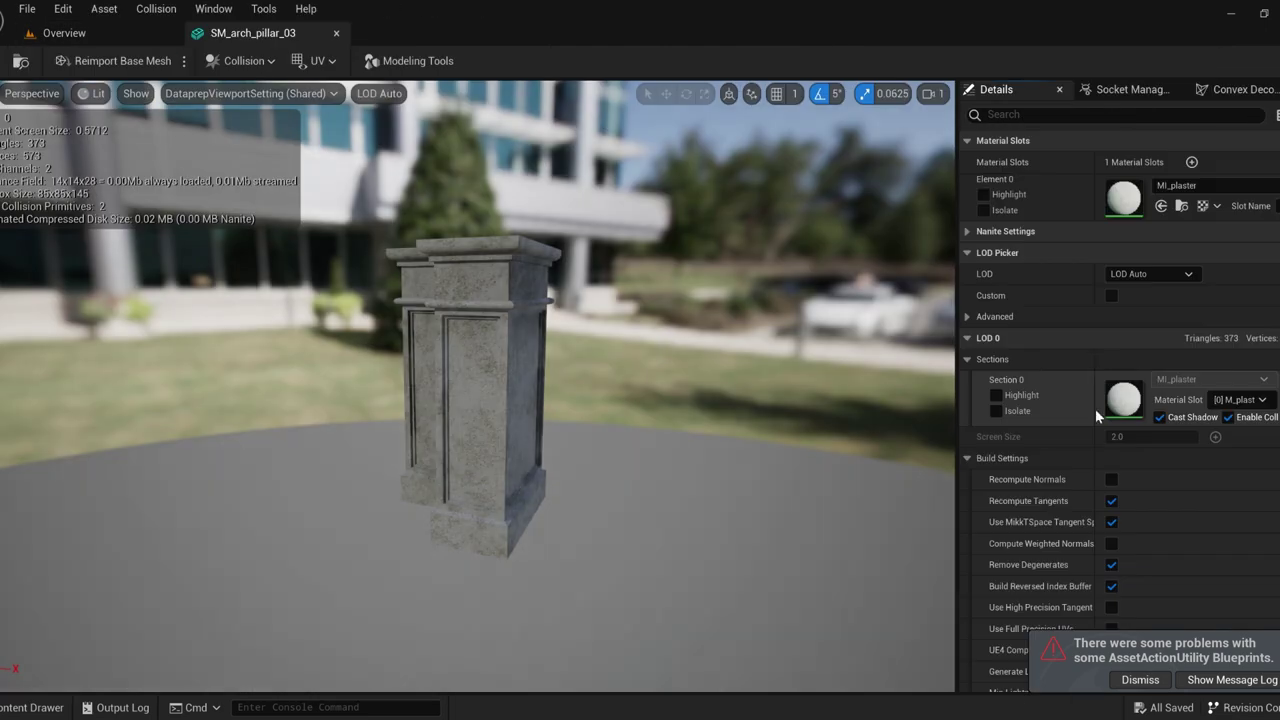
double_click(1100, 410)
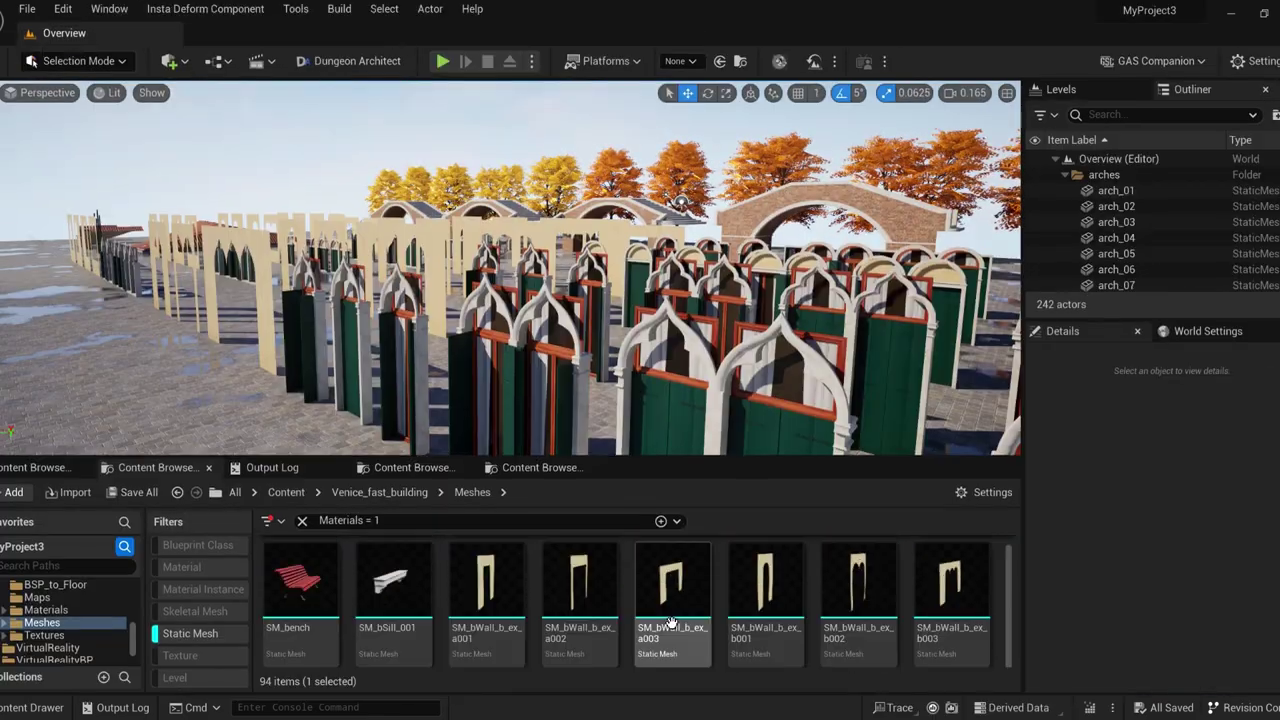
- Open SM_bench in the UV editor and examine its slats and legs against their UV islands
right_click(300, 590)
left_click(420, 577)
left_click_drag(985, 366, 1150, 430, "alt")
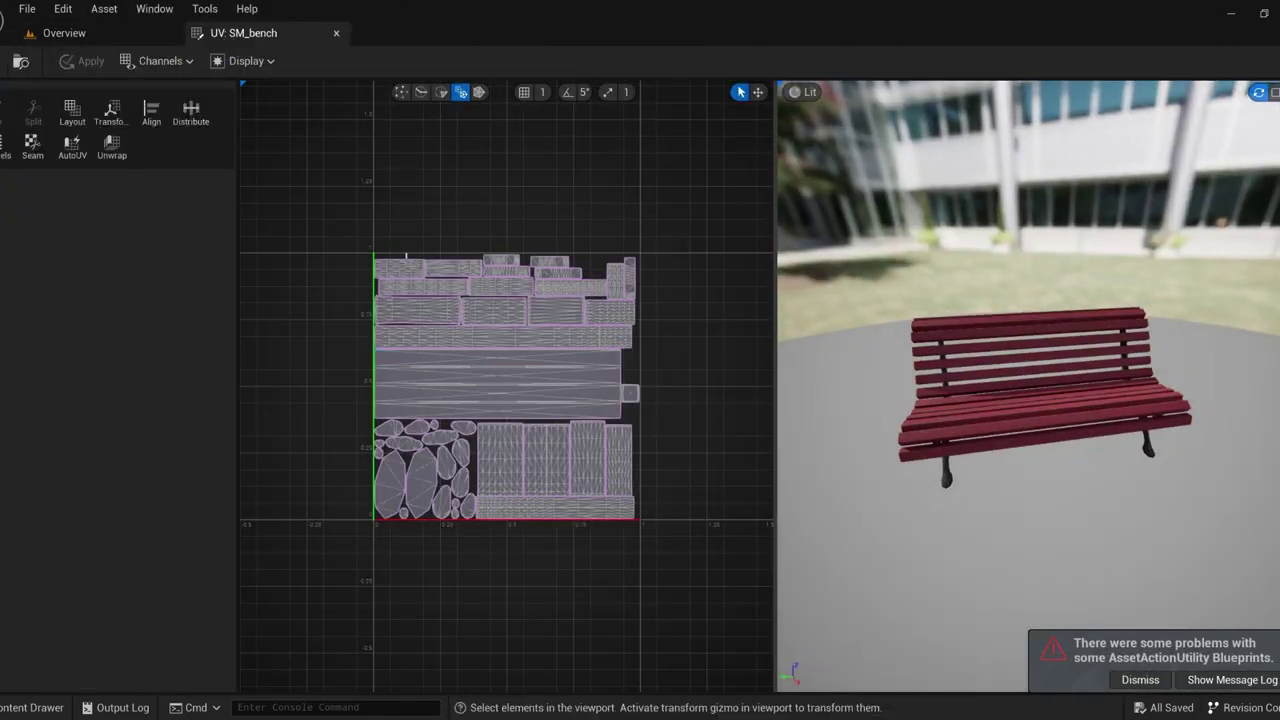
left_click_drag(991, 407, 1021, 413, "alt")
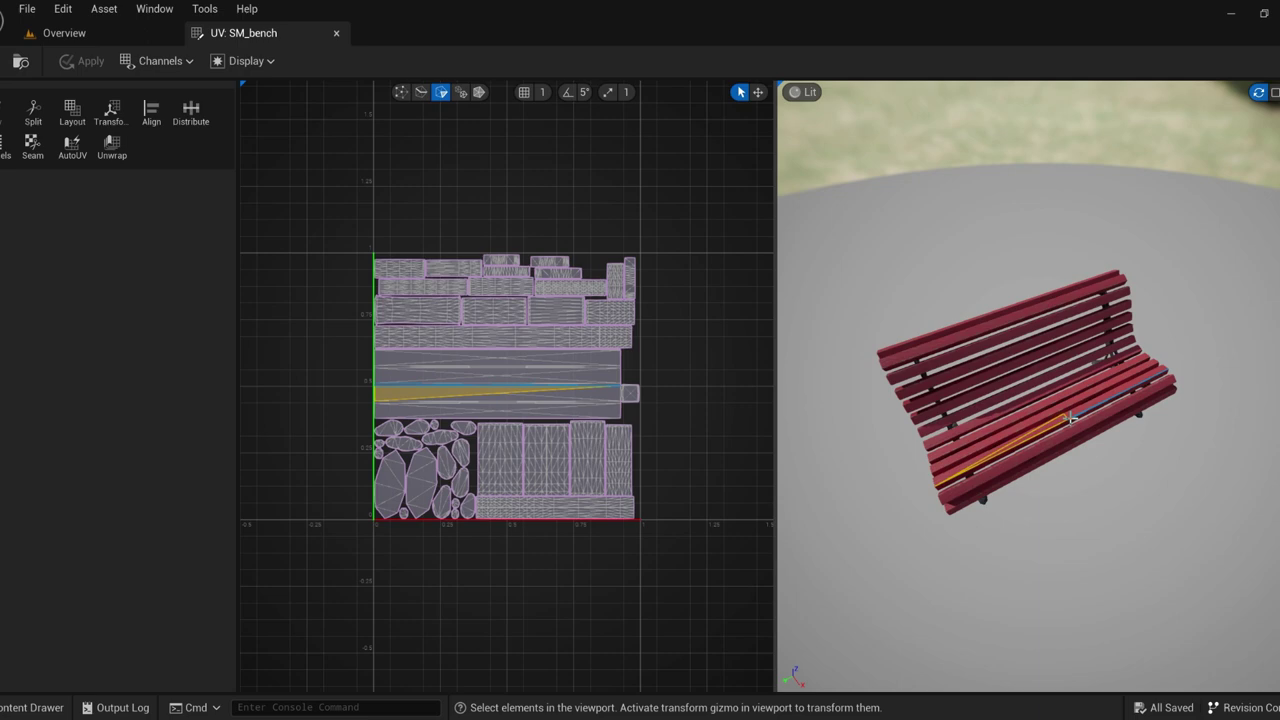
left_click_drag(1040, 352, 1152, 455, "alt")
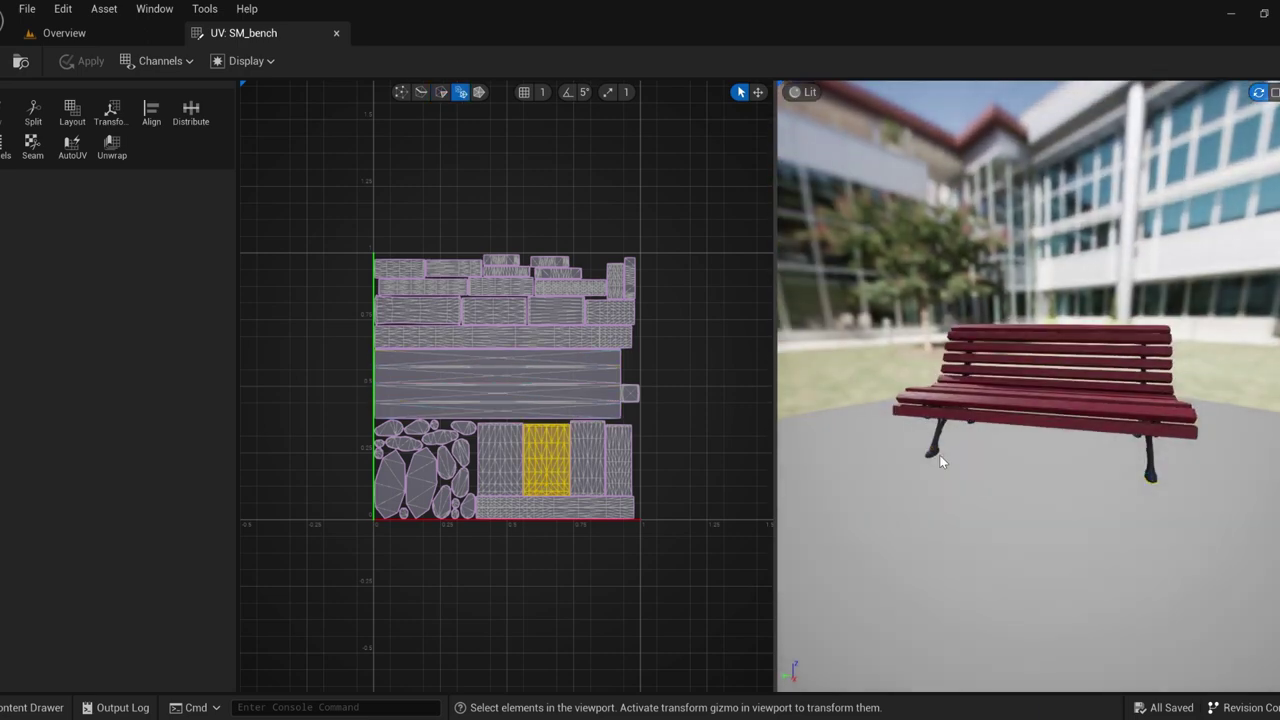
left_click_drag(929, 473, 1000, 470, "alt")
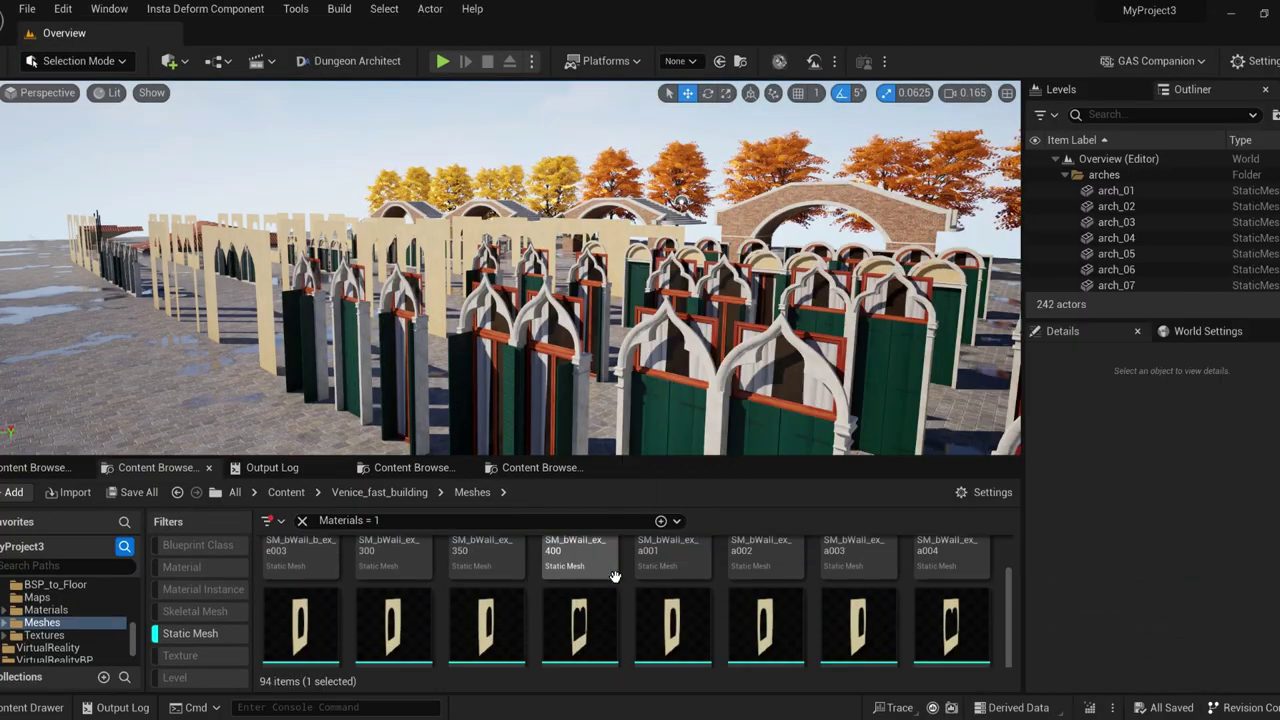
- Open SM_canals_railing_pillar_02 in the UV editor and inspect its islands and mesh up close
mouse_move(567, 574)
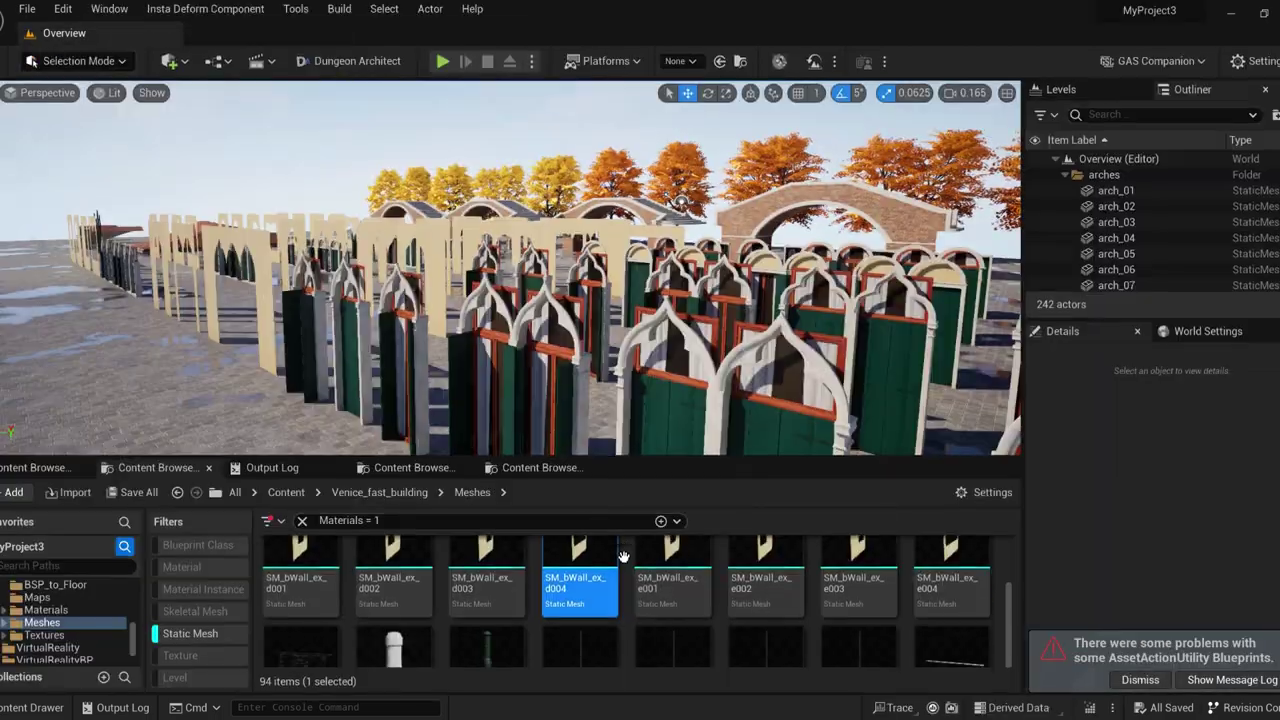
scroll(560, 577, "down", 3)
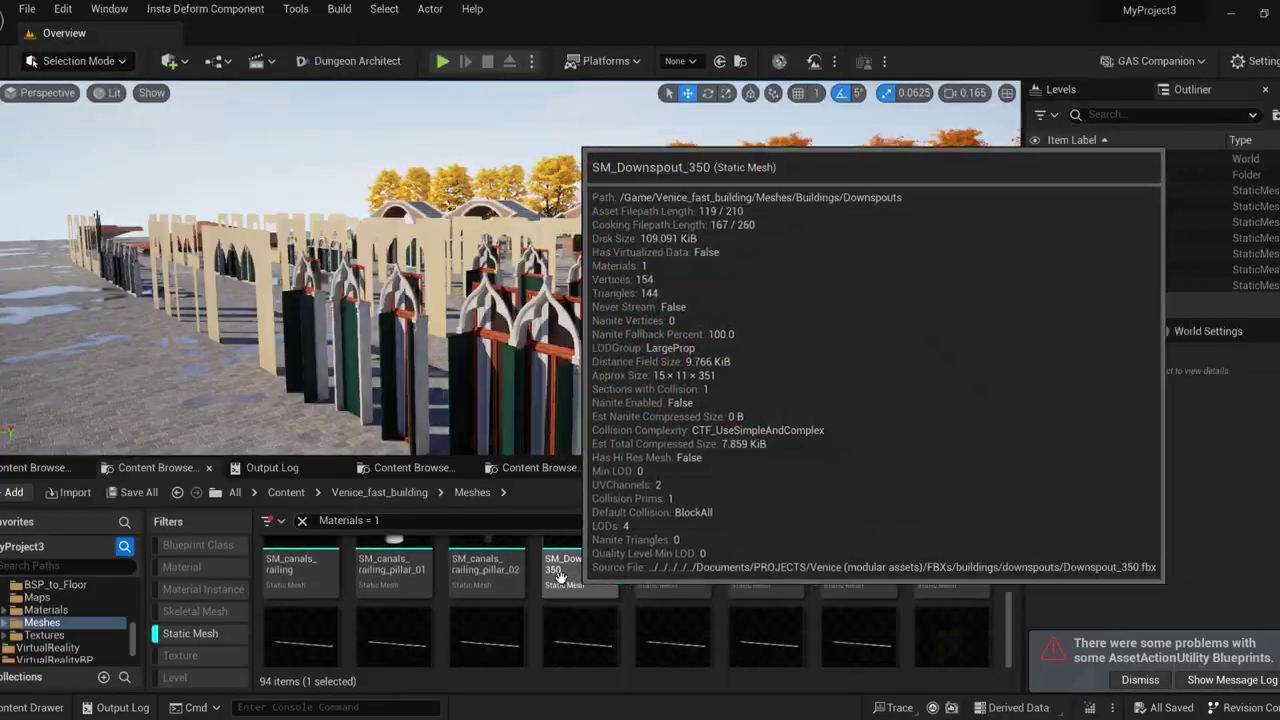
right_click(478, 574)
left_click(538, 177)
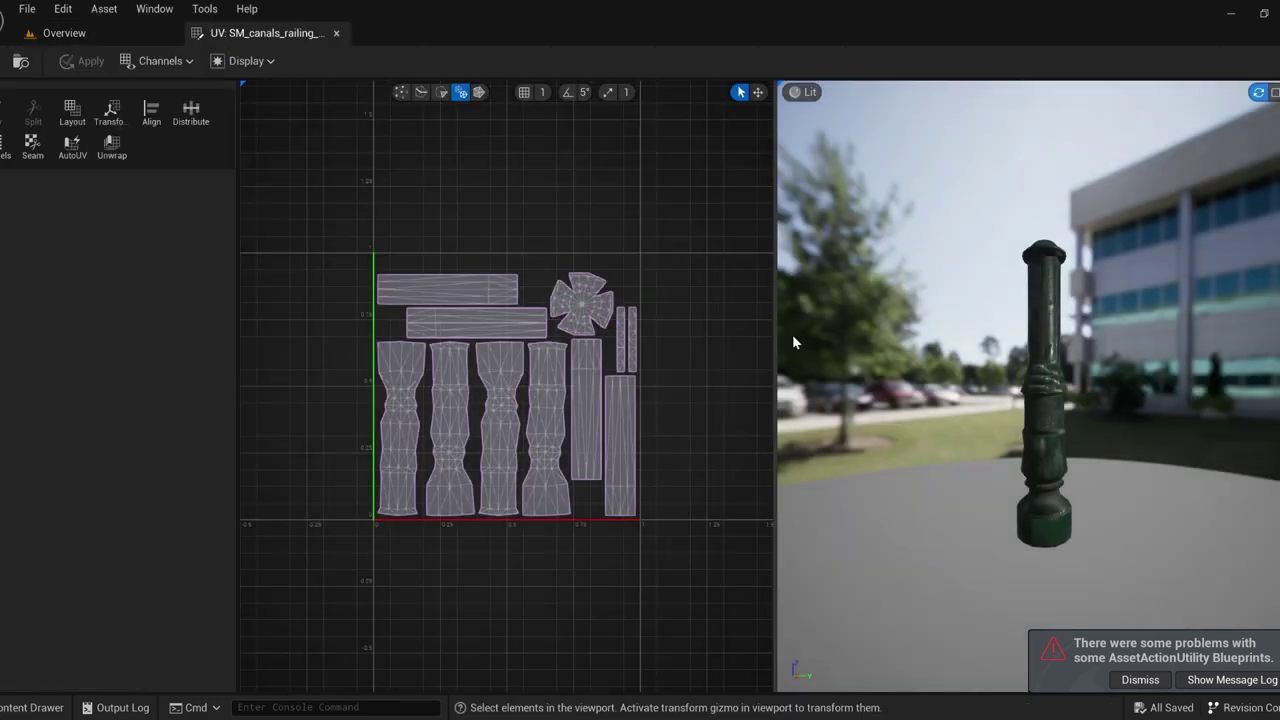
left_click_drag(880, 400, 1014, 392)
scroll(960, 395, "up", 5)
left_click(1015, 393)
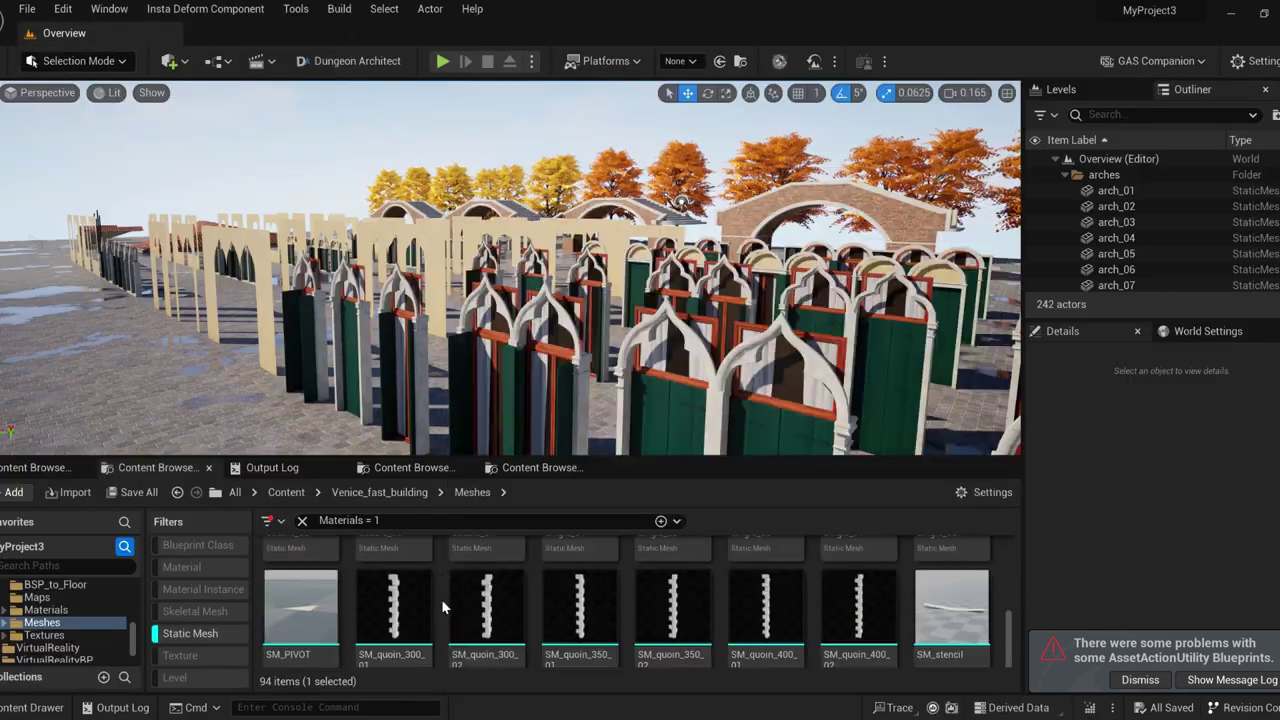
- Examine the UV layouts of SM_water_pump and SM_trash_can in the UV editor
mouse_move(491, 568)
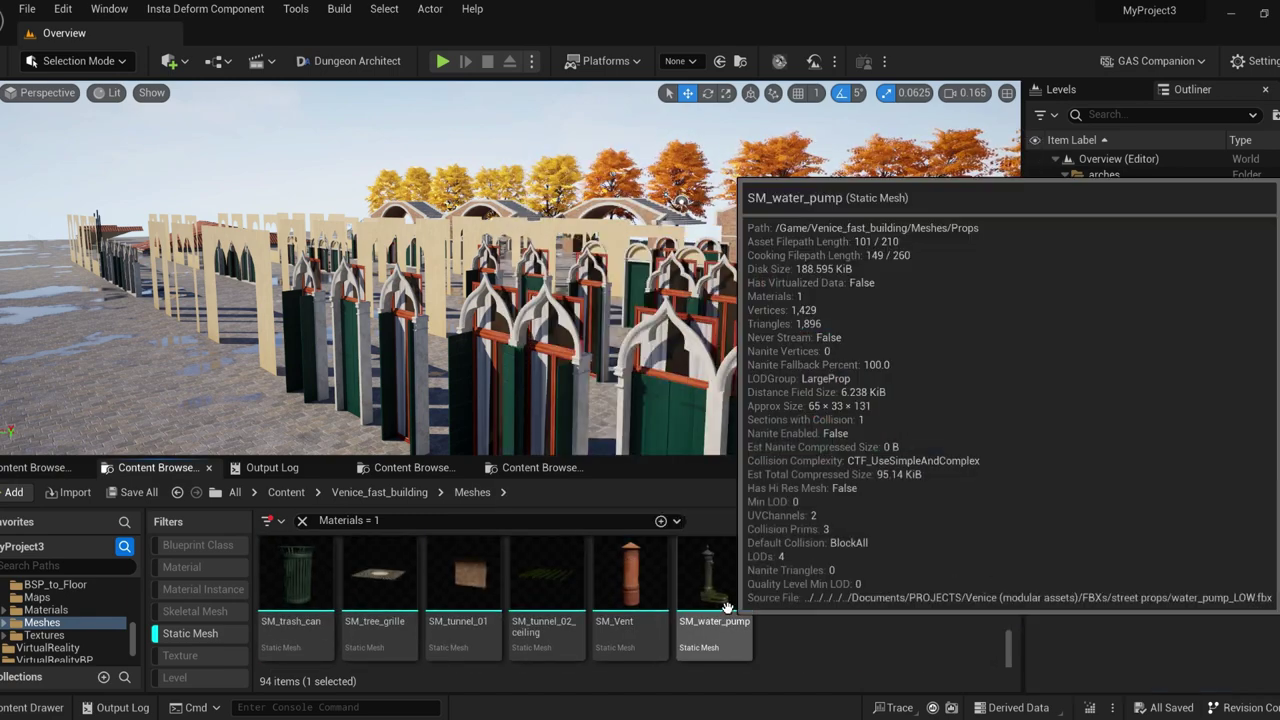
right_click(715, 592)
left_click(760, 55)
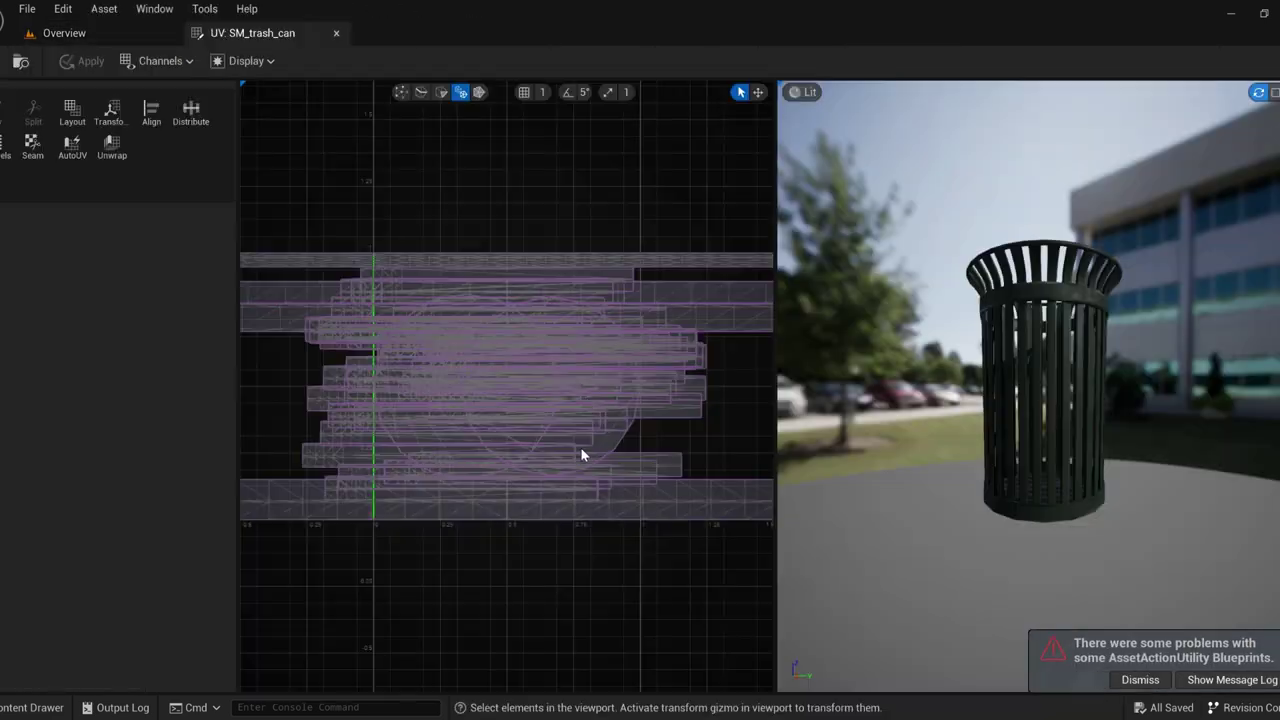
left_click(578, 420)
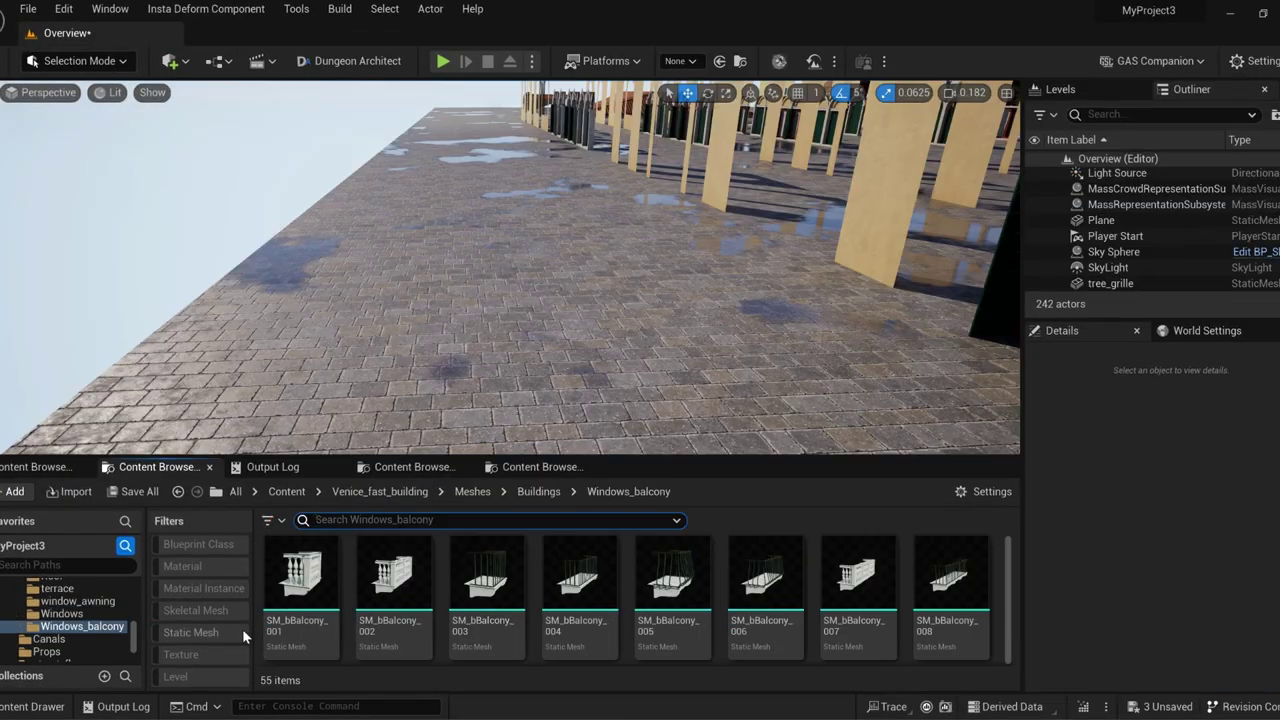
- Filter the Materials folder to Material assets and examine the graphs of M_BASE and M_forged_railing
left_click(40, 651)
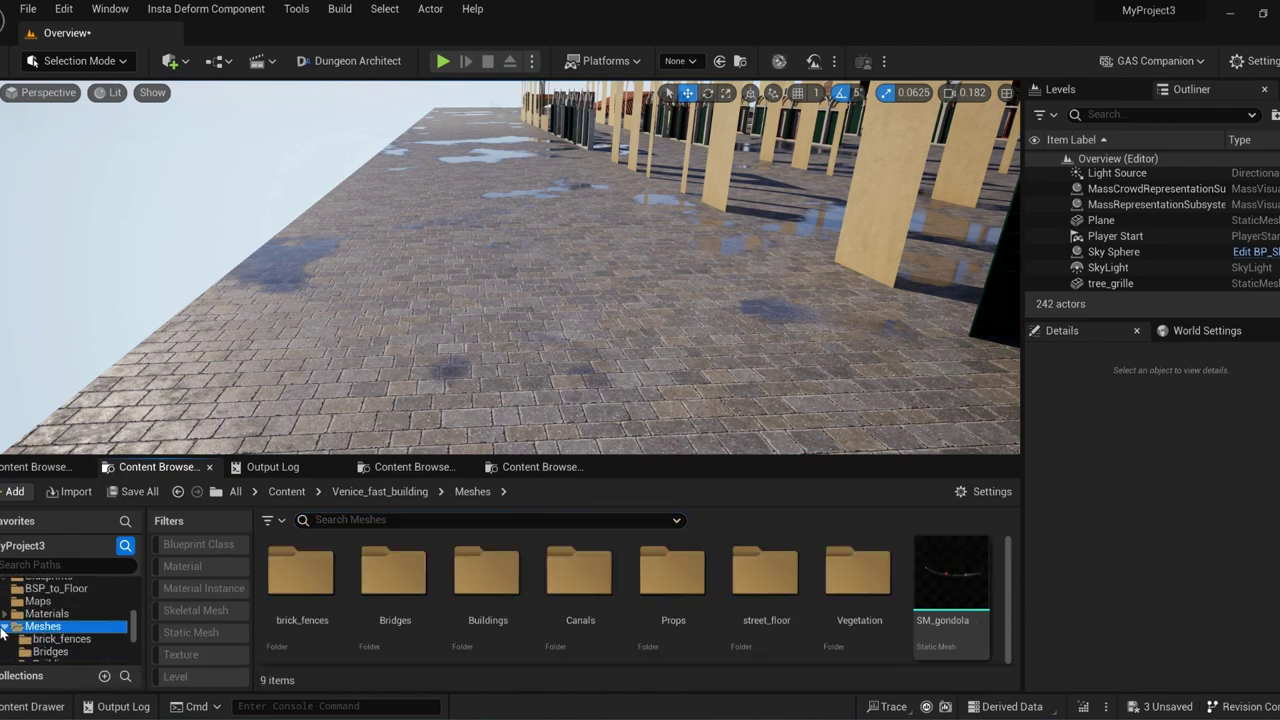
left_click(47, 613)
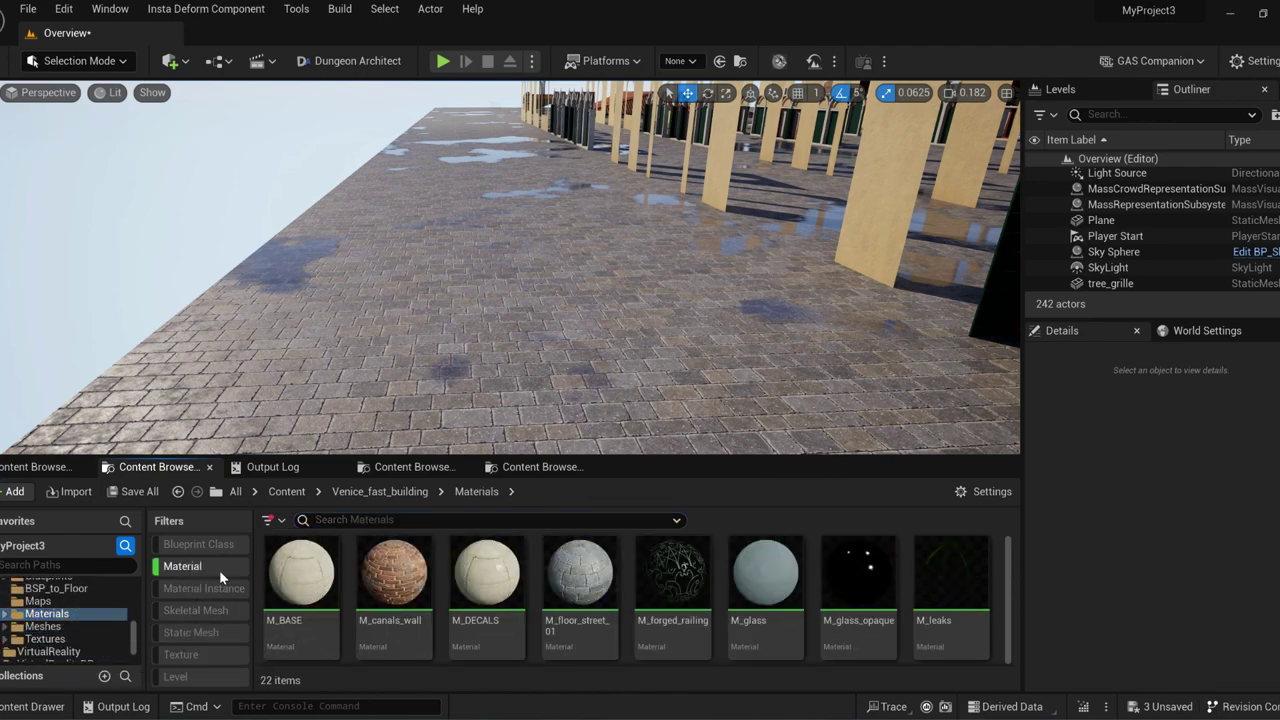
double_click(300, 575)
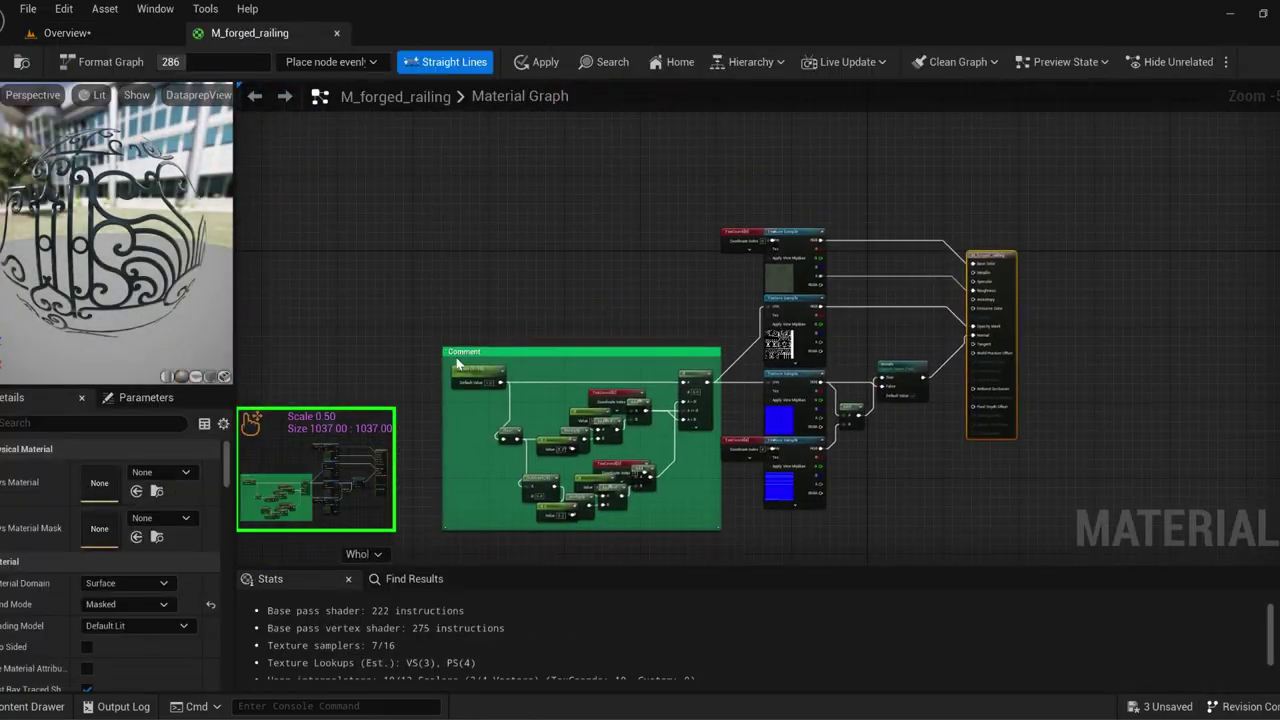
right_click_drag(457, 363, 312, 268)
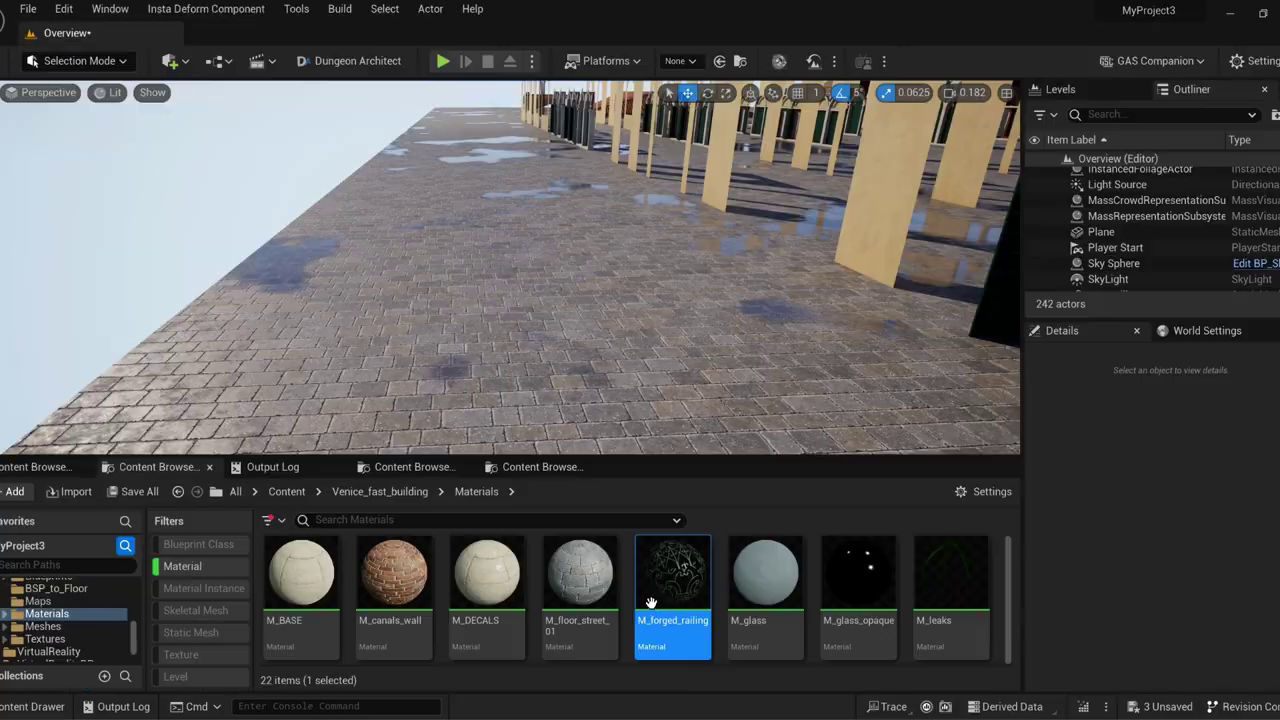
- Check the remaining materials, including M_glass, M_stripes and M_Water, and read M_Water's graph and shader stats
scroll(752, 600, "down", 1)
left_click(752, 567)
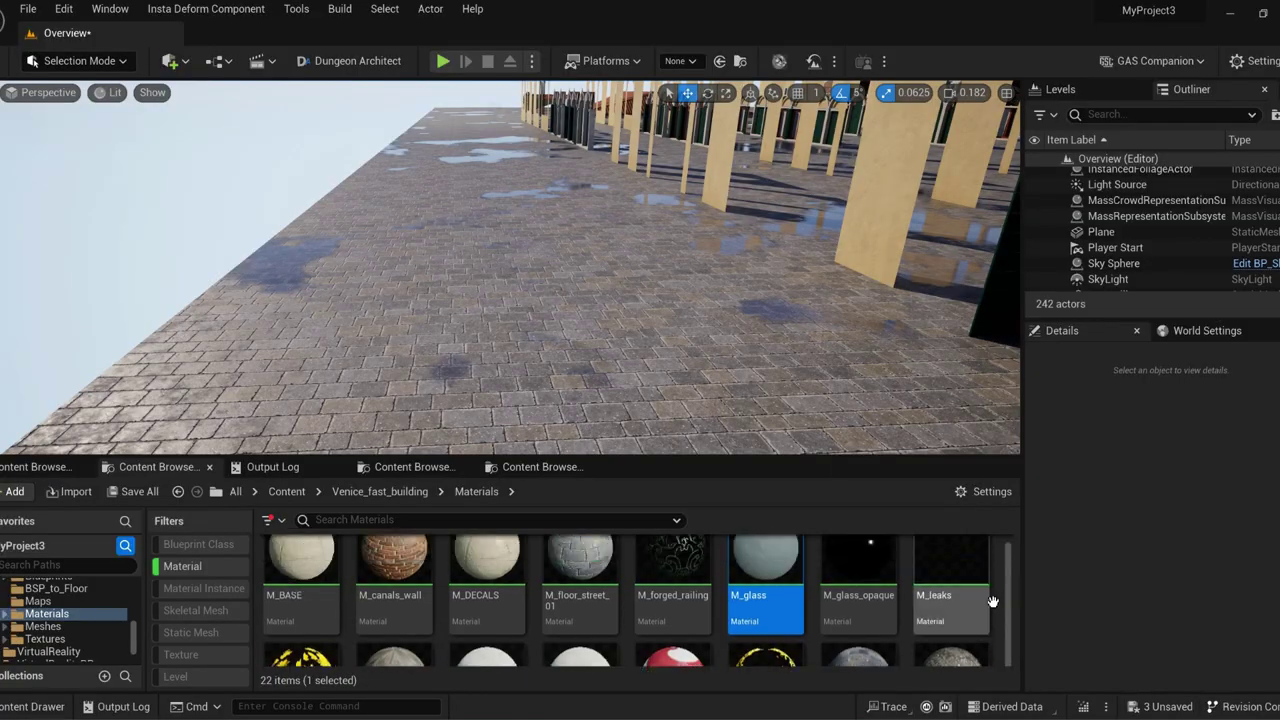
scroll(637, 600, "down", 1)
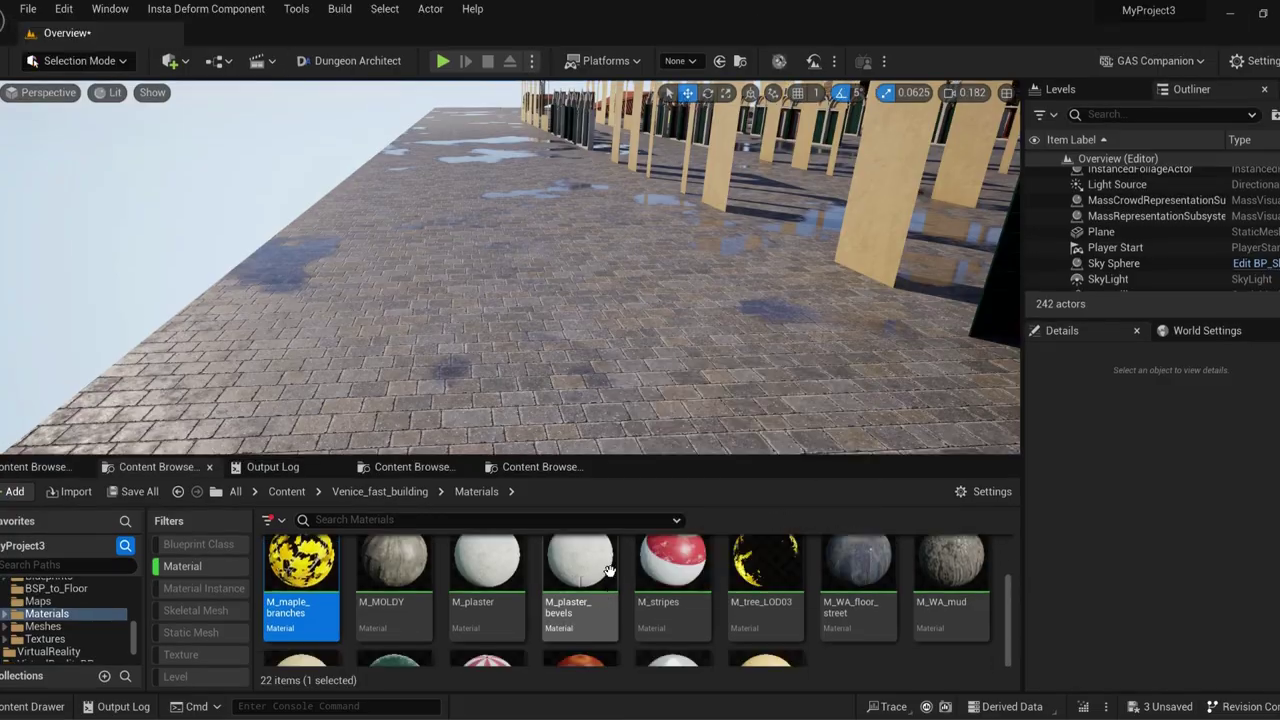
left_click(670, 566)
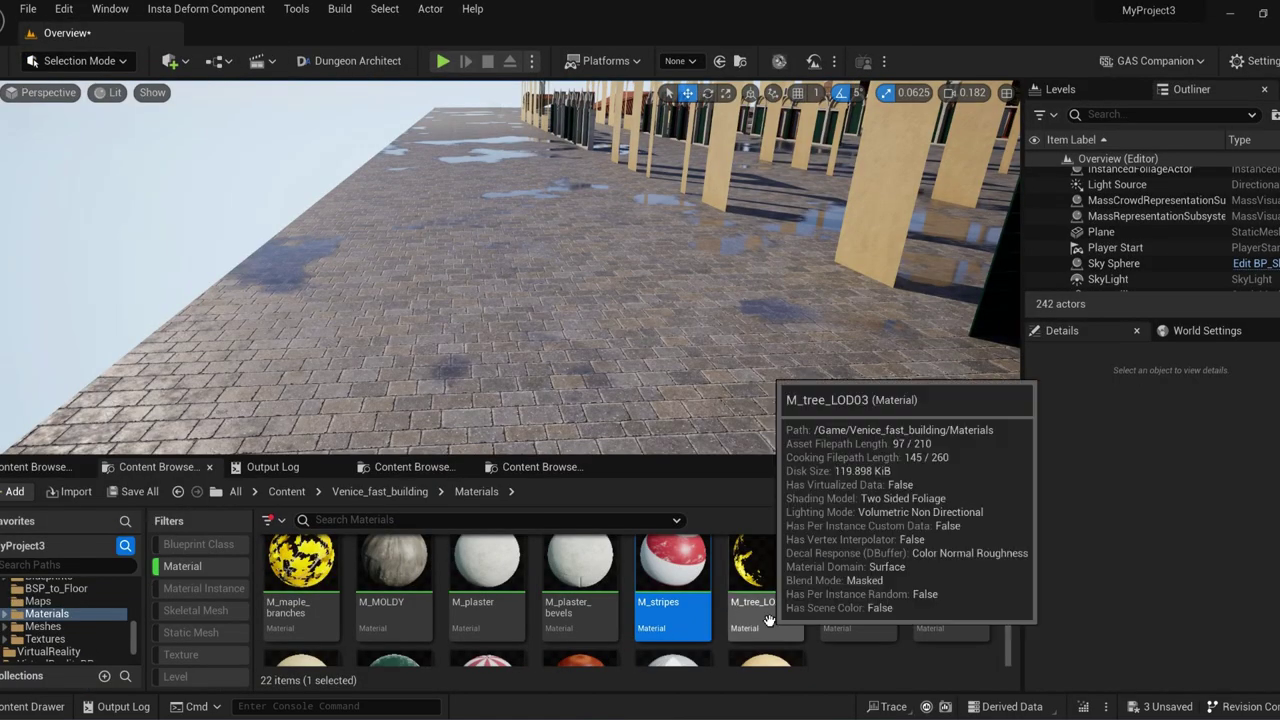
scroll(670, 600, "down", 1)
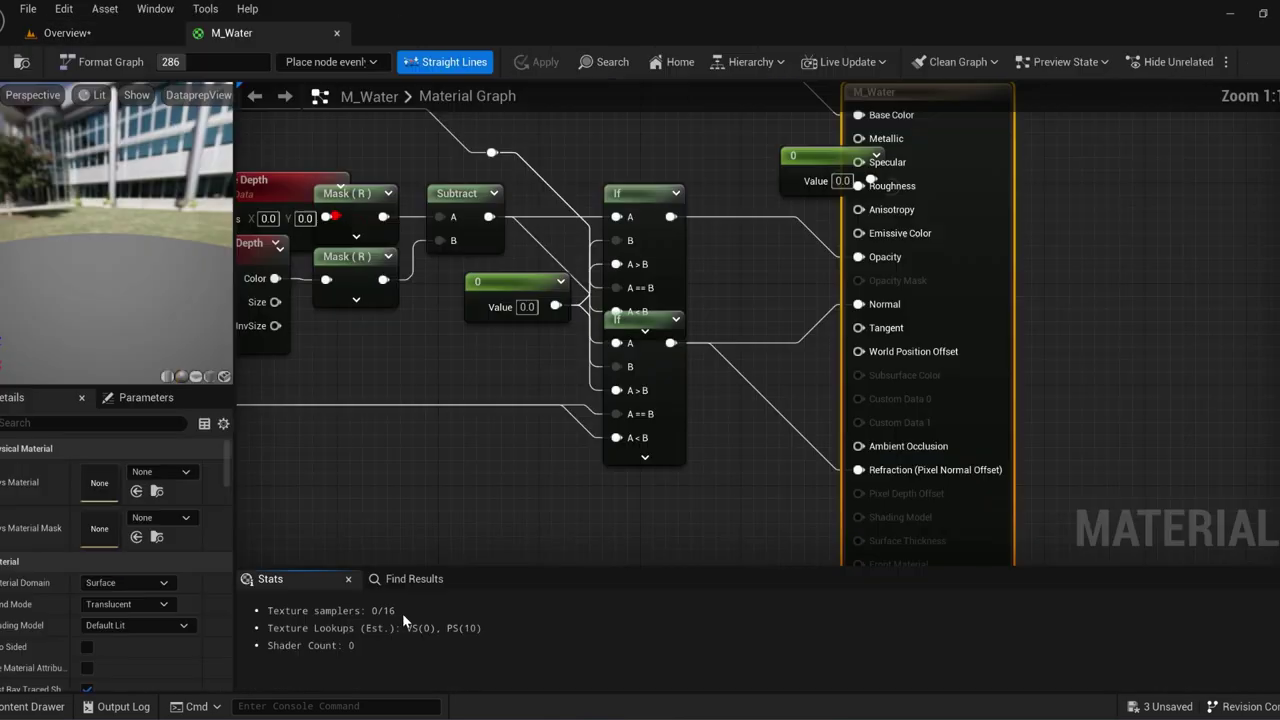
- Examine the M_windows_glass graph, including its InteriorCubemap node and the T_indoor_cubemap_01 texture
scroll(653, 392, "down", 5)
scroll(653, 392, "down", 3)
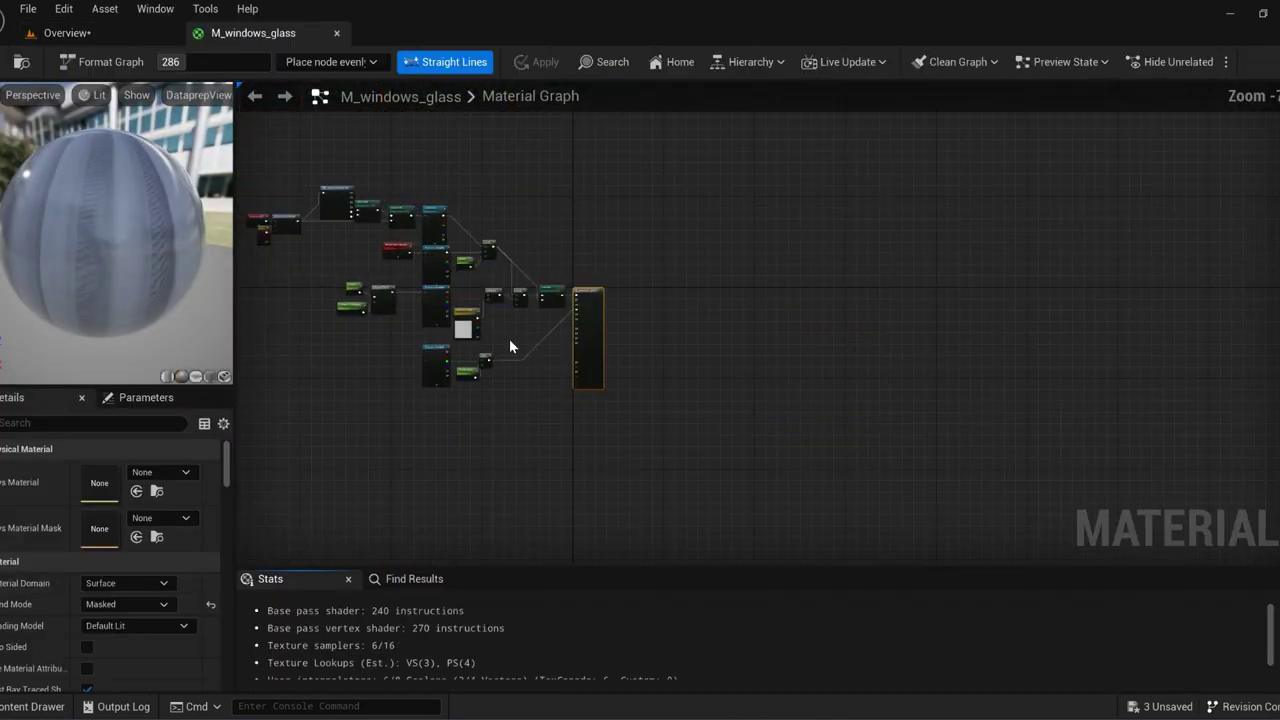
scroll(509, 338, "up", 3)
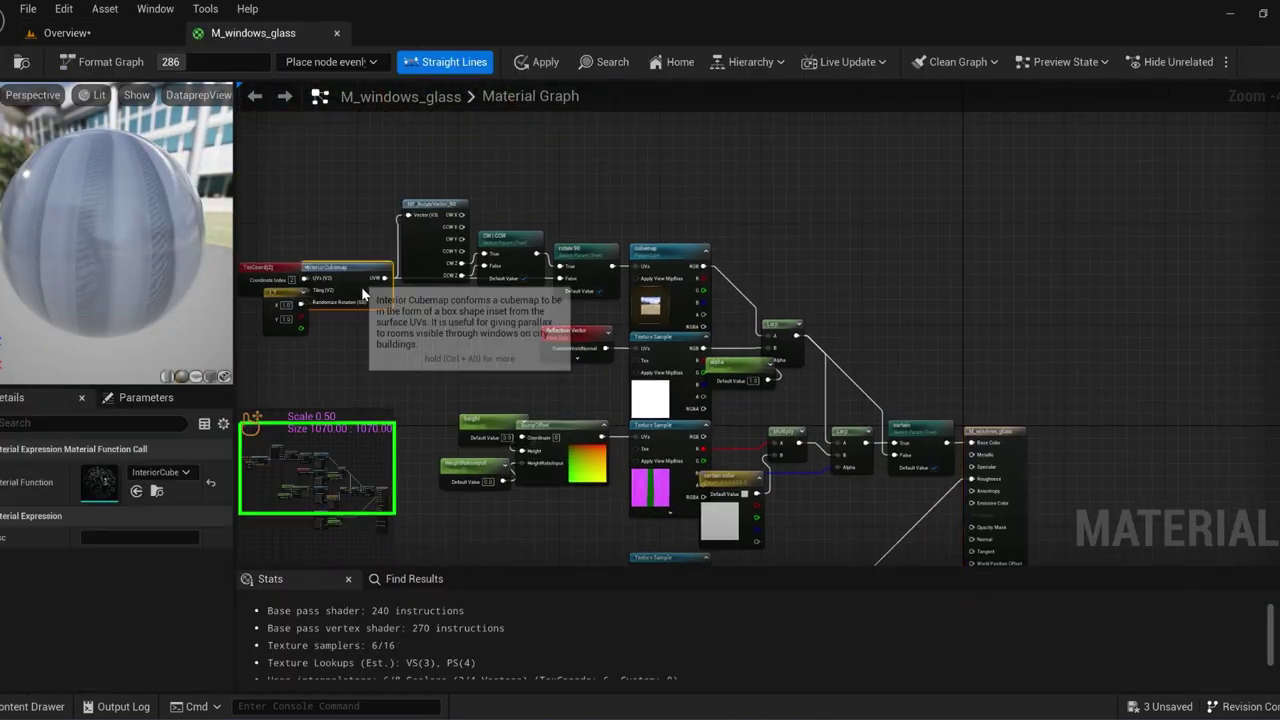
left_click_drag(361, 286, 379, 313)
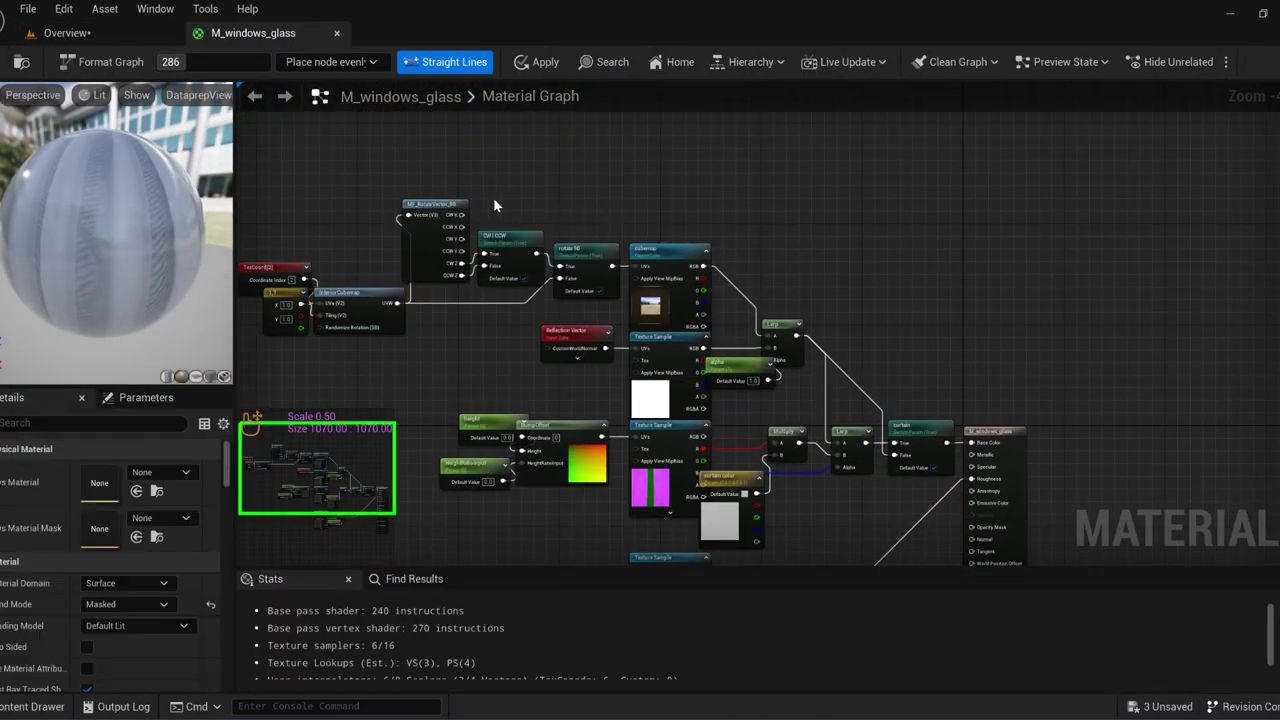
scroll(196, 541, "up", 1)
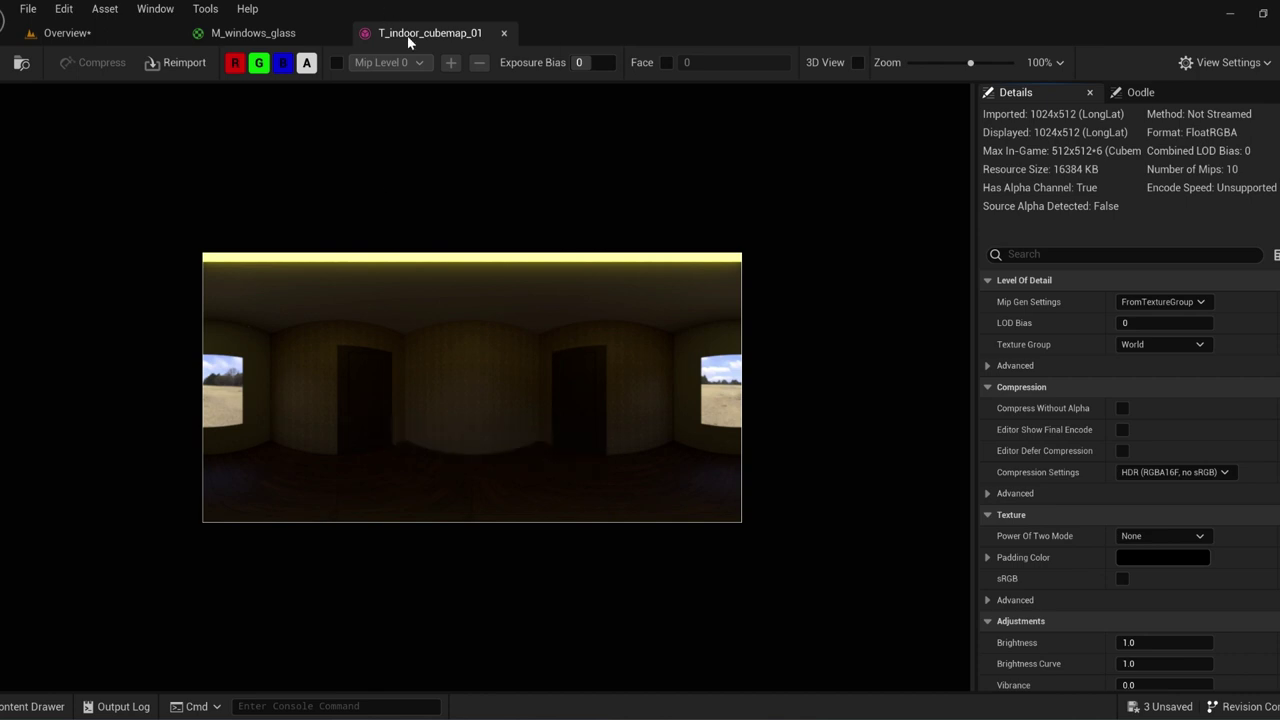
left_click(504, 33)
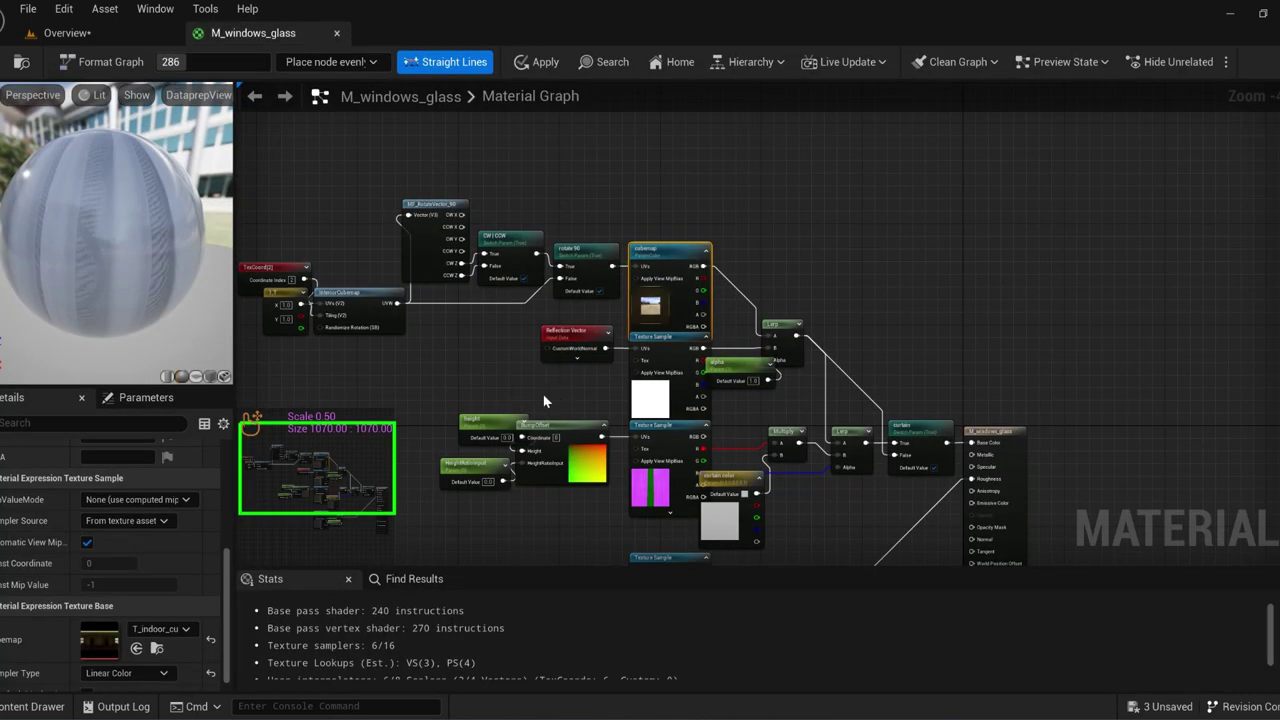
right_click_drag(576, 367, 540, 243)
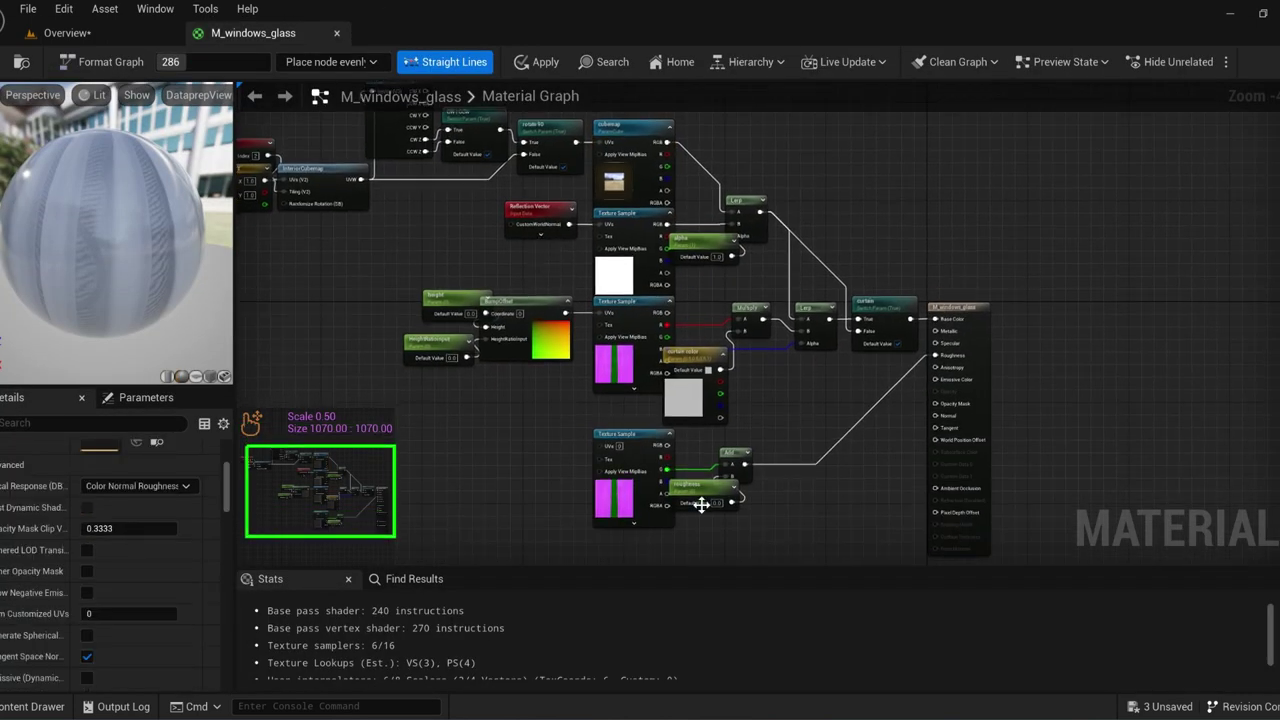
left_click(337, 34)
- Open M_wood from the Materials folder, look over its complete graph and shader stats, and close it
left_click(768, 409)
double_click(778, 608)
scroll(480, 405, "down", 4)
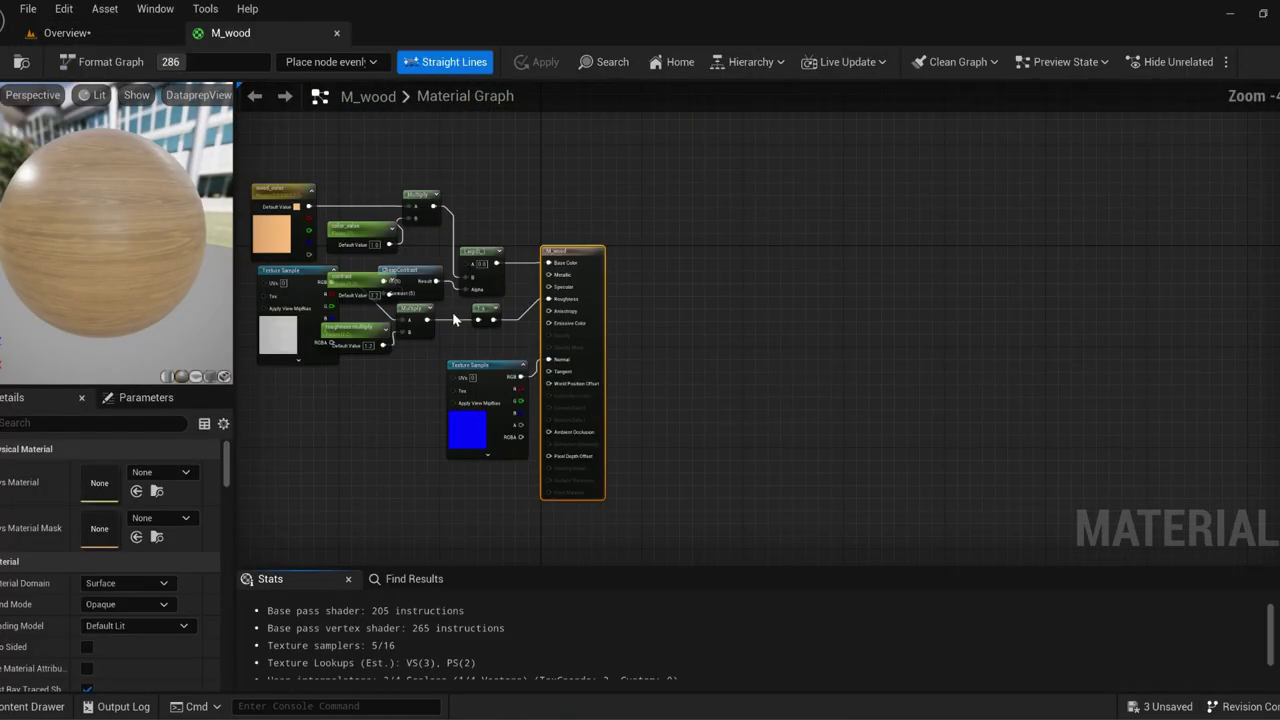
left_click(336, 33)
- Open MI_forged_railing_bevels from bWindow_railing_001, preview it on the railing's own mesh and try Variant 2
right_click_drag(420, 320, 561, 343)
left_click(558, 343)
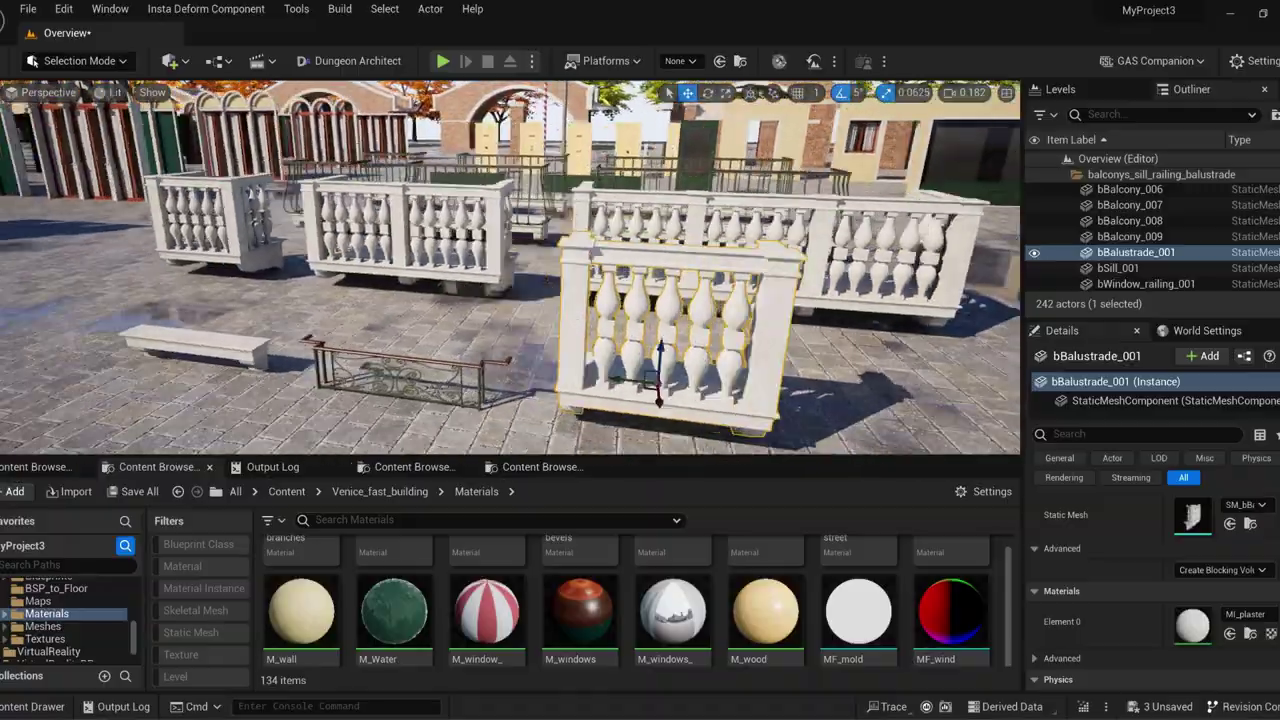
right_click_drag(640, 360, 600, 365)
left_click(655, 365)
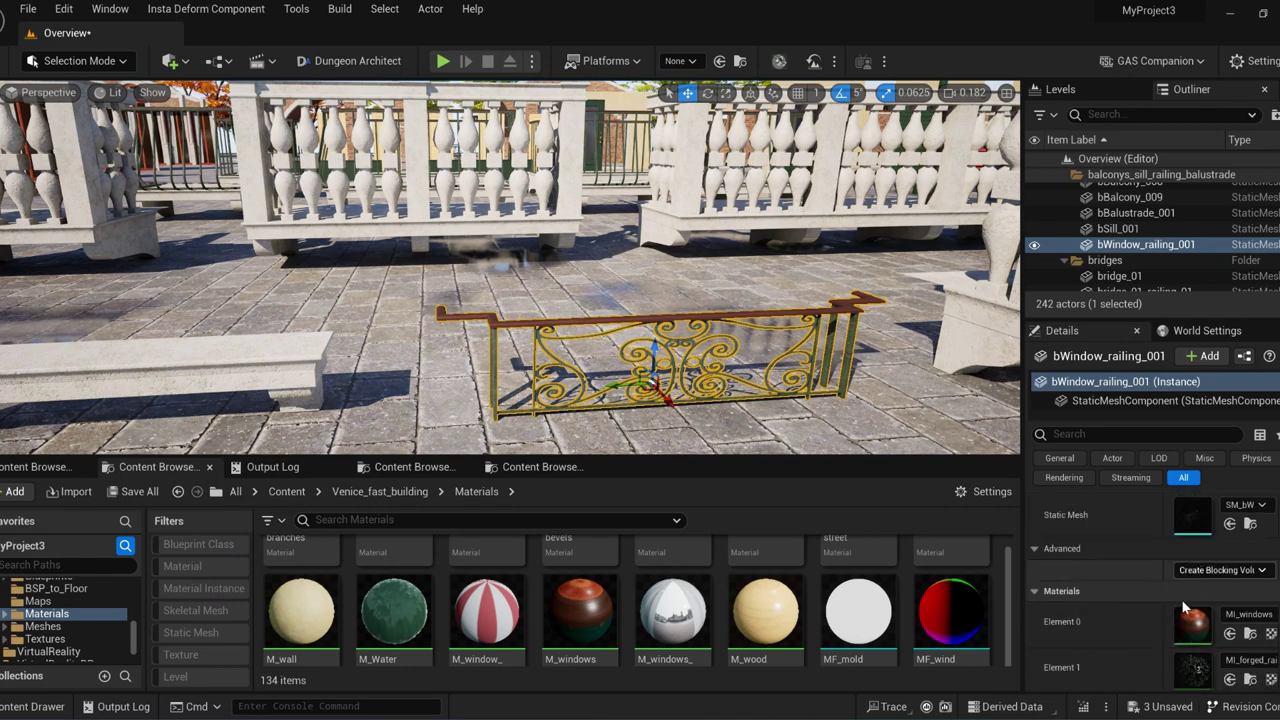
double_click(1195, 668)
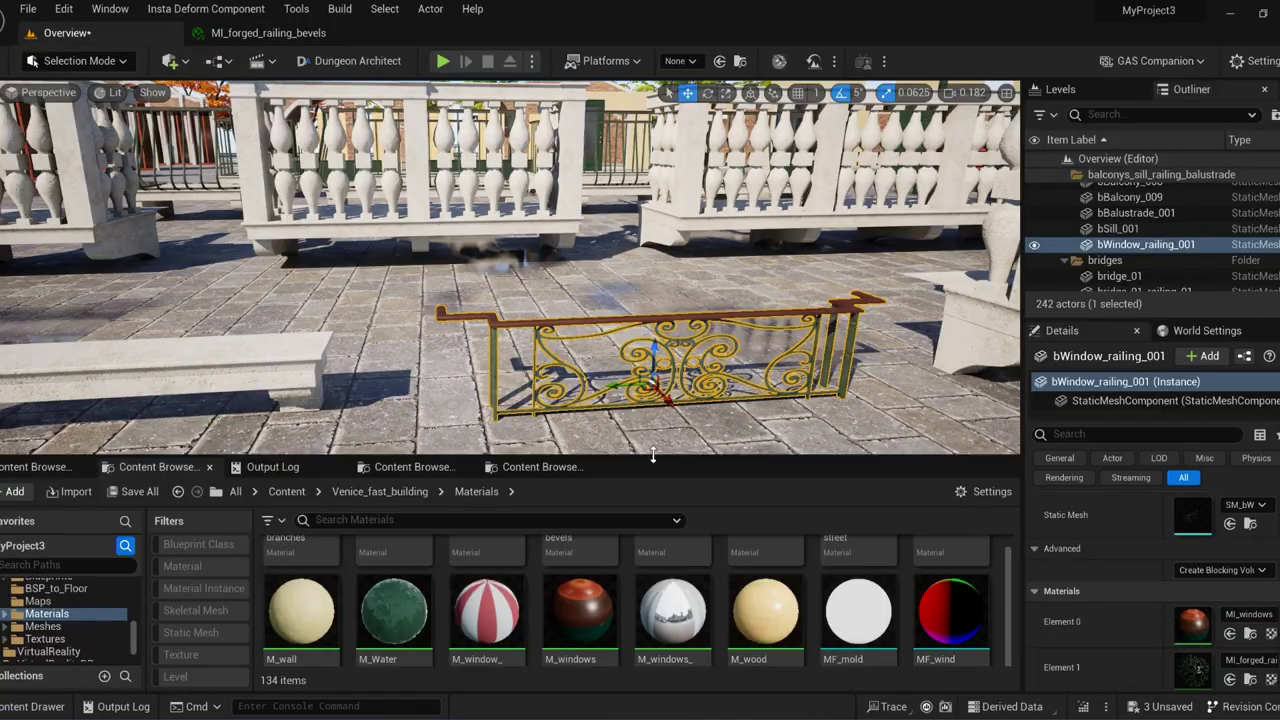
key("ctrl+b")
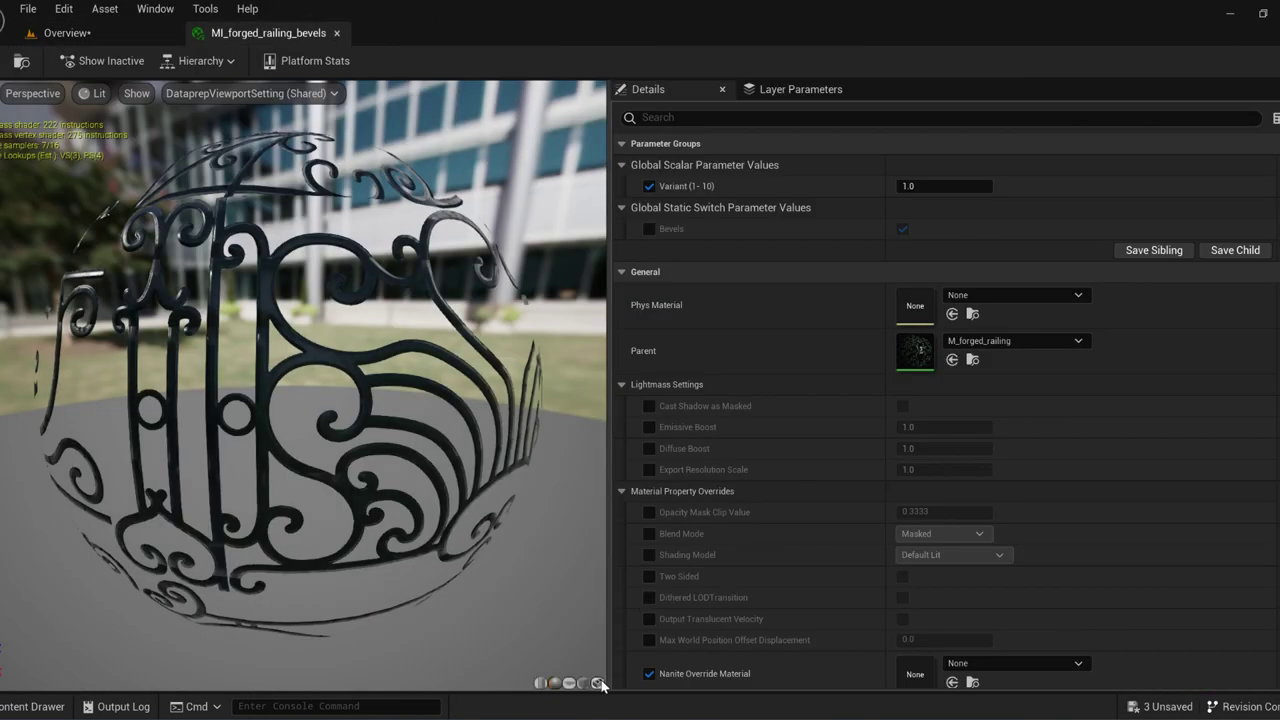
scroll(418, 383, "up", 5)
scroll(418, 383, "down", 10)
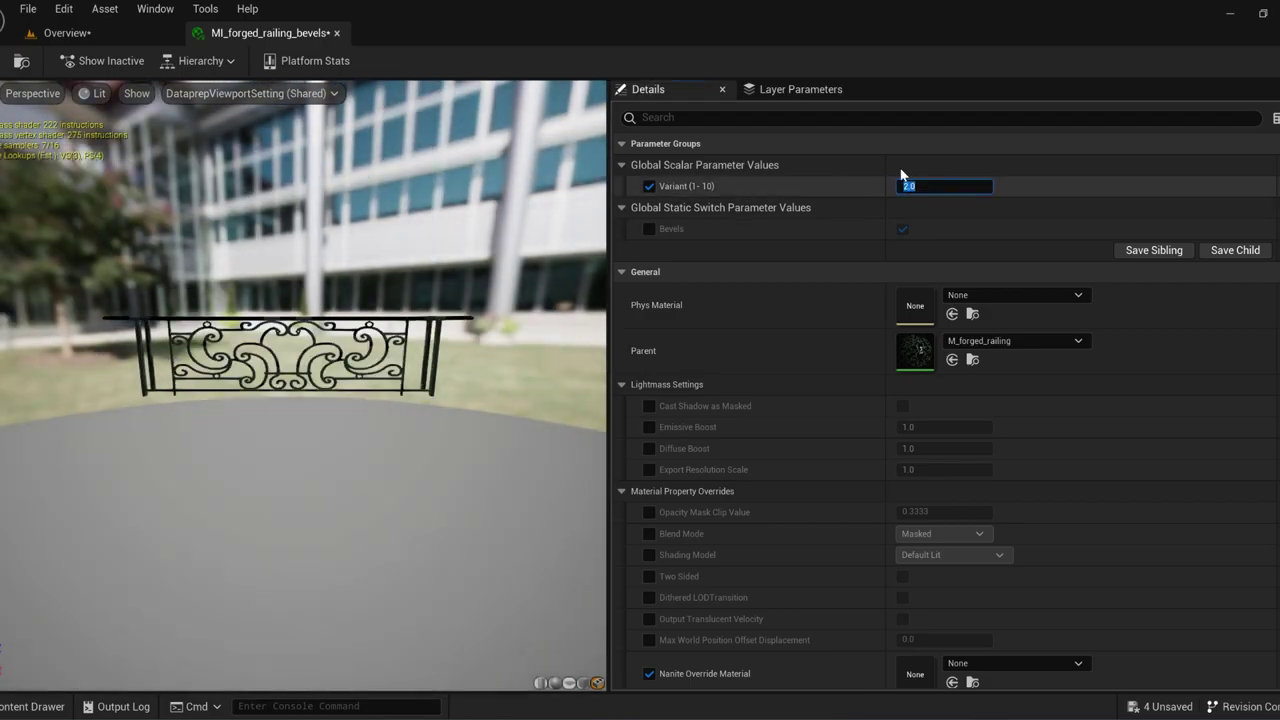
- Float the railing's material instance editor over the level, compare Variant 1 on the window railing, and close the editor
left_click(67, 33)
left_click_drag(215, 33, 451, 200)
left_click_drag(771, 180, 194, 235)
left_click(221, 407)
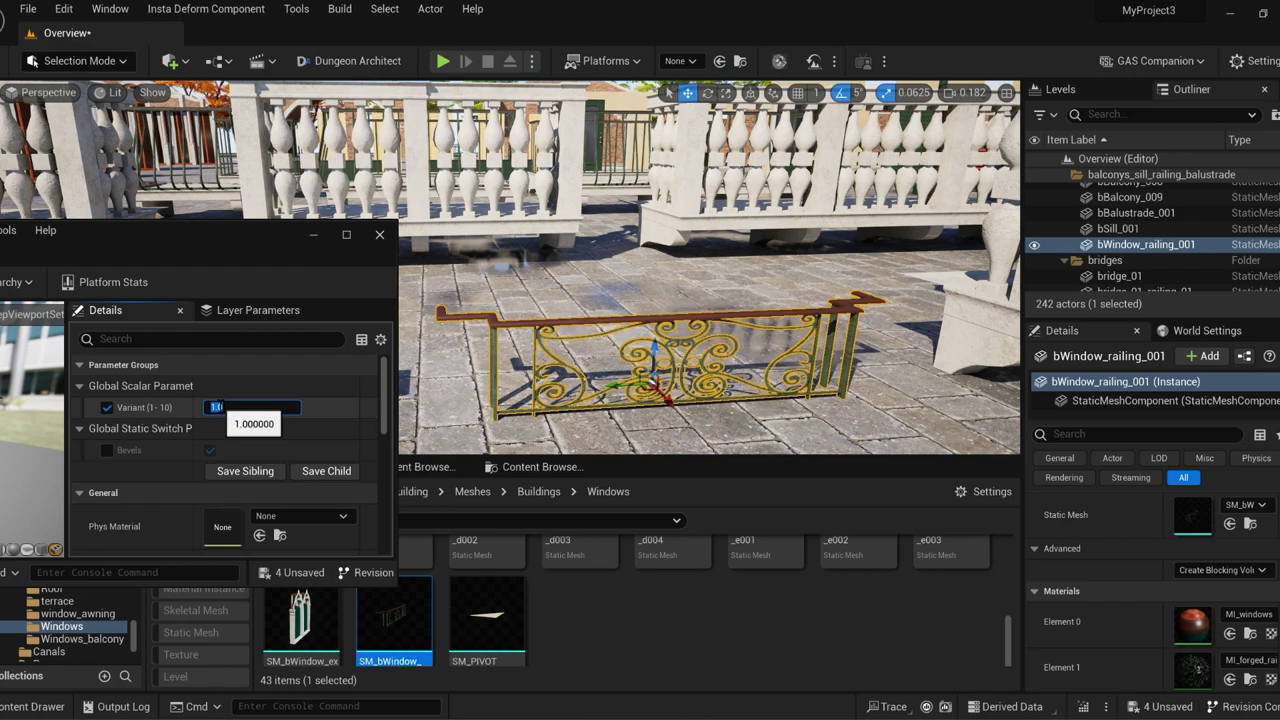
left_click_drag(257, 246, 433, 229)
left_click(556, 218)
- Try another material in Element 1 of bWindow_railing_001 and undo the assignment
right_click_drag(560, 270, 560, 330)
left_click(1250, 660)
left_click(1199, 533)
key("ctrl+z")
- Select the gondola and open its interior wood material instance in a floating window below a close view of the hull
right_click_drag(738, 403, 880, 280)
left_click(700, 348)
scroll(1155, 571, "down", 3)
mouse_move(720, 300)
right_mouse_down()
mouse_move(640, 300)
mouse_move(720, 310)
right_mouse_up()
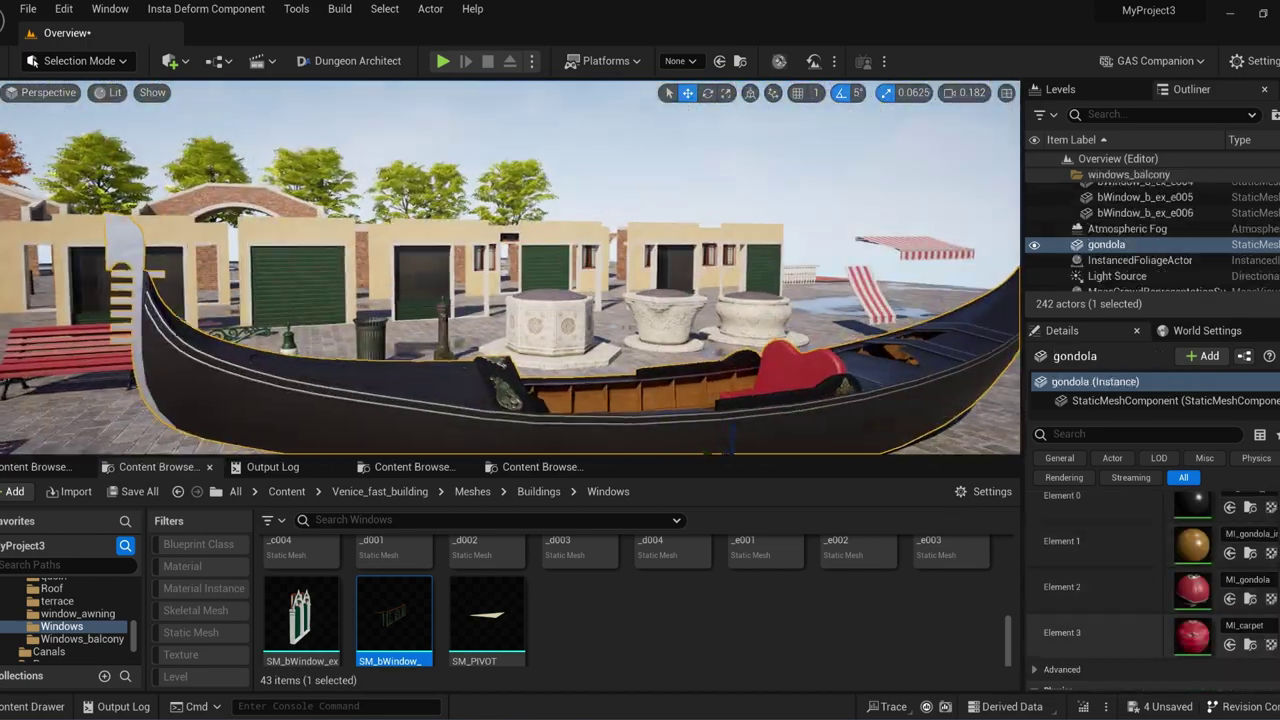
scroll(1180, 590, "up", 1)
double_click(1195, 598)
left_click(100, 33)
left_click_drag(236, 40, 415, 252)
left_click_drag(646, 222, 711, 462)
right_click_drag(700, 330, 660, 340)
left_click_drag(790, 475, 727, 430)
- Change the gondola interior's wood_color to a dark red, hex sRGB 341311
left_click(813, 683)
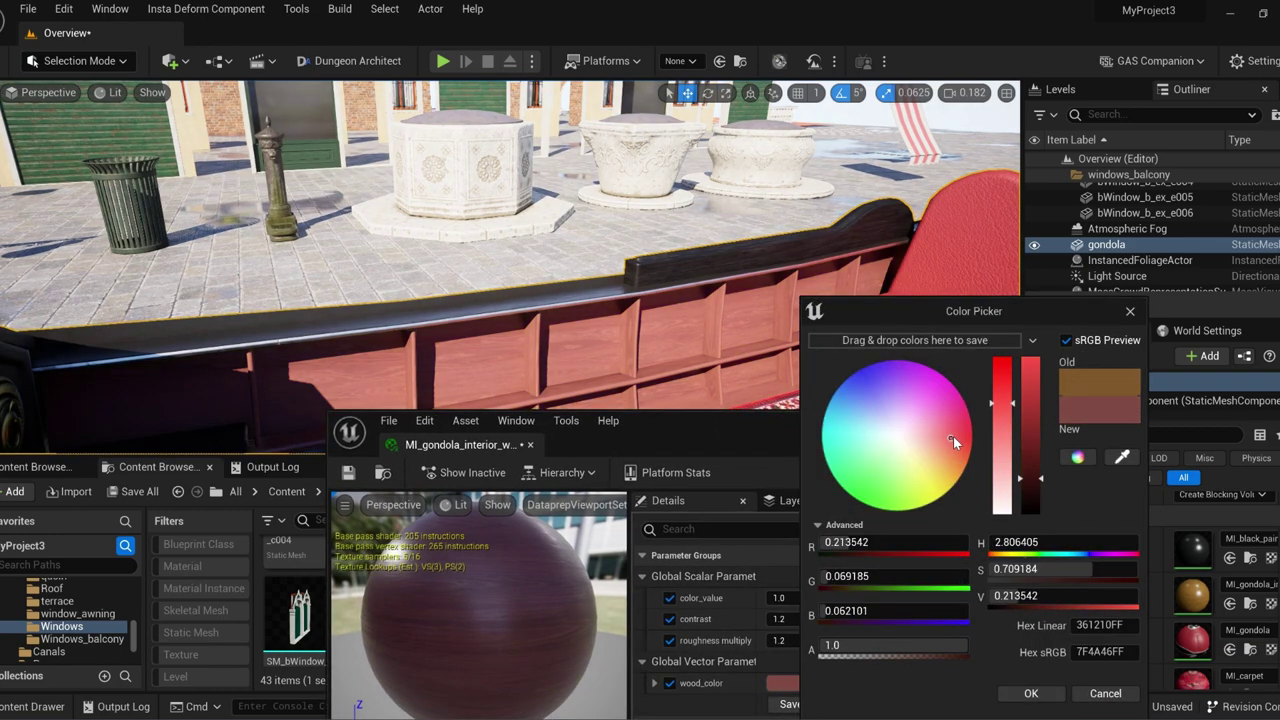
left_click_drag(1027, 479, 1026, 497)
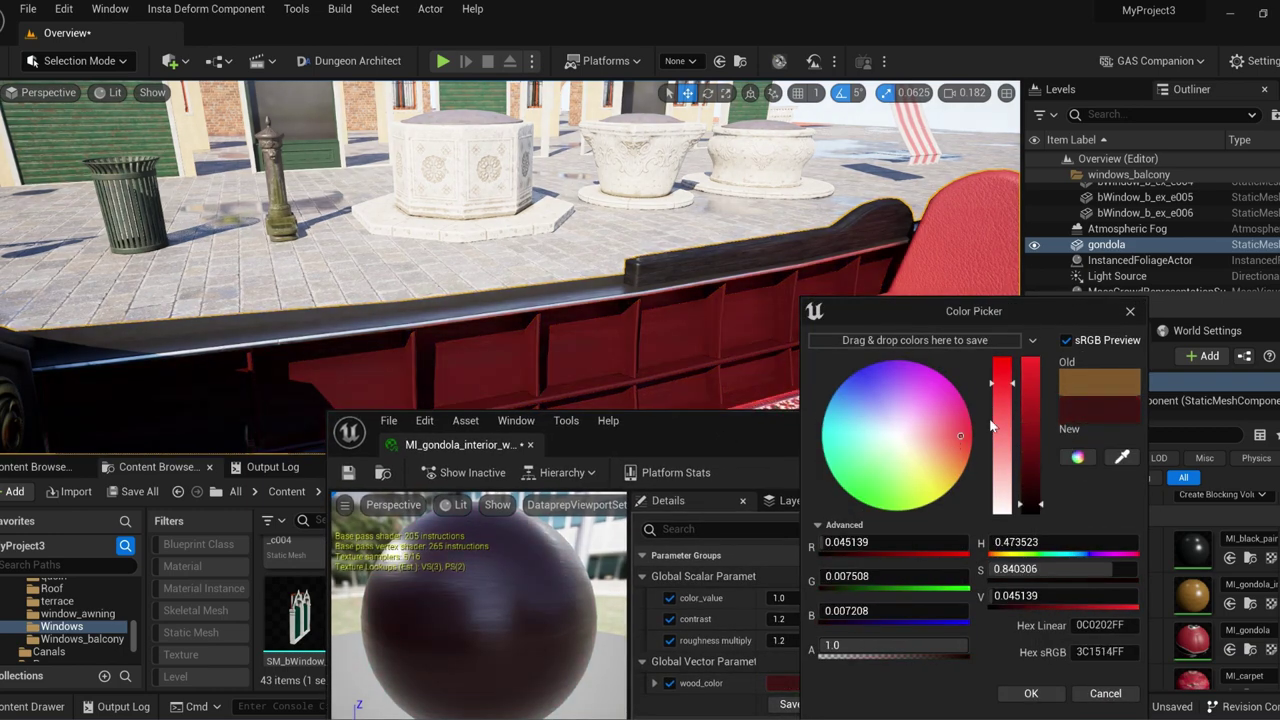
left_click_drag(953, 443, 961, 437)
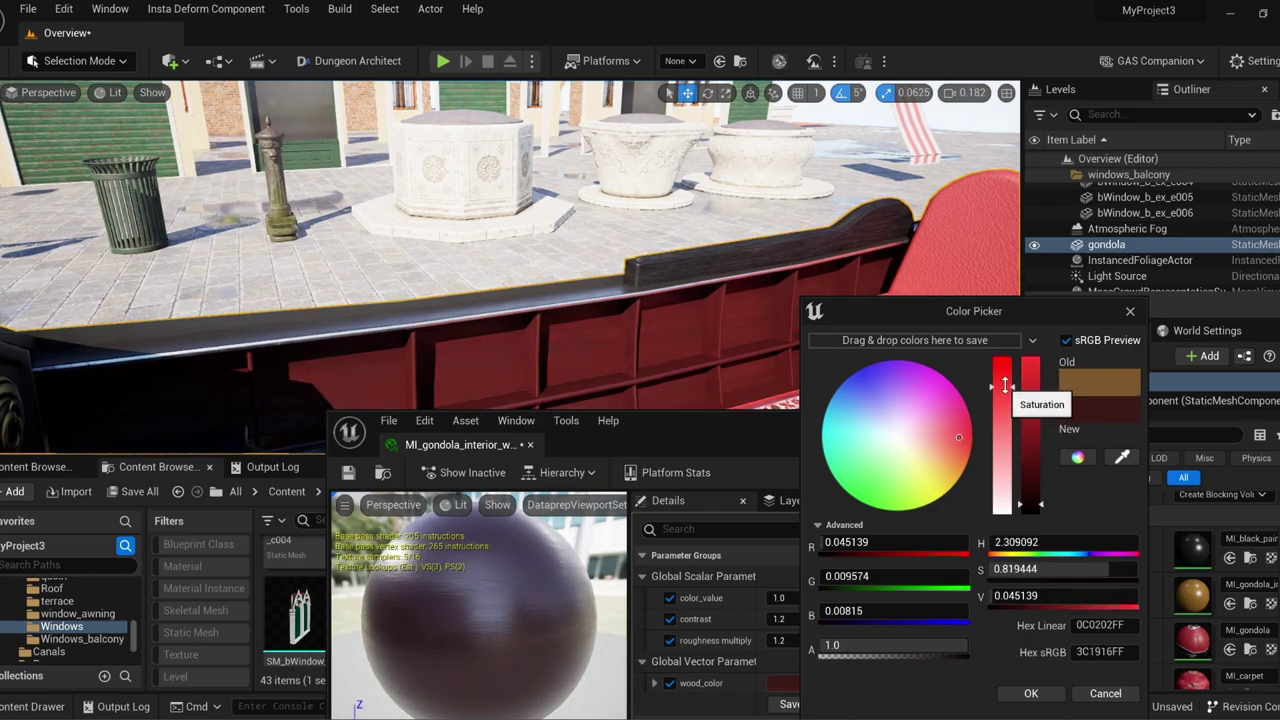
mouse_move(560, 270)
right_mouse_down()
mouse_move(650, 290)
mouse_move(680, 255)
mouse_move(630, 300)
mouse_move(580, 280)
right_mouse_up()
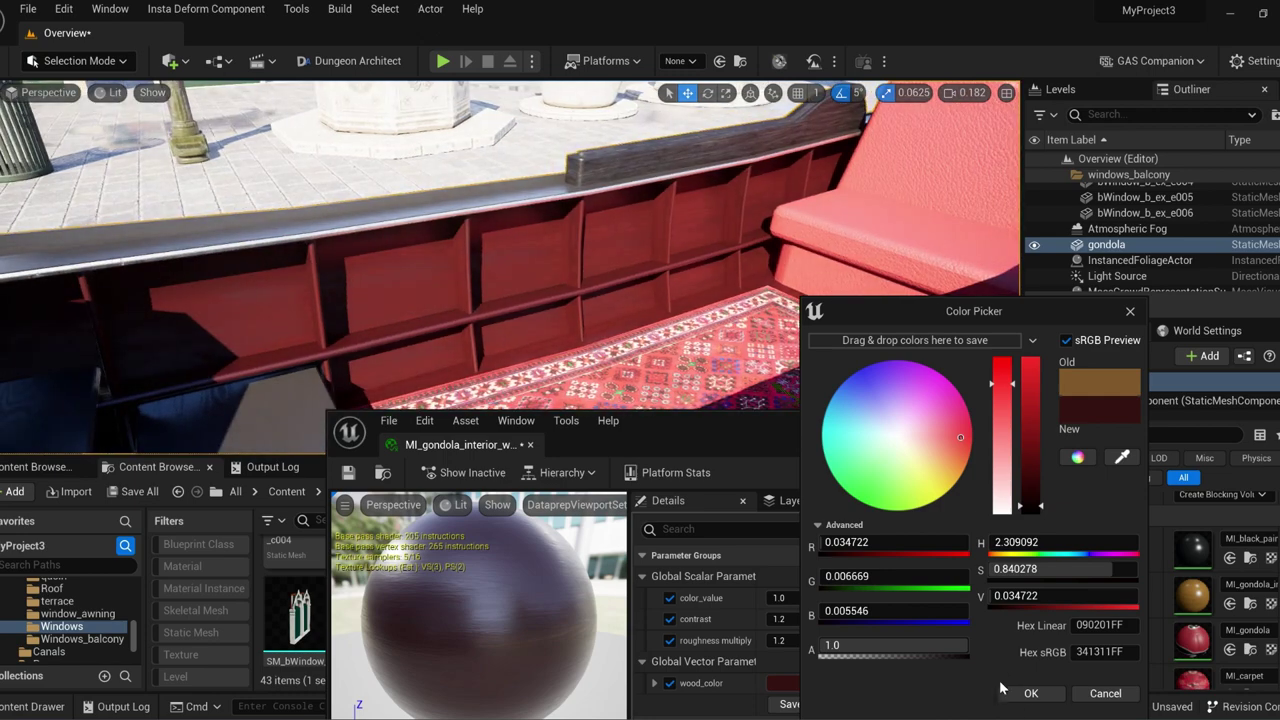
left_click(1028, 693)
- Test the gondola wood's scalar parameters with contrast 0.5 and 2.0, color_value 3, 0.5 and 1, and roughness multiply 0.5 and 1
type("0.5")
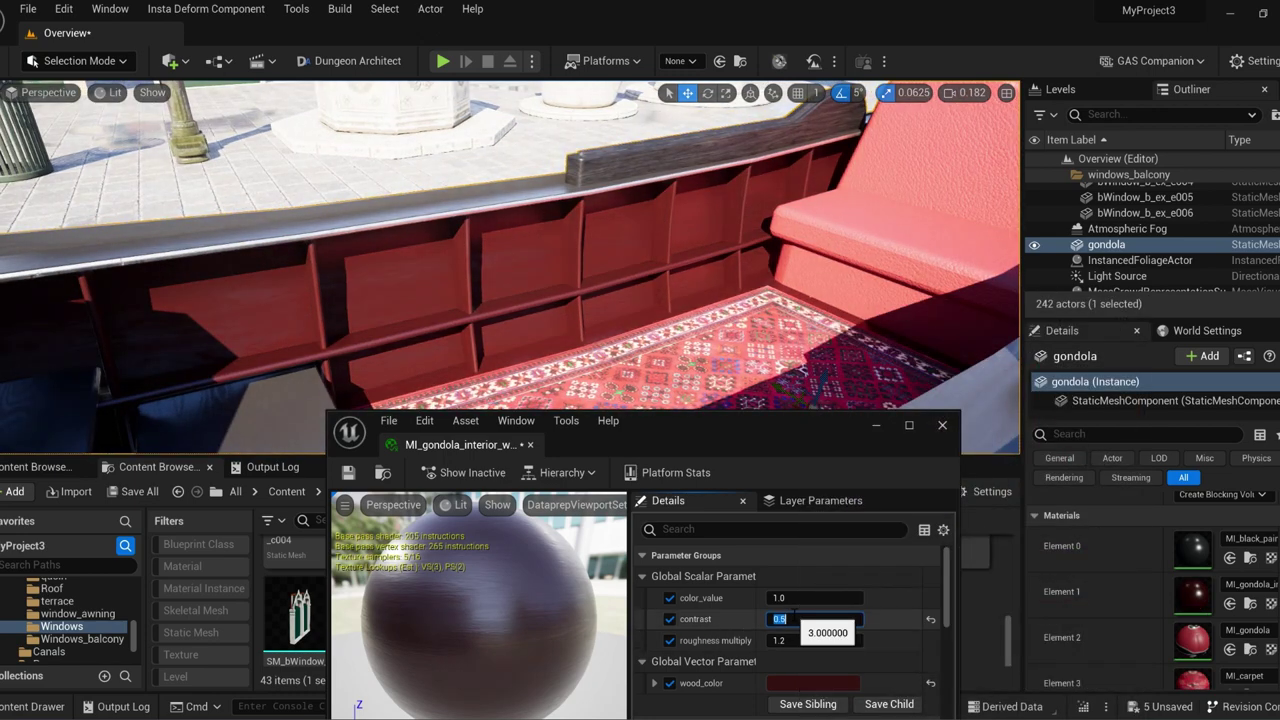
type("2.0")
left_click(787, 599)
type("3")
key("Return")
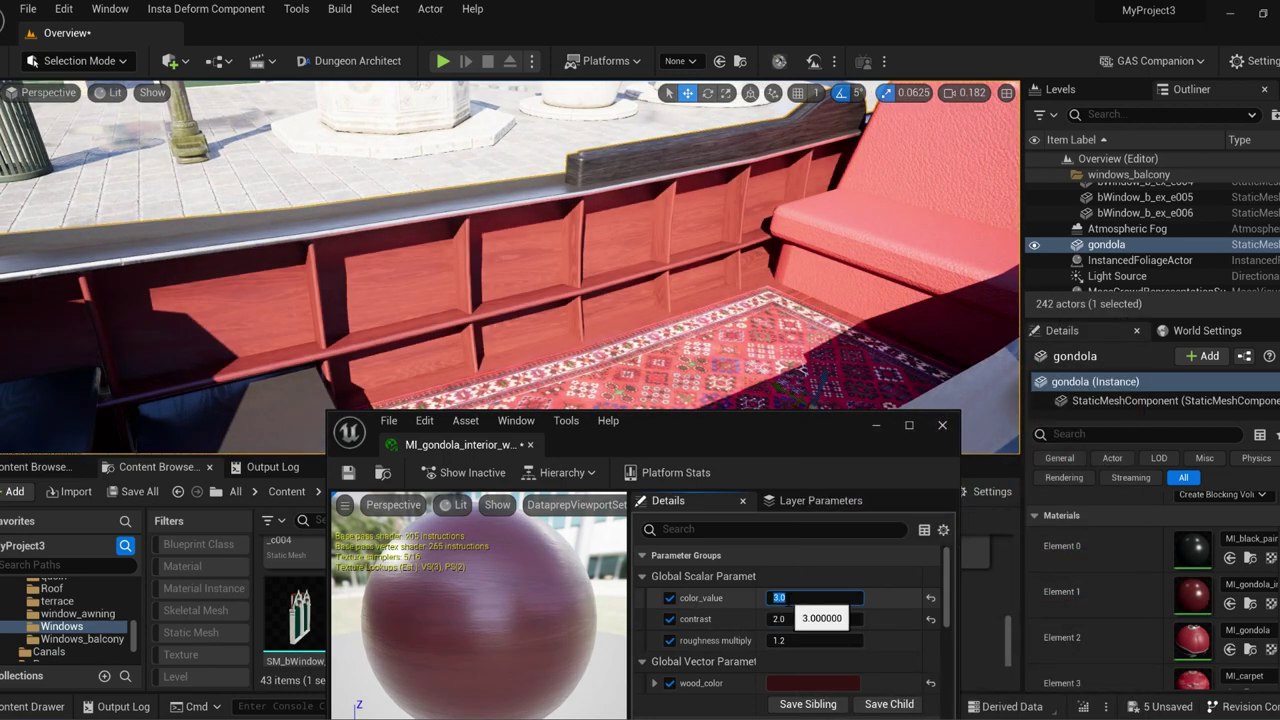
type("0.5")
key("Return")
type("1")
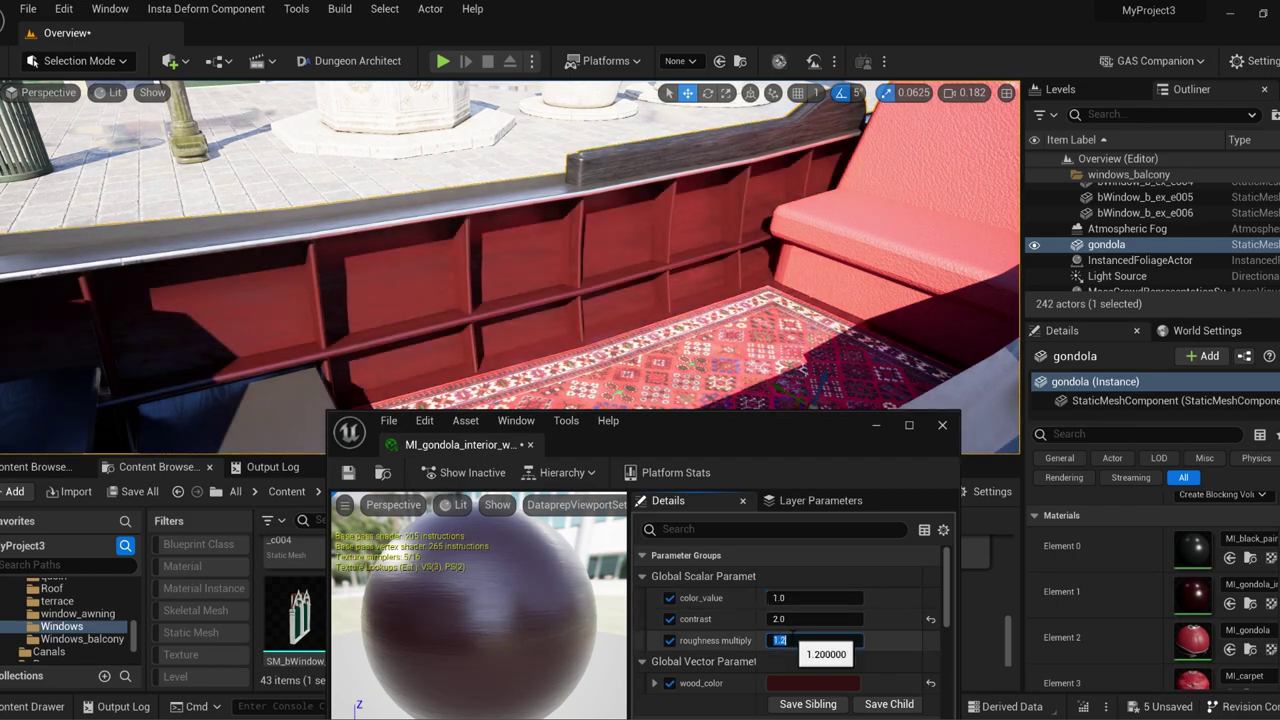
type("0.5")
type("1")
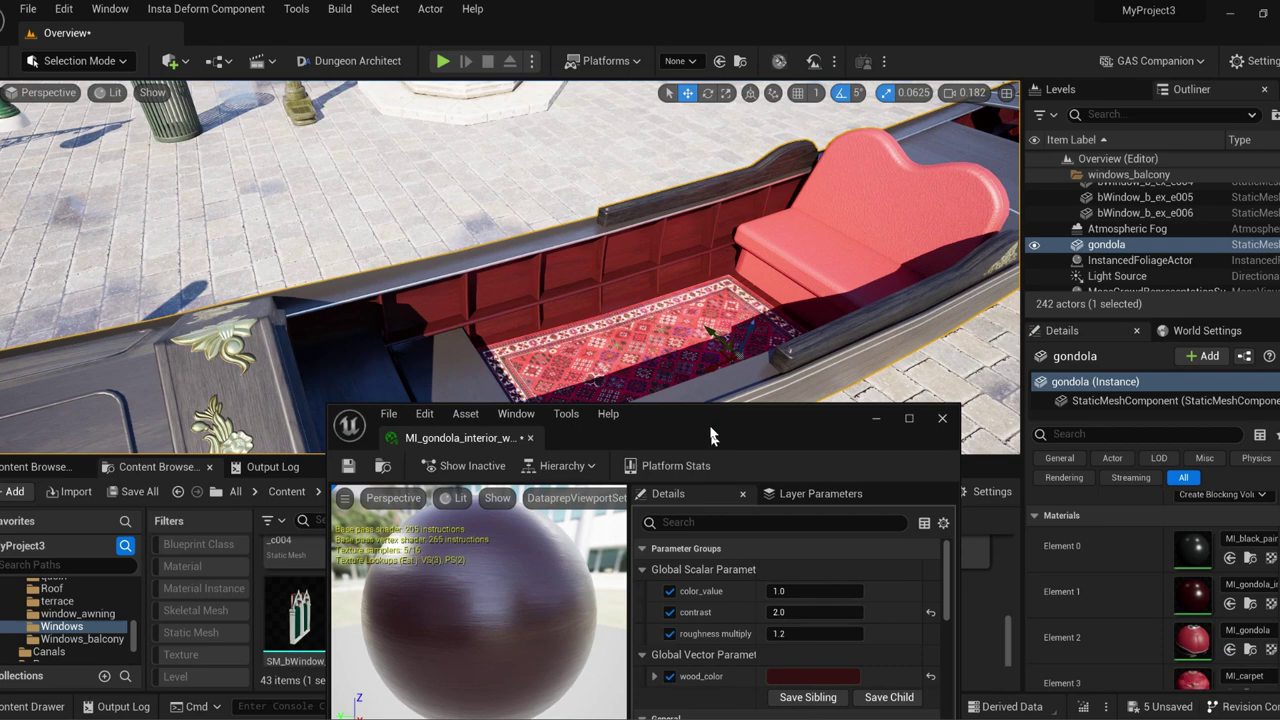
- Open the gondola's MI_gondola material instance and preview it on a flat plane to inspect its texture layout
left_click(648, 617)
scroll(1177, 623, "down", 1)
double_click(1190, 592)
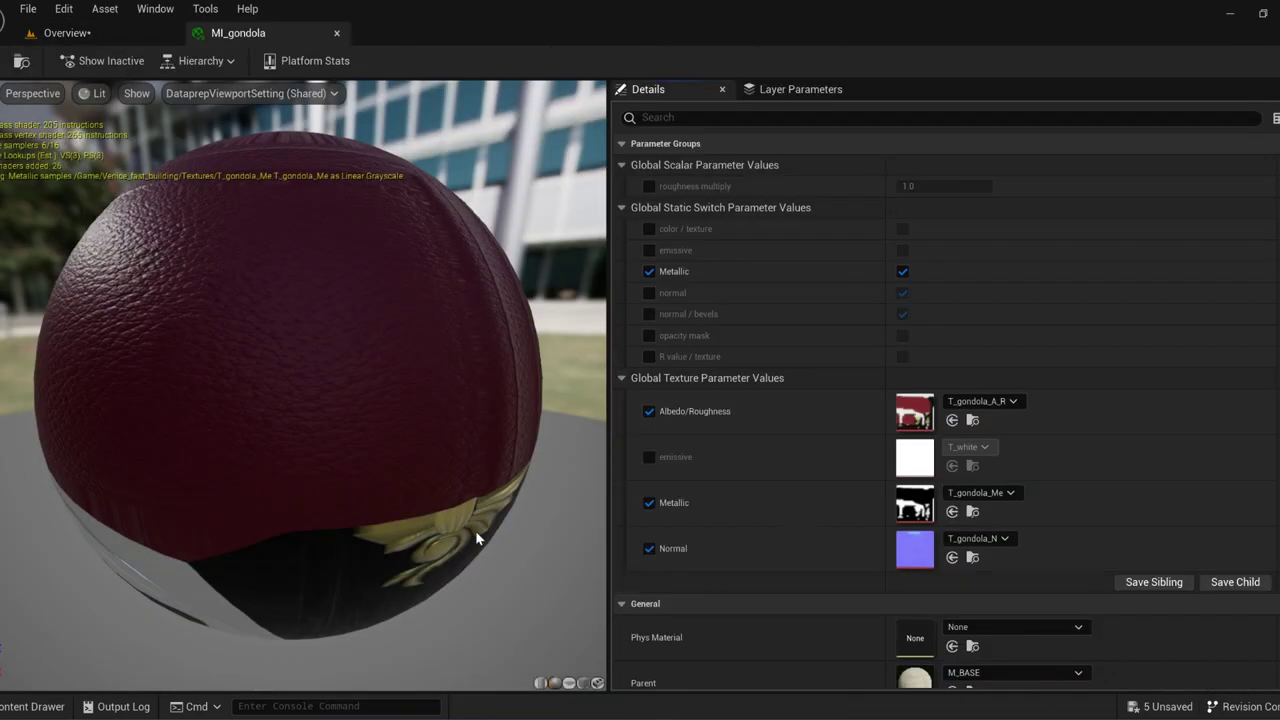
left_click(569, 684)
left_click_drag(380, 457, 405, 440)
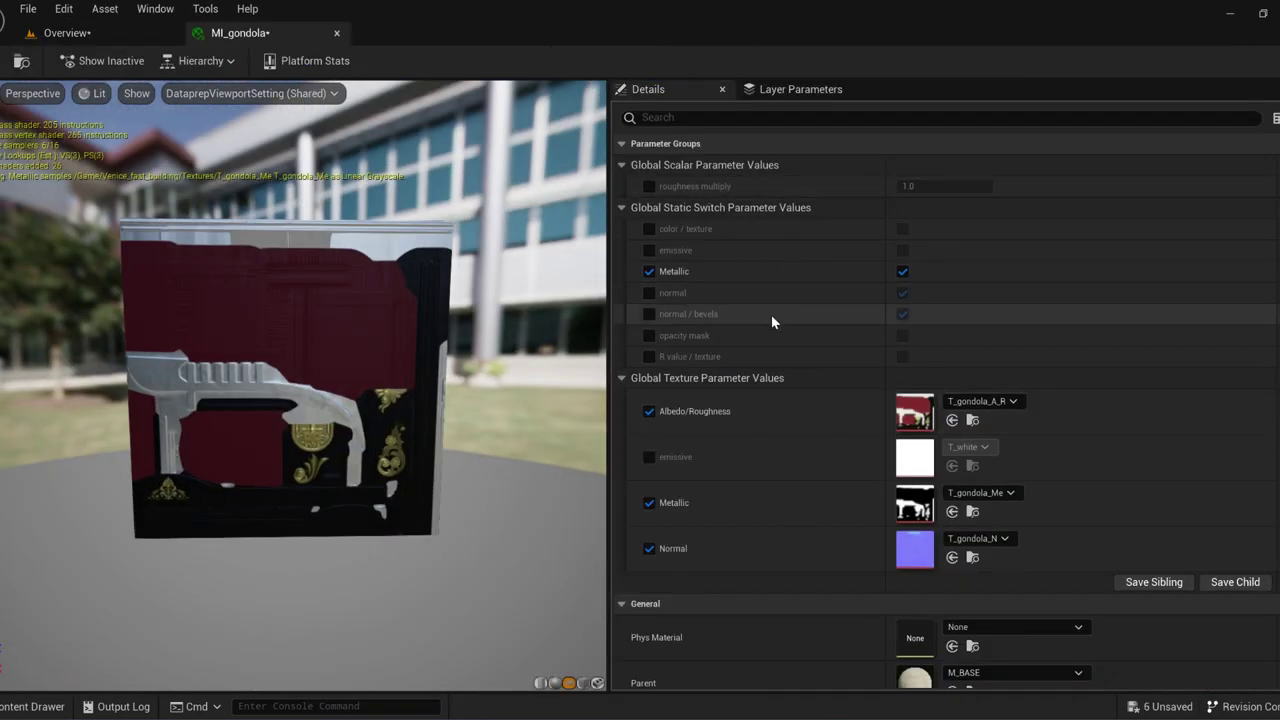
- Examine MI_gondola's switch and texture parameters and the graph of its parent material M_BASE
scroll(712, 314, "down", 3)
scroll(646, 318, "up", 3)
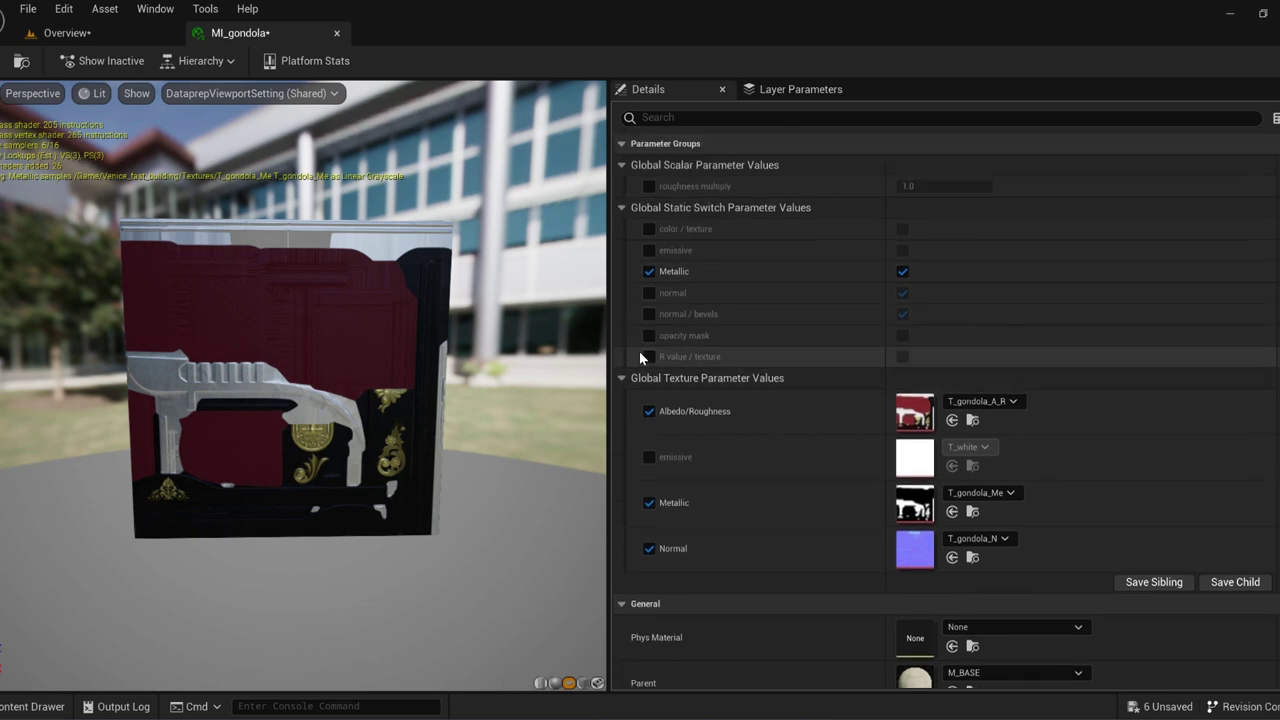
scroll(914, 624, "down", 1)
double_click(914, 628)
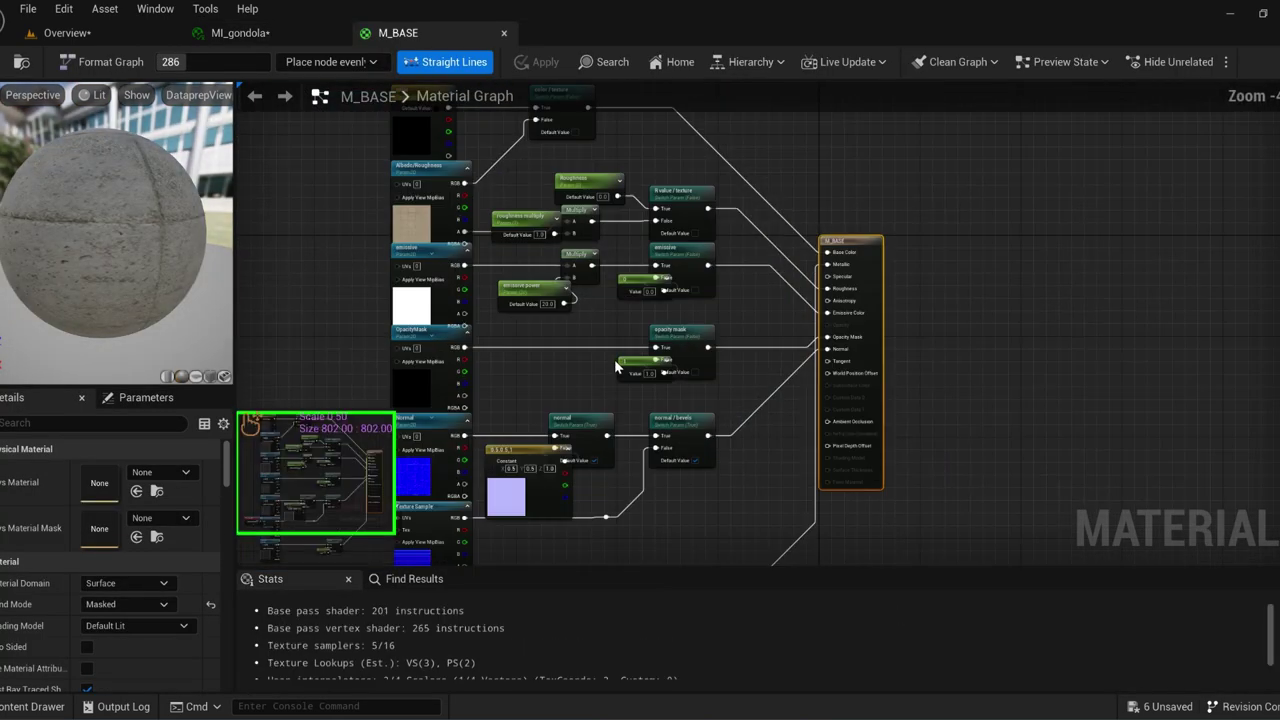
left_click(504, 33)
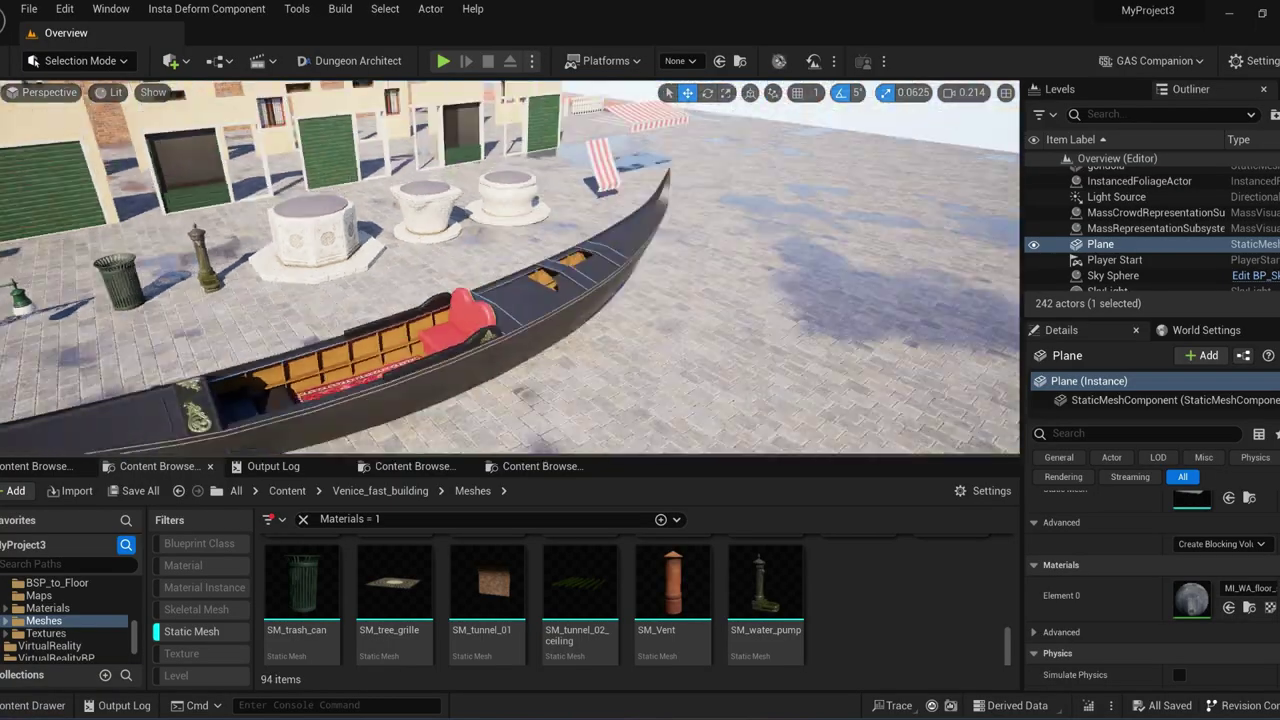
- View the whole asset overview and open the ground Plane's MI_WA_floor_street_01 in a floating window over the level
scroll(1203, 613, "down", 2)
scroll(1203, 613, "down", 2)
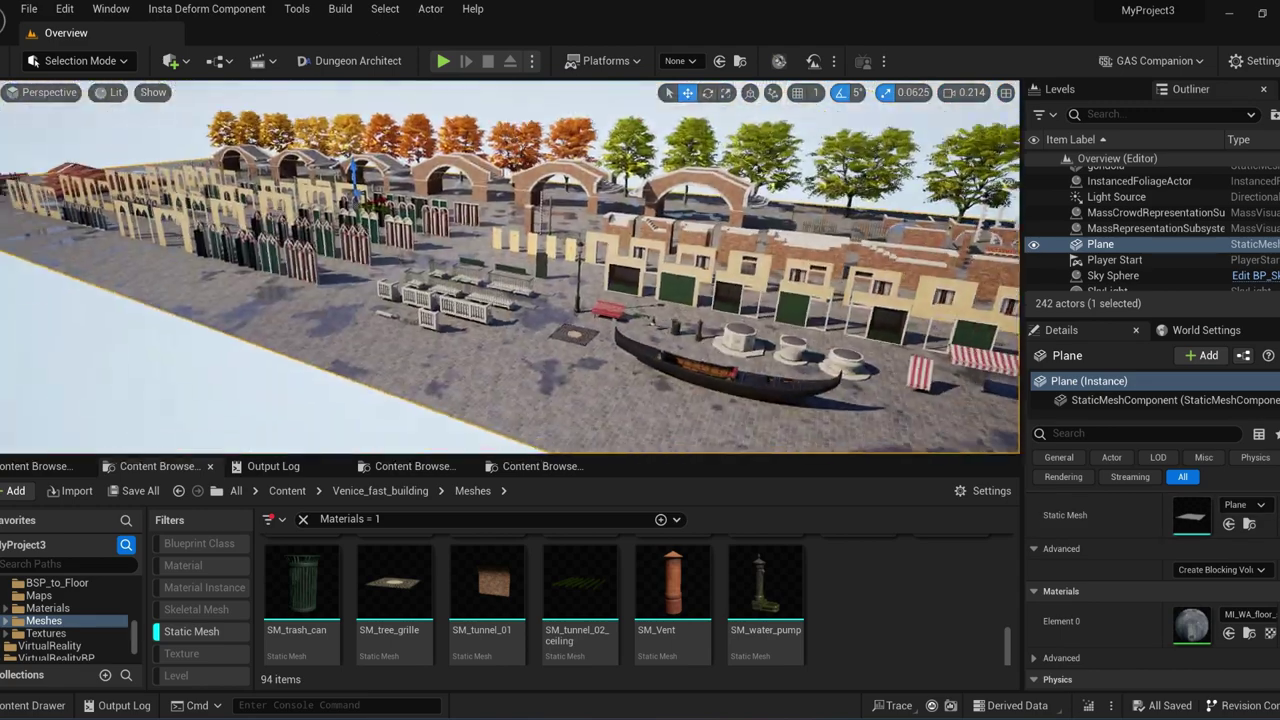
right_click_drag(510, 270, 470, 265)
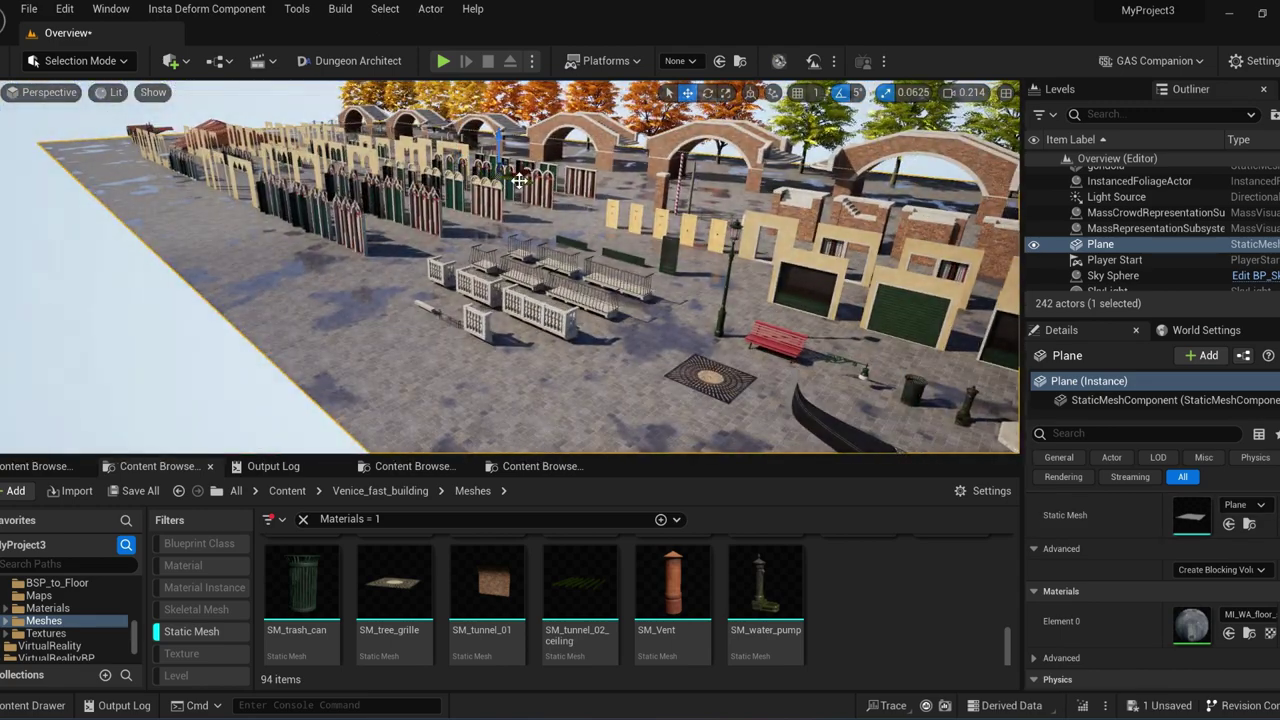
key("ctrl+z")
right_click_drag(485, 169, 620, 220)
double_click(1191, 625)
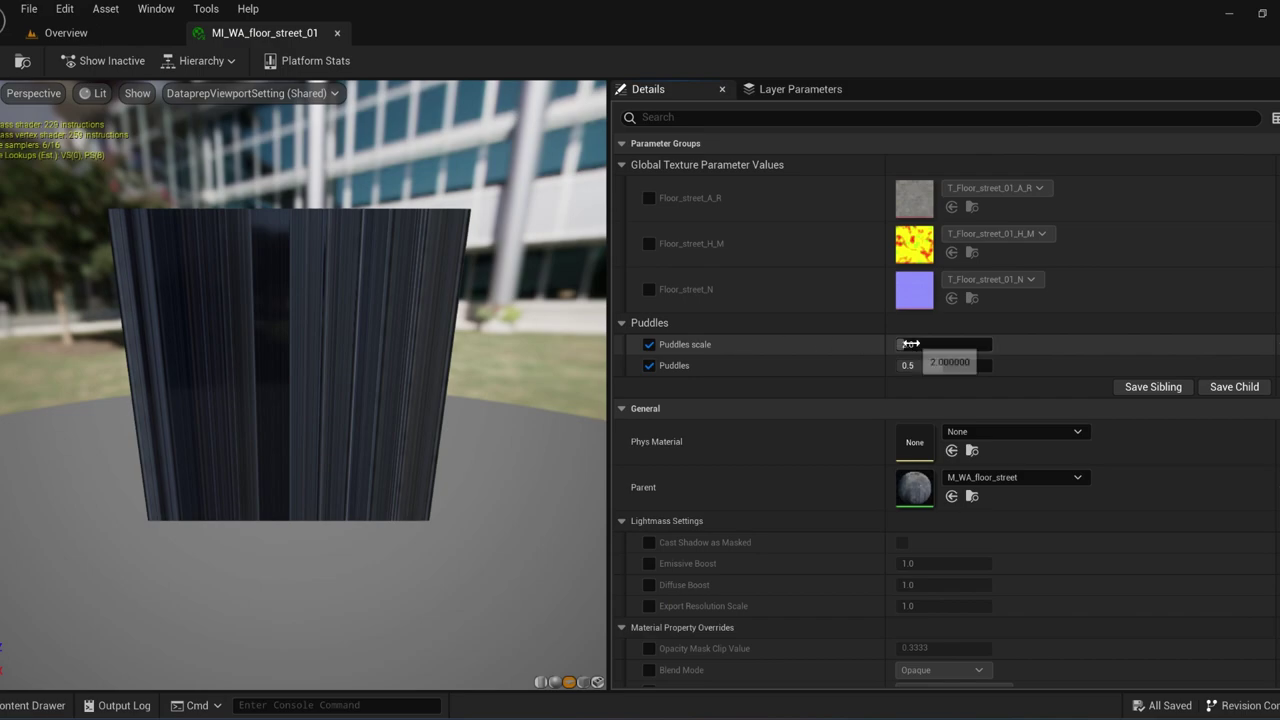
left_click_drag(243, 35, 620, 183)
- Try Puddles scale at about 3.7 and Puddles at about 0.83 on the street floor, undoing each change
left_click_drag(960, 368, 1030, 368)
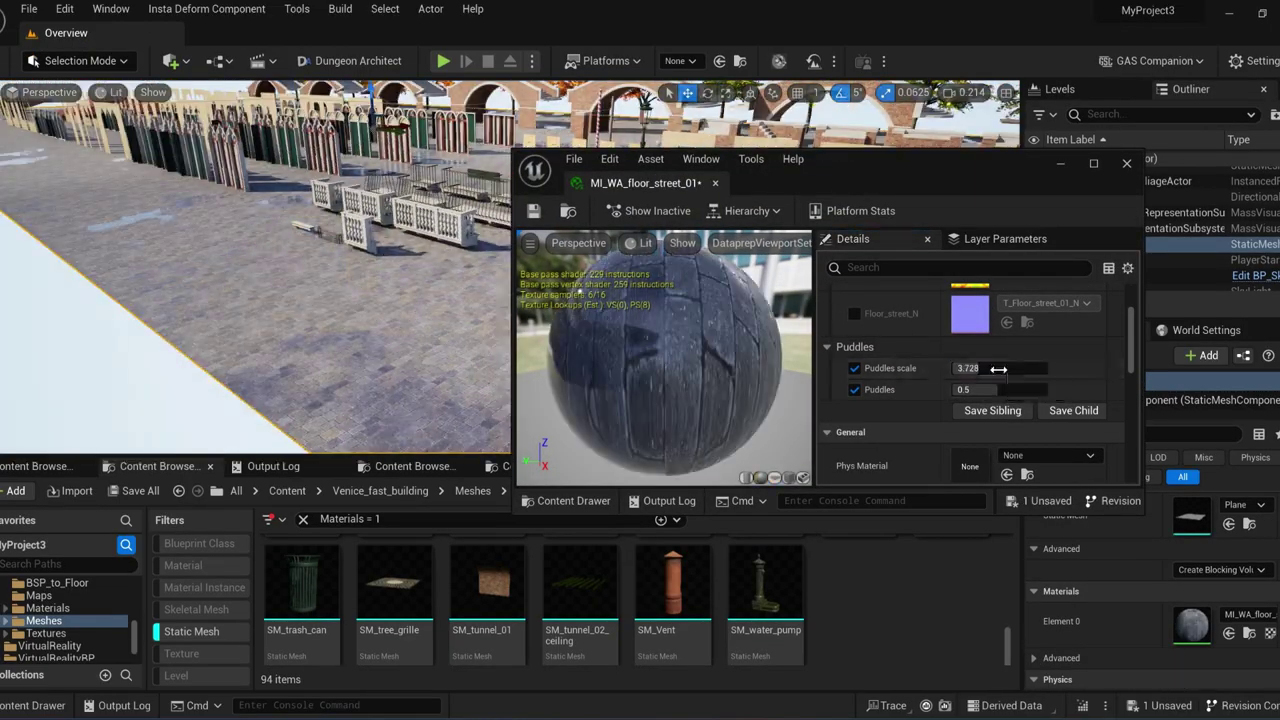
key("ctrl+z")
left_click_drag(960, 389, 995, 389)
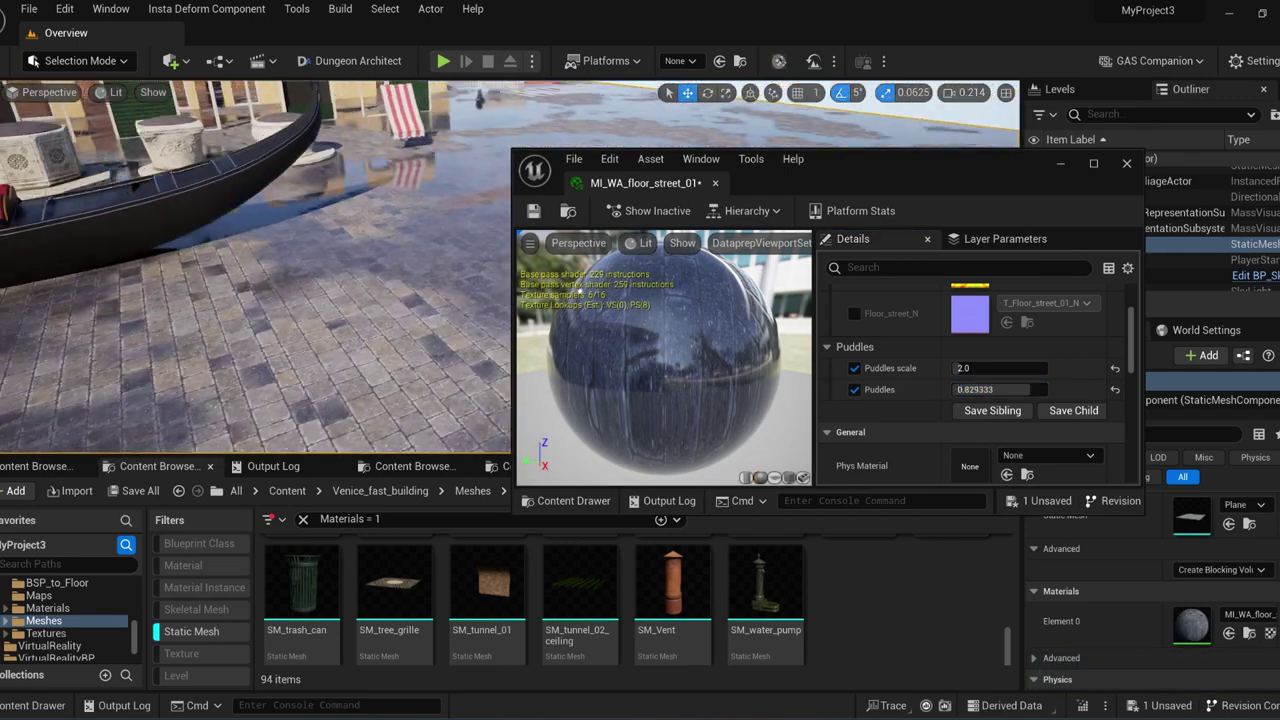
key("ctrl+z")
- Open the street floor's parent M_WA_floor_street, examine its complete material graph, and return to the level
scroll(967, 412, "down", 2)
double_click(967, 412)
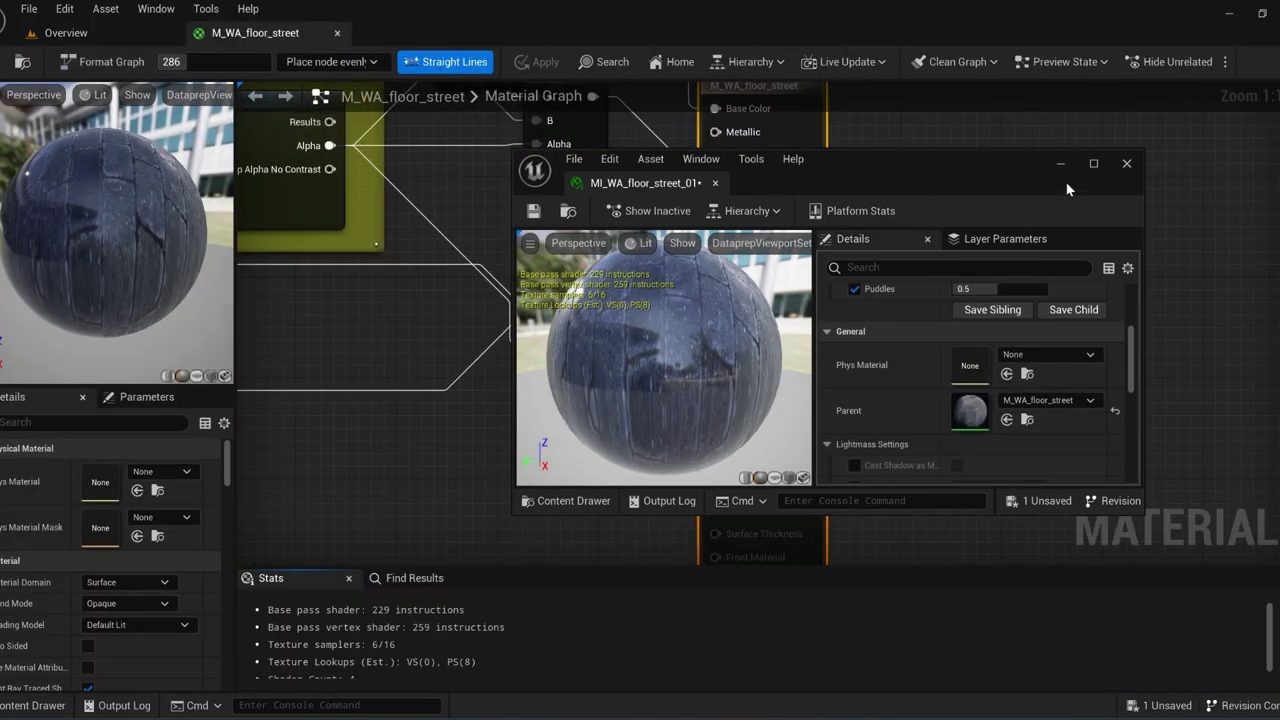
left_click(1127, 163)
scroll(638, 368, "down", 9)
scroll(638, 368, "up", 3)
right_click_drag(650, 196, 677, 212)
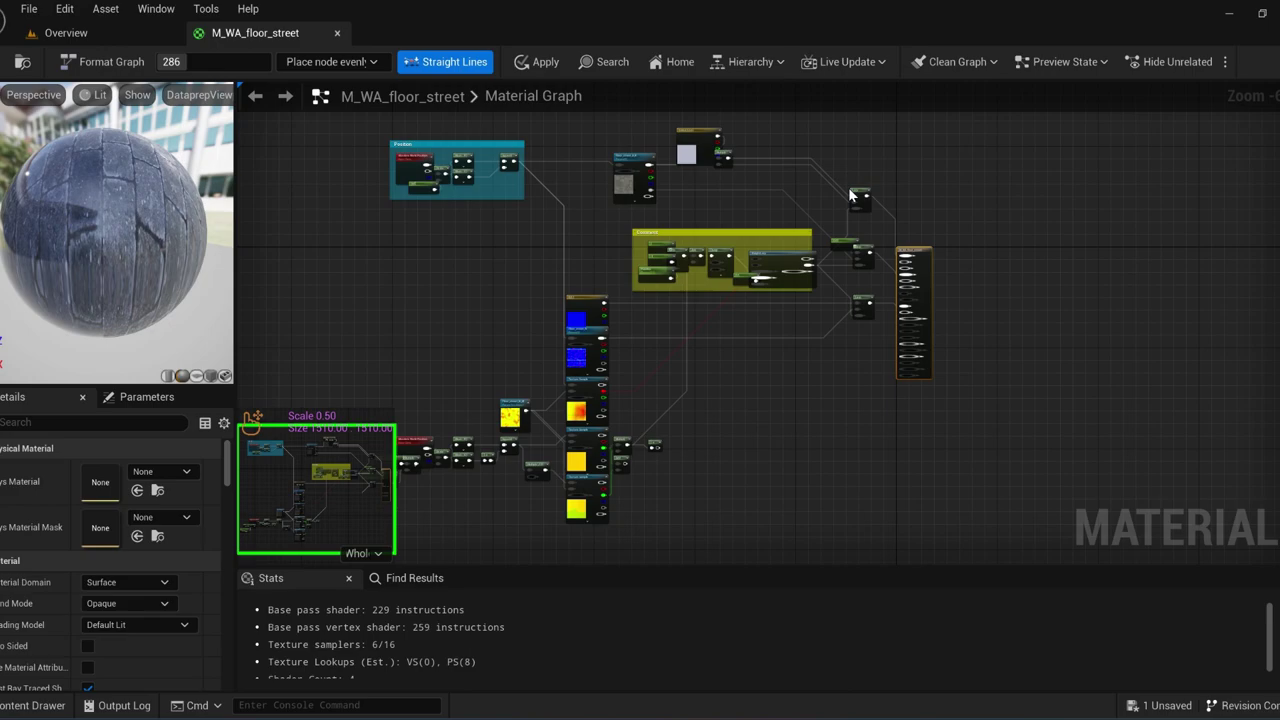
scroll(634, 217, "up", 3)
scroll(815, 257, "down", 3)
left_click(760, 412)
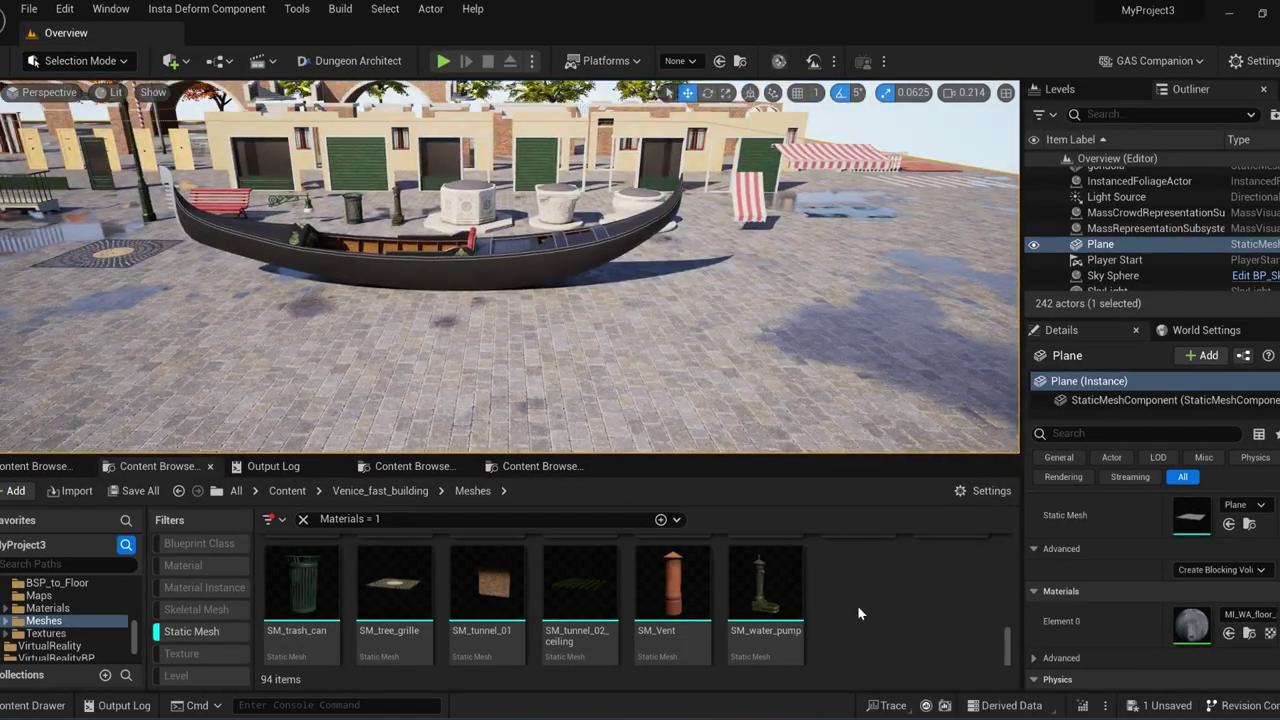
- Select bFFStorefront_03 and open M_wall, the parent material of its MI_wall instance
scroll(283, 571, "up", 8)
right_click_drag(330, 340, 270, 310)
right_click_drag(600, 270, 640, 268)
left_click(640, 268)
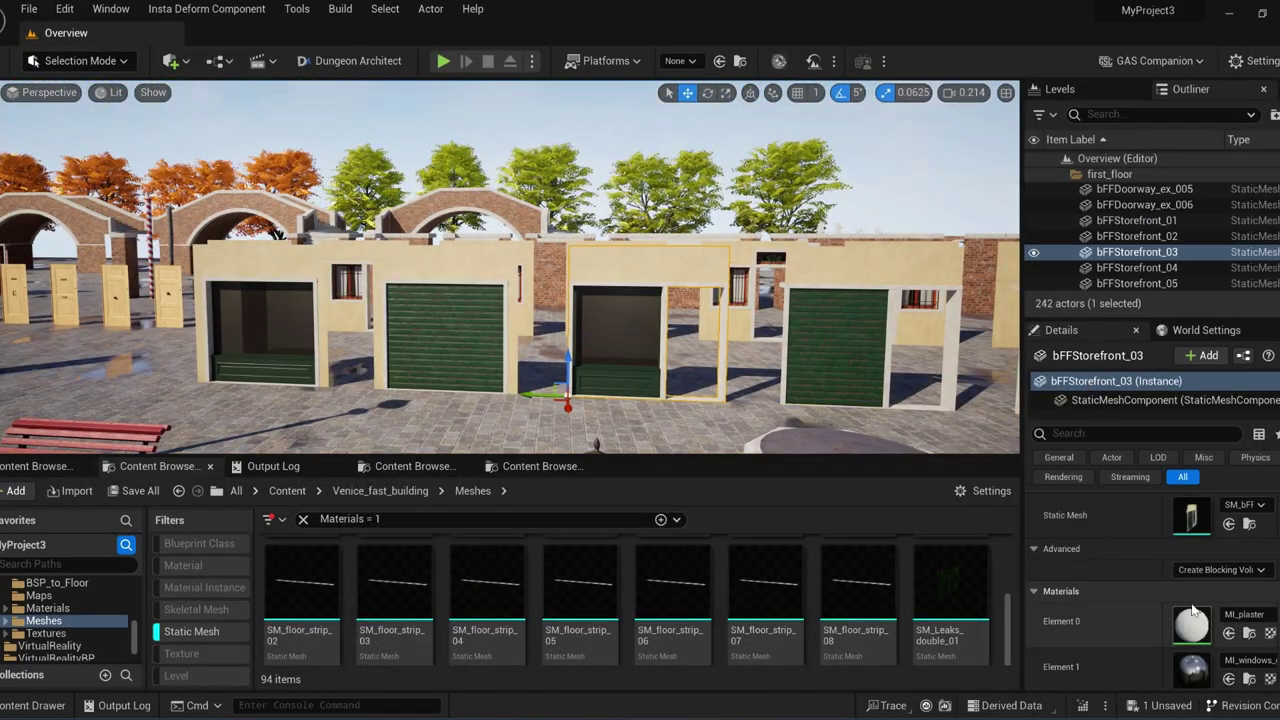
scroll(1192, 622, "down", 2)
double_click(1194, 624)
double_click(918, 314)
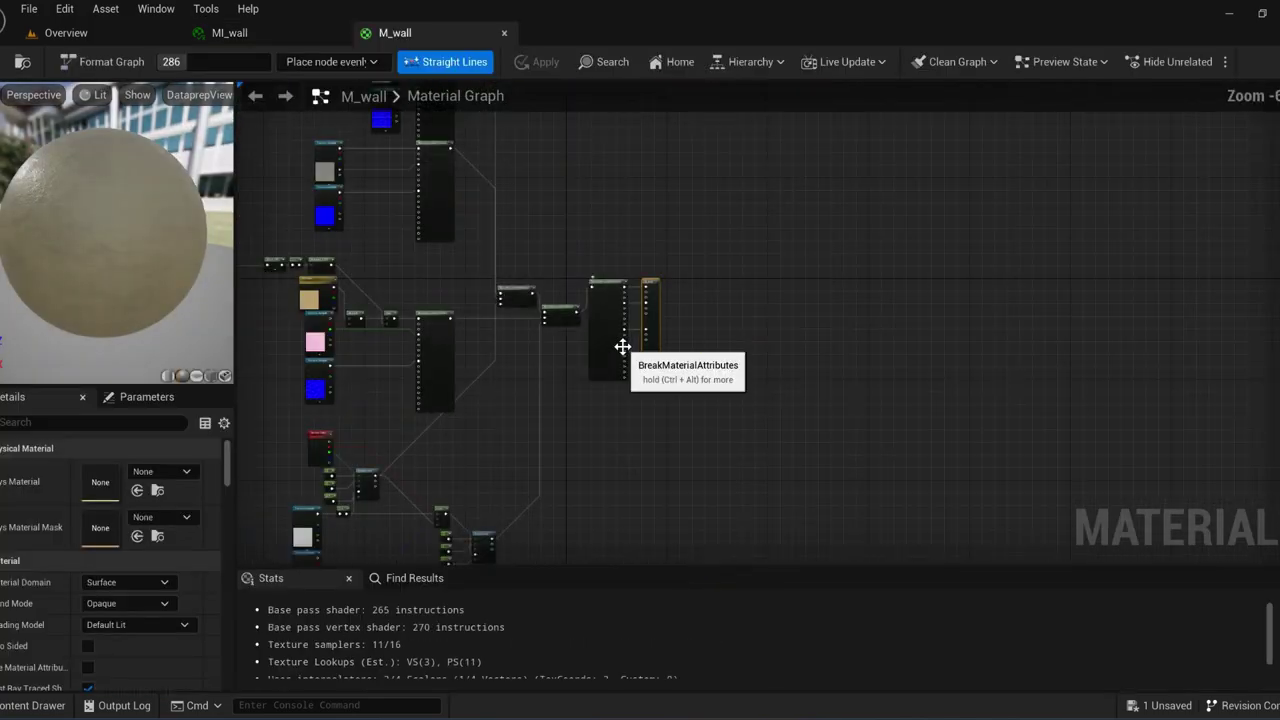
- Examine M_wall's complete material graph, including the blended texture layers feeding BreakMaterialAttributes, and return to the level
scroll(442, 290, "up", 5)
right_click_drag(442, 290, 681, 268)
right_click_drag(923, 338, 986, 169)
right_click_drag(548, 528, 743, 320)
scroll(563, 240, "down", 2)
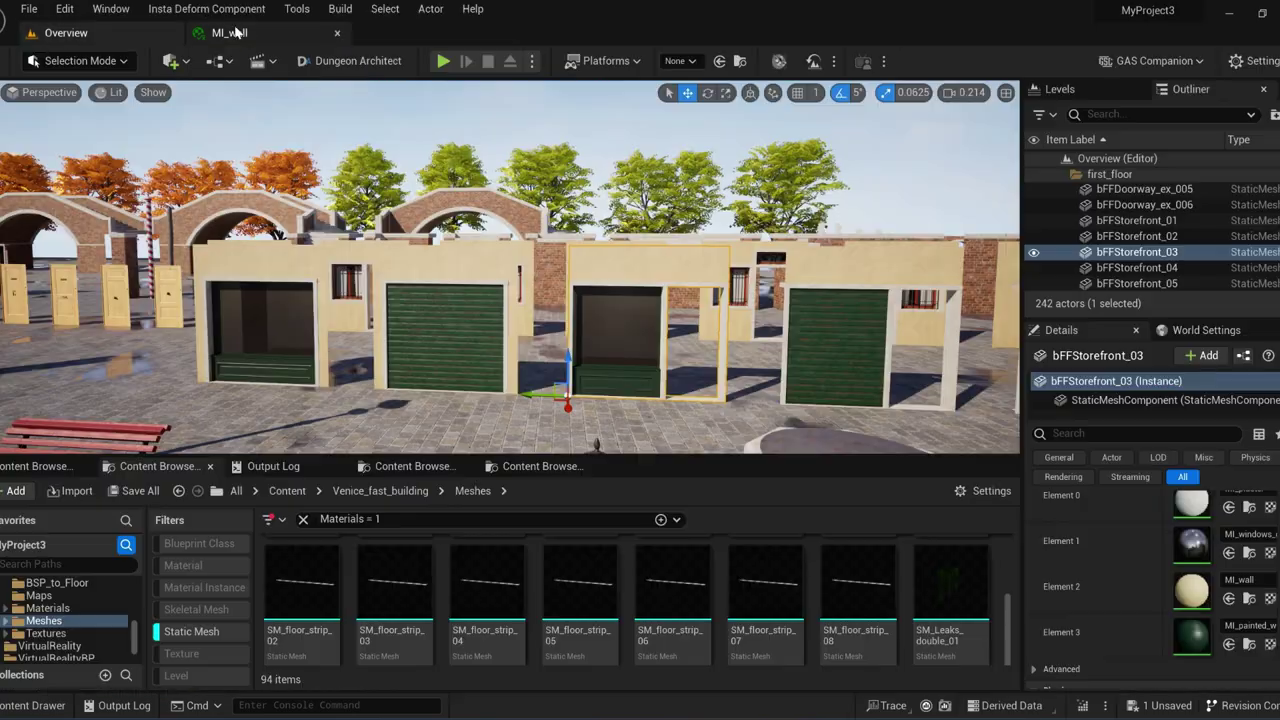
- Select the double-window wall bFFWindow_ex_002 and switch to Mesh Paint mode
right_click_drag(652, 248, 652, 248)
left_click(652, 248)
left_click(82, 61)
left_click(100, 154)
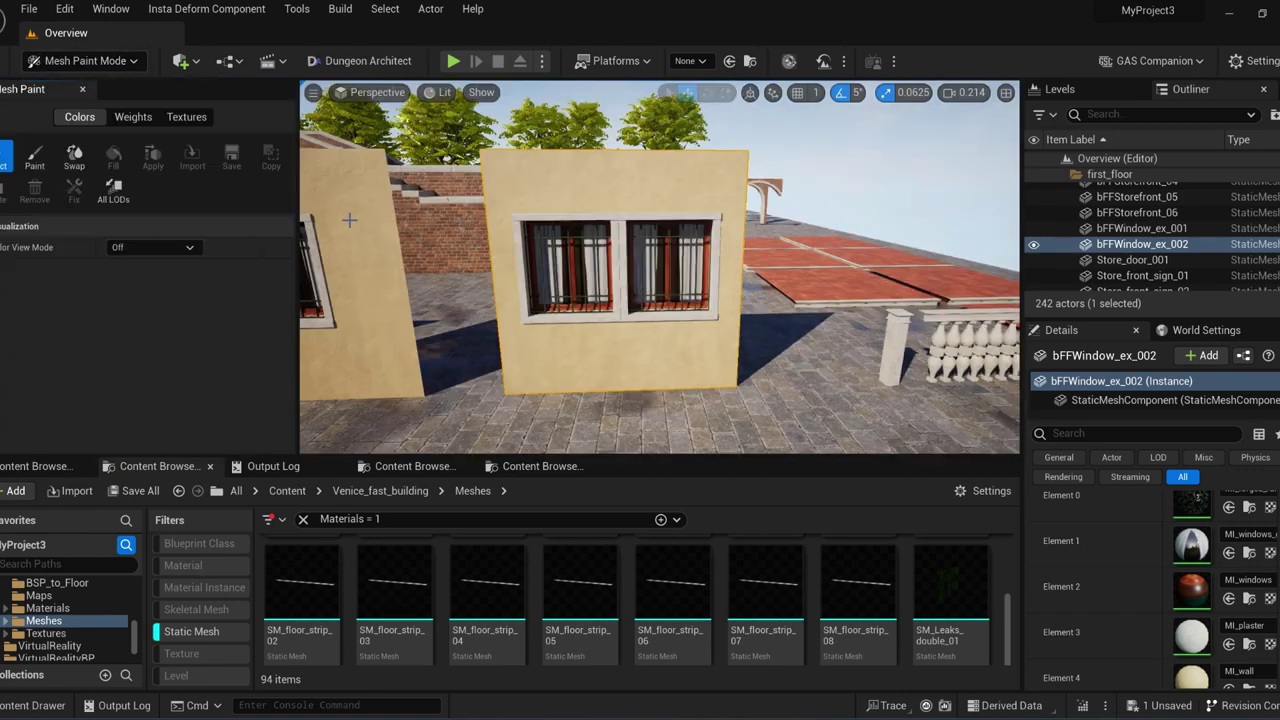
- Paint exposed brick above and beside the windows of bFFWindow_ex_002 with vertex colour R about 0.157, G 0 and B 0
scroll(183, 316, "down", 2)
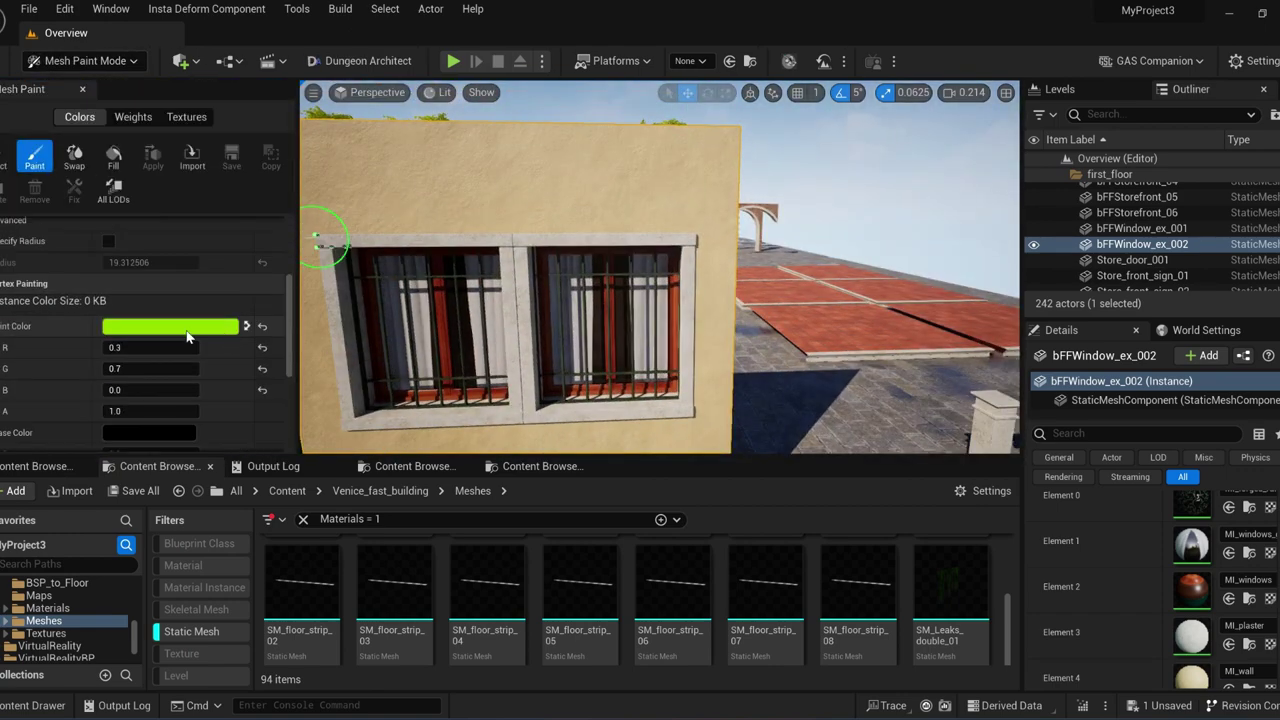
left_click(170, 326)
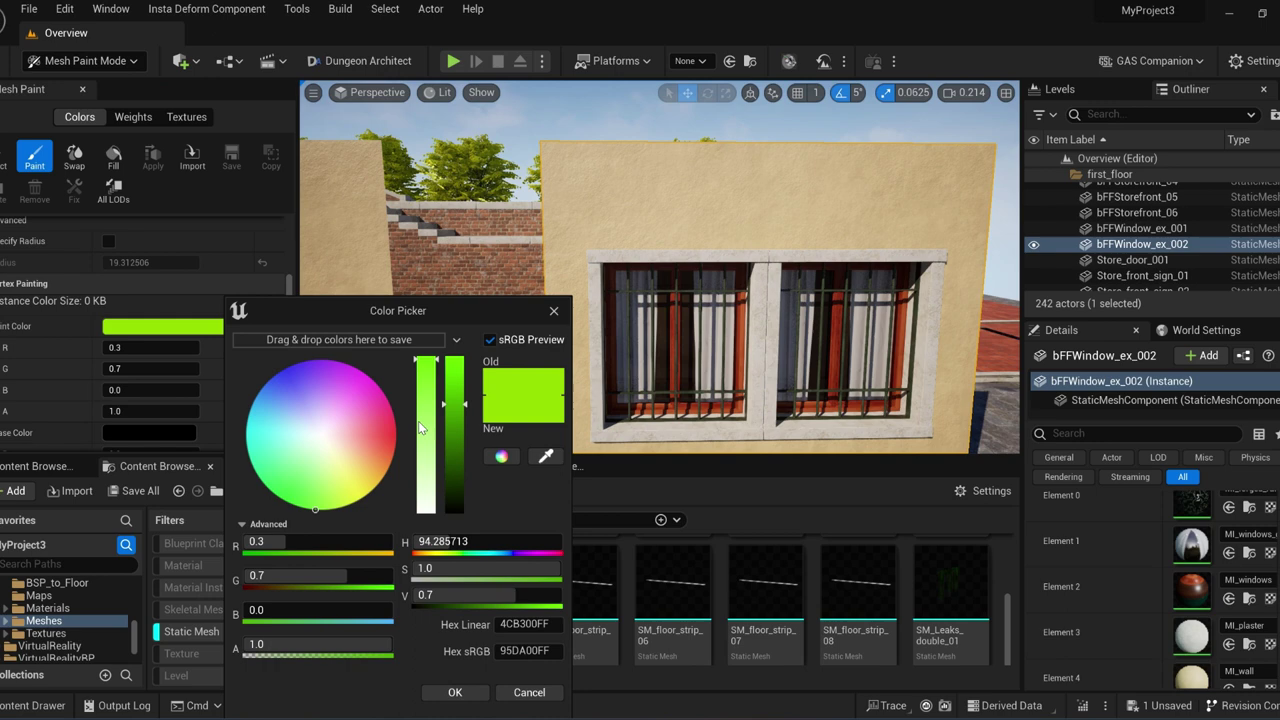
left_click(454, 692)
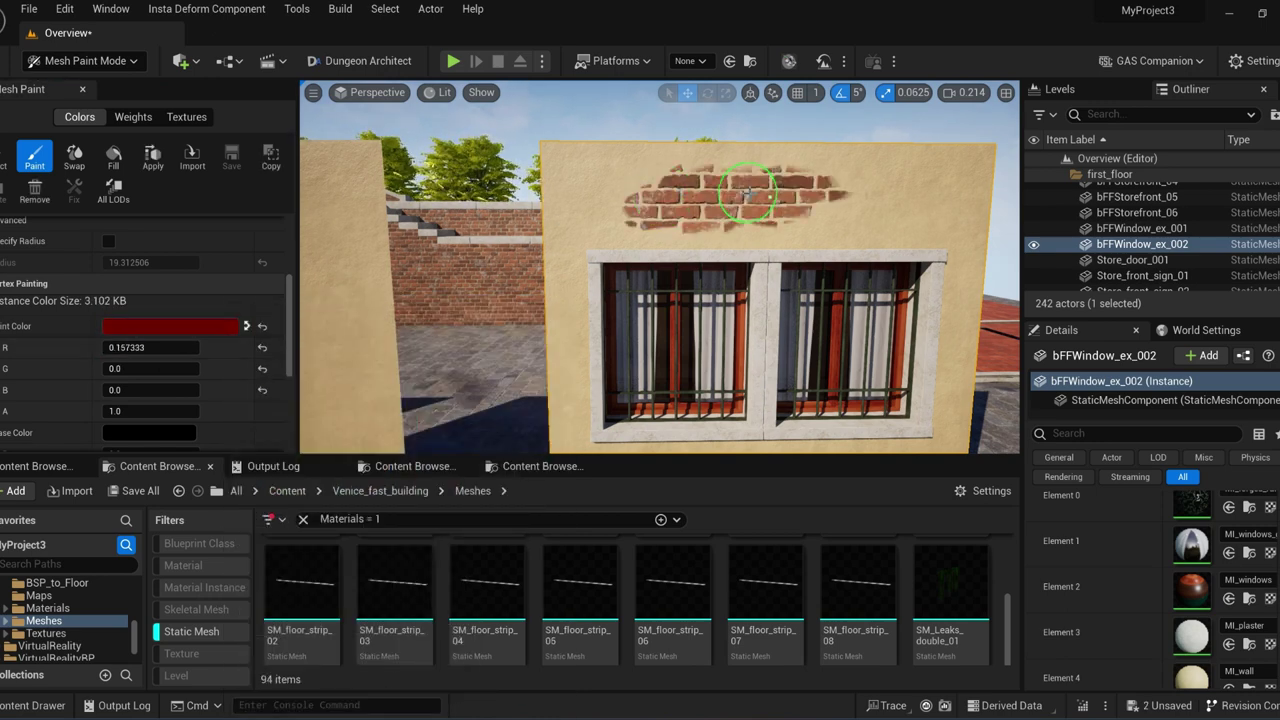
left_click_drag(580, 245, 571, 394)
mouse_move(571, 394)
right_mouse_down()
mouse_move(680, 360)
mouse_move(571, 394)
right_mouse_up()
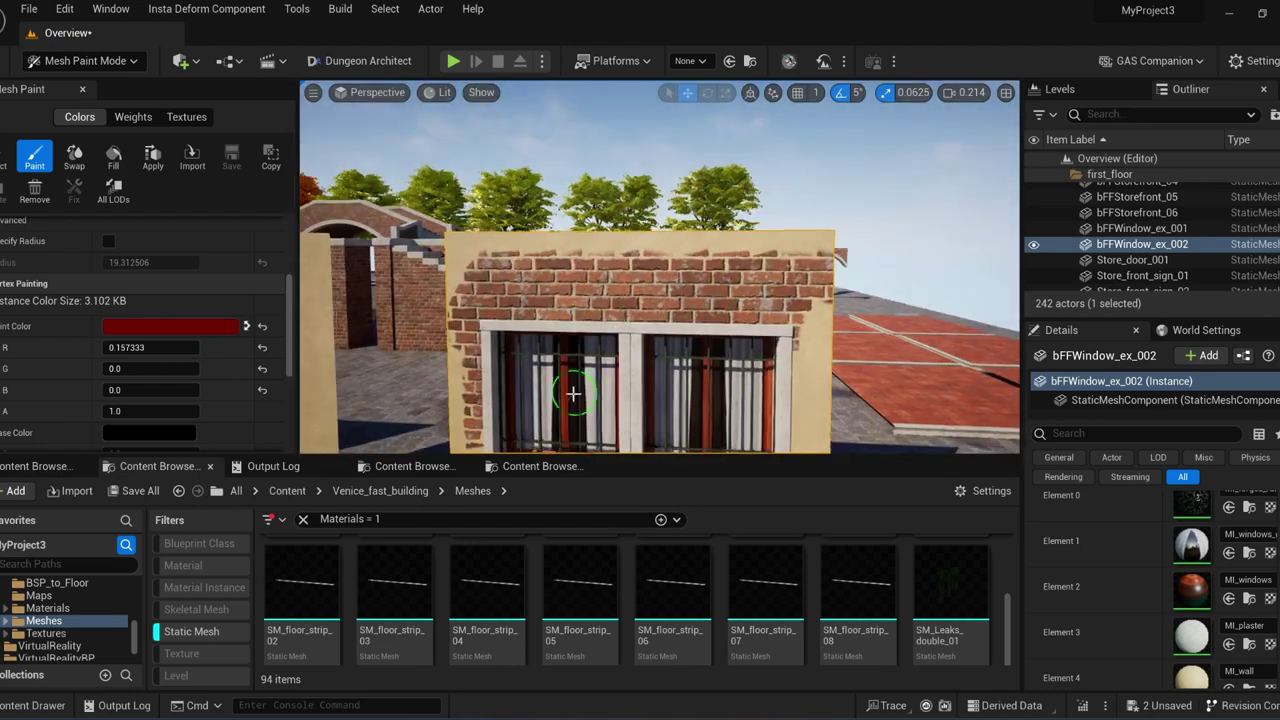
- Open the painted wall's MI_wall material instance and try a turquoise wall colour
scroll(1200, 650, "down", 1)
double_click(1192, 655)
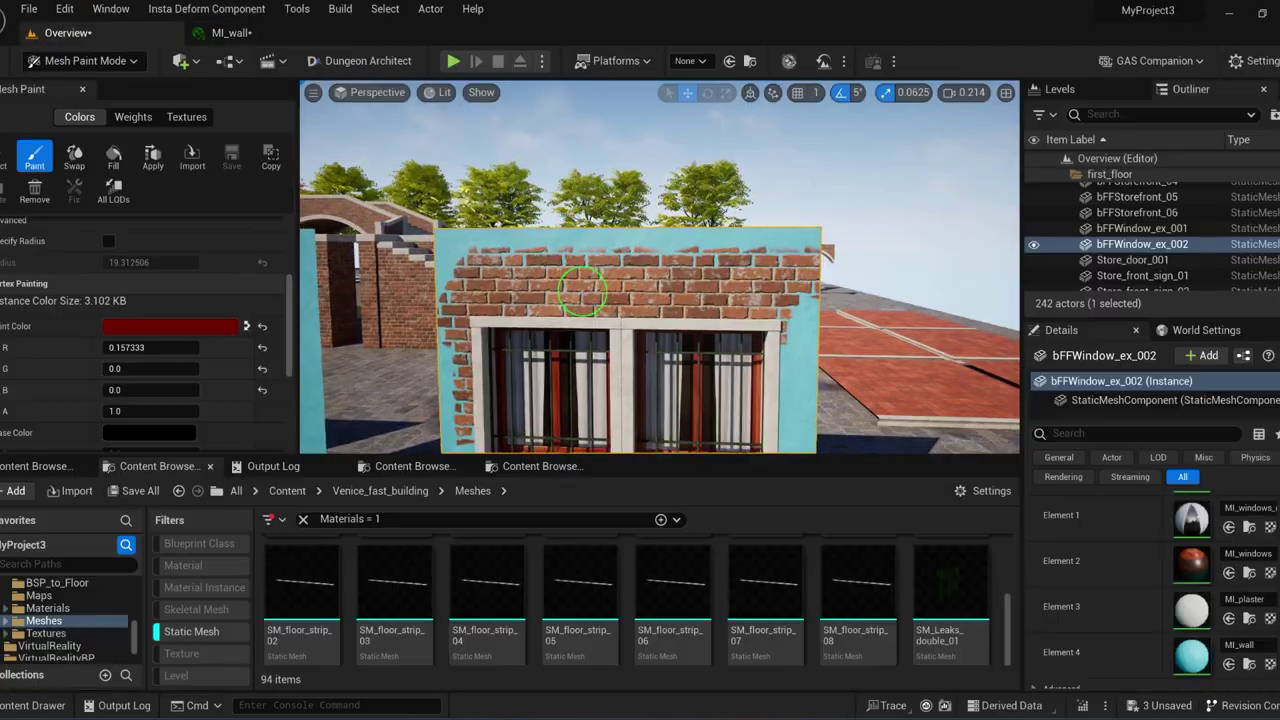
- Paint more brick along the wall's upper area with vertex colour R about 0.30, G 0 and B 0
right_click_drag(582, 291, 800, 265)
left_click(143, 347)
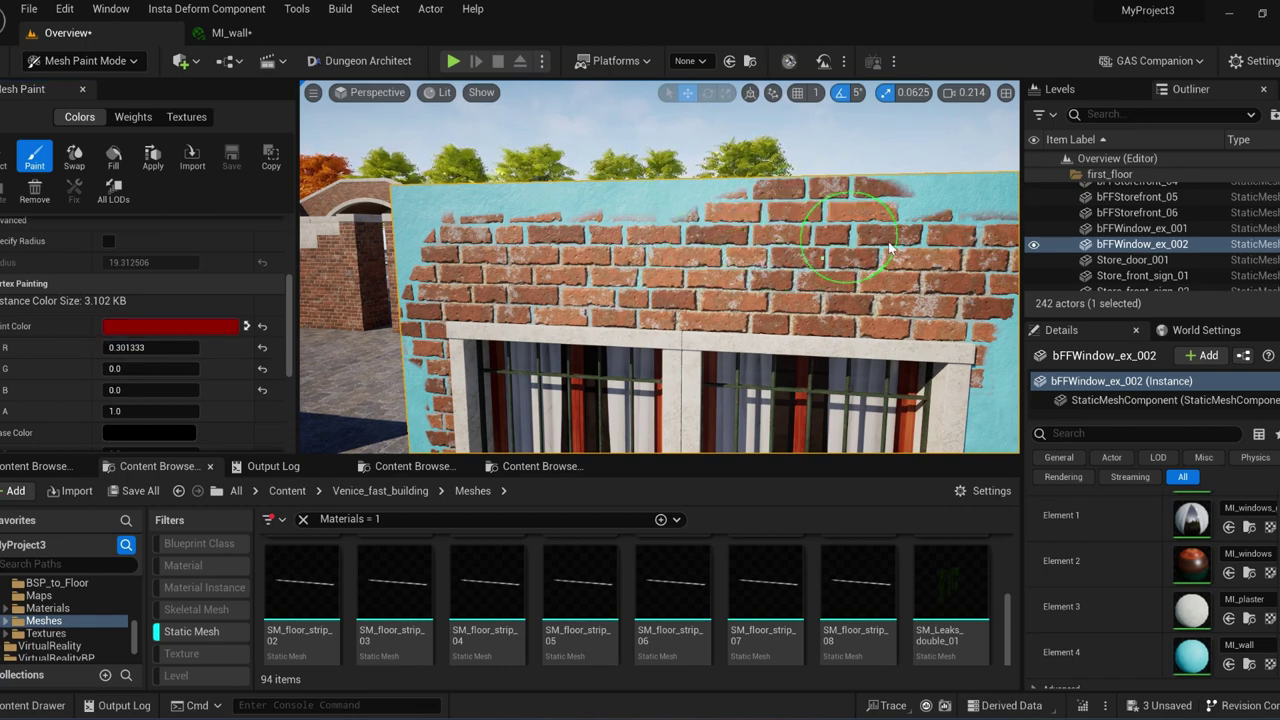
right_click_drag(826, 257, 600, 245)
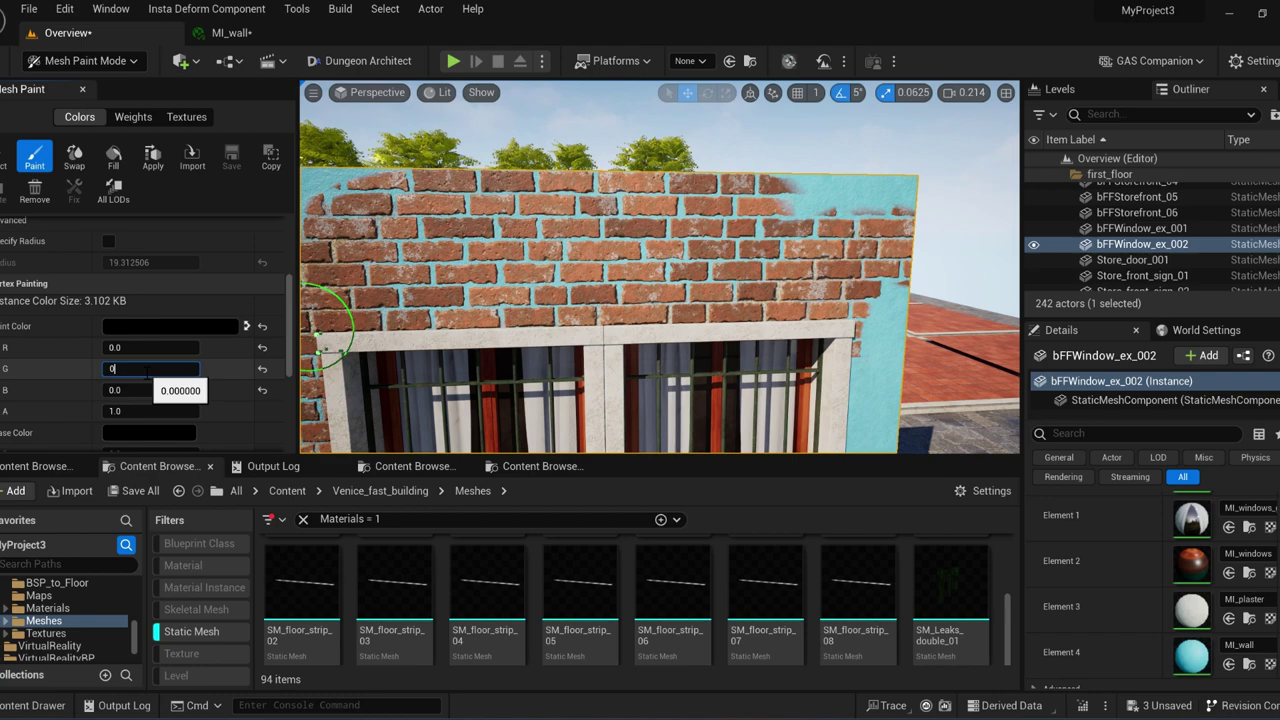
- Paint rough plaster over the upper brick with R 0 and G about 0.66 to 0.84, checking it up close
key("f")
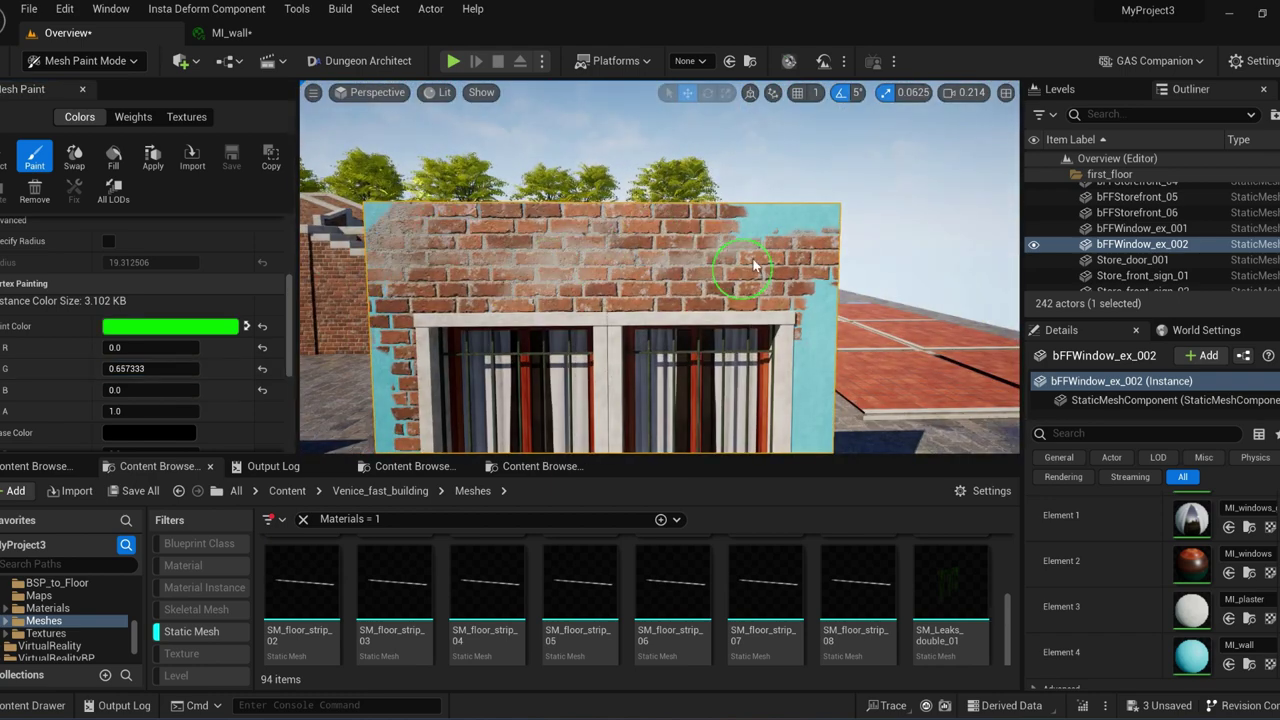
scroll(676, 264, "up", 5)
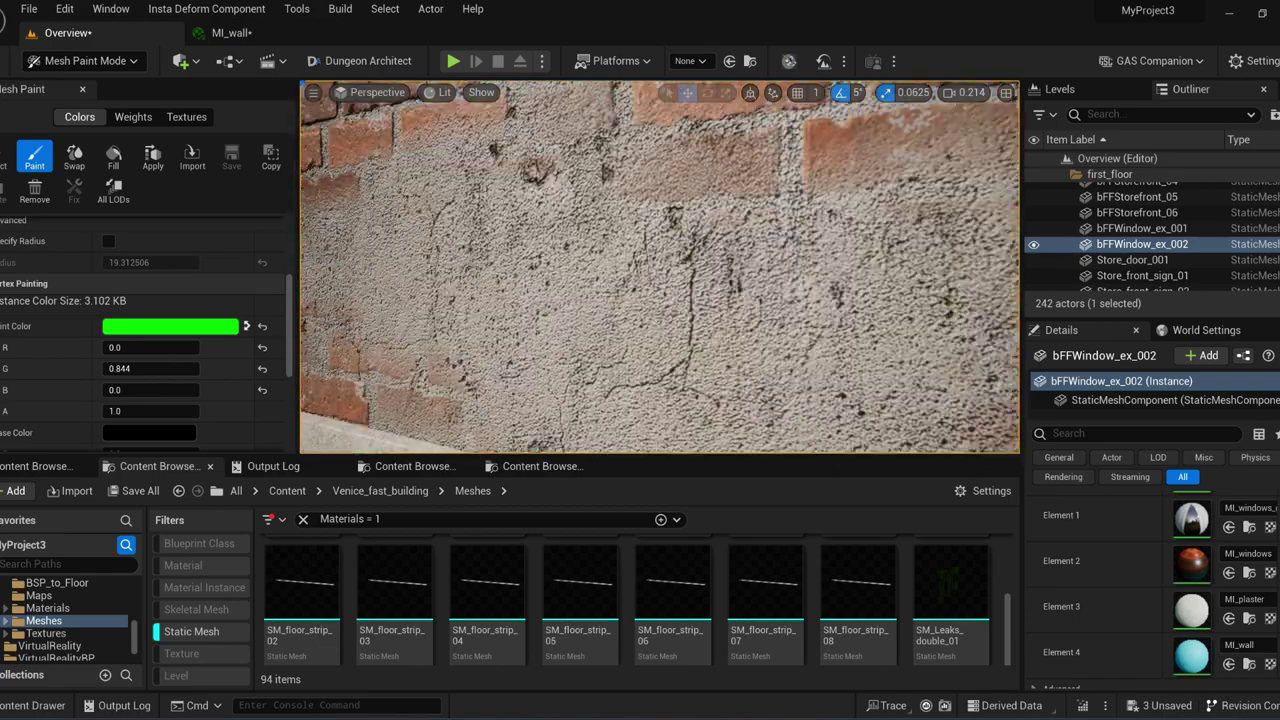
right_click_drag(676, 264, 670, 300)
scroll(670, 300, "down", 5)
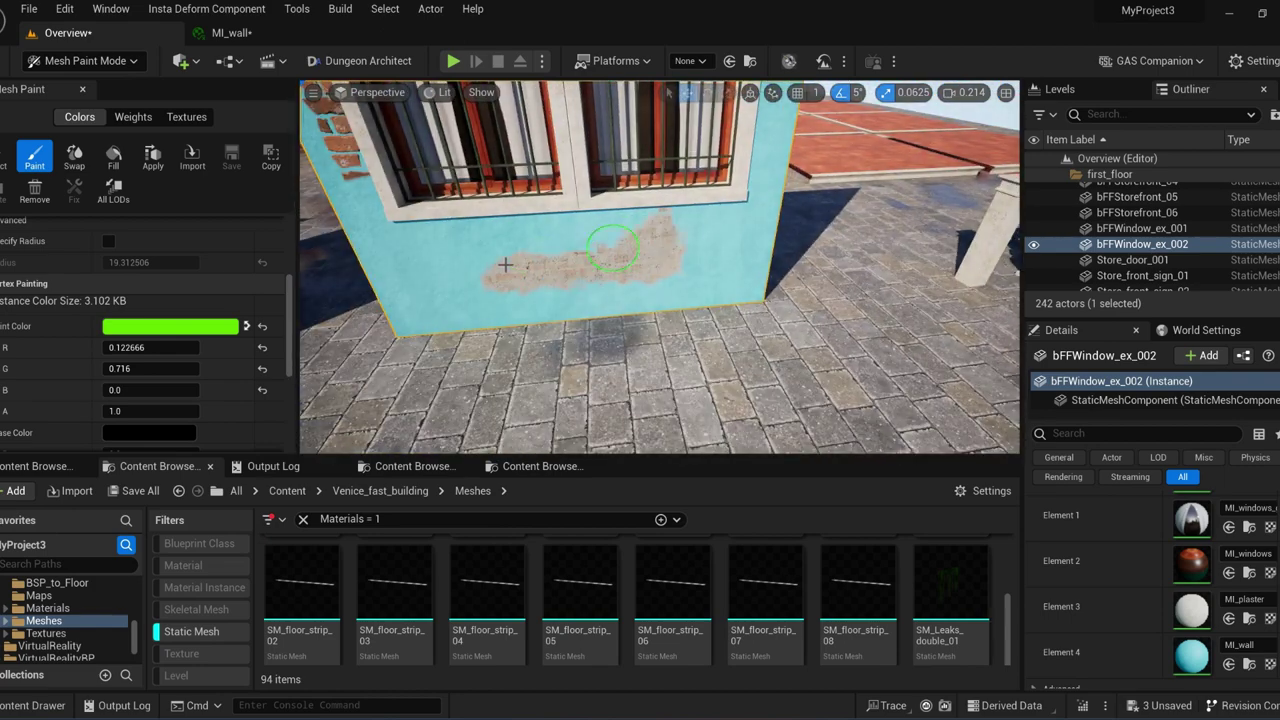
- Paint mixed plaster and brick below the windows with R about 0.12 and G about 0.64, and return to Selection mode
scroll(137, 311, "up", 4)
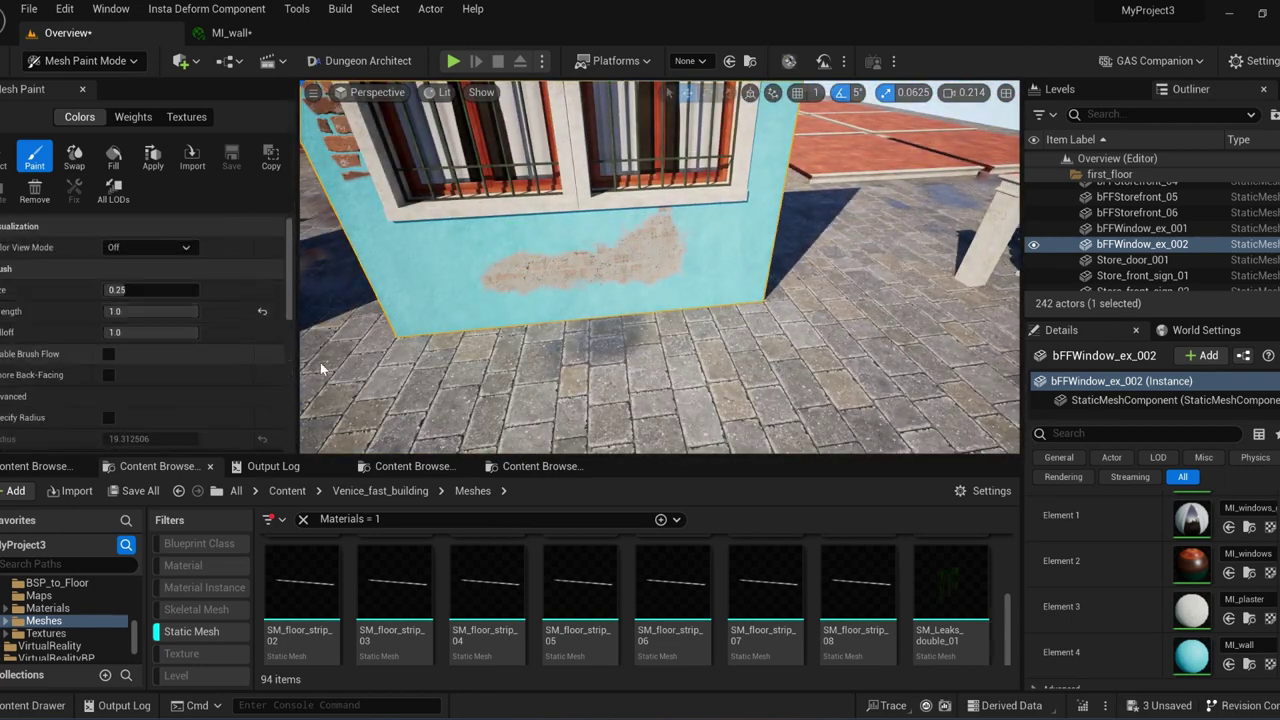
scroll(148, 340, "down", 4)
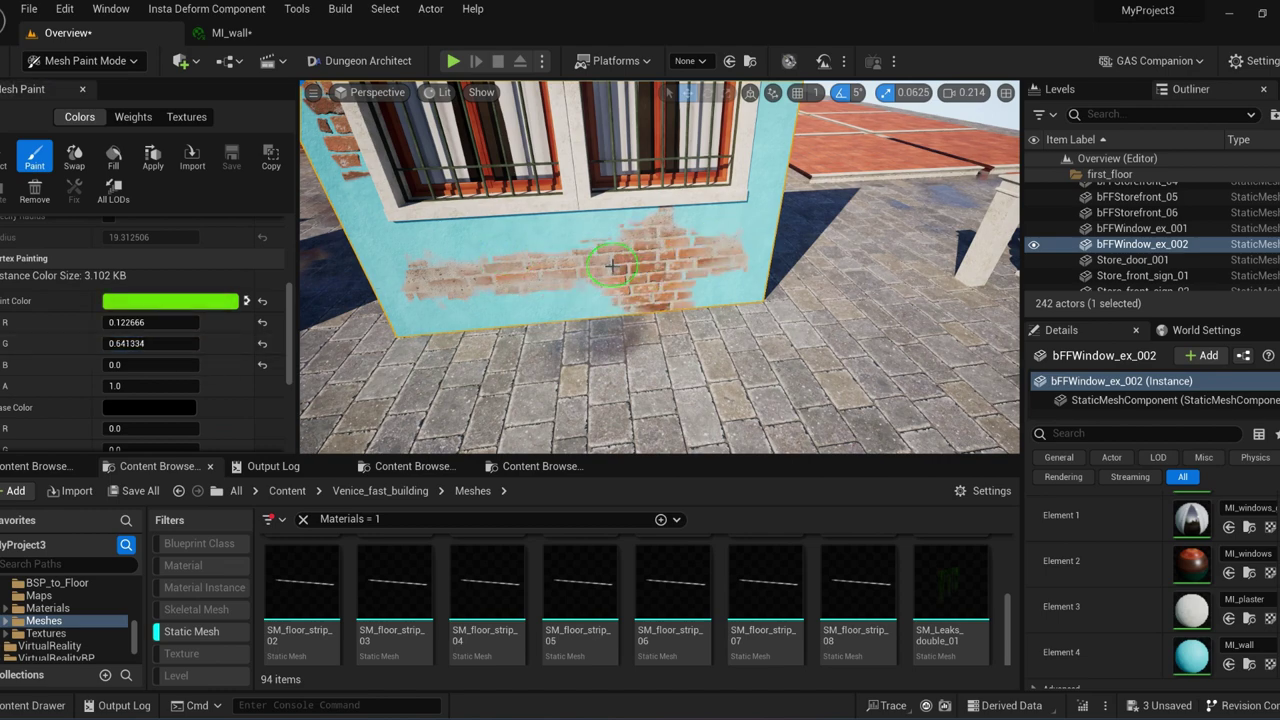
mouse_move(624, 285)
right_mouse_down()
mouse_move(624, 215)
mouse_move(585, 230)
right_mouse_up()
left_click(86, 61)
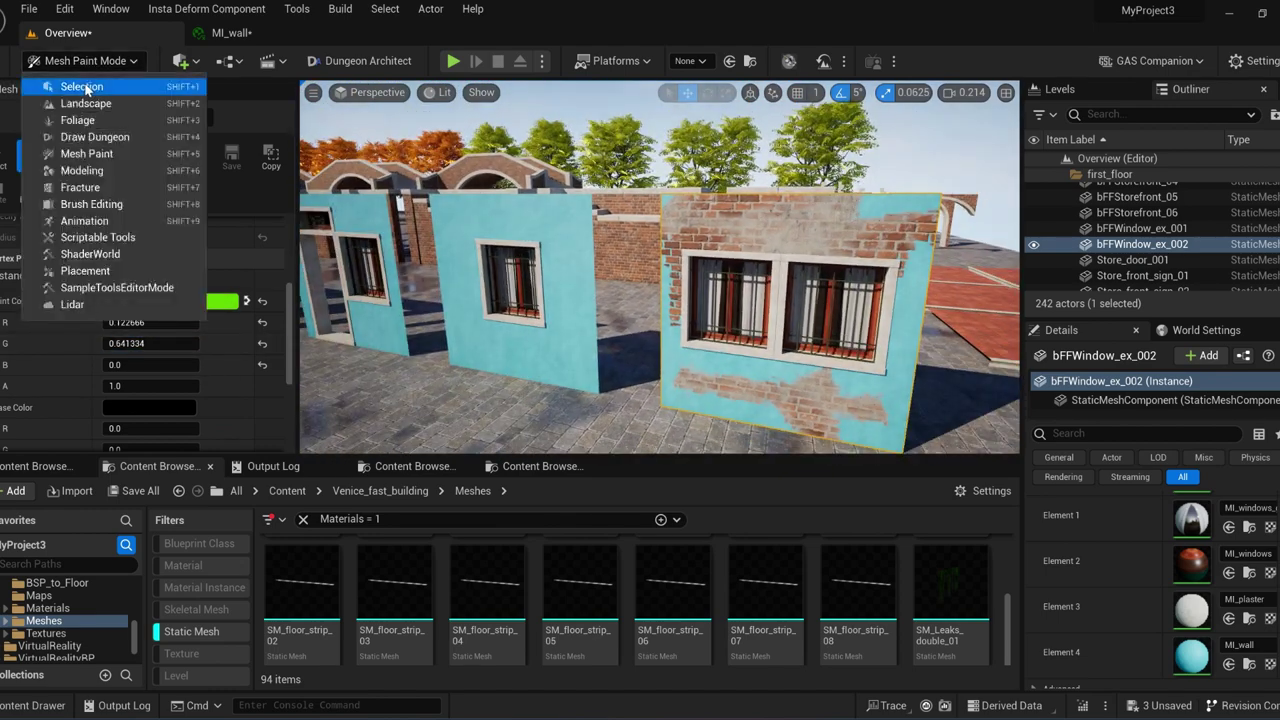
left_click(86, 87)
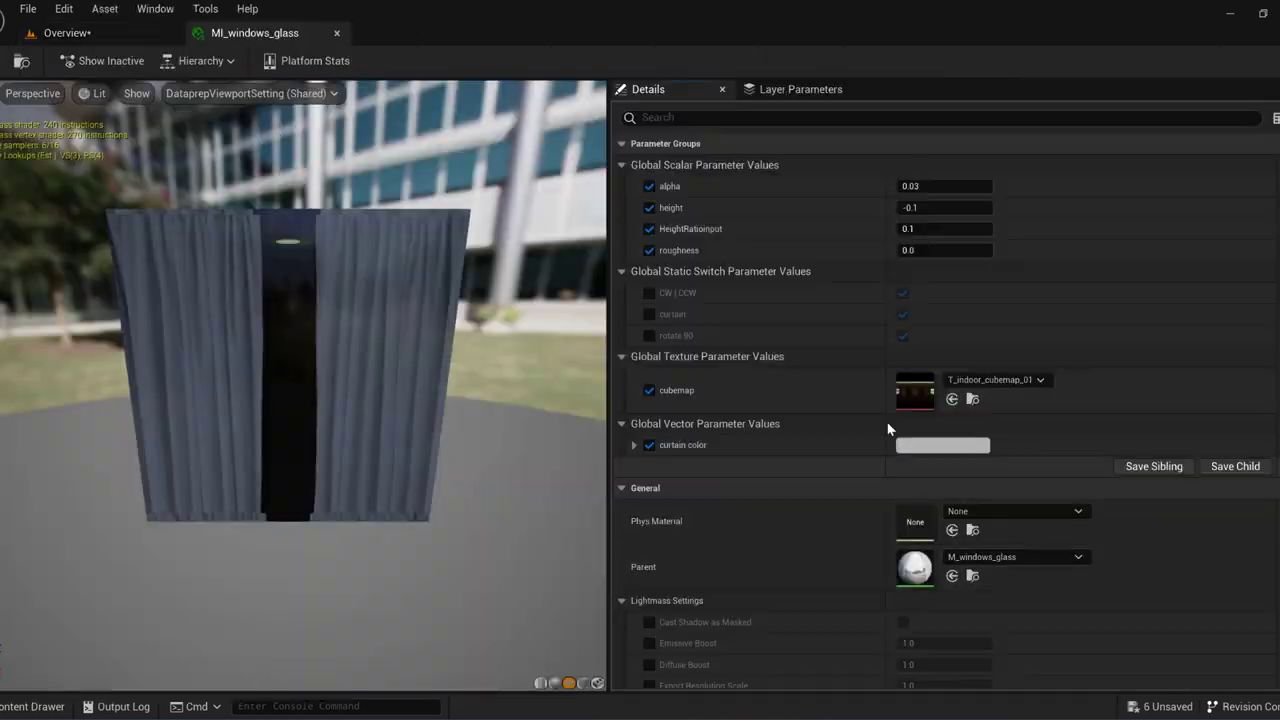
- Open MI_windows_glass's cubemap T_indoor_cubemap_01, look around it in 3D view, and close it
double_click(915, 391)
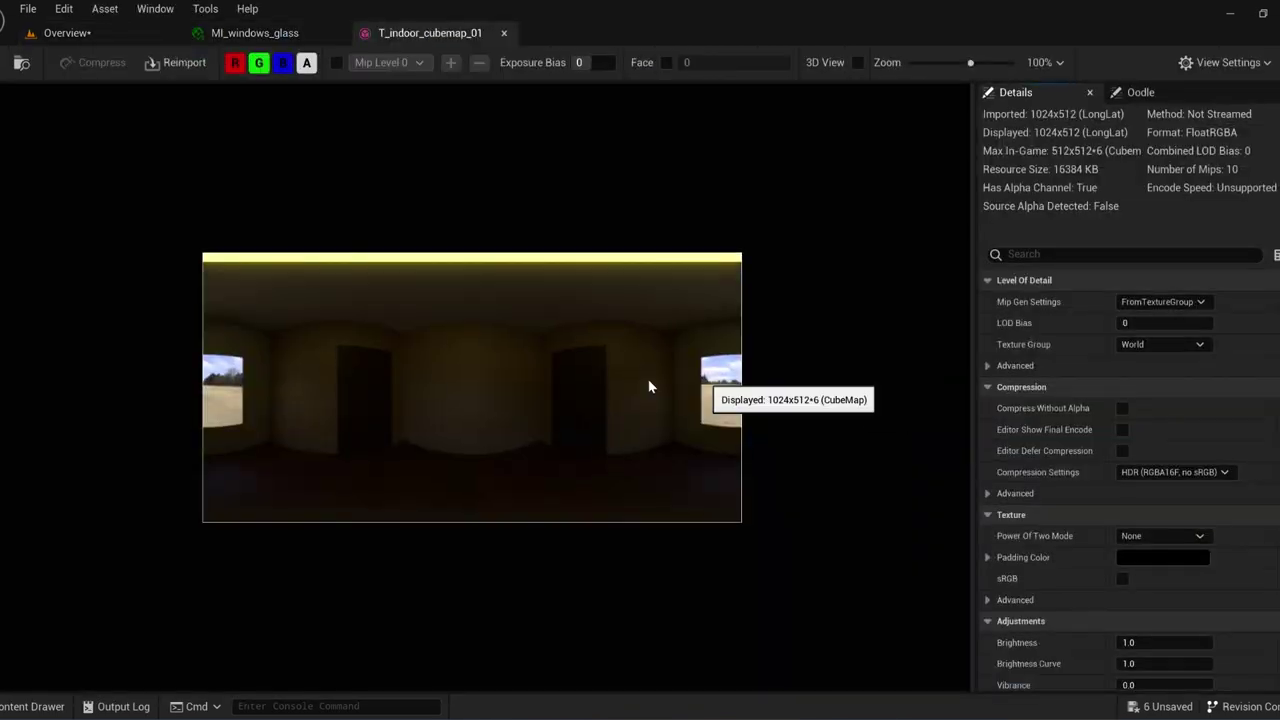
scroll(664, 414, "up", 2)
scroll(660, 417, "down", 1)
left_click(858, 62)
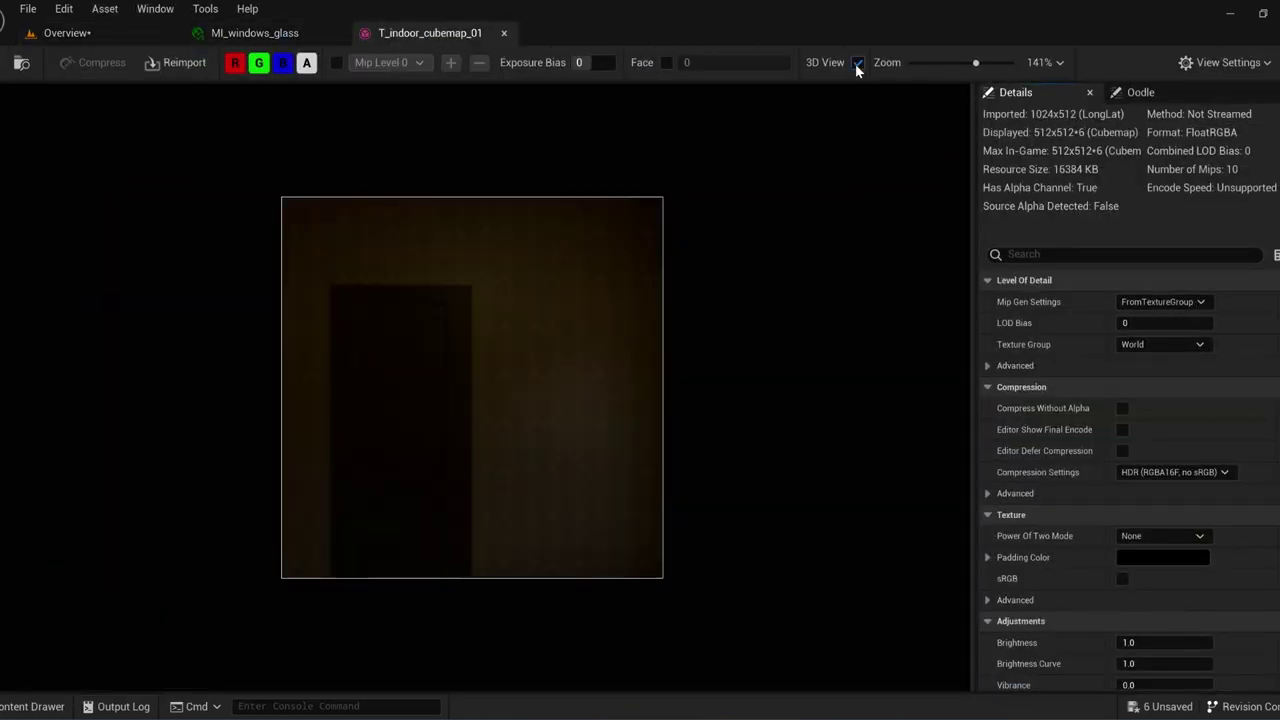
left_click_drag(820, 370, 403, 160)
middle_click(421, 39)
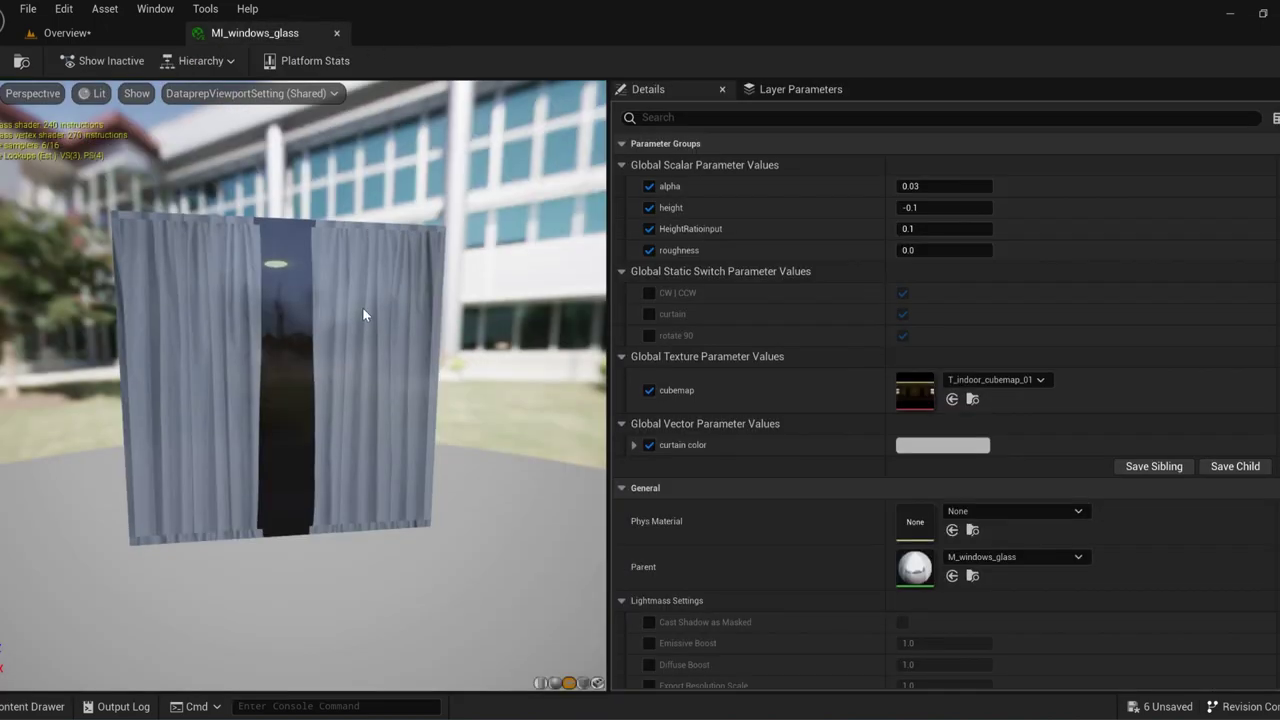
- Inspect the curtained window preview and try MI_windows_glass with curtain, rotate 90 and CW | CCW switched off, restoring each switch
left_click_drag(362, 307, 400, 310)
scroll(390, 310, "up", 5)
left_click_drag(300, 328, 555, 366)
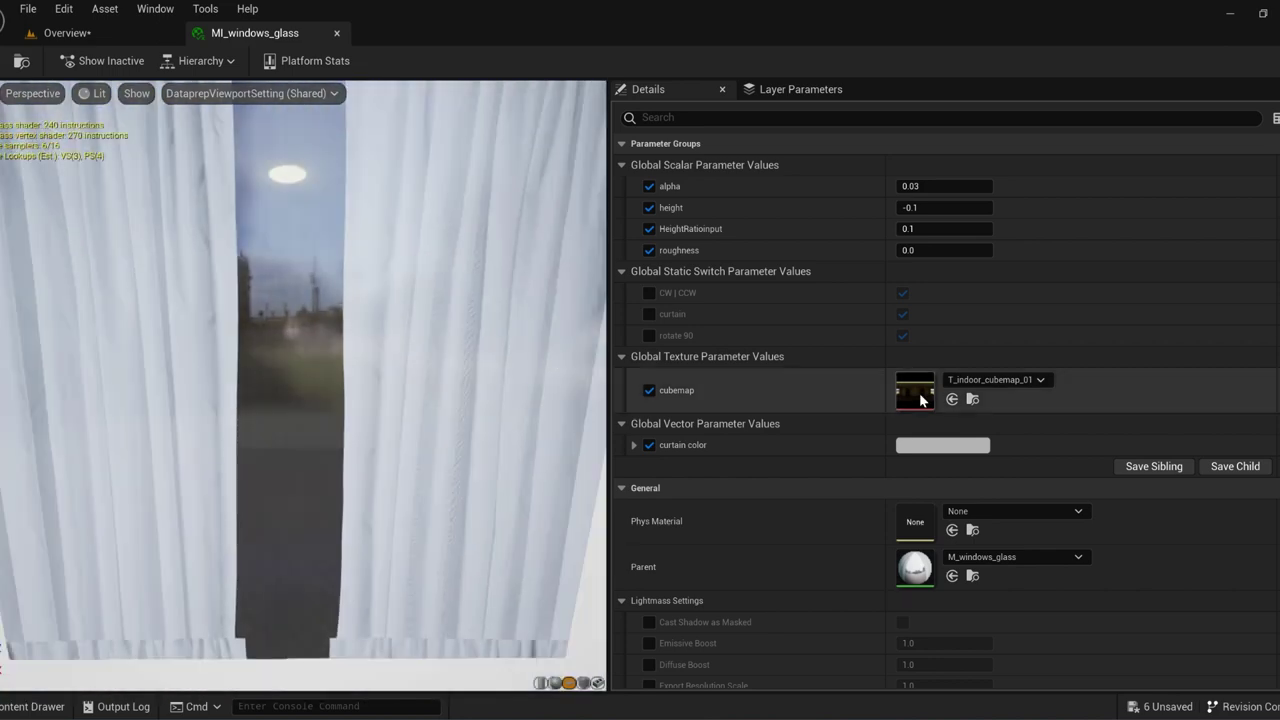
left_click(902, 314)
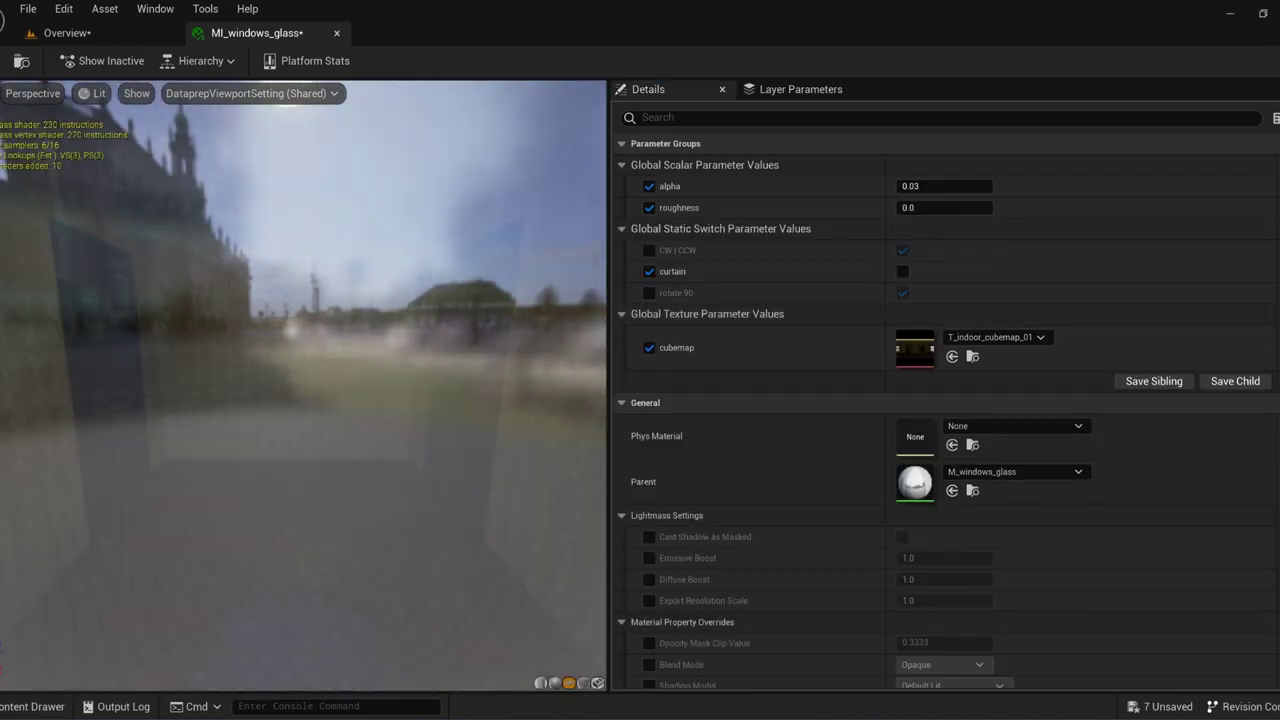
left_click(902, 271)
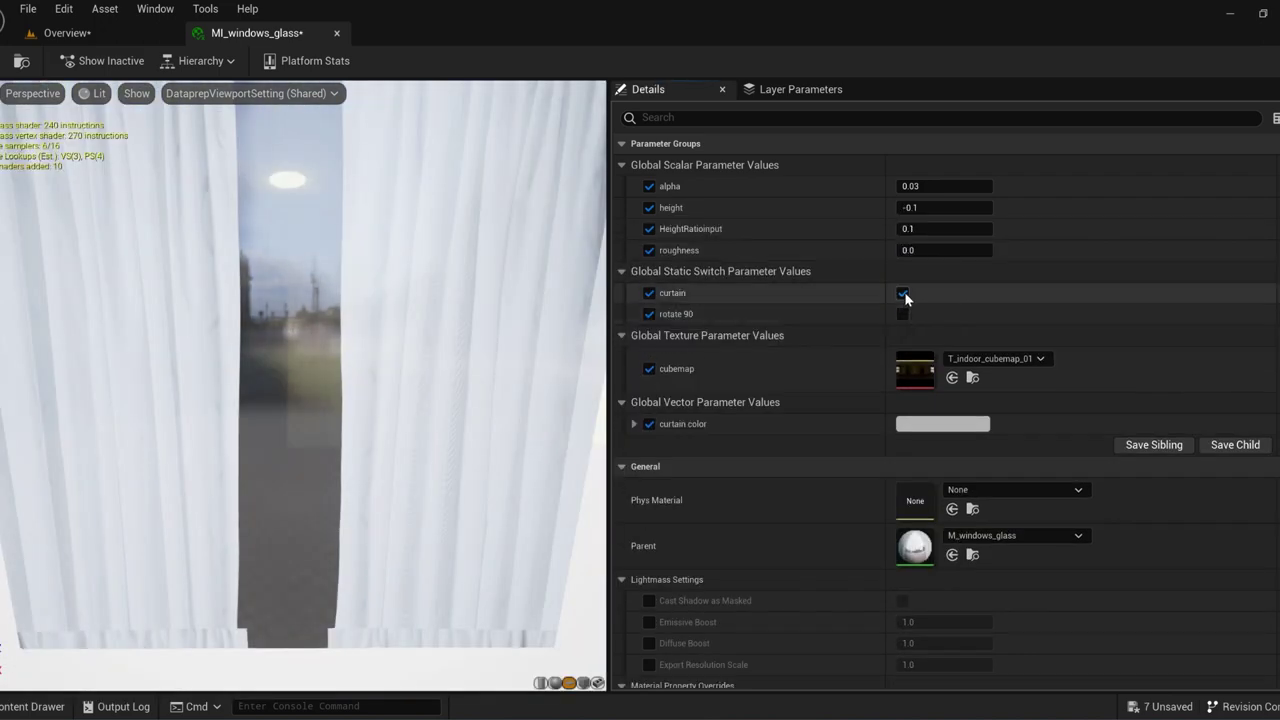
left_click(903, 294)
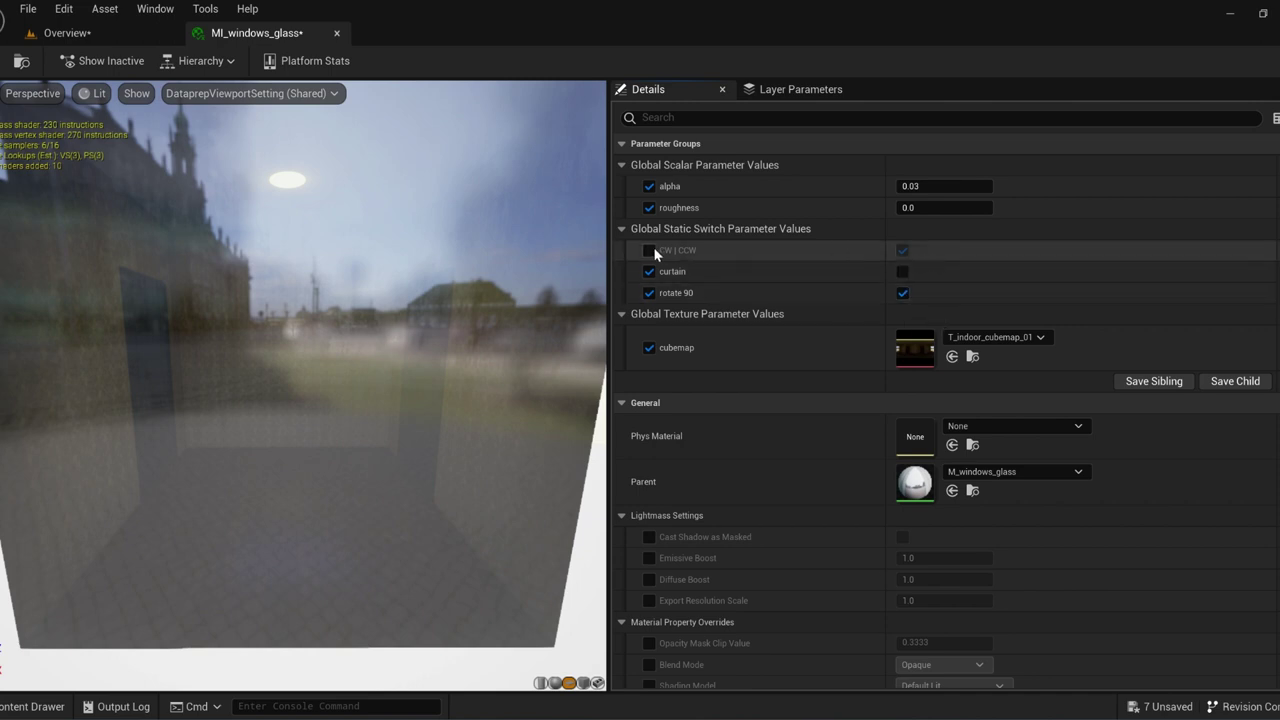
left_click(903, 251)
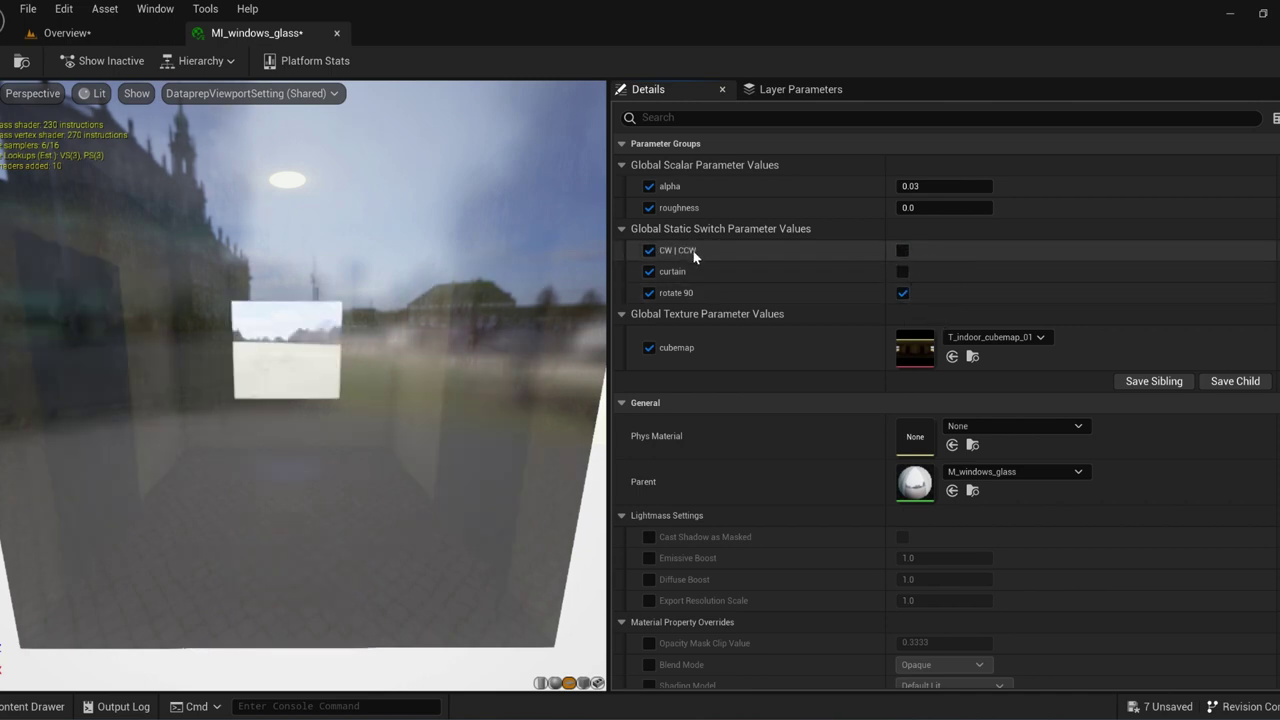
left_click(902, 251)
left_click(902, 271)
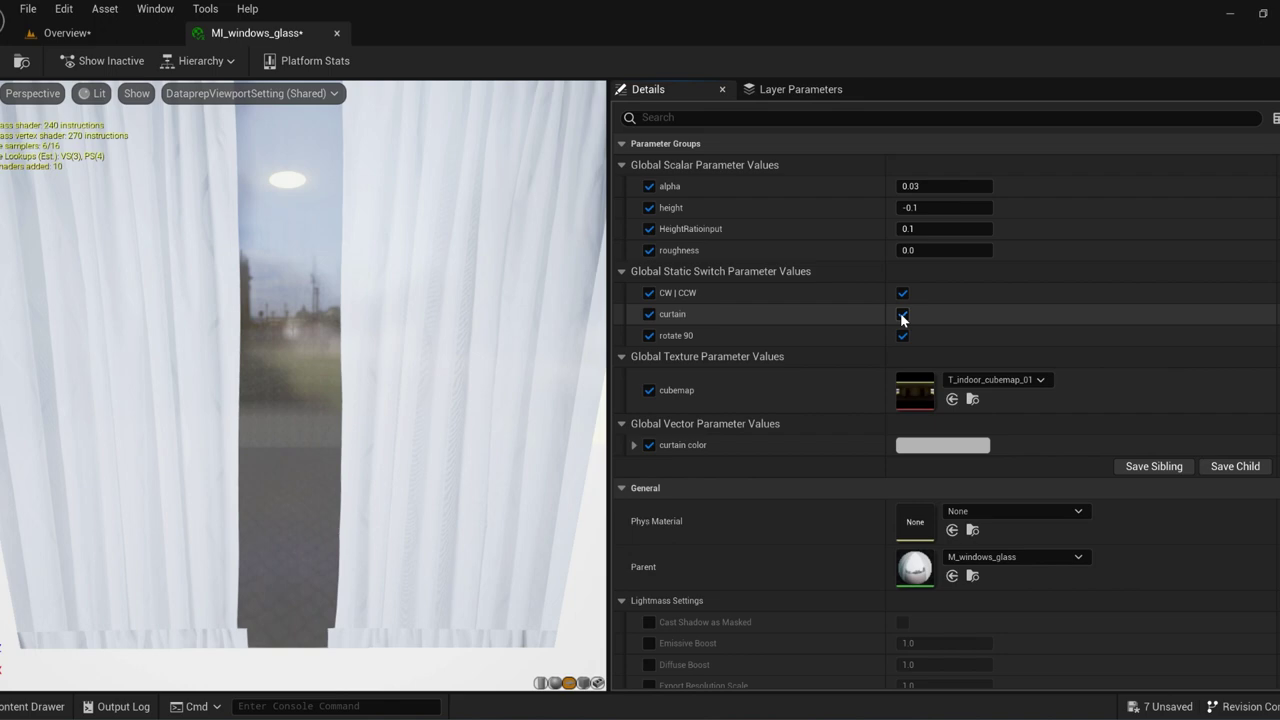
- Try different alpha, height, HeightRatioInput and roughness values in MI_windows_glass, undoing each change and restoring the plane preview
left_click_drag(931, 187, 993, 187)
left_click_drag(450, 370, 190, 370)
key("ctrl+z")
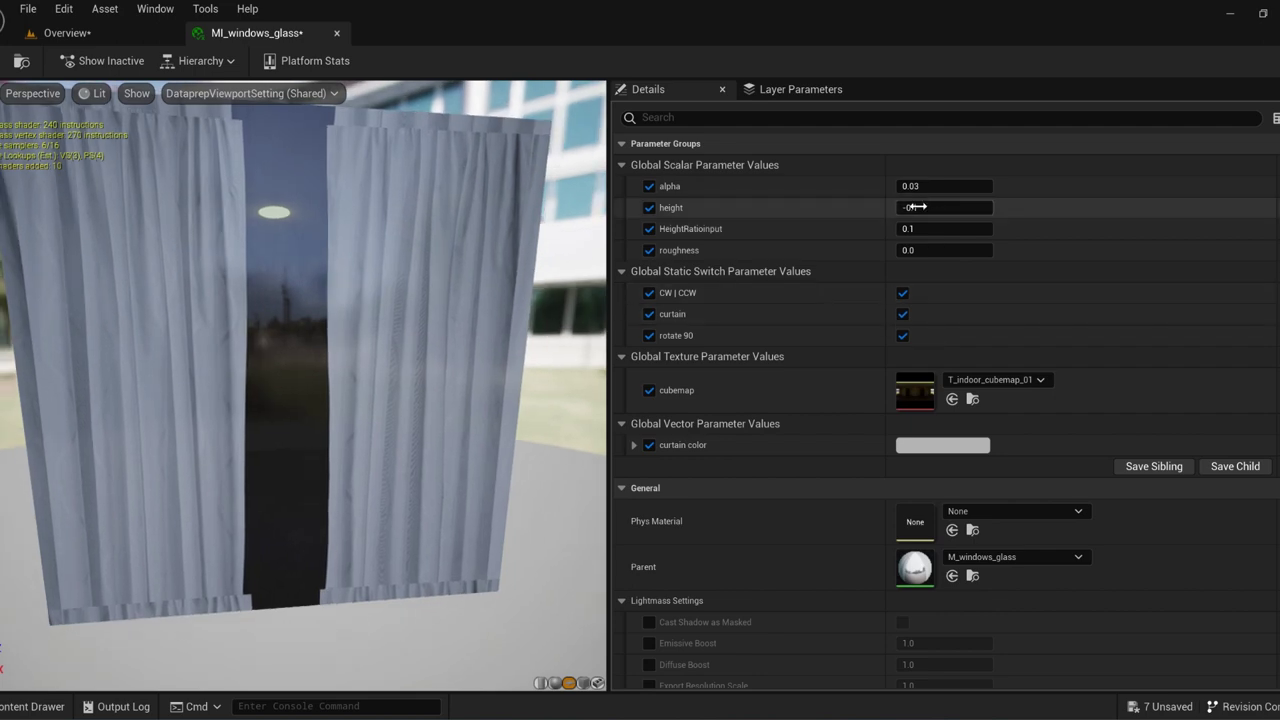
left_click_drag(944, 207, 850, 207)
key("ctrl+z")
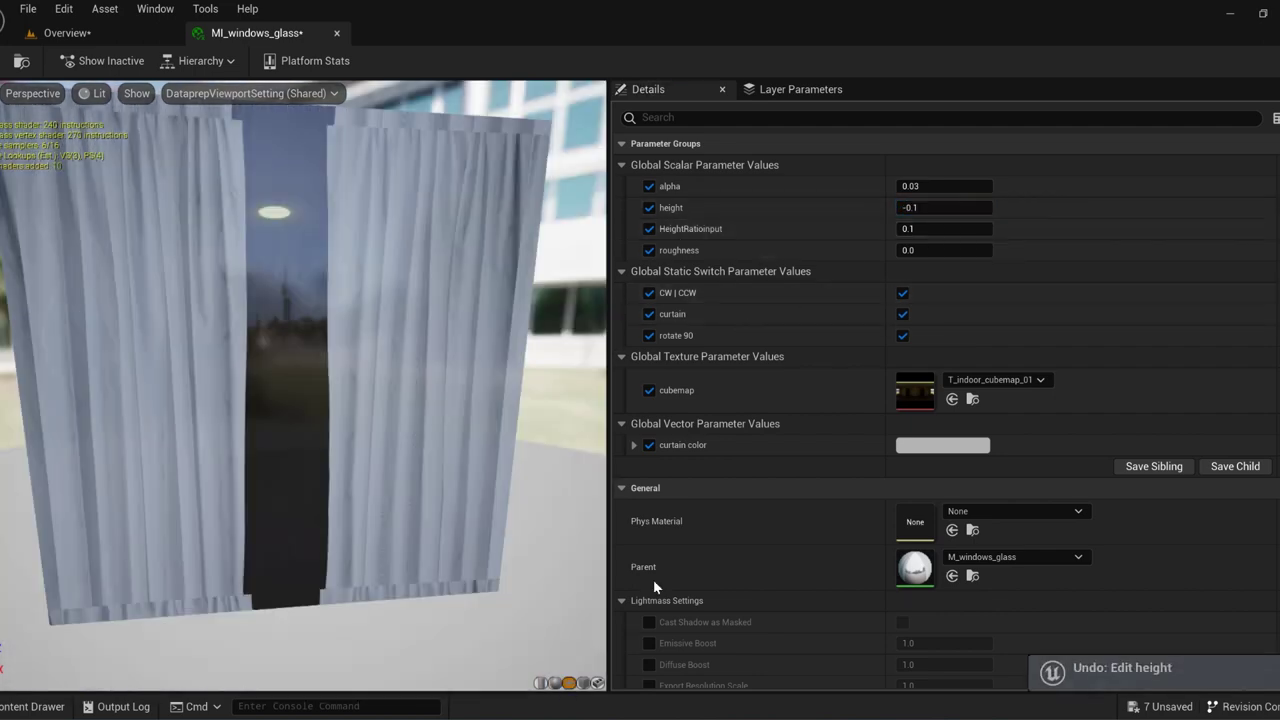
left_click_drag(944, 228, 780, 228)
key("ctrl+z")
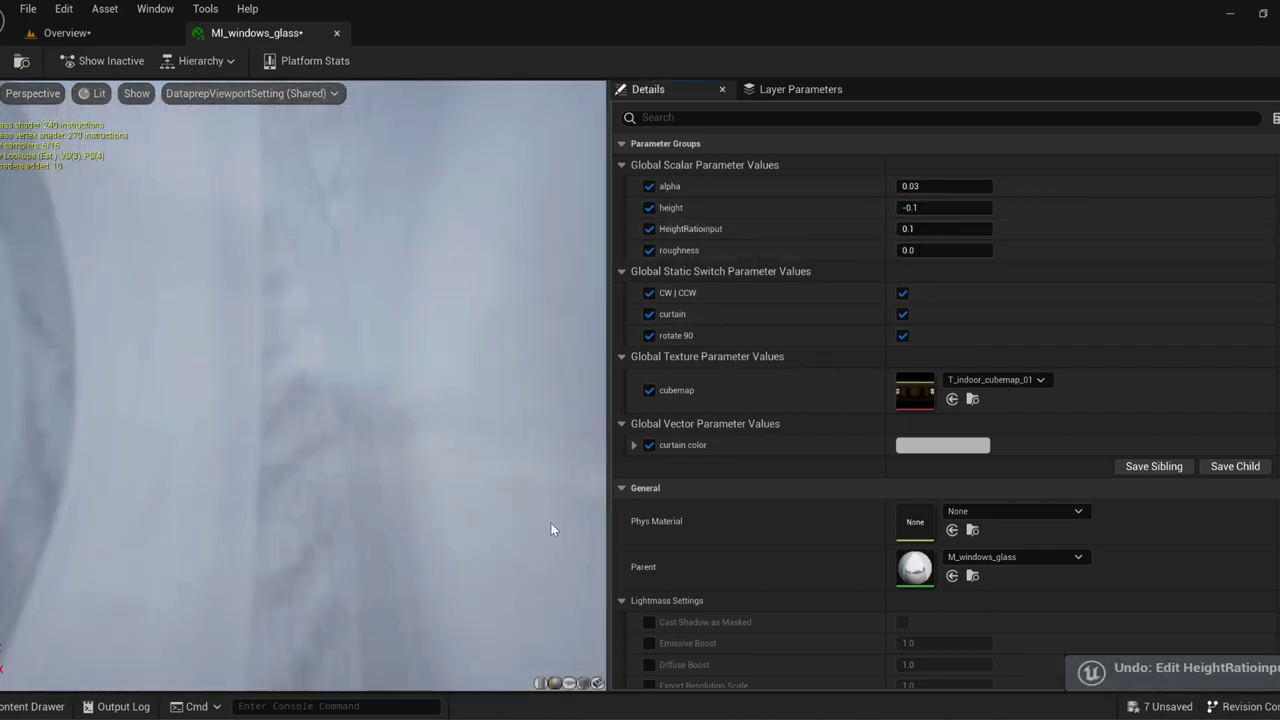
mouse_move(930, 250)
left_mouse_down()
mouse_move(985, 250)
mouse_move(900, 250)
mouse_move(945, 250)
left_mouse_up()
key("ctrl+z")
key("ctrl+z")
left_click(569, 683)
- Examine the graph of parent material M_windows_glass and its interior cubemap node, and look around the T_dresden_square_1k cubemap in 3D view
double_click(915, 567)
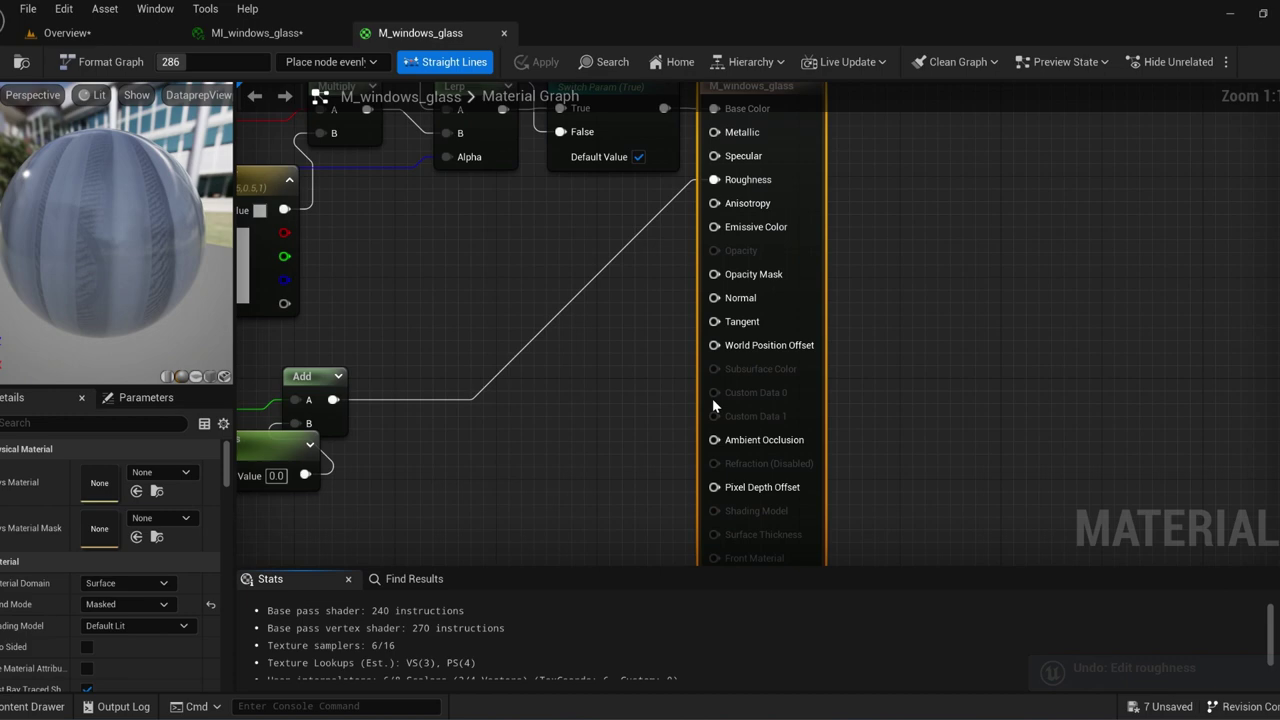
scroll(712, 398, "down", 5)
right_click_drag(578, 273, 584, 303)
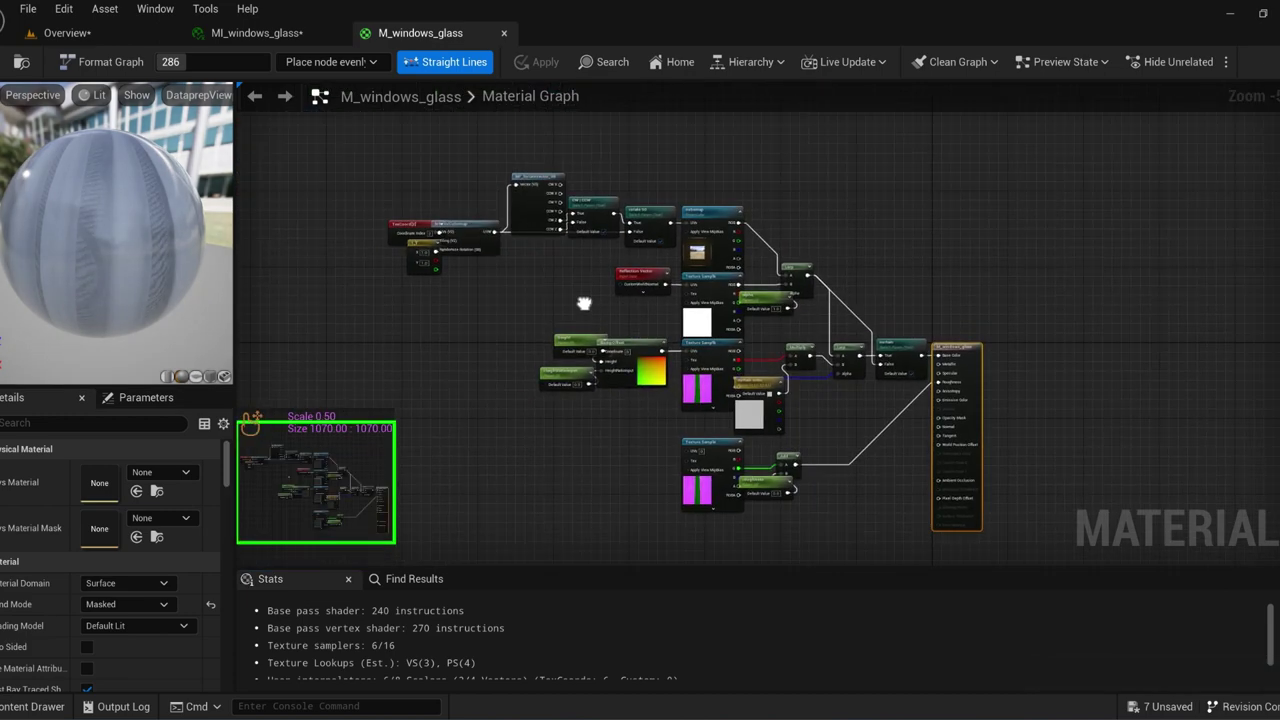
left_click(467, 227)
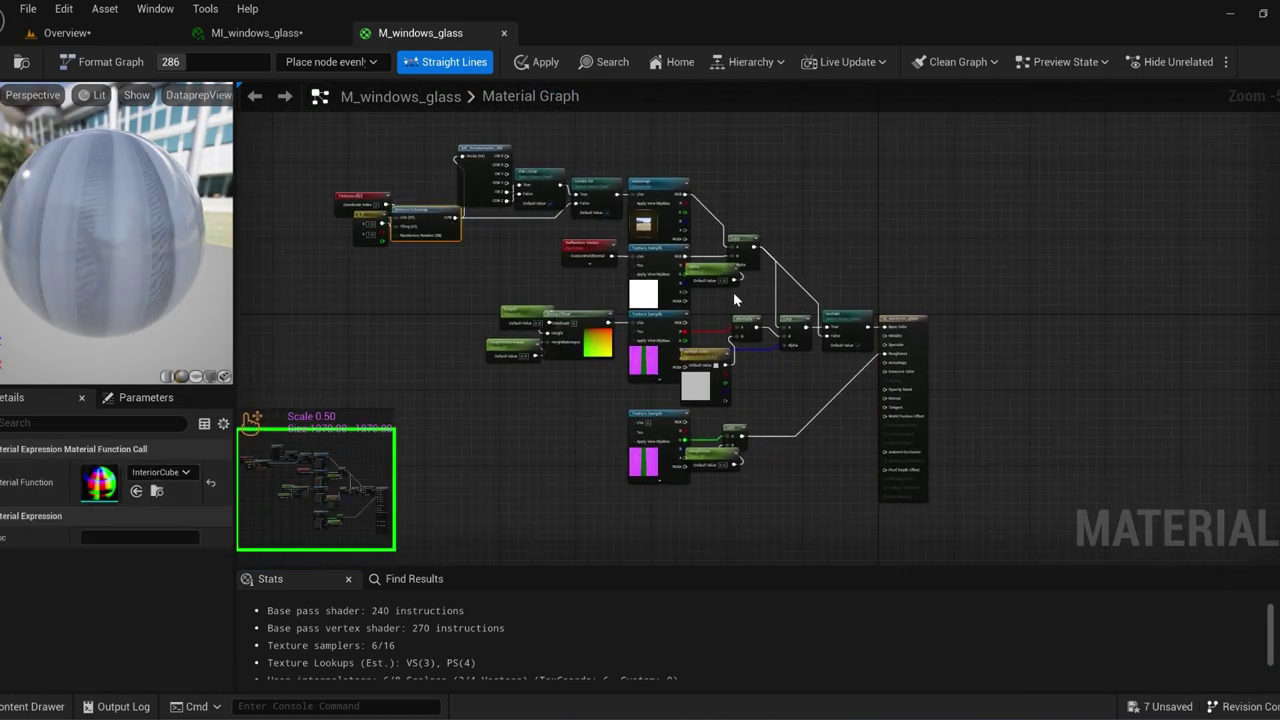
double_click(647, 299)
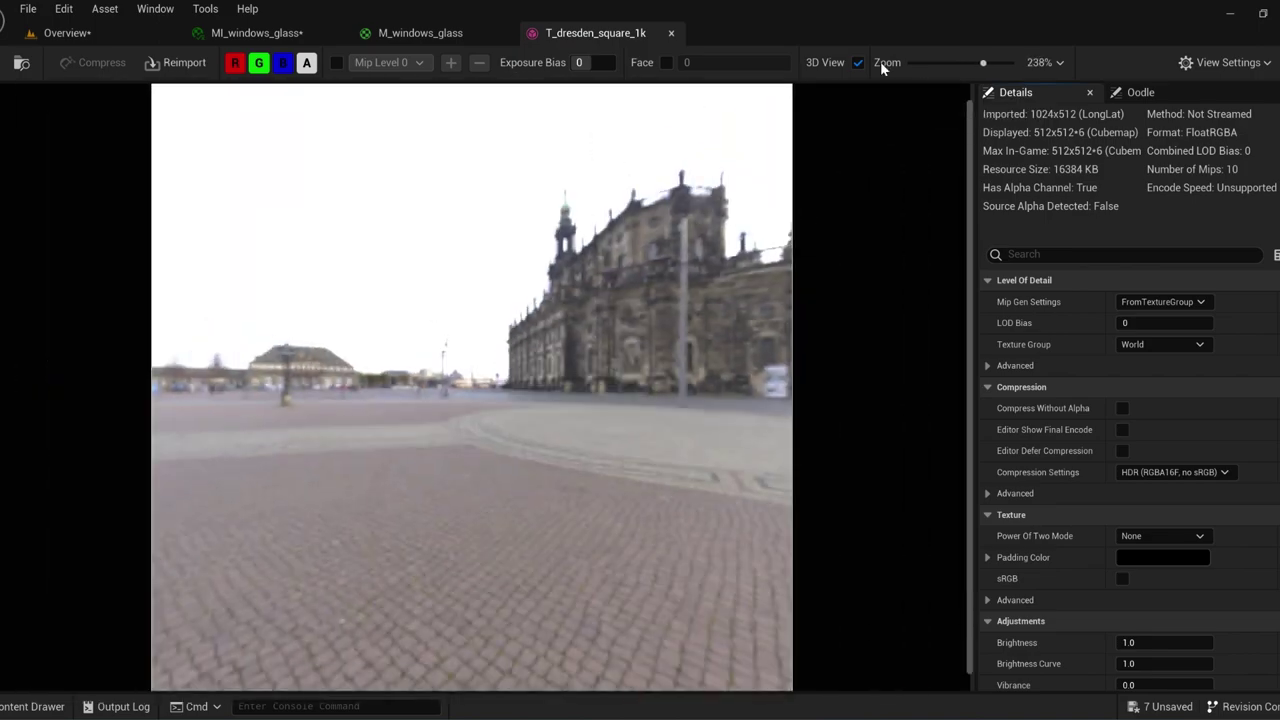
left_click_drag(568, 305, 720, 300)
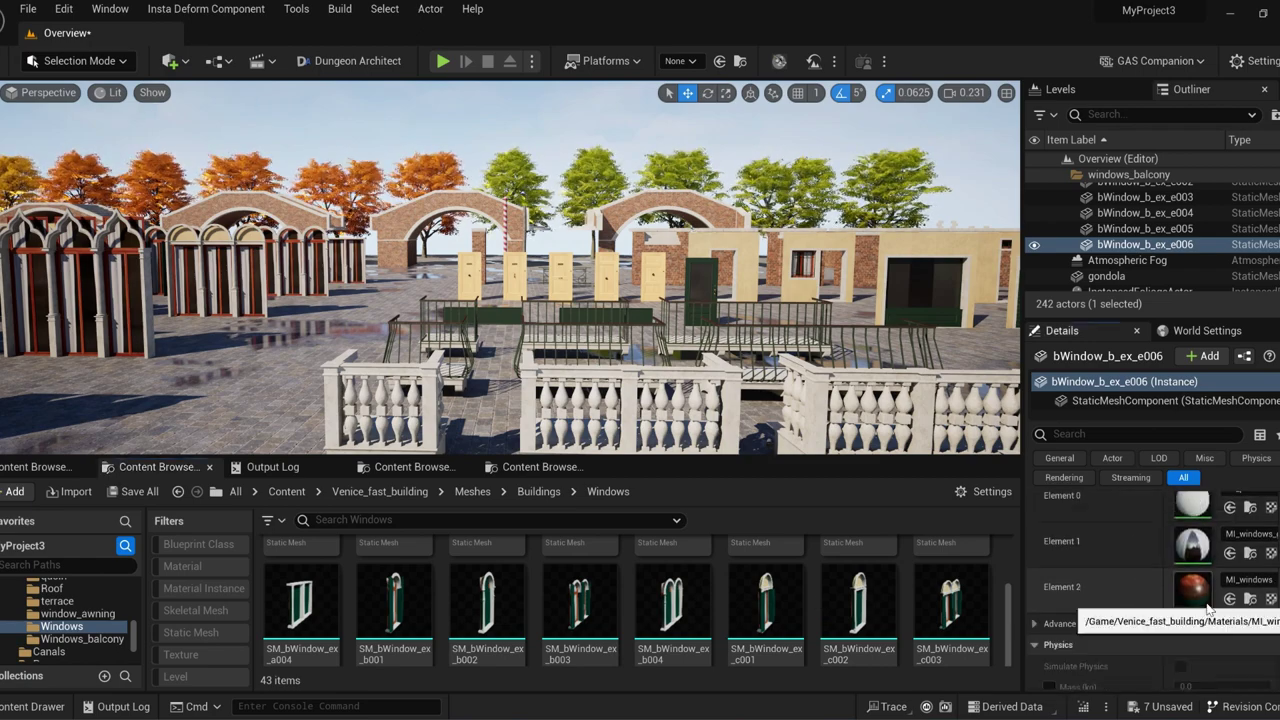
- Check the window and wall material slots, then open the MI_roof_01 material instance of the bRoof_12m roof mesh
double_click(1192, 570)
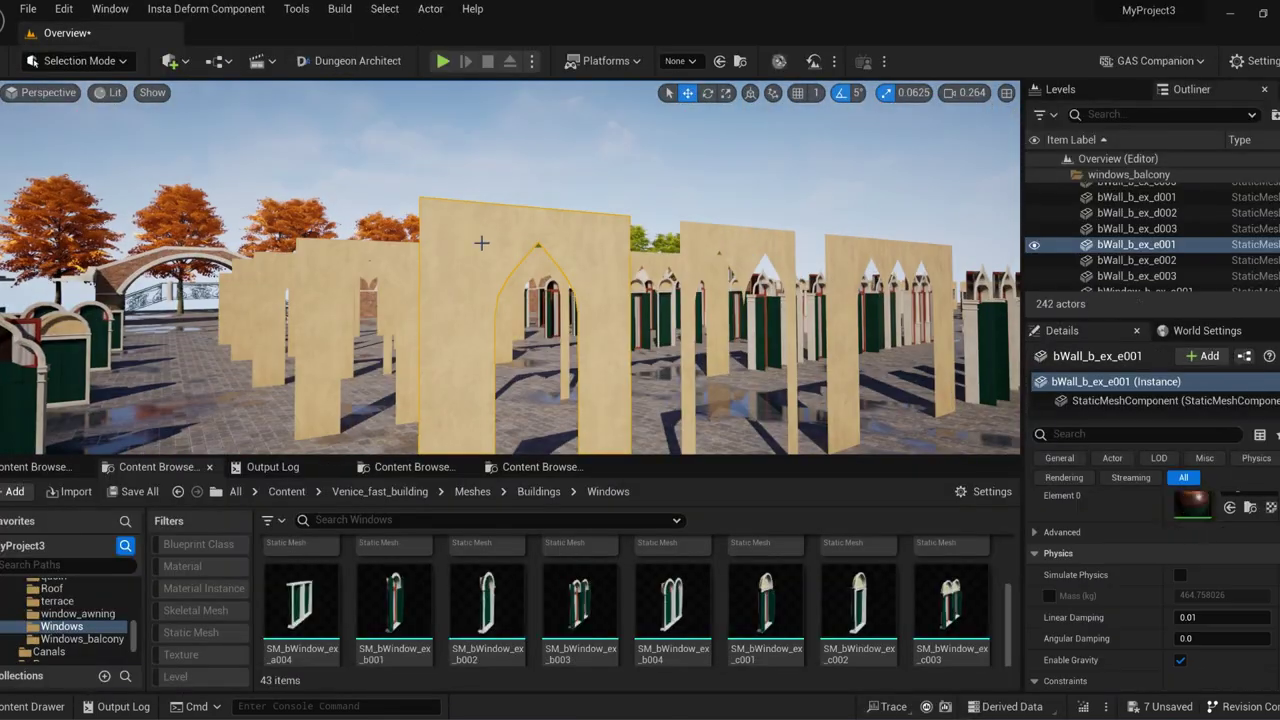
double_click(1129, 498)
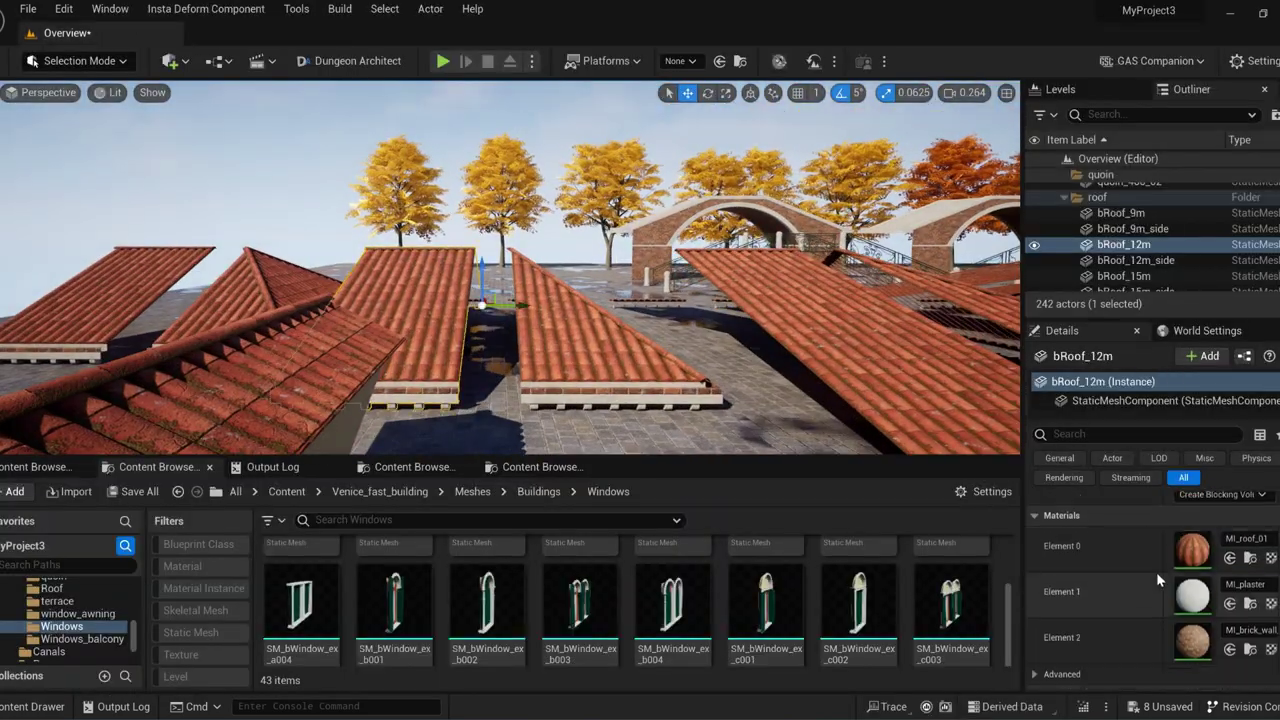
double_click(1156, 572)
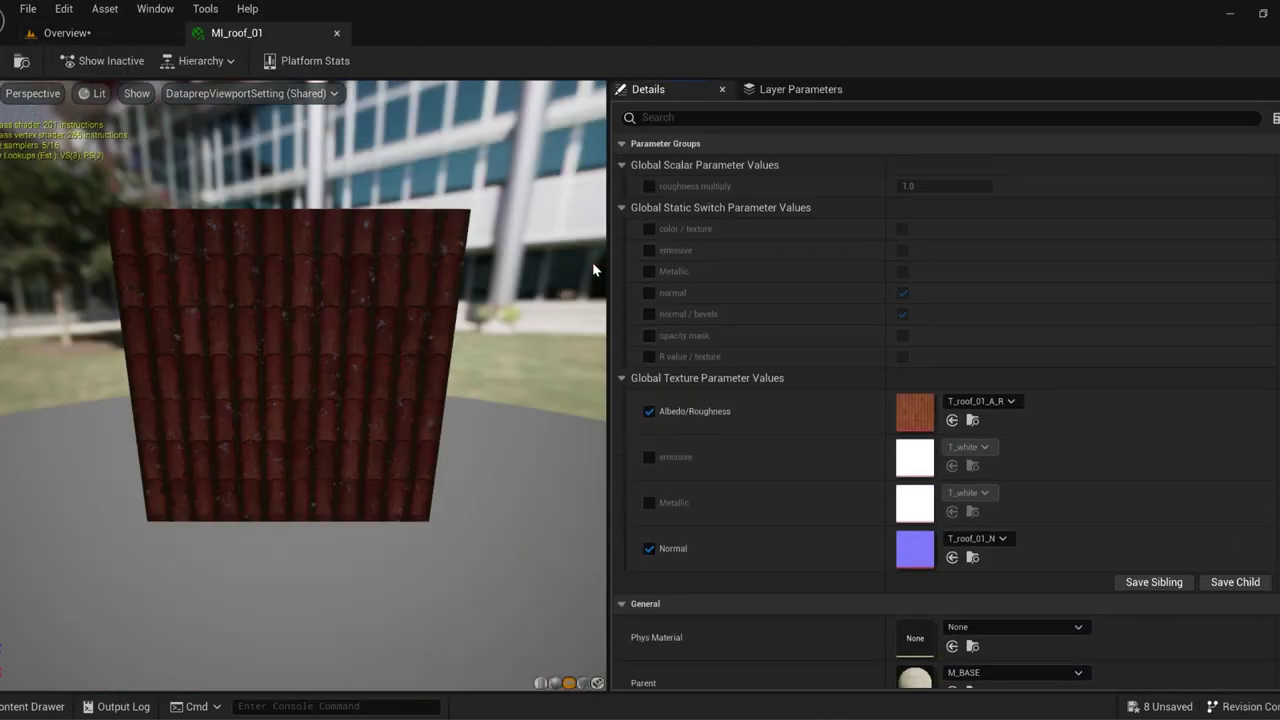
- Enable the color / texture switch and the color override in MI_roof_01, and pick a pinkish red
left_click(649, 229)
left_click(902, 229)
left_click(649, 604)
left_click(942, 603)
left_click(1089, 399)
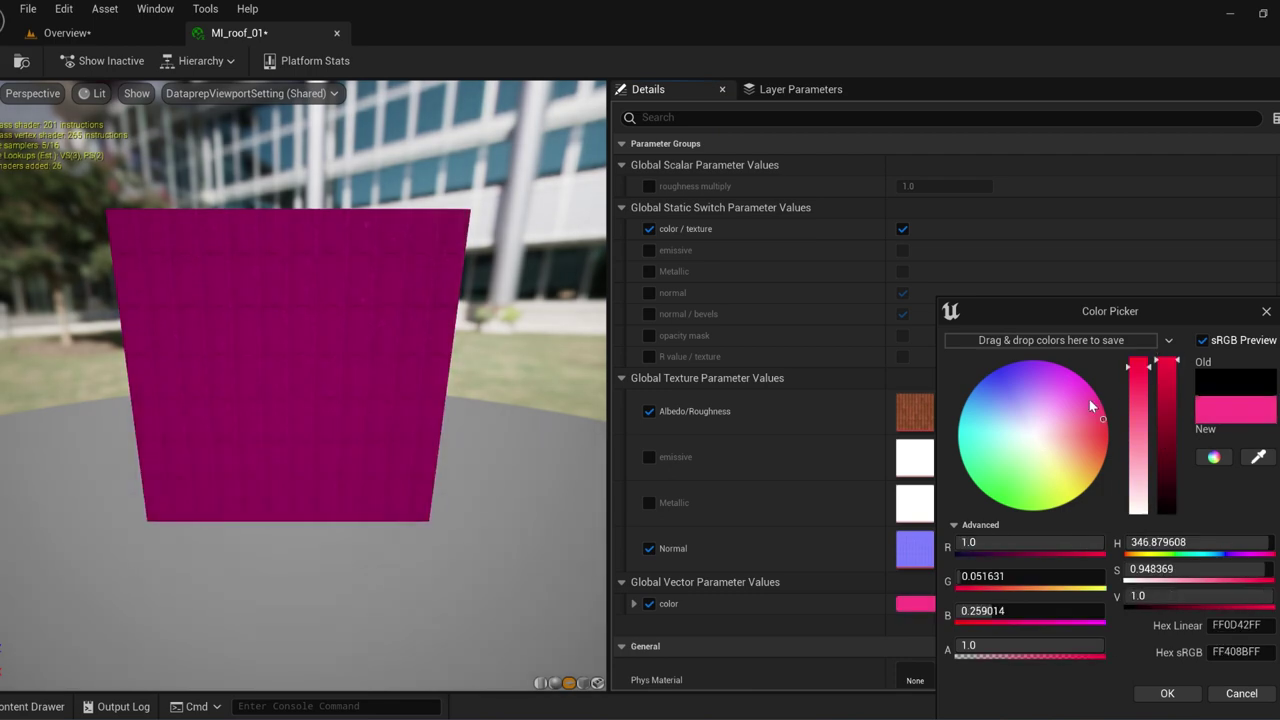
- Try other roof colors in the color picker and settle on a pale yellow for MI_roof_01
left_click_drag(1089, 399, 955, 458)
mouse_move(1043, 458)
left_mouse_down()
mouse_move(1049, 480)
mouse_move(969, 417)
left_mouse_up()
key("Escape")
left_click(968, 604)
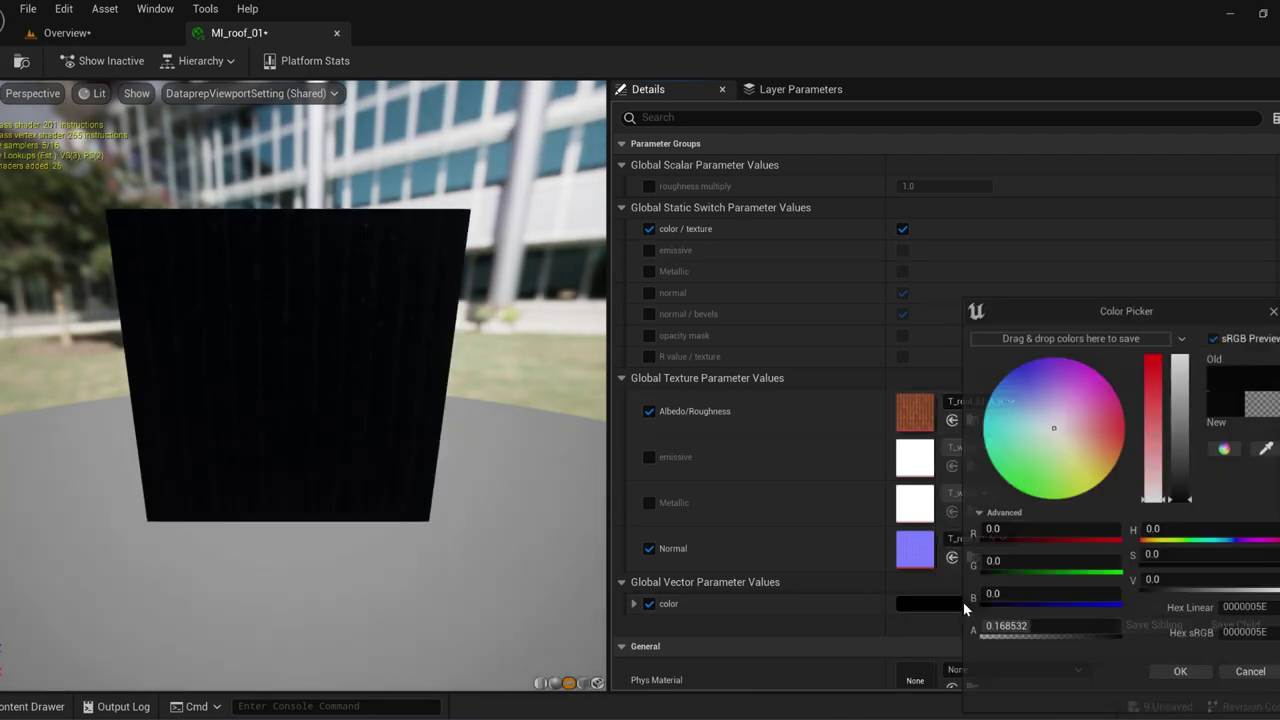
left_click(1098, 469)
left_click_drag(1190, 444, 1192, 372)
left_click(1193, 693)
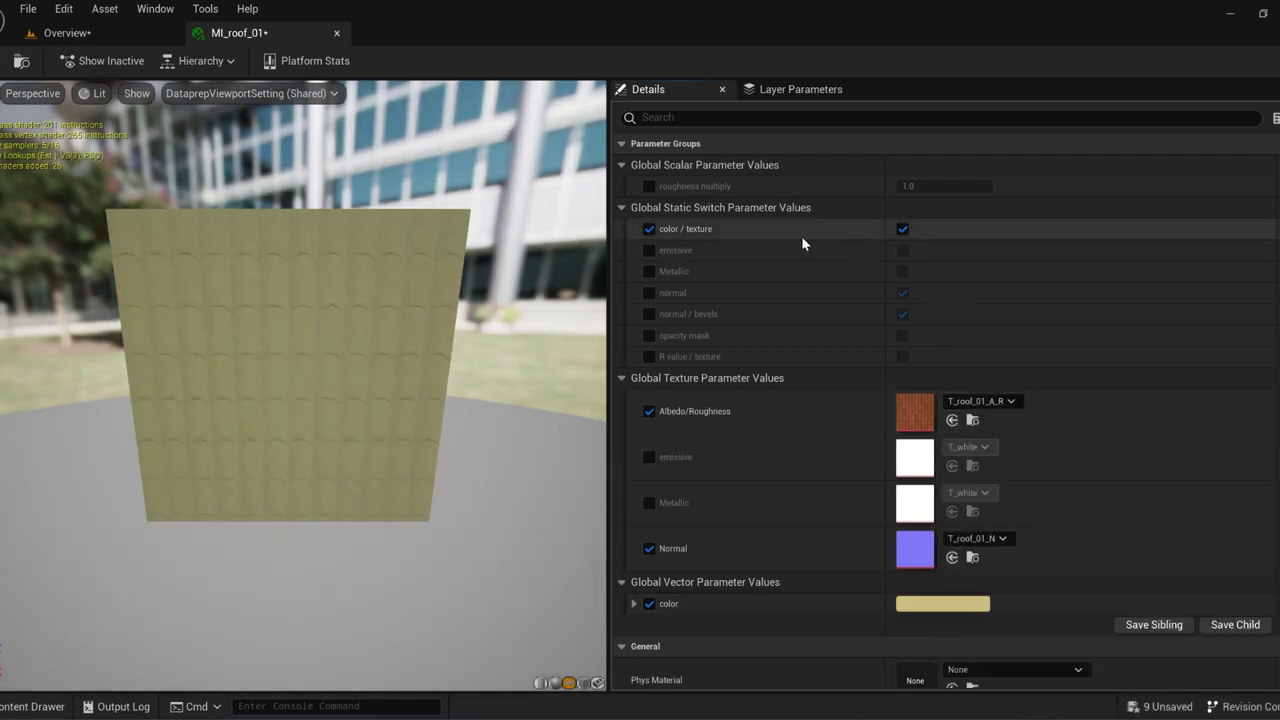
- Try the emissive and Metallic switches in MI_roof_01, viewing the preview up close, and switch both back off
left_click(903, 250)
scroll(800, 380, "down", 3)
scroll(700, 430, "up", 2)
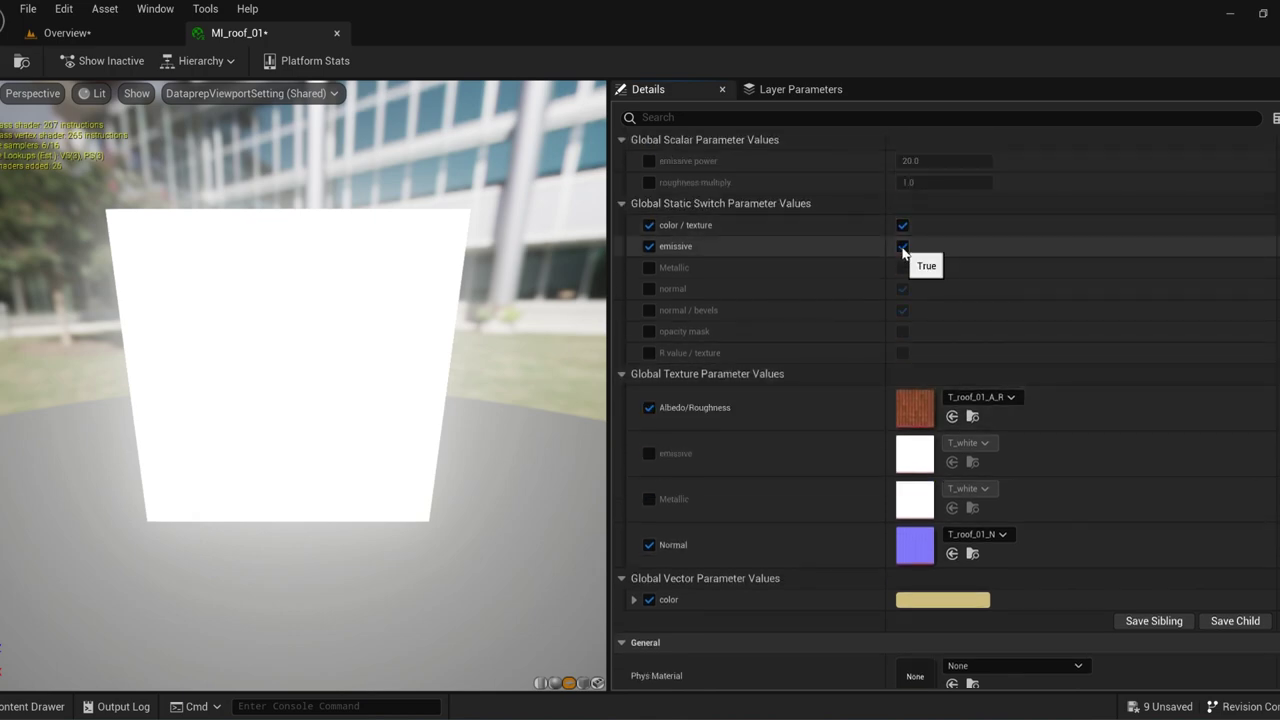
left_click(903, 247)
left_click(903, 248)
scroll(293, 299, "up", 5)
left_click_drag(293, 299, 254, 268)
scroll(254, 268, "down", 5)
left_click(903, 246)
- Try the normal, normal / bevels, opacity mask and R value / texture switches in MI_roof_01, restore them, and reopen the instance from bRoof_12m
left_click(651, 266)
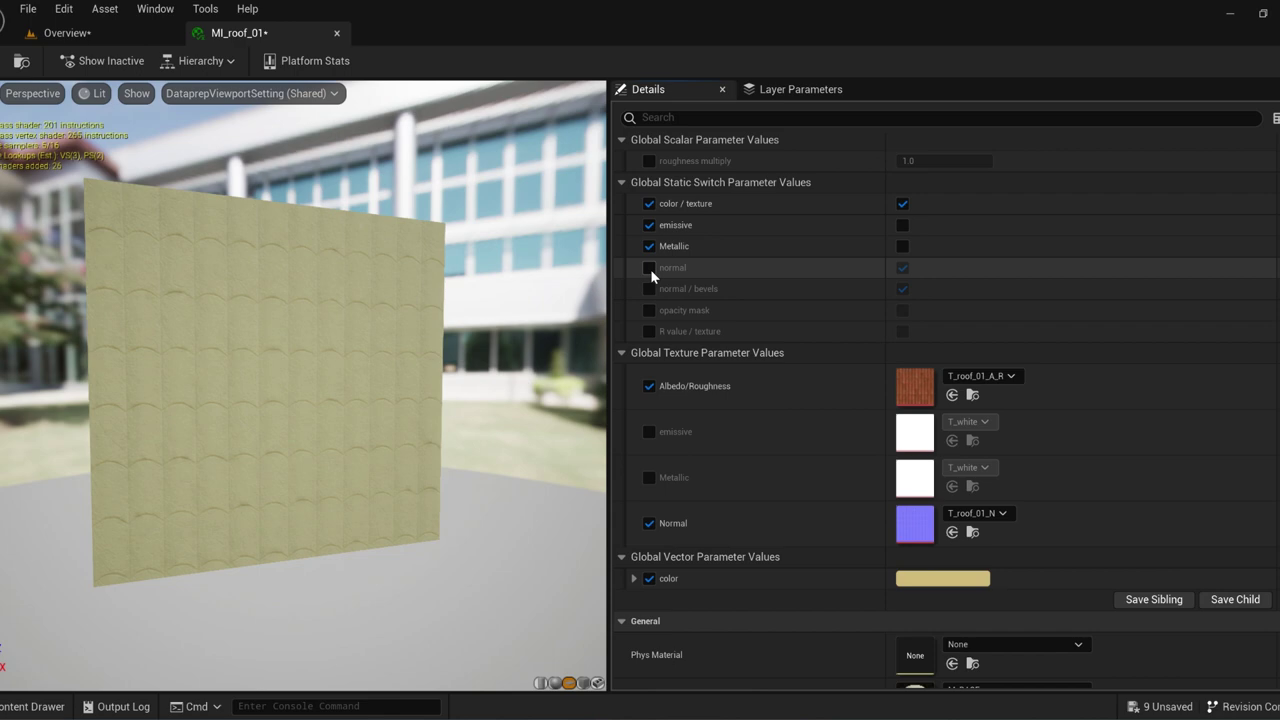
left_click(650, 289)
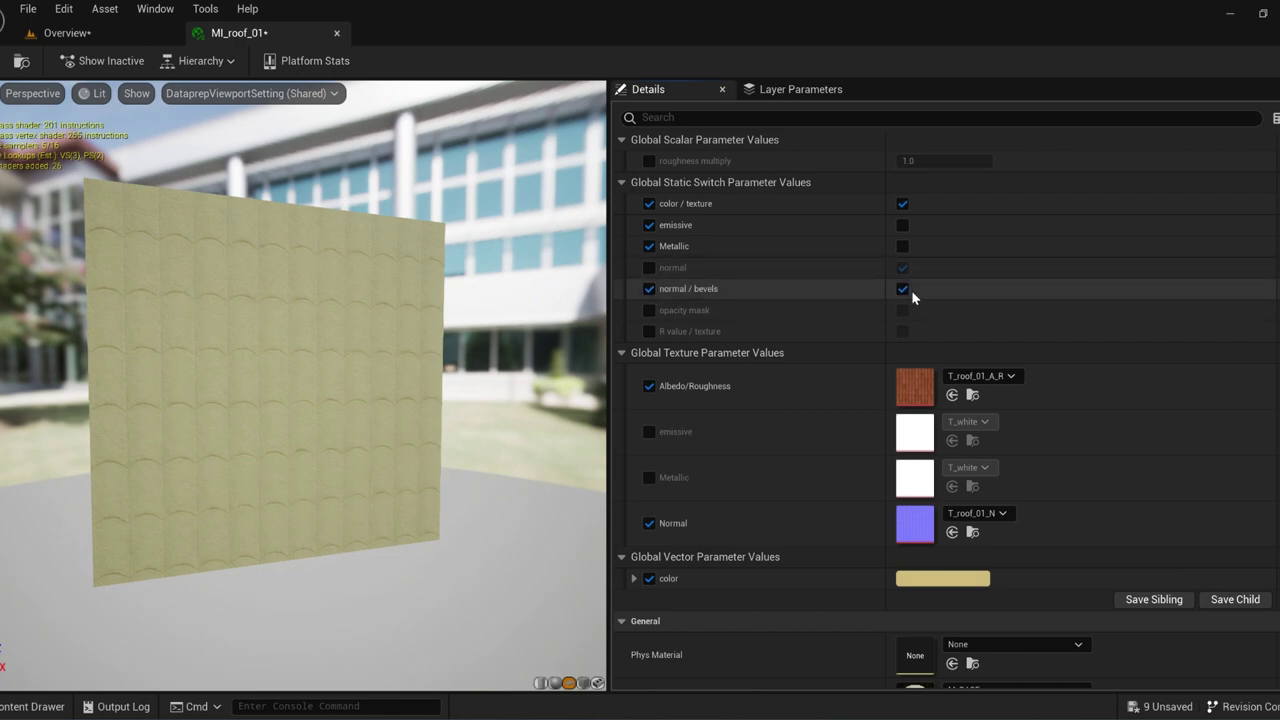
left_click(647, 311)
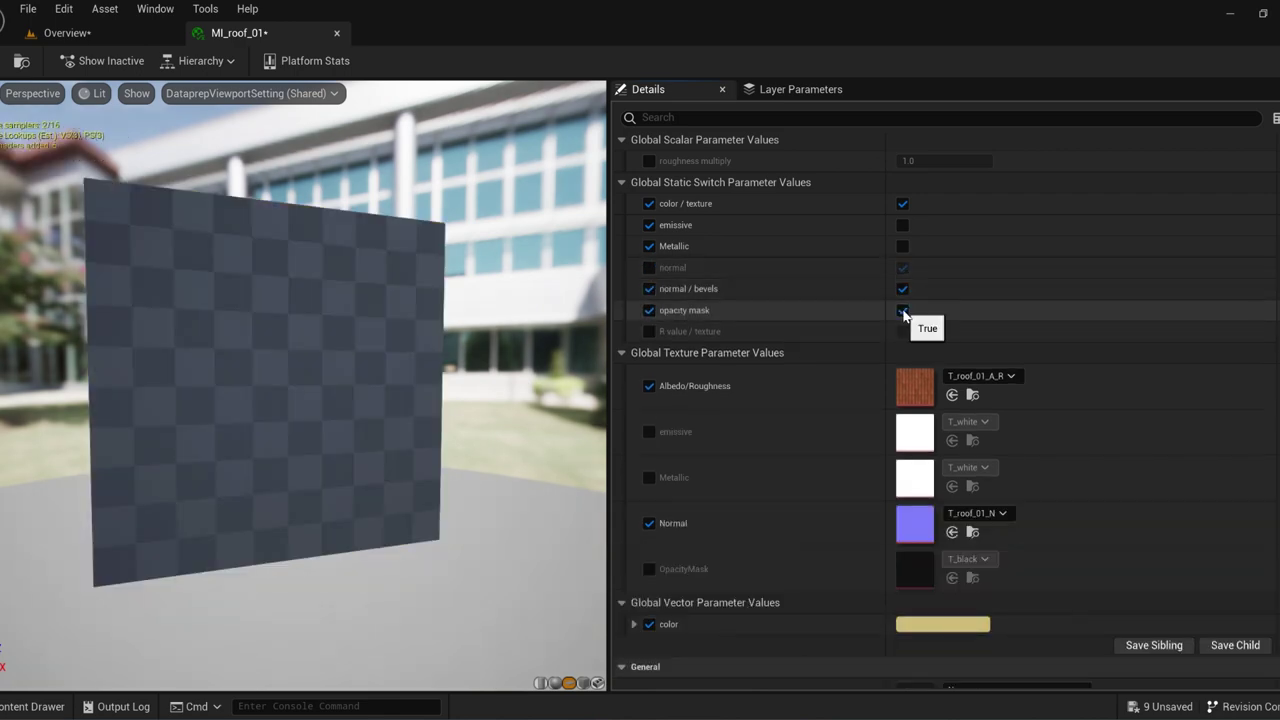
left_click(903, 332)
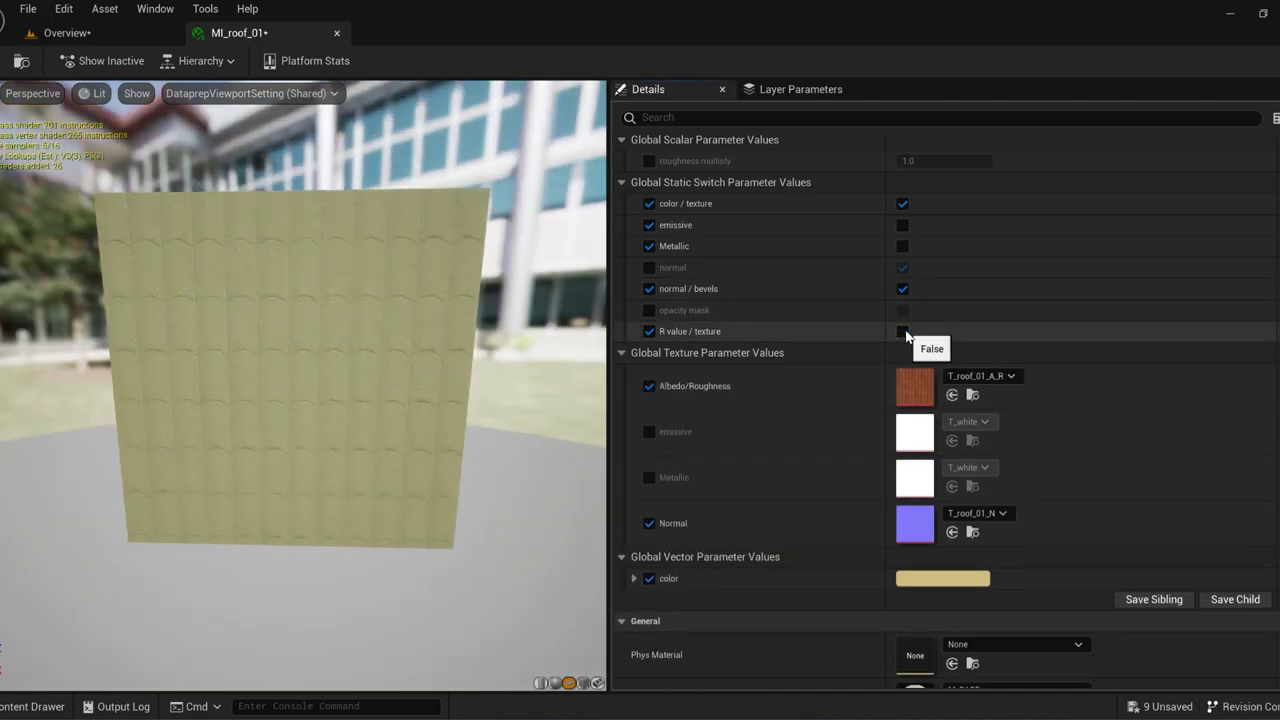
scroll(370, 321, "up", 5)
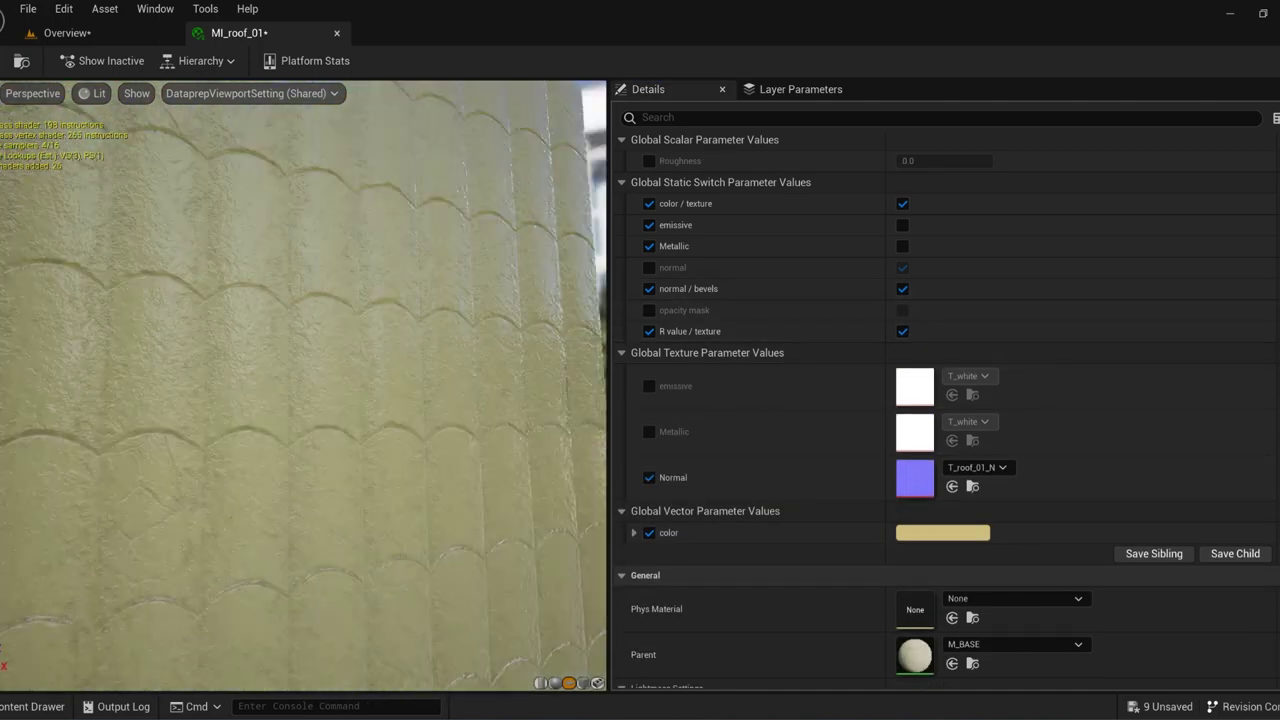
left_click(903, 331)
scroll(779, 355, "down", 3)
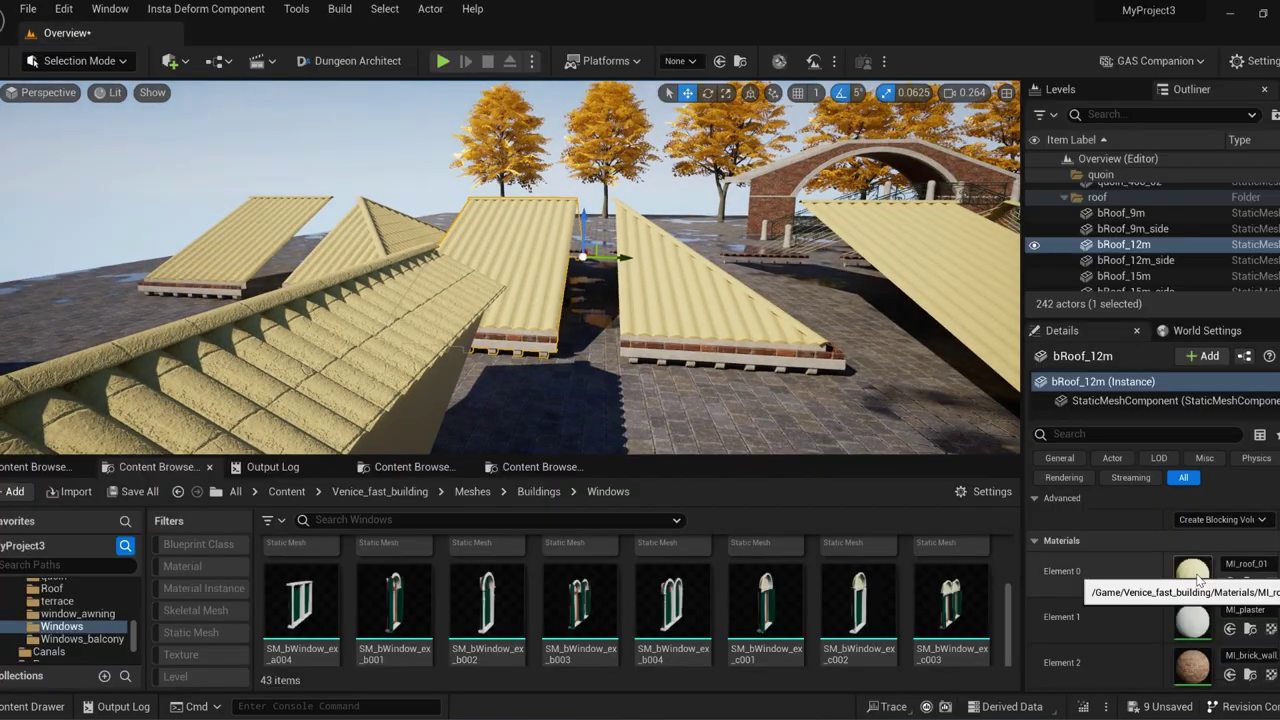
double_click(1192, 572)
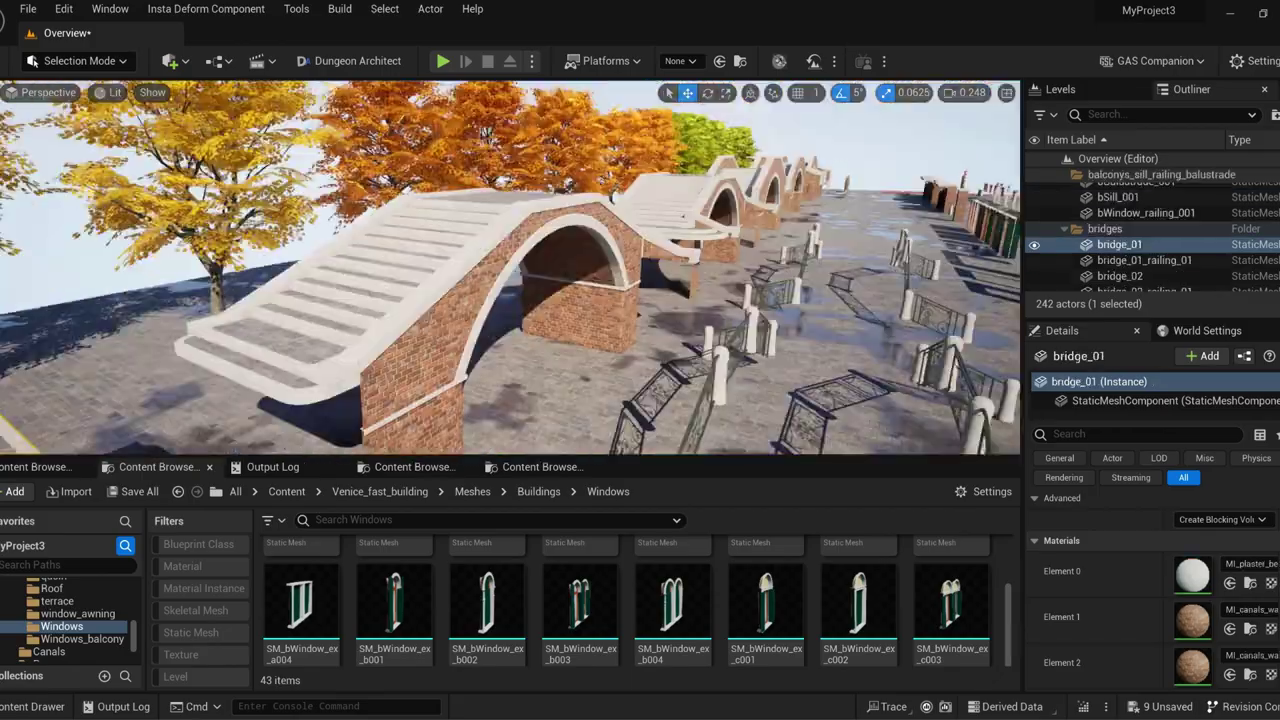
- Open the Blueprints folder of Venice_fast_building and place BP_brick_fence on an empty part of the paved ground
right_click_drag(510, 270, 400, 270)
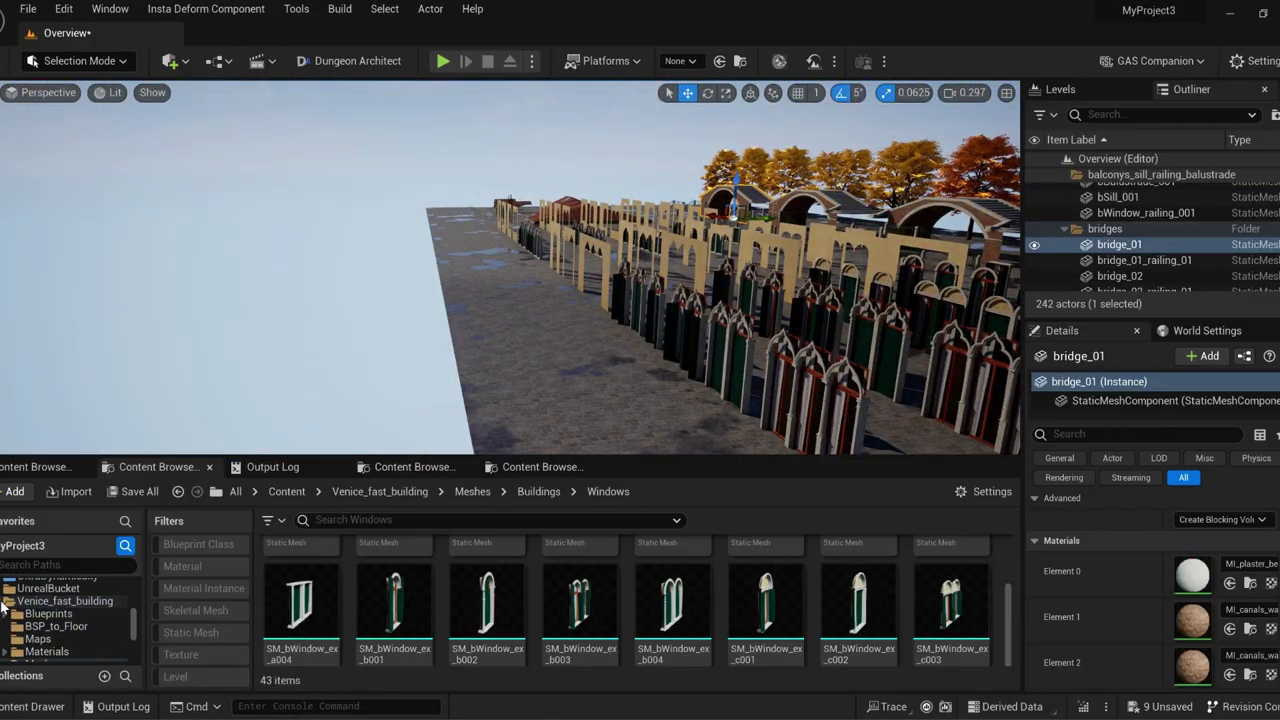
left_click(4, 603)
left_click(45, 613)
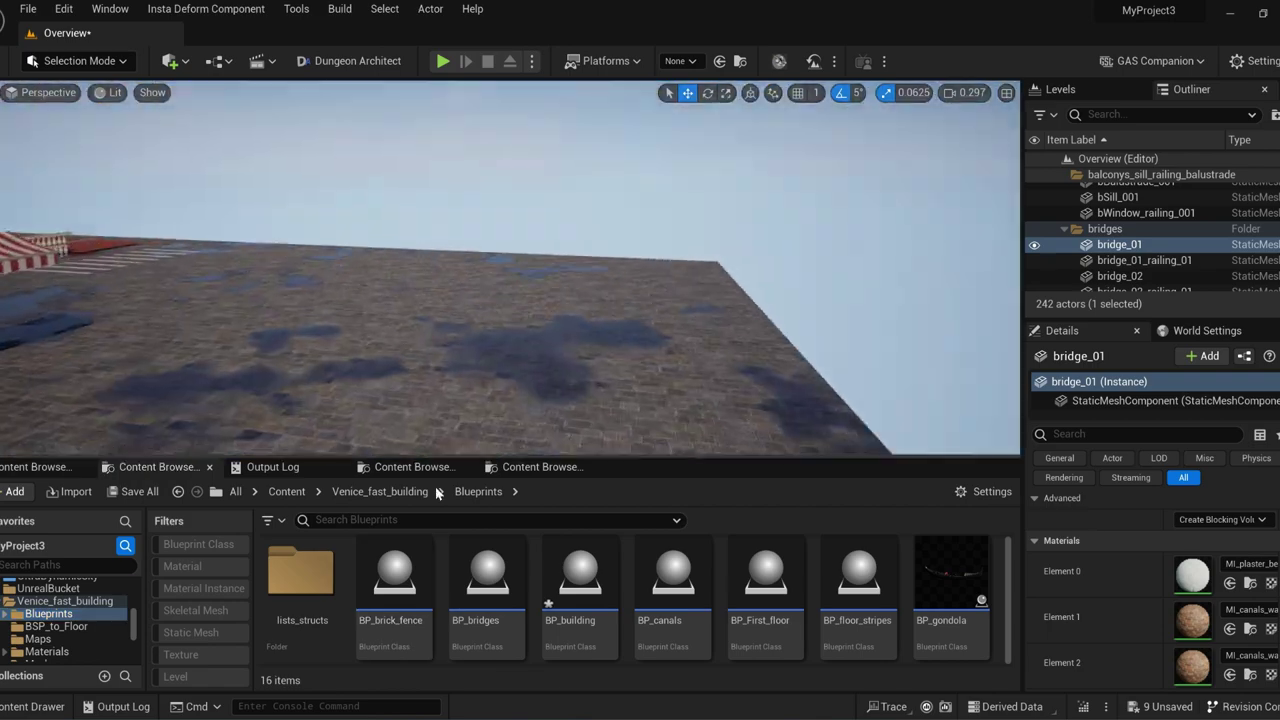
left_click_drag(390, 580, 471, 300)
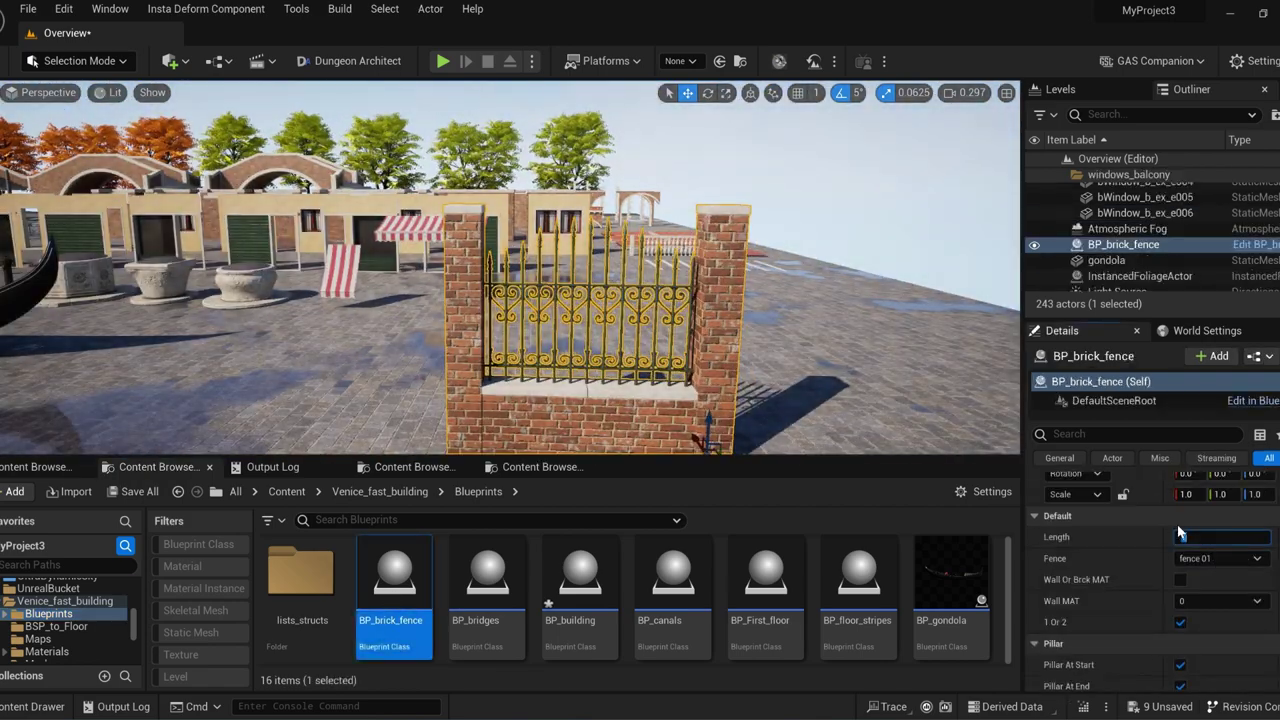
- Set the brick fence's Length to 3 and its Fence type to fence 03
type("3")
key("Return")
right_click_drag(600, 300, 560, 345)
scroll(1178, 587, "up", 1)
left_click(1228, 609)
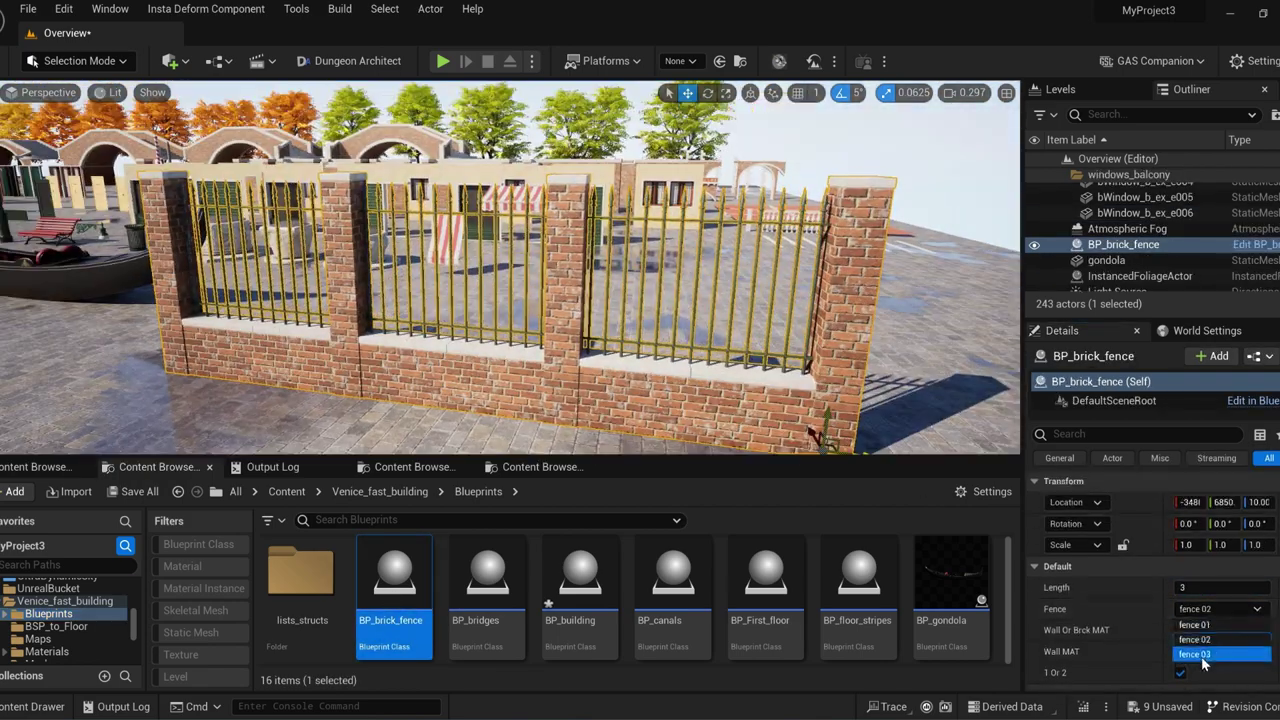
left_click(1195, 648)
- Enable Wall Or Brck MAT on the fence and try several Wall MAT options, finishing with 7
left_click(1180, 630)
scroll(1220, 657, "down", 1)
left_click(1217, 602)
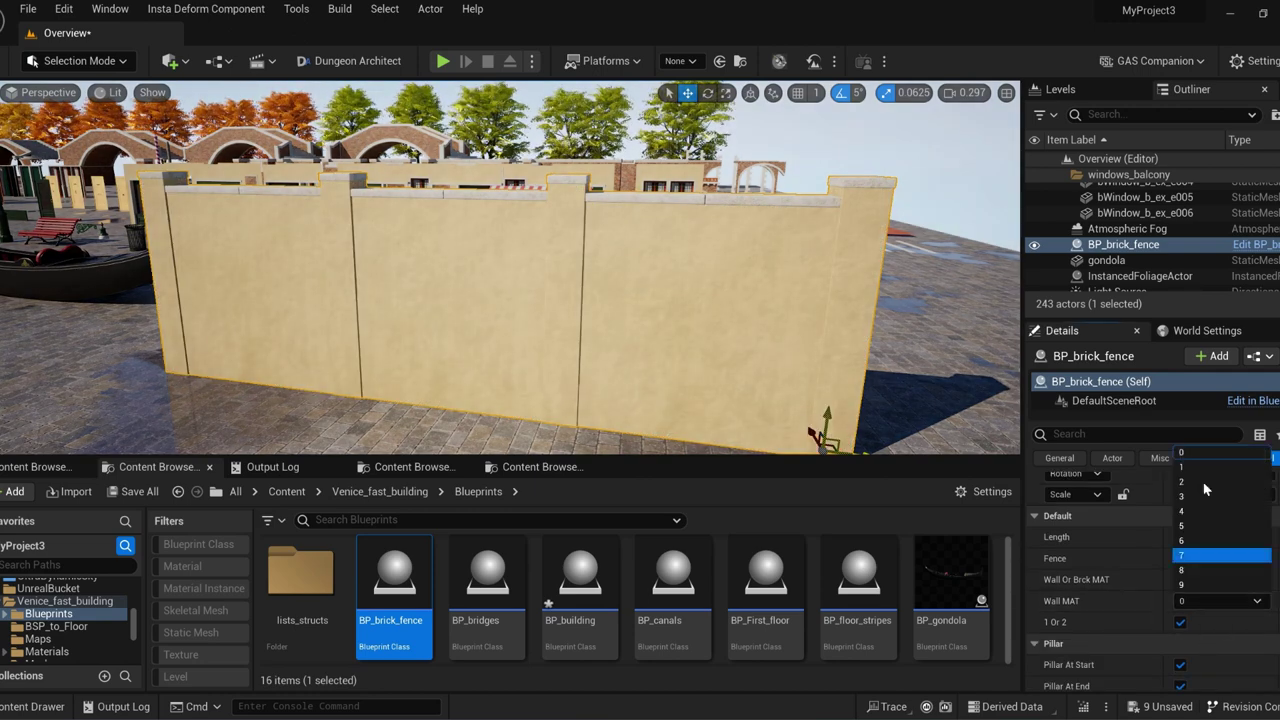
left_click(1206, 492)
left_click(1207, 600)
left_click(1205, 552)
left_click(1203, 600)
left_click(1199, 564)
- Compare the fence's brick and plaster finishes with Wall Or Brck MAT, leave it enabled, and set Wall MAT to 6
left_click(1180, 582)
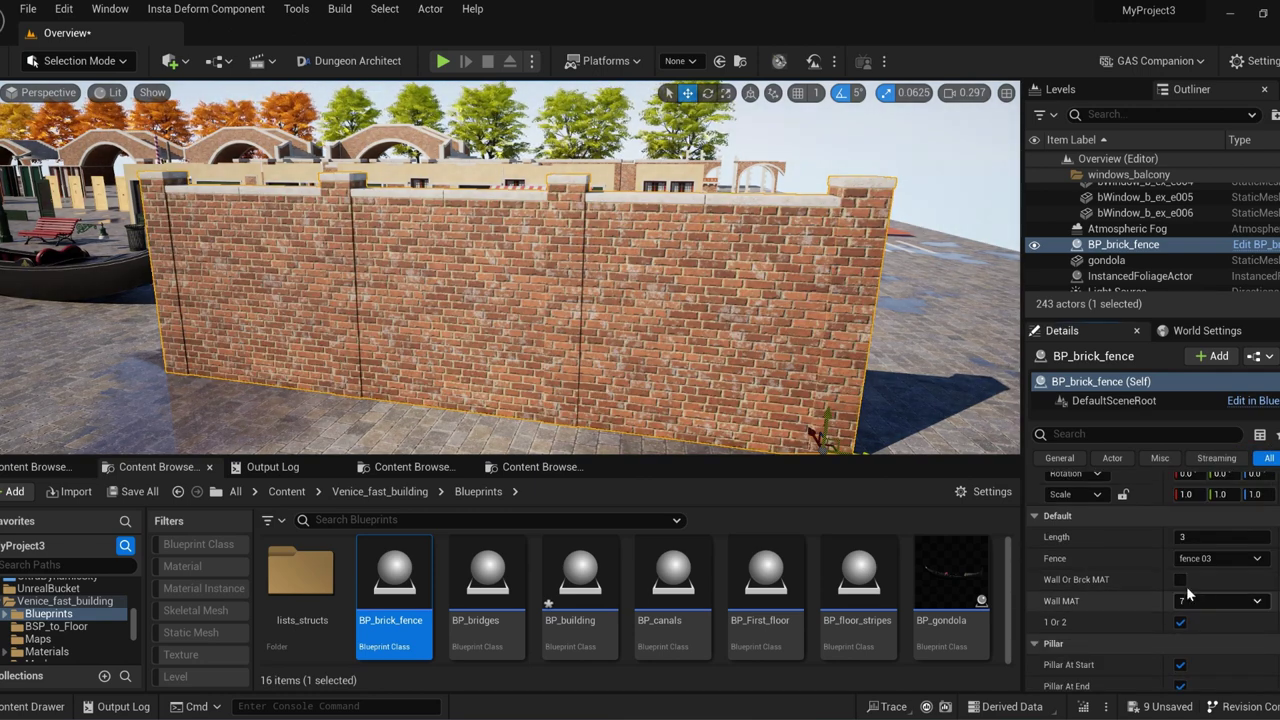
left_click(1180, 582)
left_click(1181, 582)
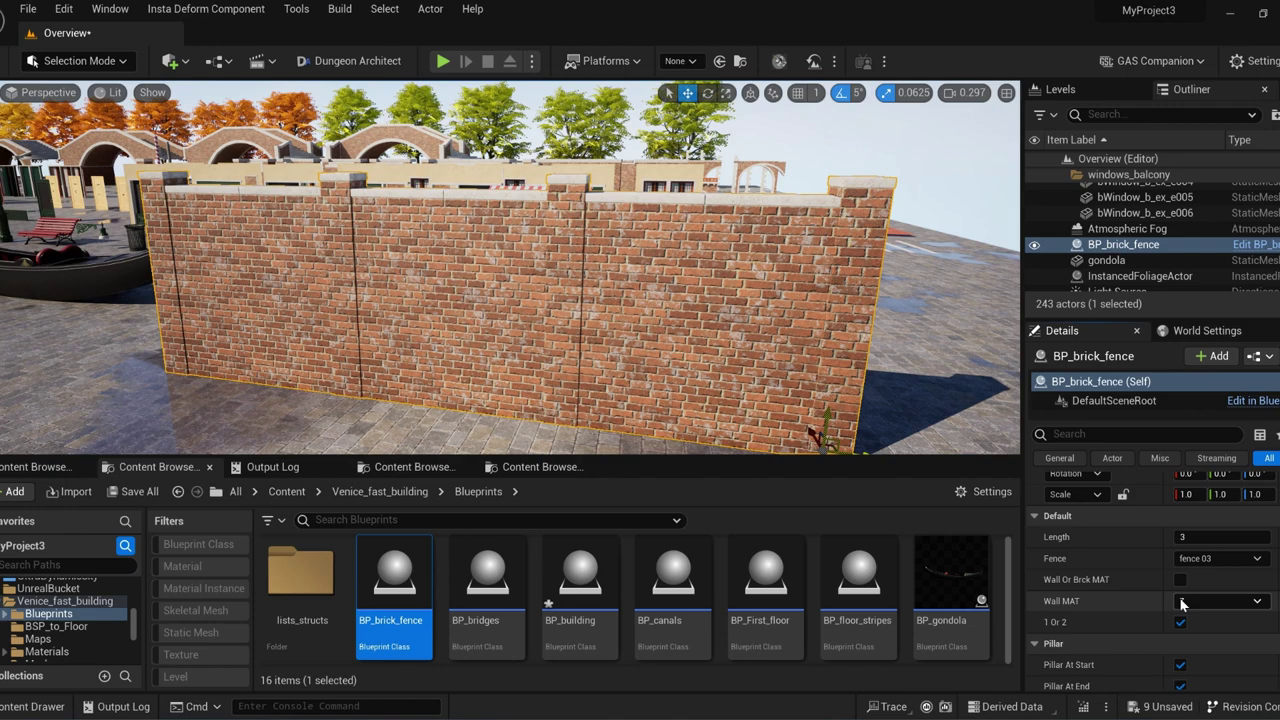
left_click(1181, 582)
left_click(1191, 604)
left_click(1187, 541)
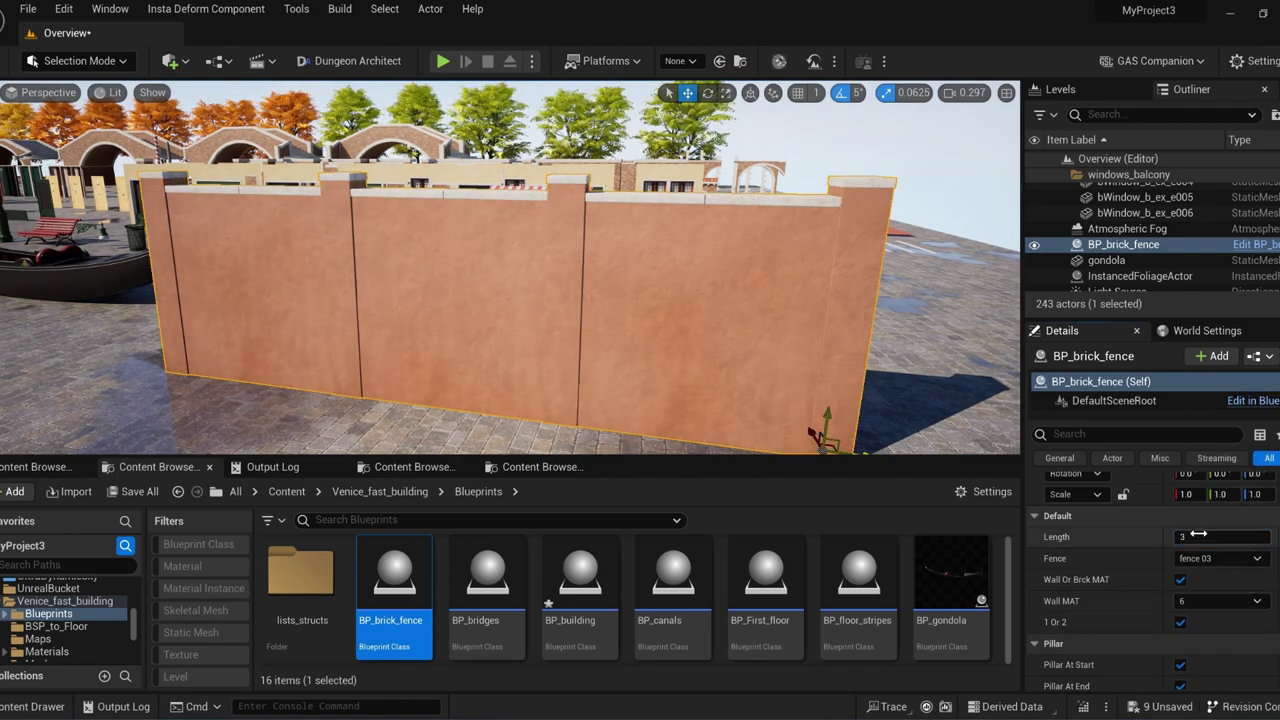
- Set the fence to fence 01 with Wall MAT 4, and disable 1 Or 2, Pillar At End and Along Fence
left_click(1205, 574)
left_click(1190, 511)
scroll(1103, 583, "down", 3)
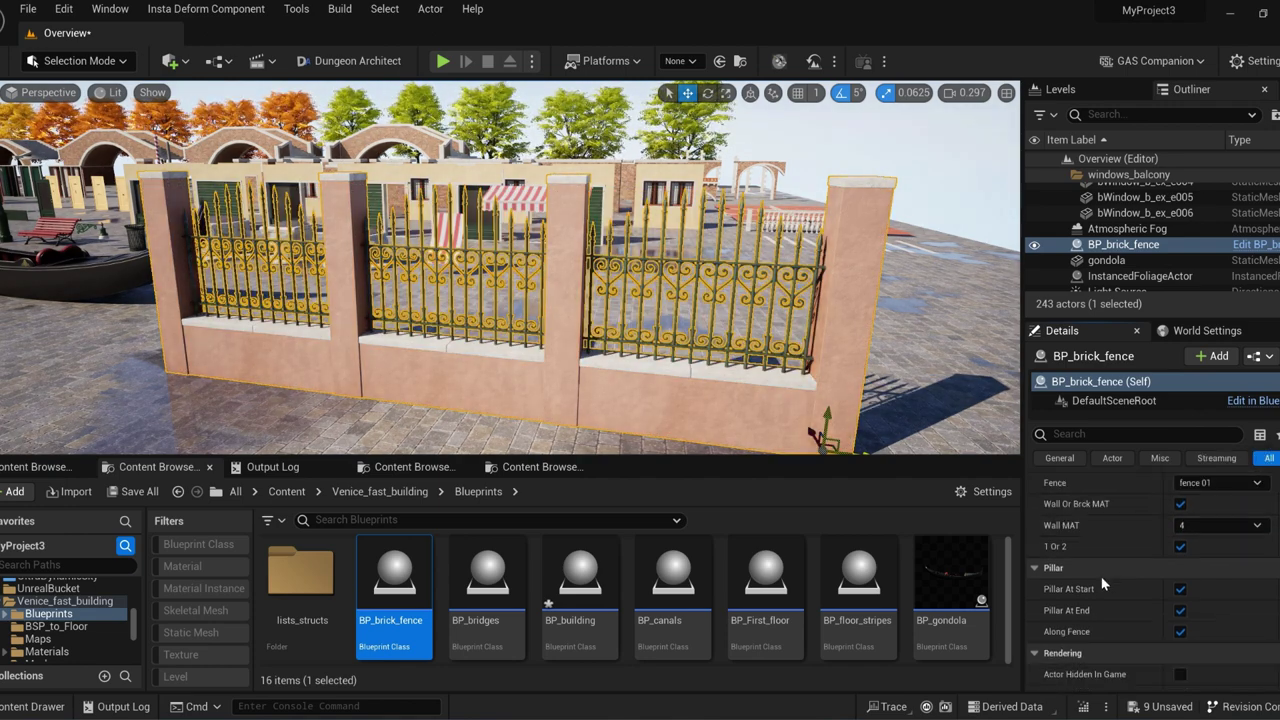
scroll(1150, 596, "up", 2)
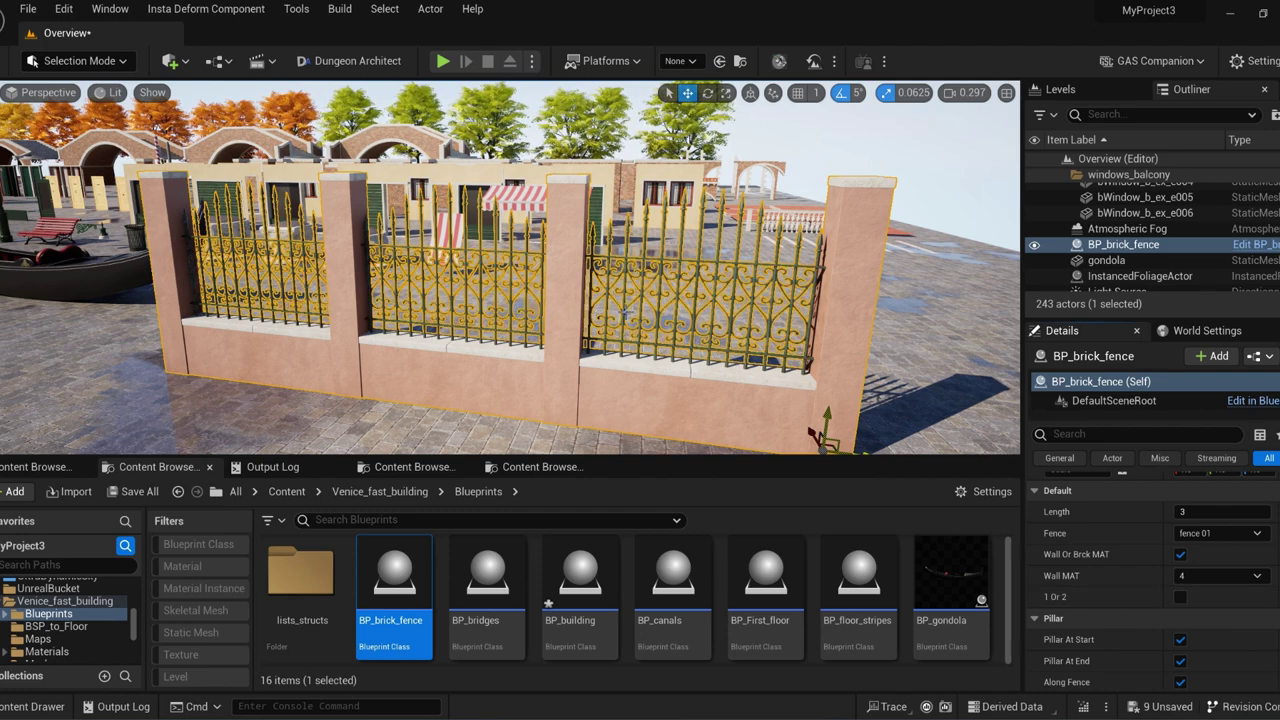
scroll(1180, 600, "down", 2)
left_click(1180, 610)
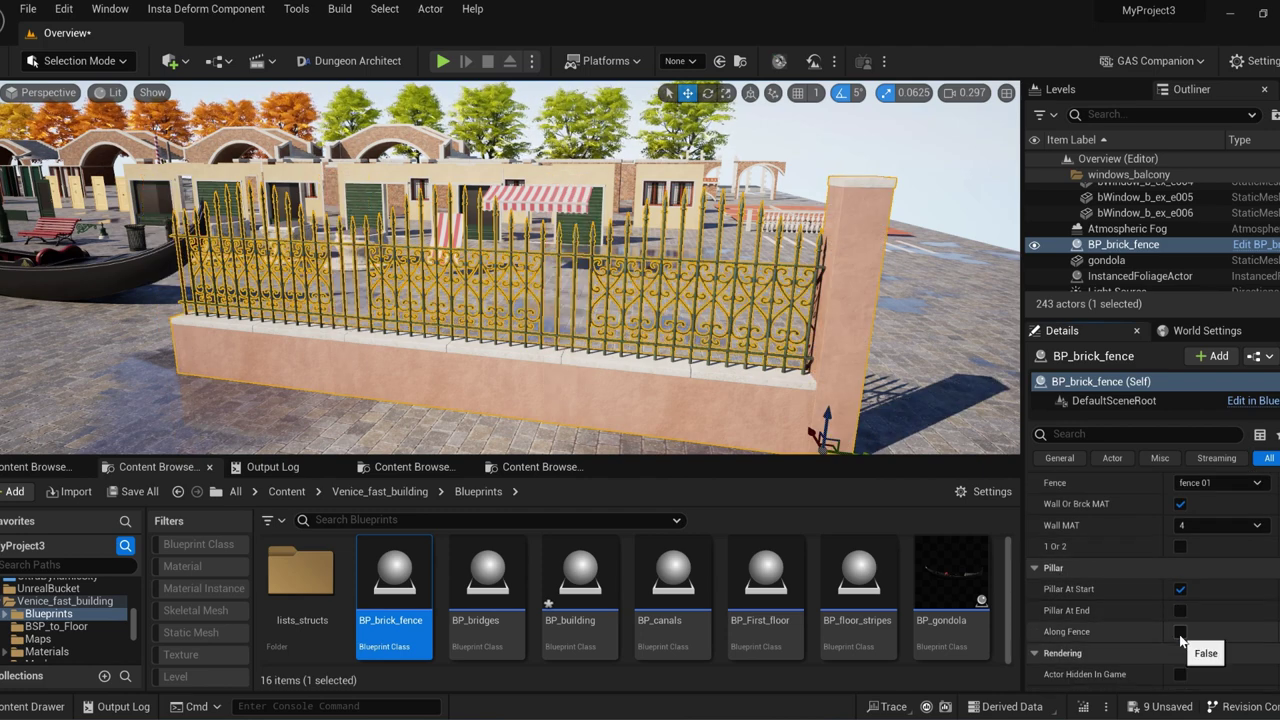
- Delete the brick fence and place BP_bridges in the level, viewing the bridge from the side
scroll(1151, 583, "down", 5)
right_click_drag(551, 320, 520, 430)
key("Delete")
left_click_drag(503, 580, 560, 330)
right_click_drag(560, 330, 420, 250)
scroll(1220, 606, "up", 6)
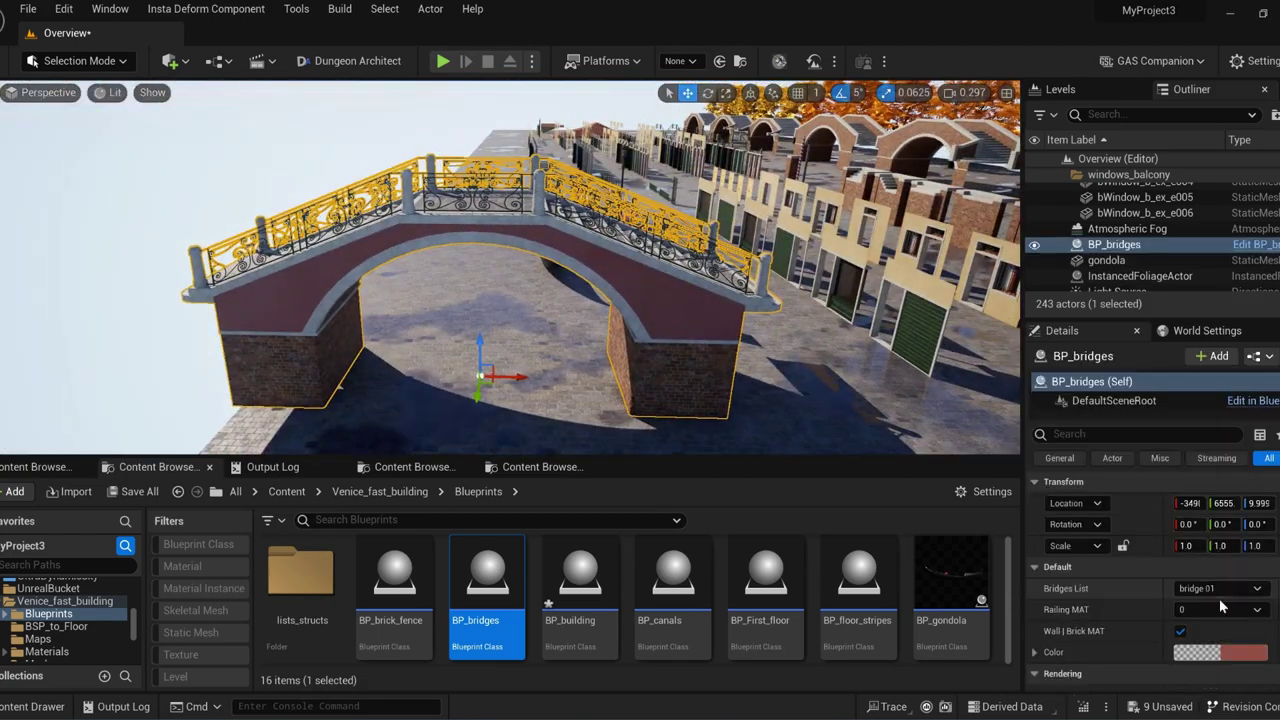
- Set Bridges List to bridge 04, recolor its plaster walls dark blue, and set Railing MAT to 1
right_click_drag(780, 400, 830, 425)
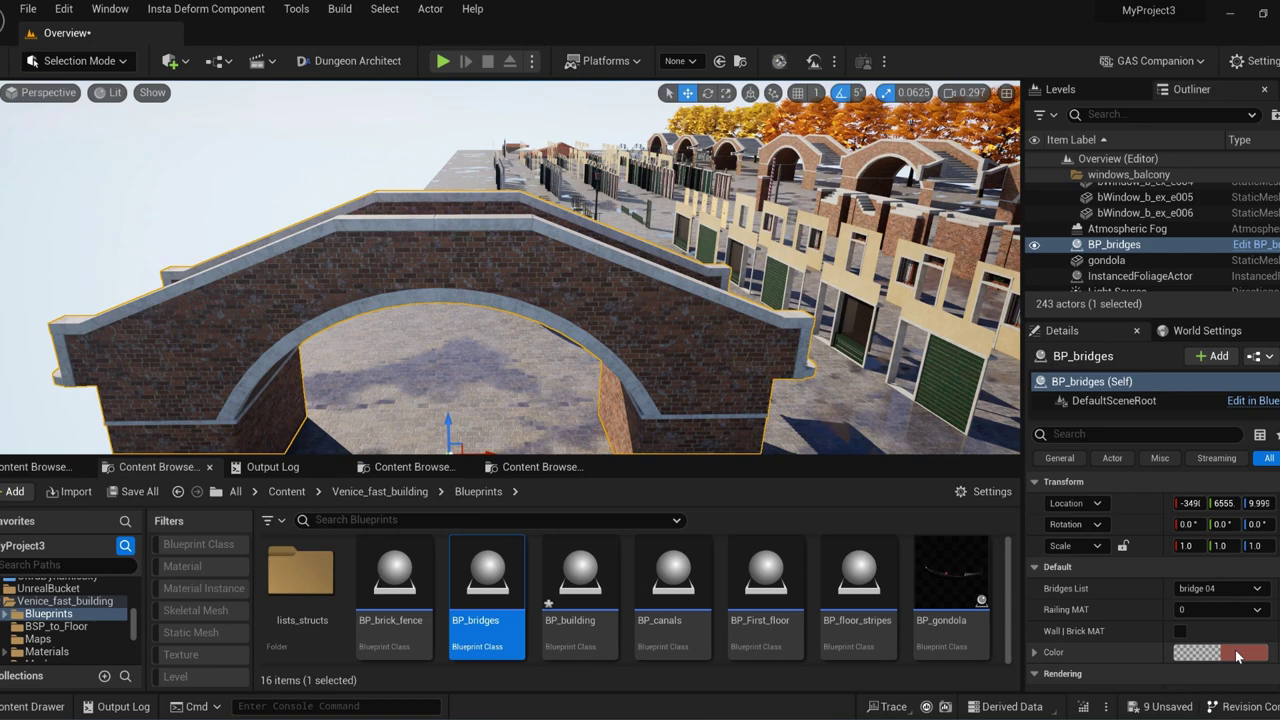
left_click(1220, 652)
left_click(1129, 689)
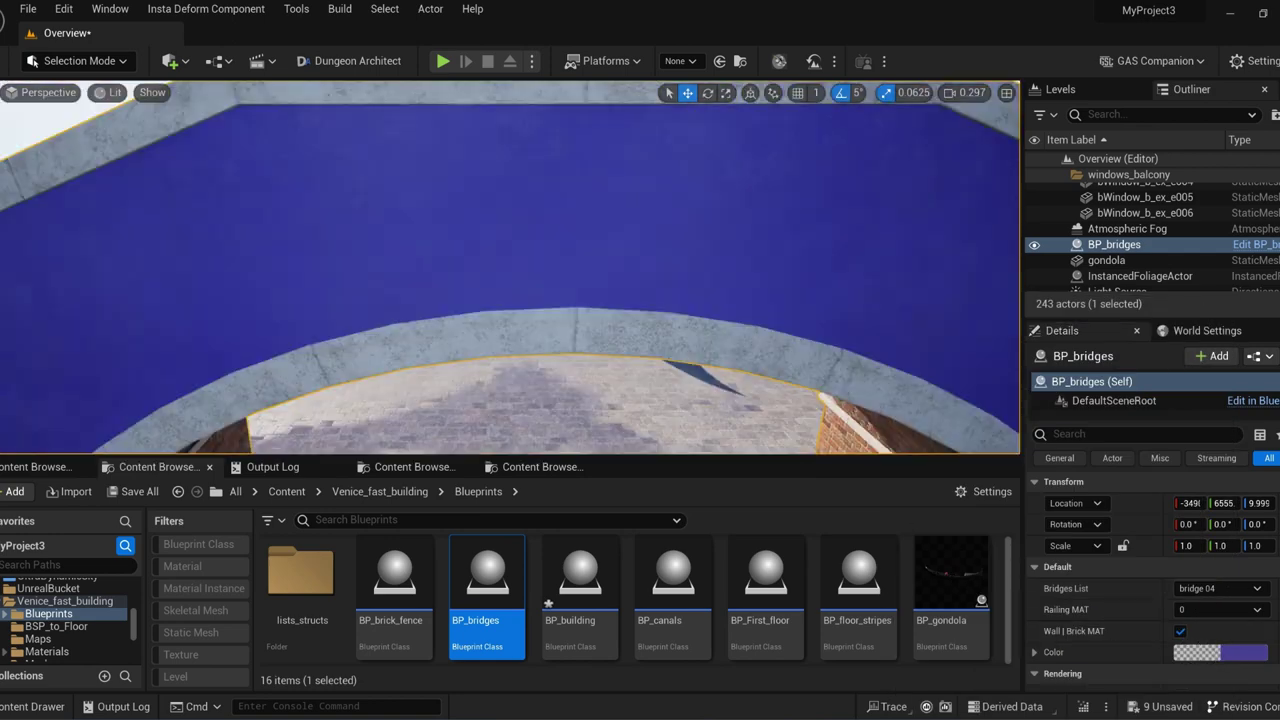
scroll(1205, 594, "down", 1)
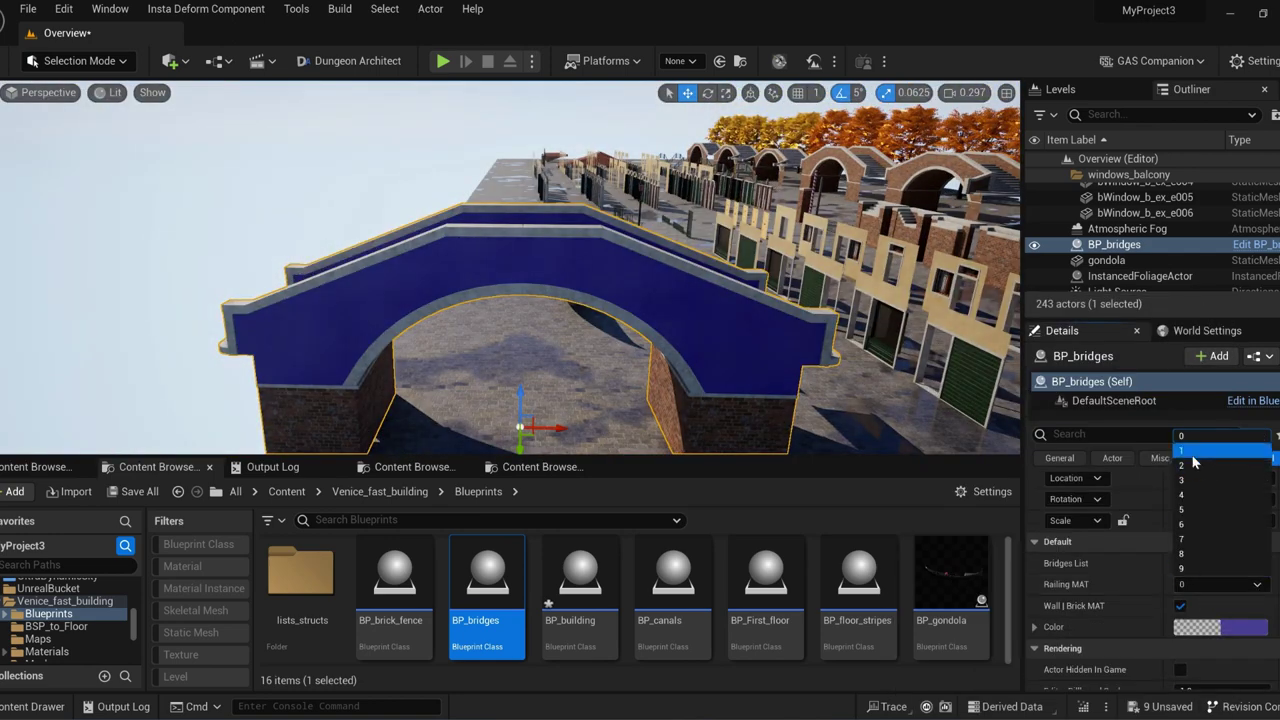
left_click(1192, 453)
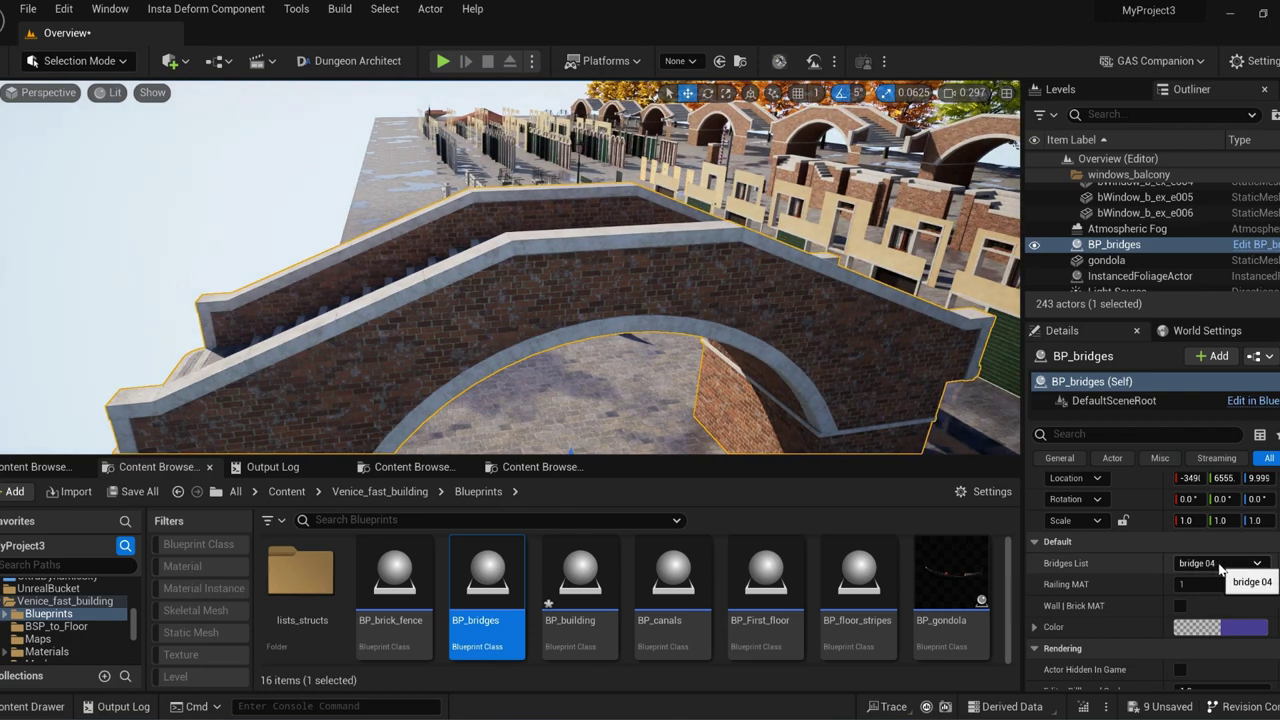
- Try bridge 05, switch the bridge to bridge 01, and try different Railing MAT options on its railings
left_click(1205, 638)
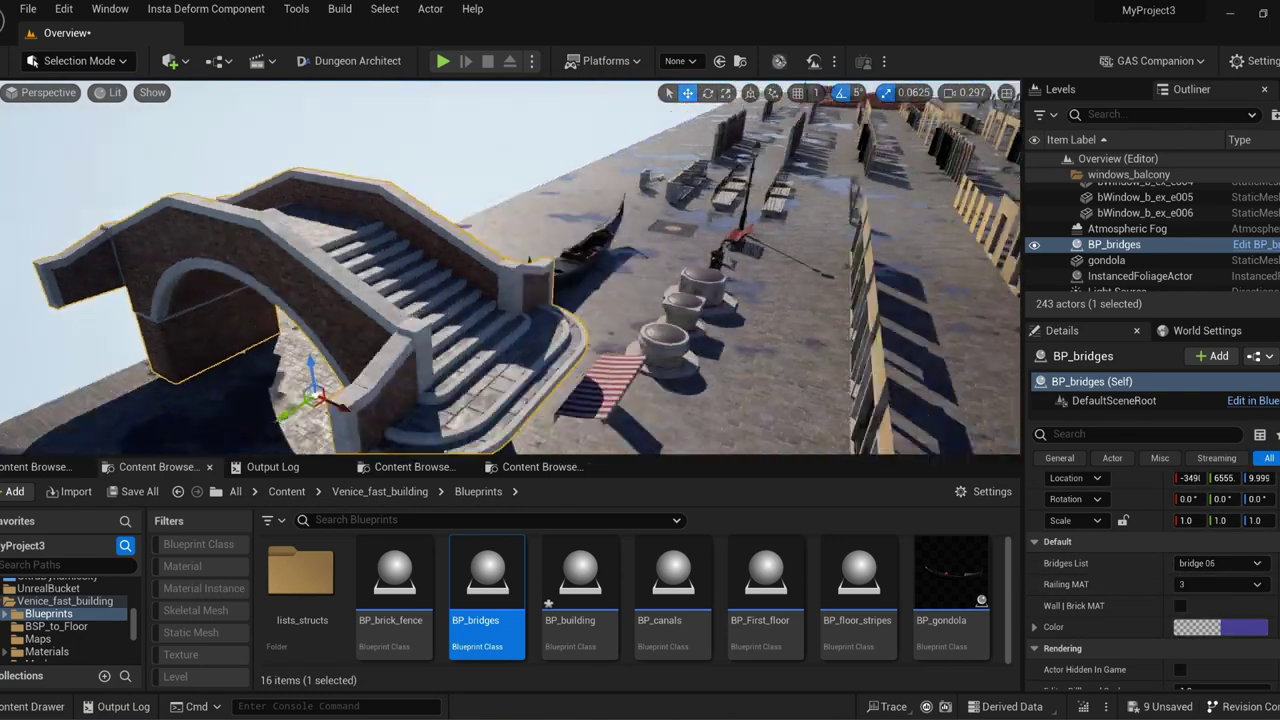
left_click(1220, 564)
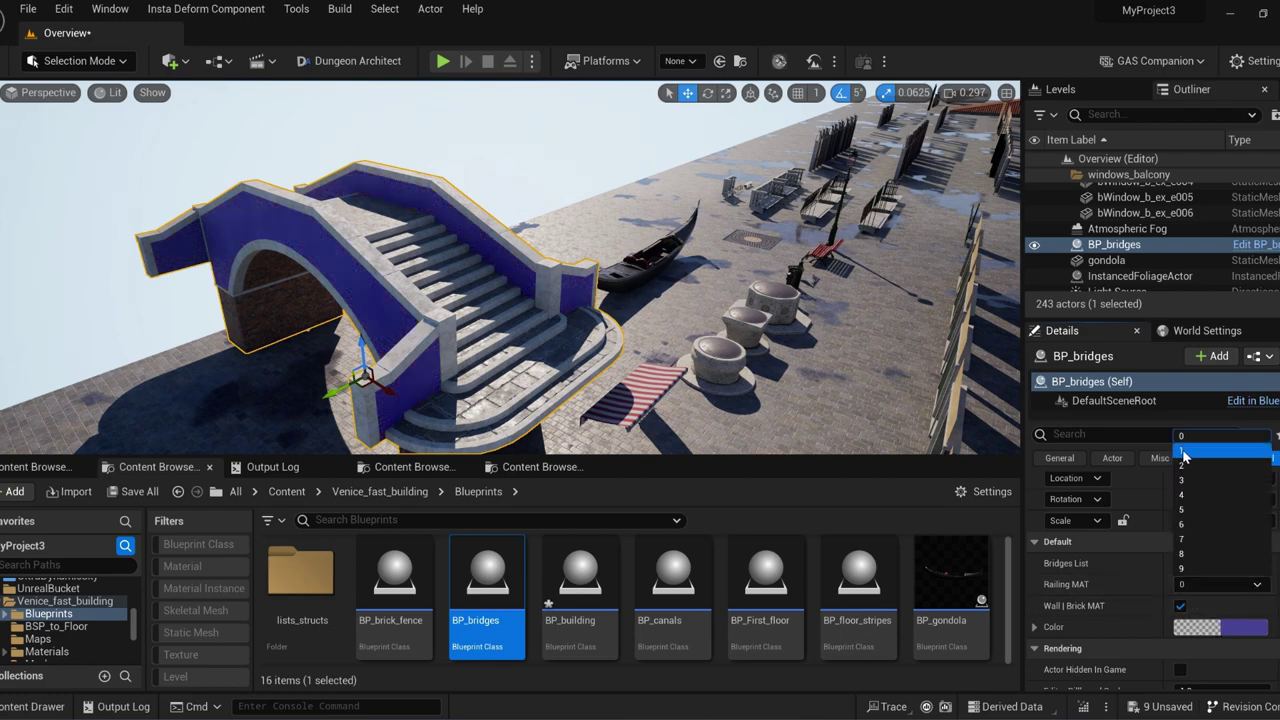
left_click(1196, 579)
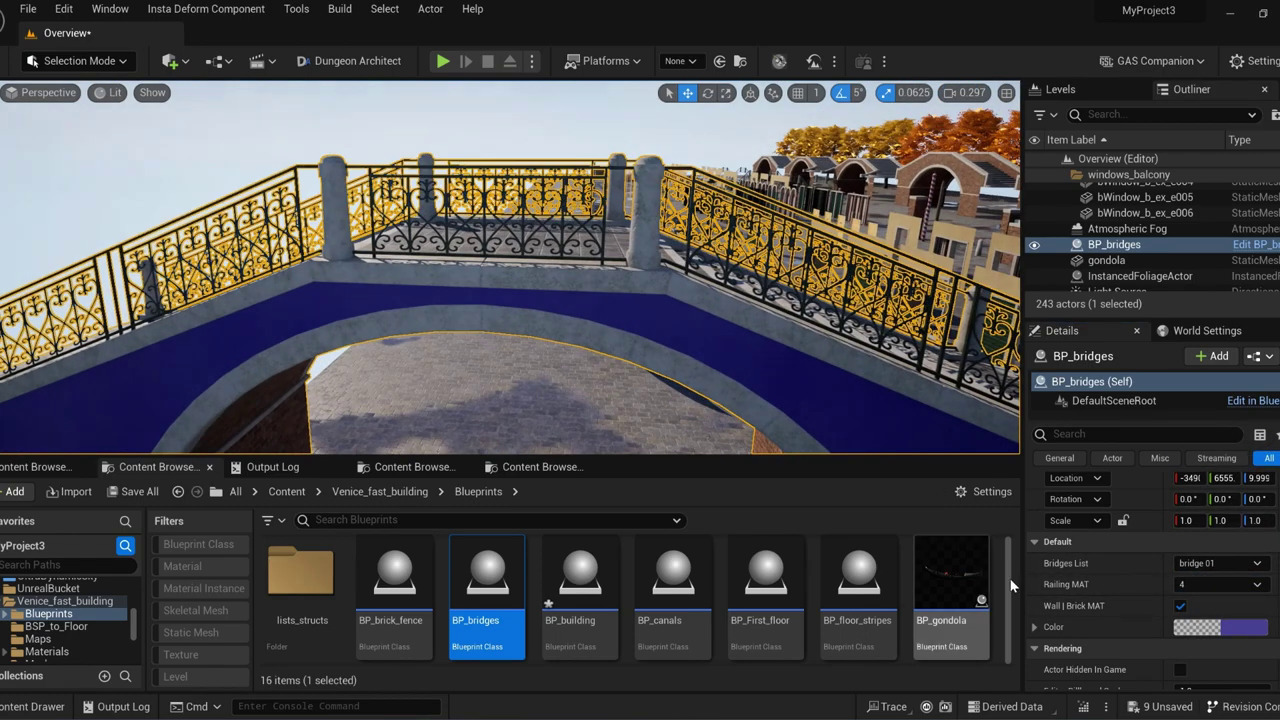
left_click(1215, 585)
left_click(1190, 451)
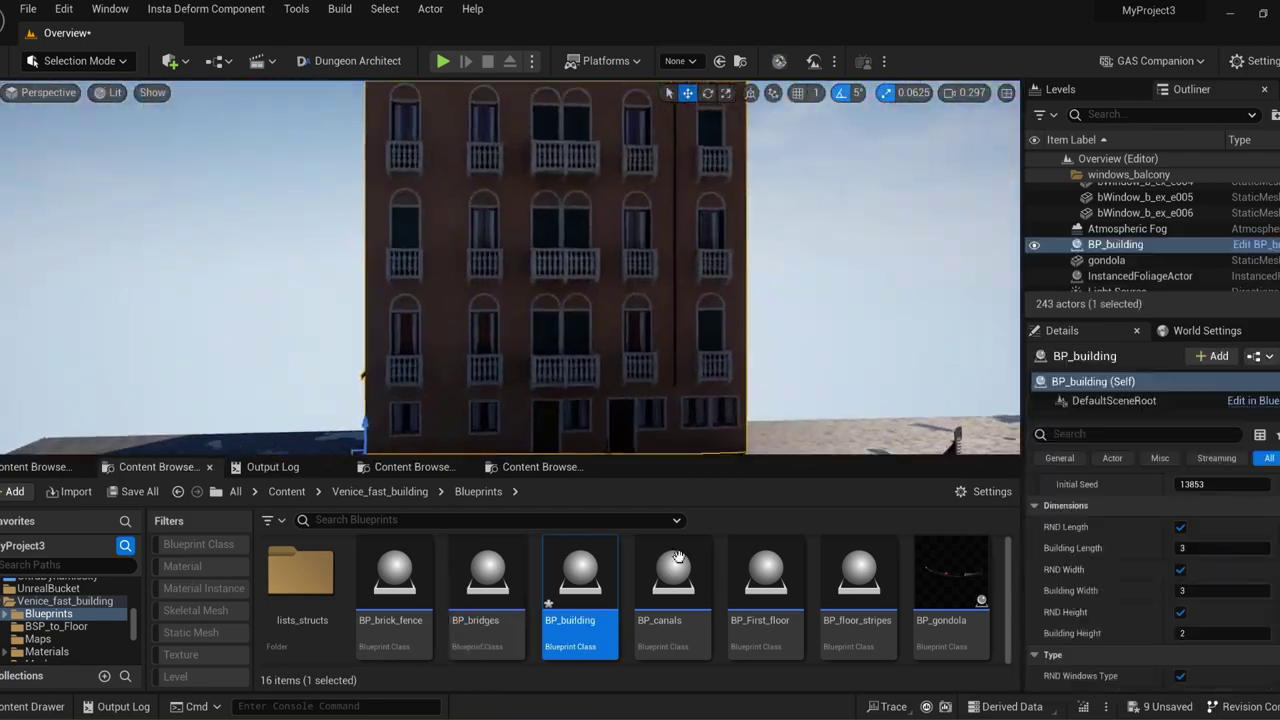
- Try a second BP_building with Initial Seed 256 beside the first one, and reselect the original building
scroll(1203, 627, "up", 3)
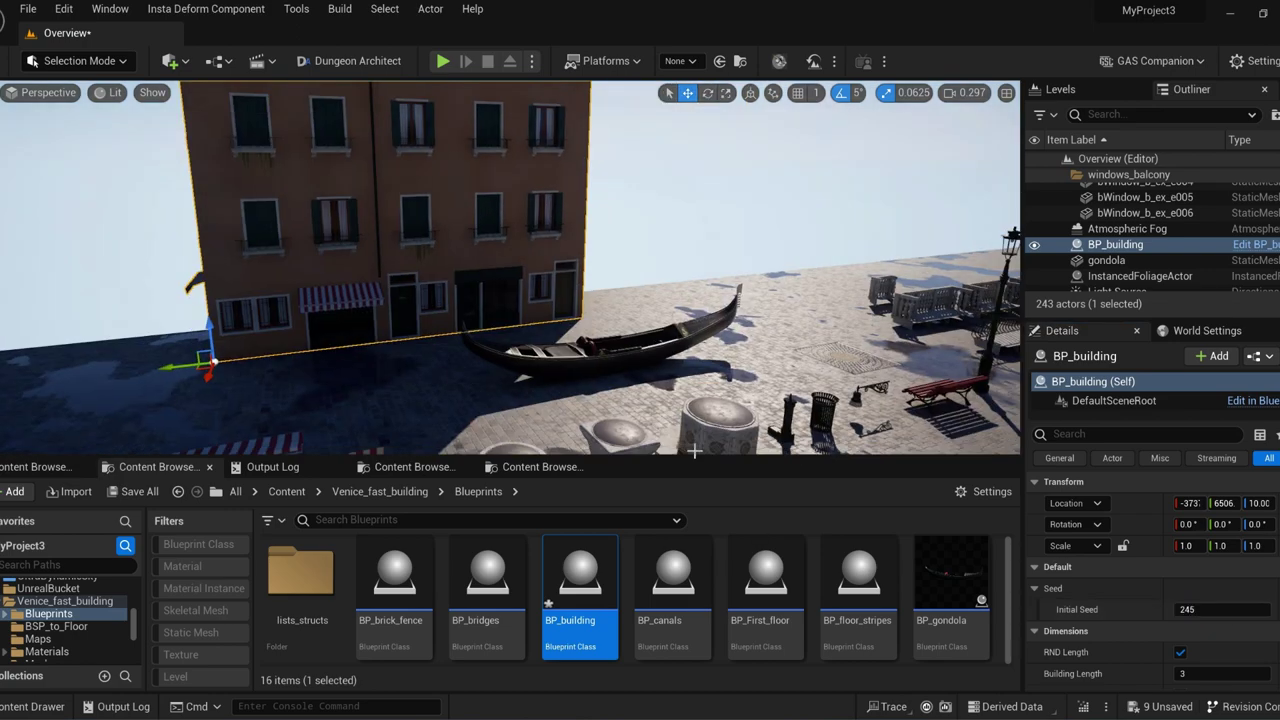
type("6")
key("Return")
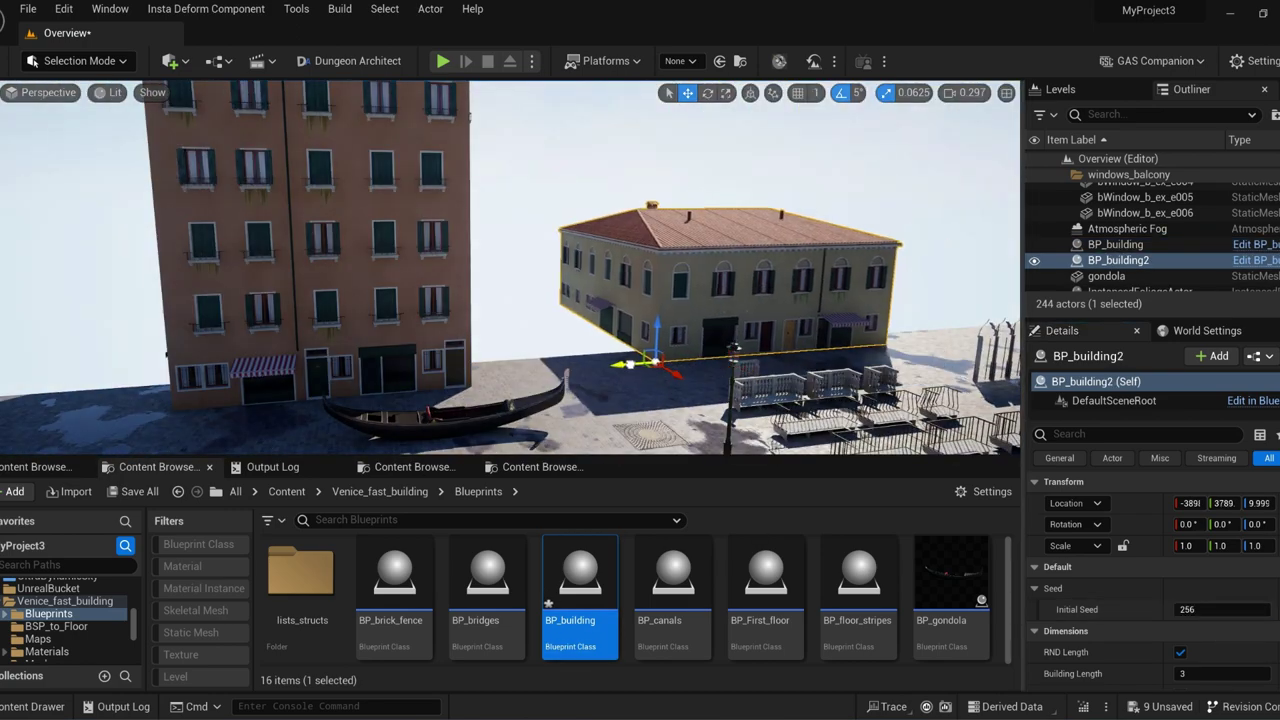
left_click(455, 300)
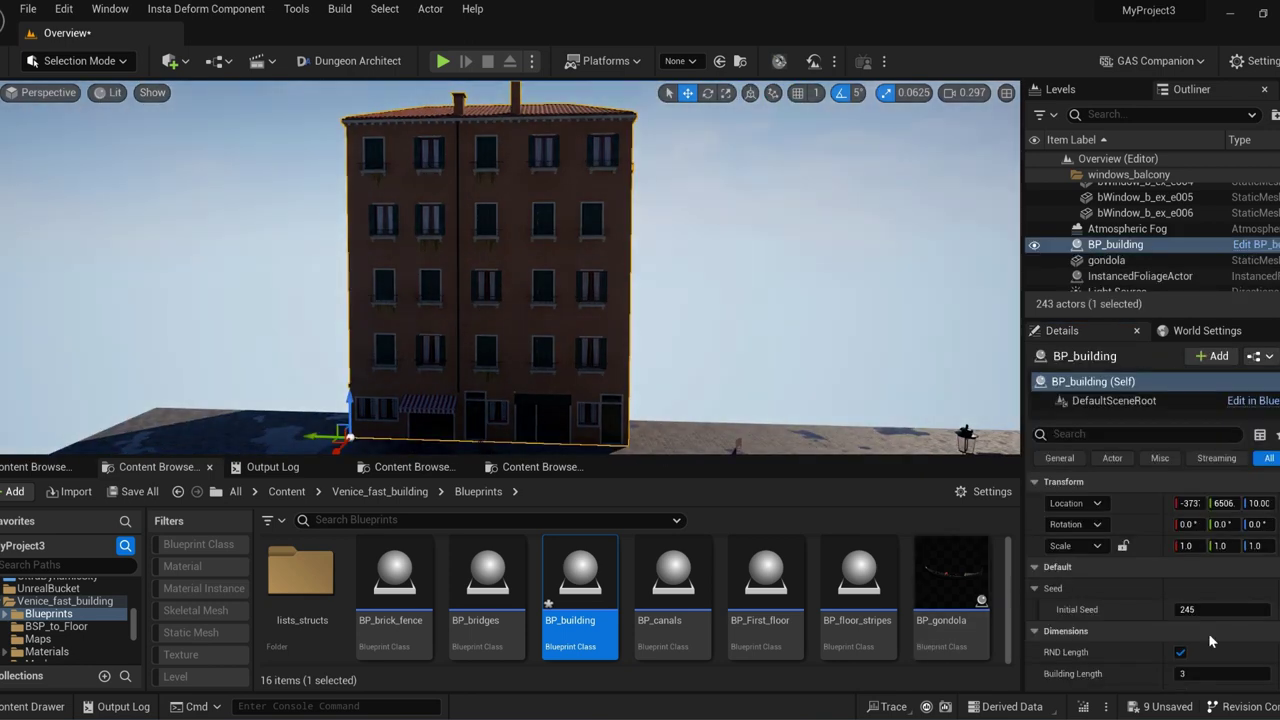
- Disable RND Length, set Initial Seed to 20, and try Building Length 6 before setting it to 8
scroll(1180, 609, "down", 1)
left_click(1180, 603)
left_click(1195, 624)
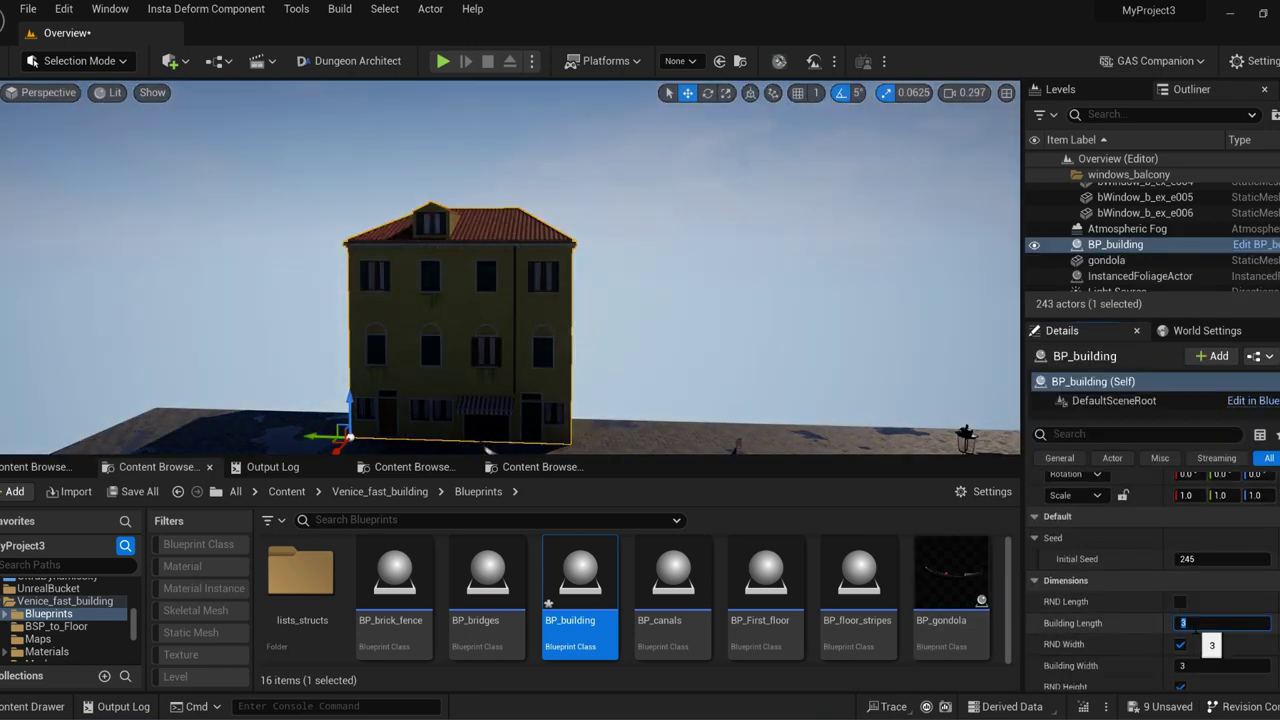
type("6")
key("Return")
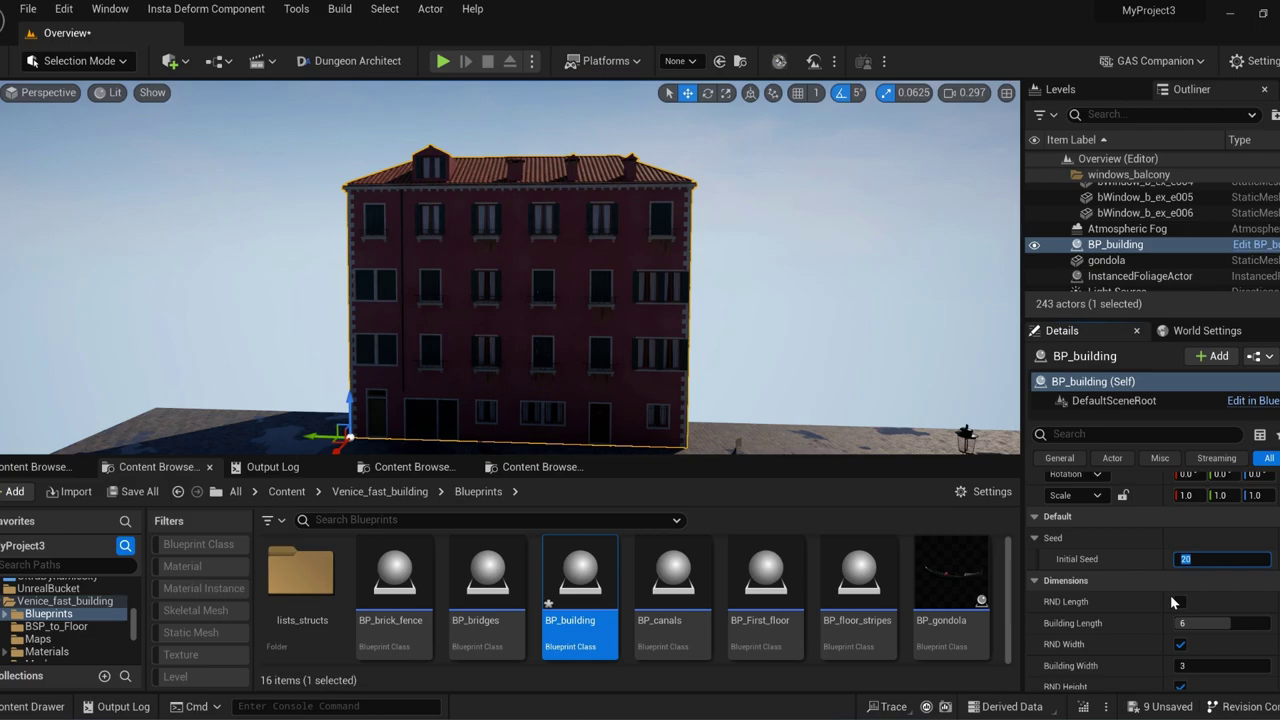
right_click_drag(687, 330, 687, 330)
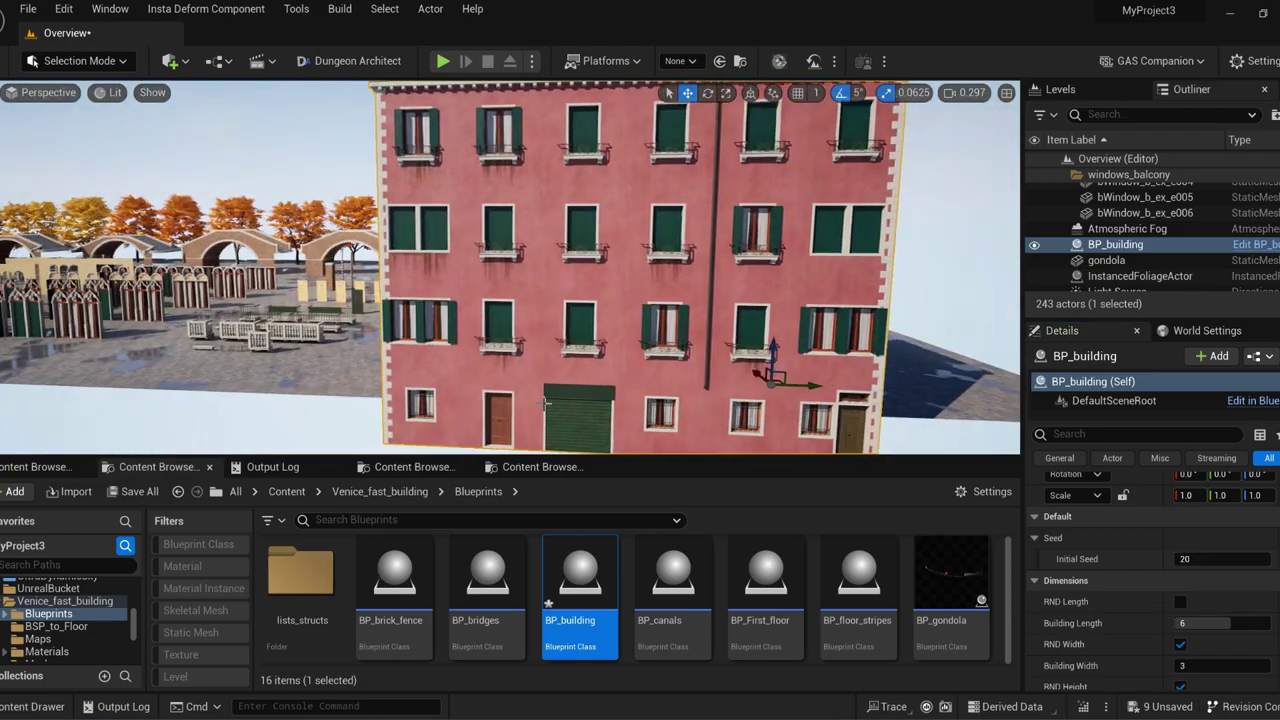
left_click(1212, 624)
type("8")
key("Return")
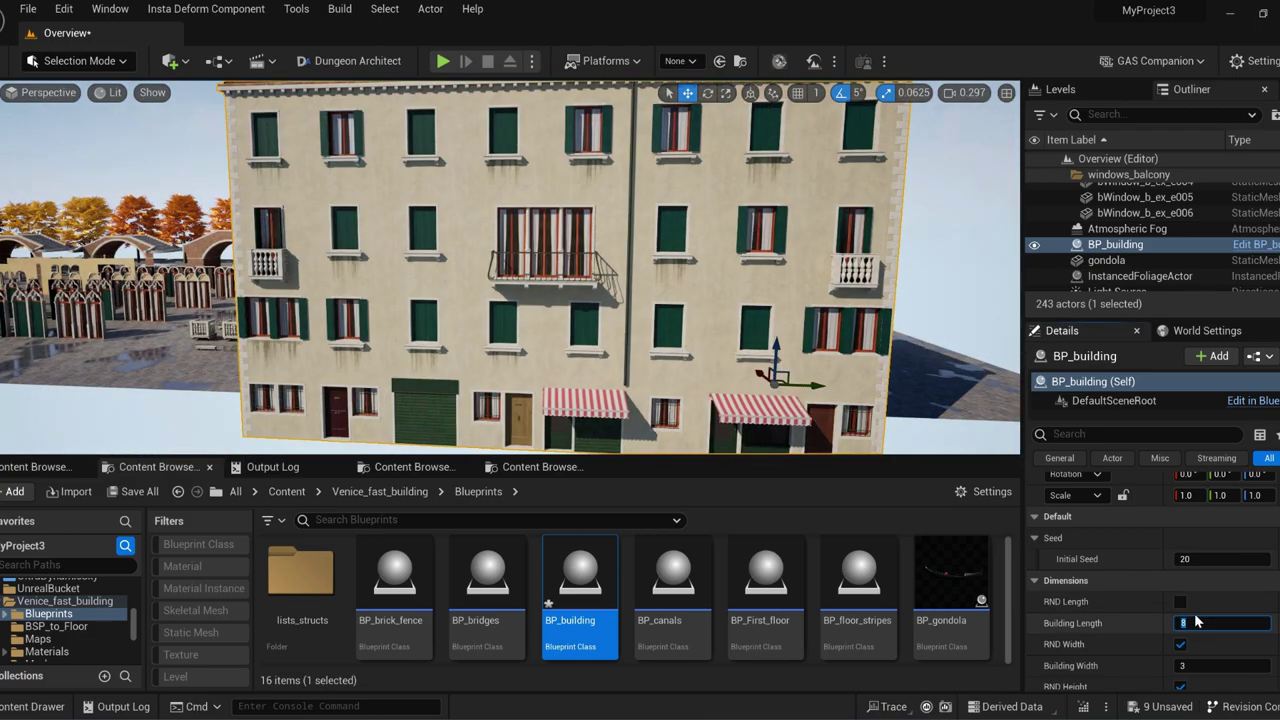
- Disable RND Width on the building and try Building Width 5 before setting it to 6
scroll(1190, 618, "down", 1)
left_click(1181, 618)
left_click(1205, 641)
type("5")
key("Return")
right_click_drag(760, 330, 760, 330)
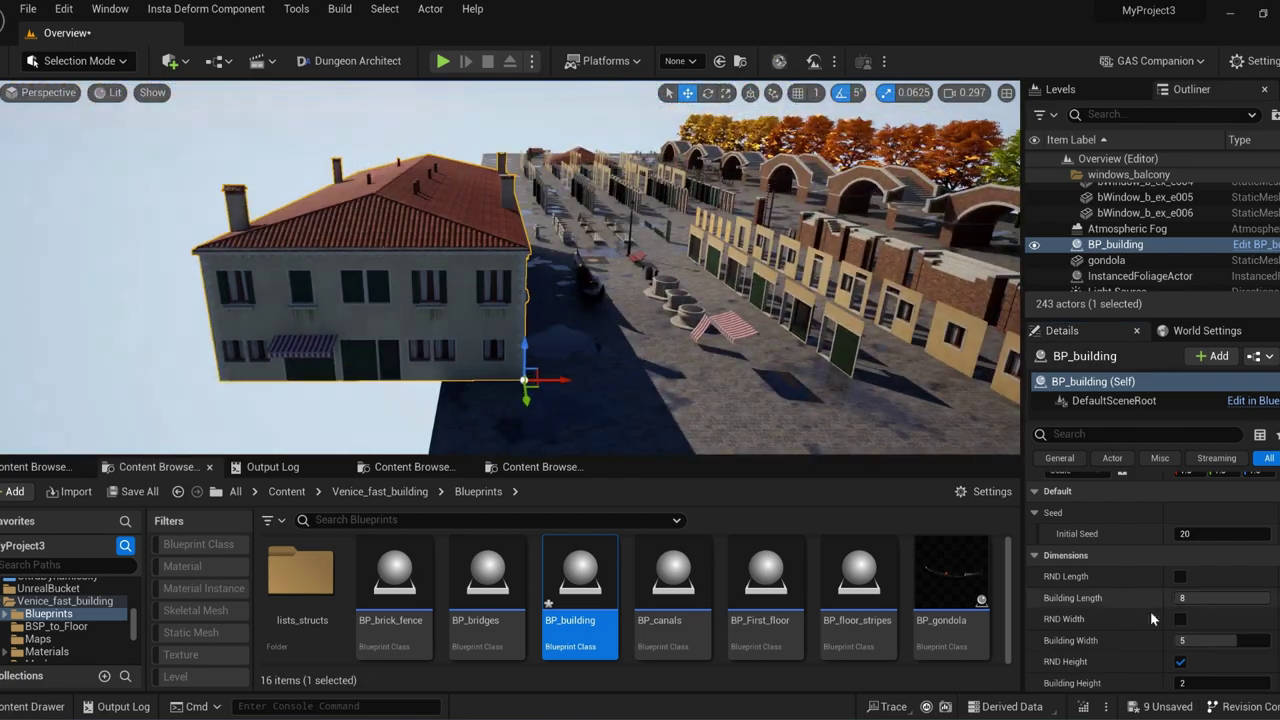
left_click_drag(1237, 641, 1252, 641)
right_click_drag(760, 330, 760, 330)
scroll(1180, 590, "down", 2)
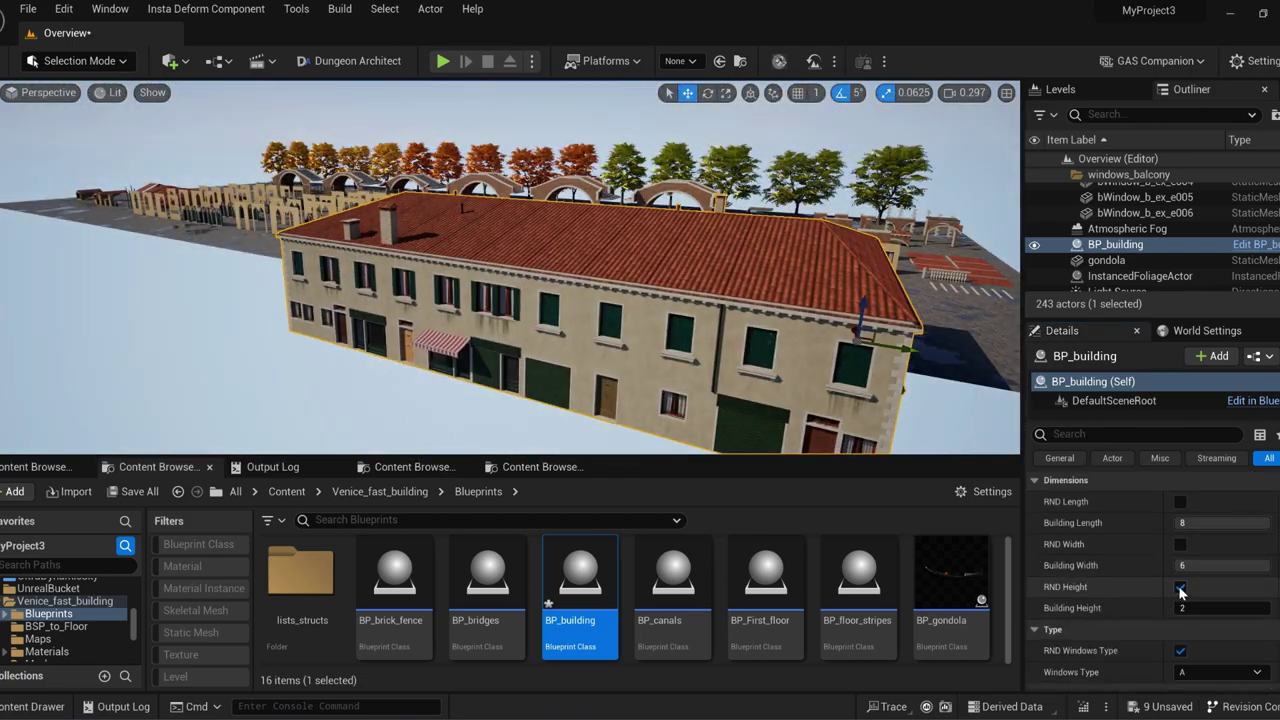
- Disable RND Height and RND Windows Type, setting Building Height to 5 and Windows Type to E
left_click(1181, 588)
left_click_drag(1206, 608, 1266, 608)
scroll(1180, 600, "down", 2)
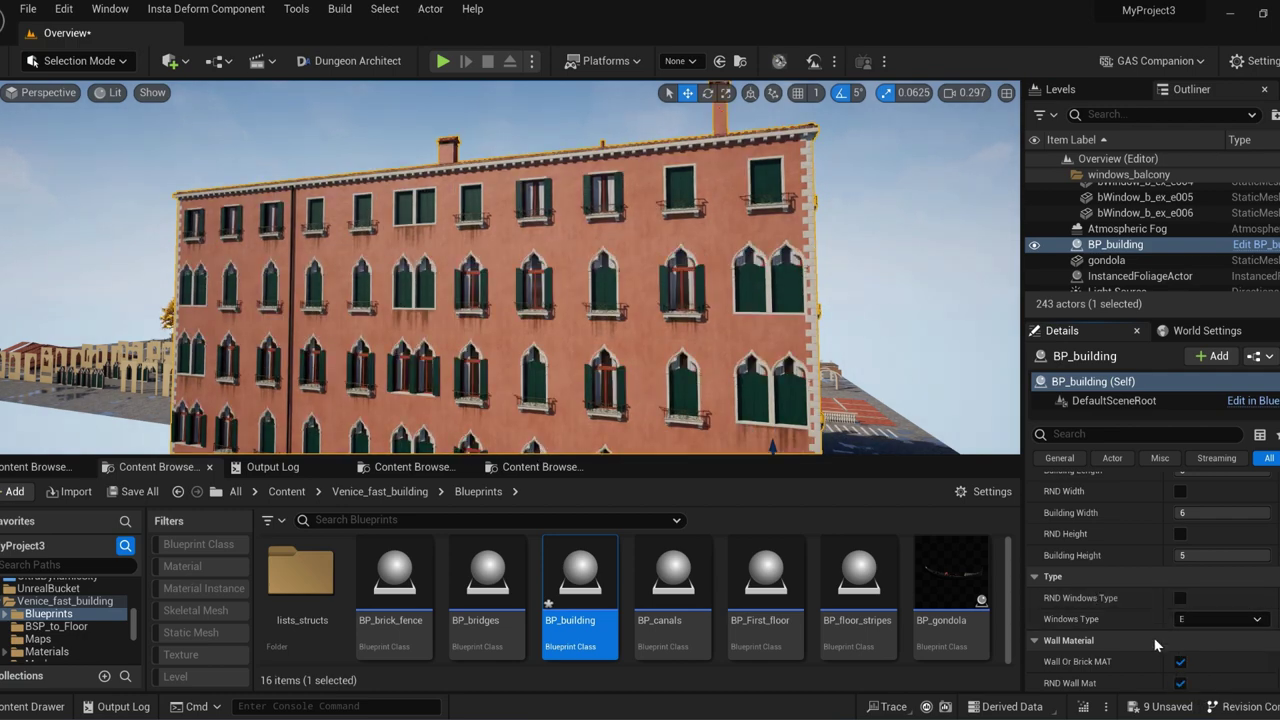
- Switch the building walls to brick by disabling Wall Or Brick MAT, and disable RND Wall Mat with Wall MAT 1
scroll(1160, 642, "down", 2)
key("w")
right_click_drag(760, 330, 760, 330)
left_click(1183, 611)
left_click(1183, 611)
key("s")
mouse_move(820, 370)
right_mouse_down()
mouse_move(840, 400)
mouse_move(840, 440)
mouse_move(830, 400)
mouse_move(810, 410)
mouse_move(840, 405)
mouse_move(835, 385)
right_mouse_up()
key("w")
key("s")
scroll(1177, 603, "down", 1)
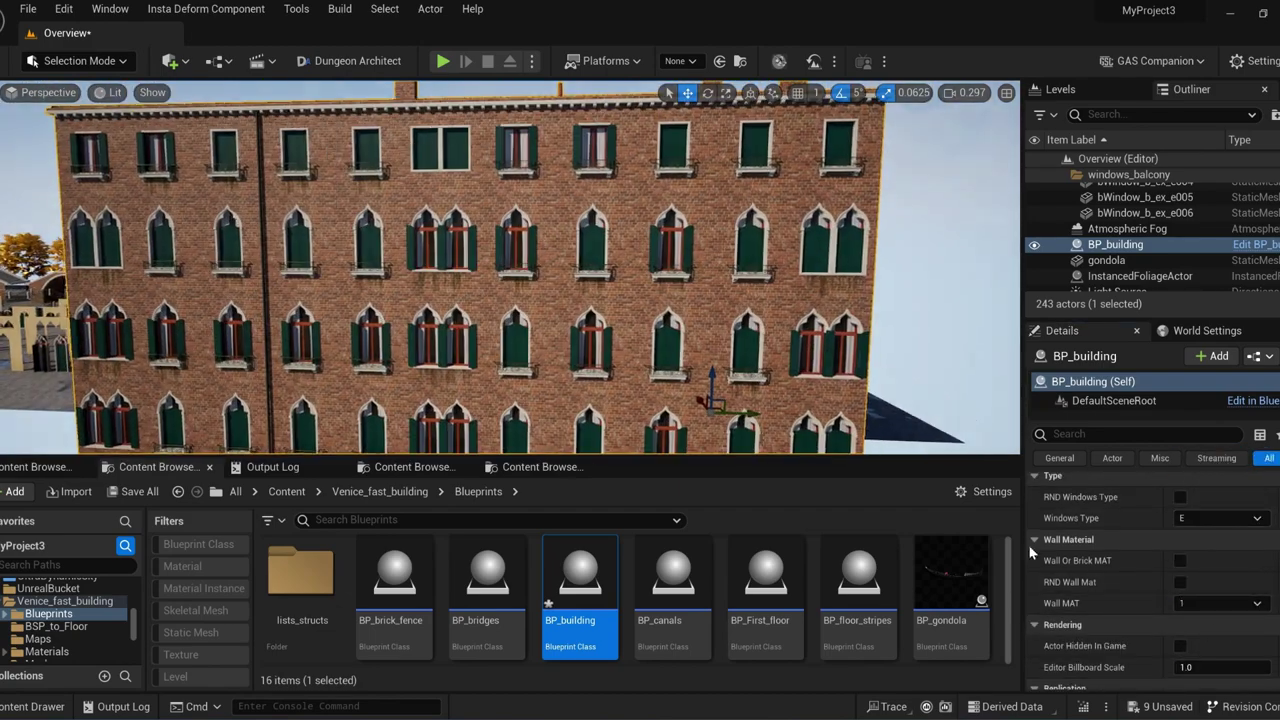
- Enable Wall Or Brick MAT to return to plaster walls and set Wall MAT to 2
left_click(1211, 604)
left_click(1179, 560)
left_click(1180, 561)
left_click(1211, 602)
left_click(1205, 478)
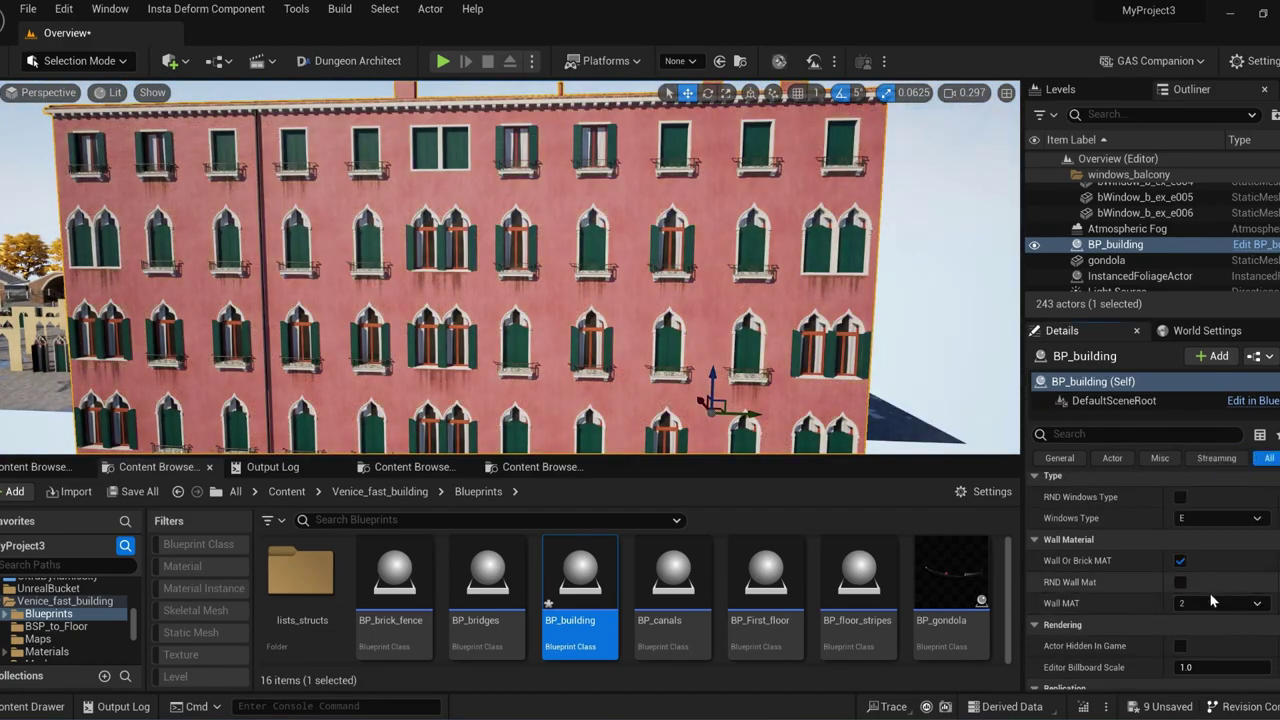
- Try further Wall MAT options on the building's plaster, ending with Wall MAT 7
left_click(1209, 602)
left_click(1200, 496)
left_click(1202, 603)
left_click(1197, 514)
left_click(1202, 605)
left_click(1194, 540)
left_click(1198, 604)
left_click(1184, 567)
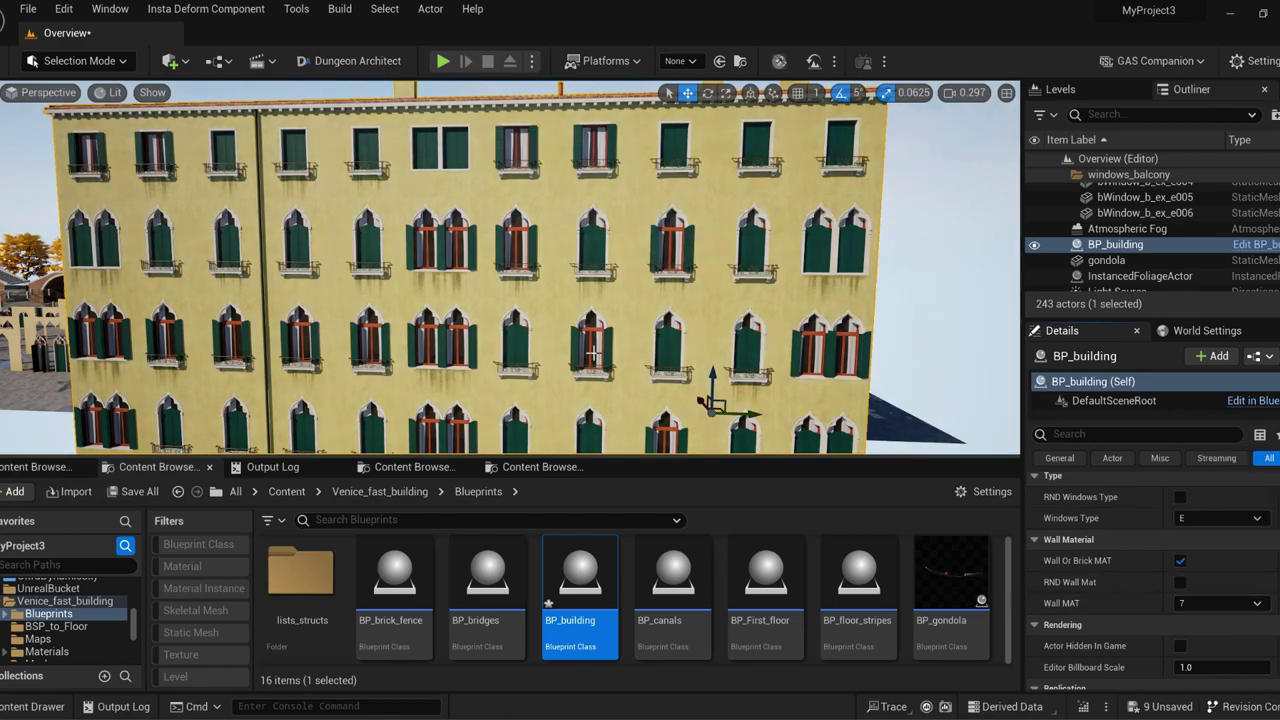
- Delete the building and place BP_canals on the pavement near the gondola
right_click_drag(592, 352, 560, 395)
scroll(1083, 566, "down", 2)
key("Delete")
left_click_drag(677, 594, 542, 386)
right_click_drag(542, 386, 640, 340)
key("f")
- Extend the canal wall's spline past the gondola and bend it around the stone wells
left_click_drag(450, 335, 660, 288)
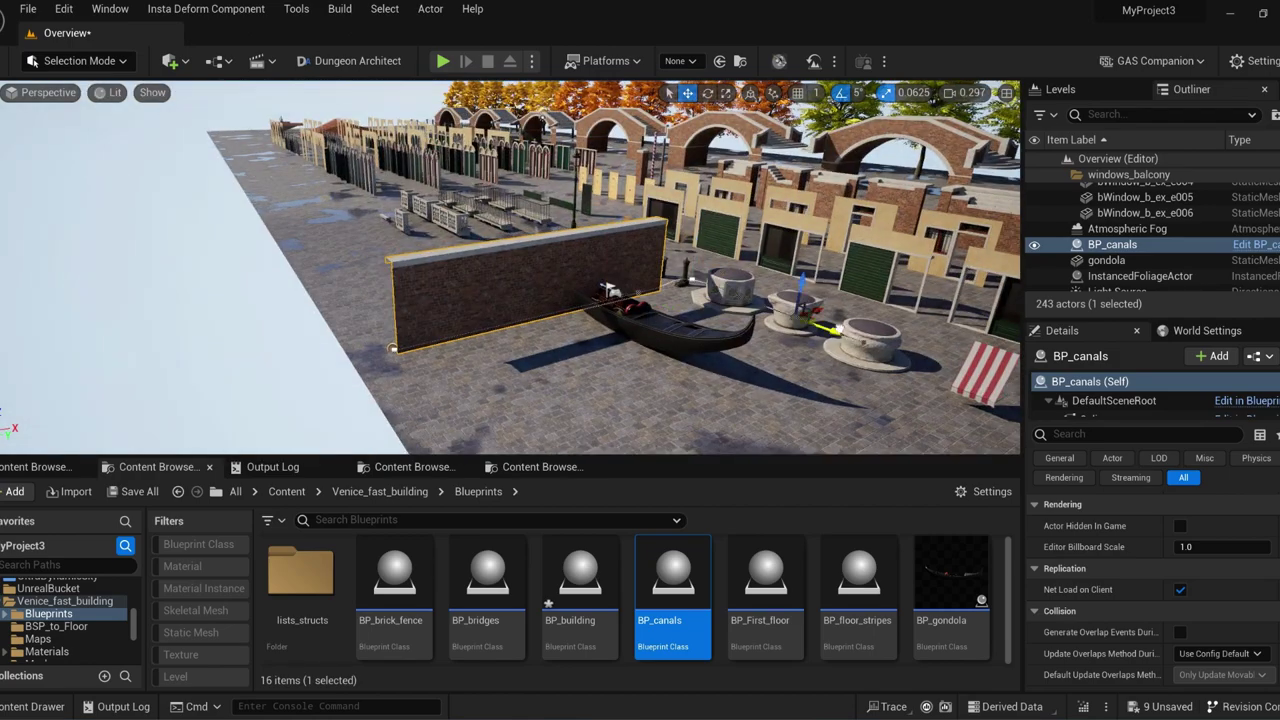
left_click_drag(826, 330, 930, 345)
right_click_drag(930, 345, 960, 380)
- Try the Flipped option for the canal wall's steps and turn it back off
scroll(1234, 620, "up", 8)
left_click(1181, 584)
right_click_drag(760, 330, 960, 345)
left_click(1179, 583)
right_click_drag(780, 431, 630, 415)
- Add a second steps element to the canal wall at Position 3, trying steps 02 before choosing steps 06
left_click(1246, 604)
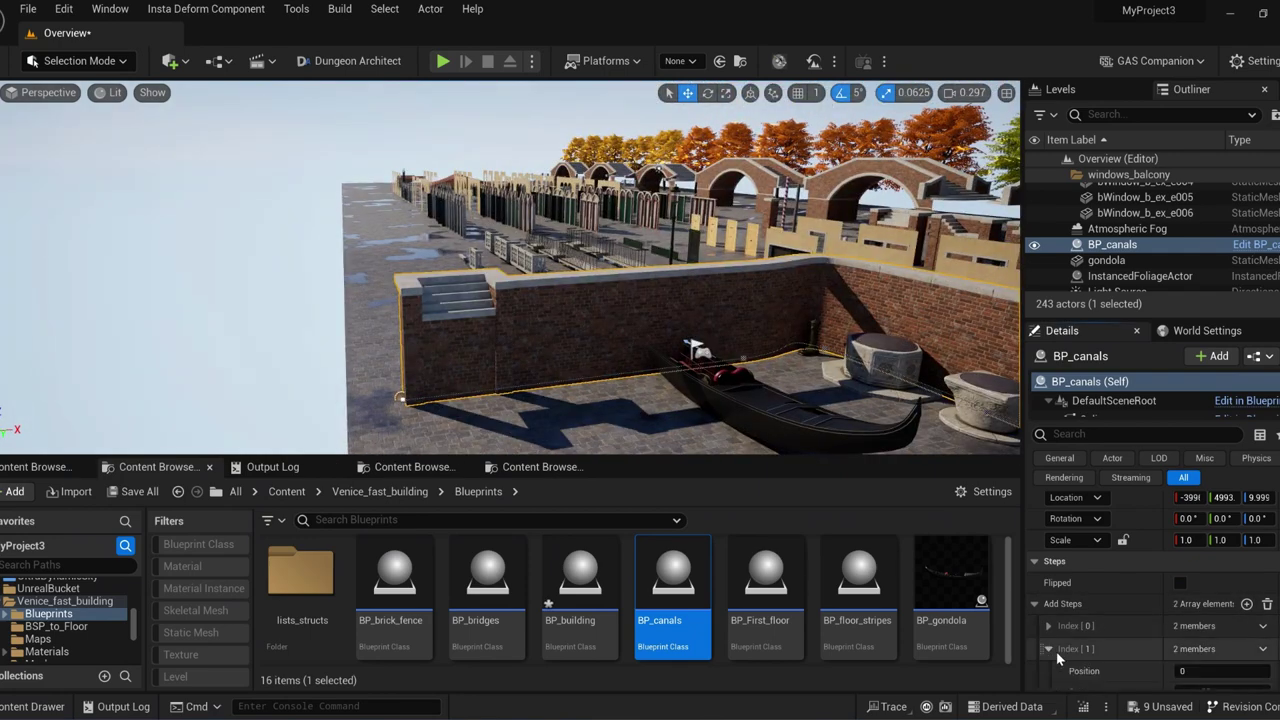
scroll(1056, 651, "down", 1)
left_click(1222, 621)
left_click(1188, 643)
left_click(1203, 597)
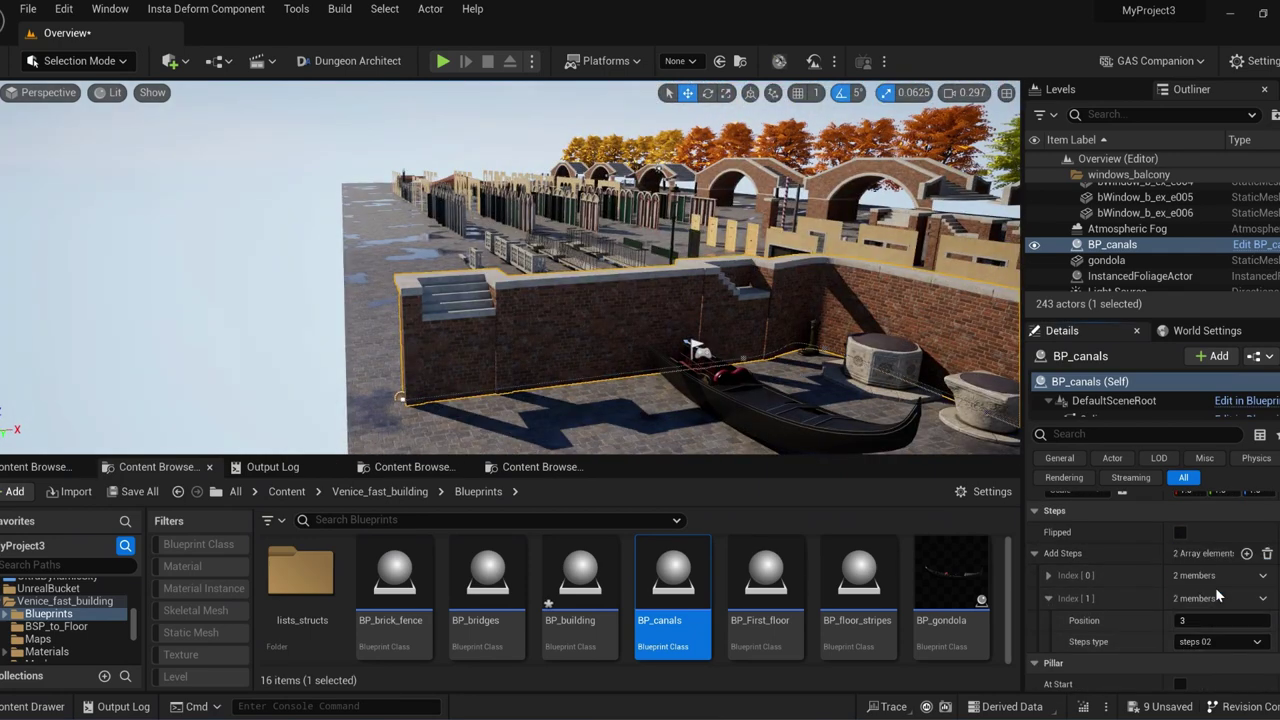
left_click(1194, 626)
- Set the canal wall pillars to At Start and Along Wall, with At End disabled and Skip Every 2
scroll(1134, 628, "down", 2)
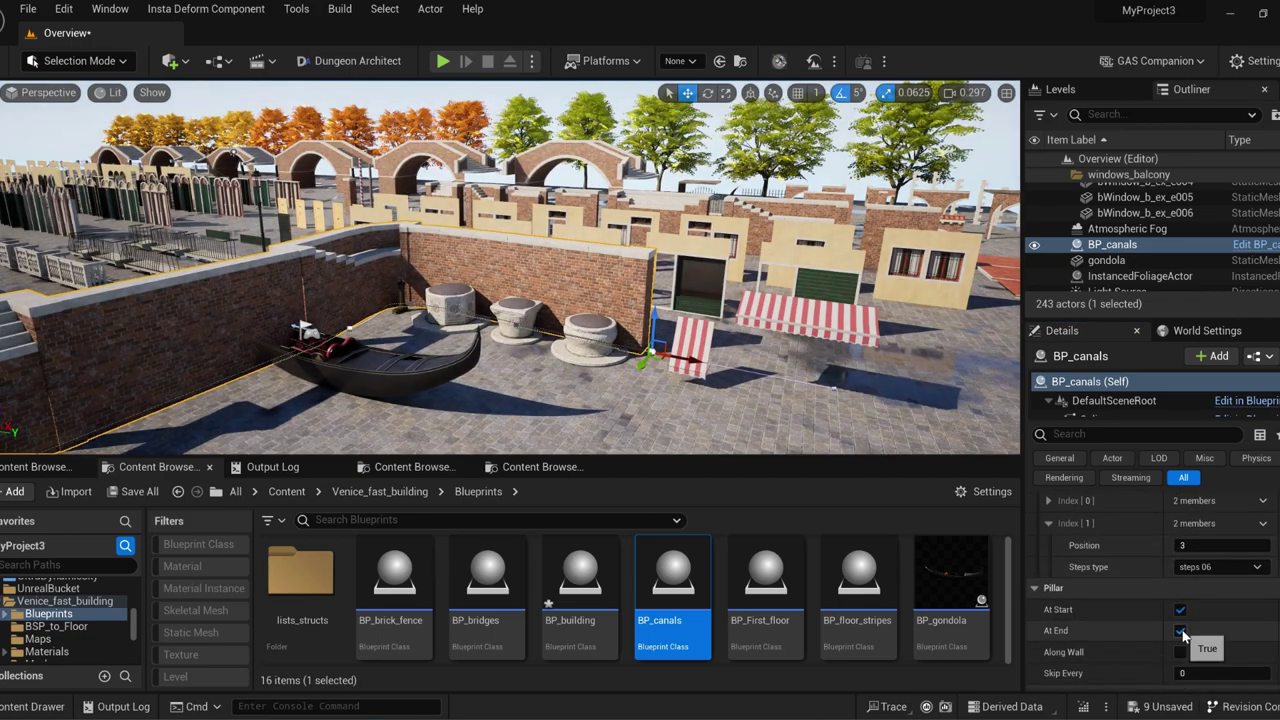
left_click(1180, 630)
left_click(1180, 652)
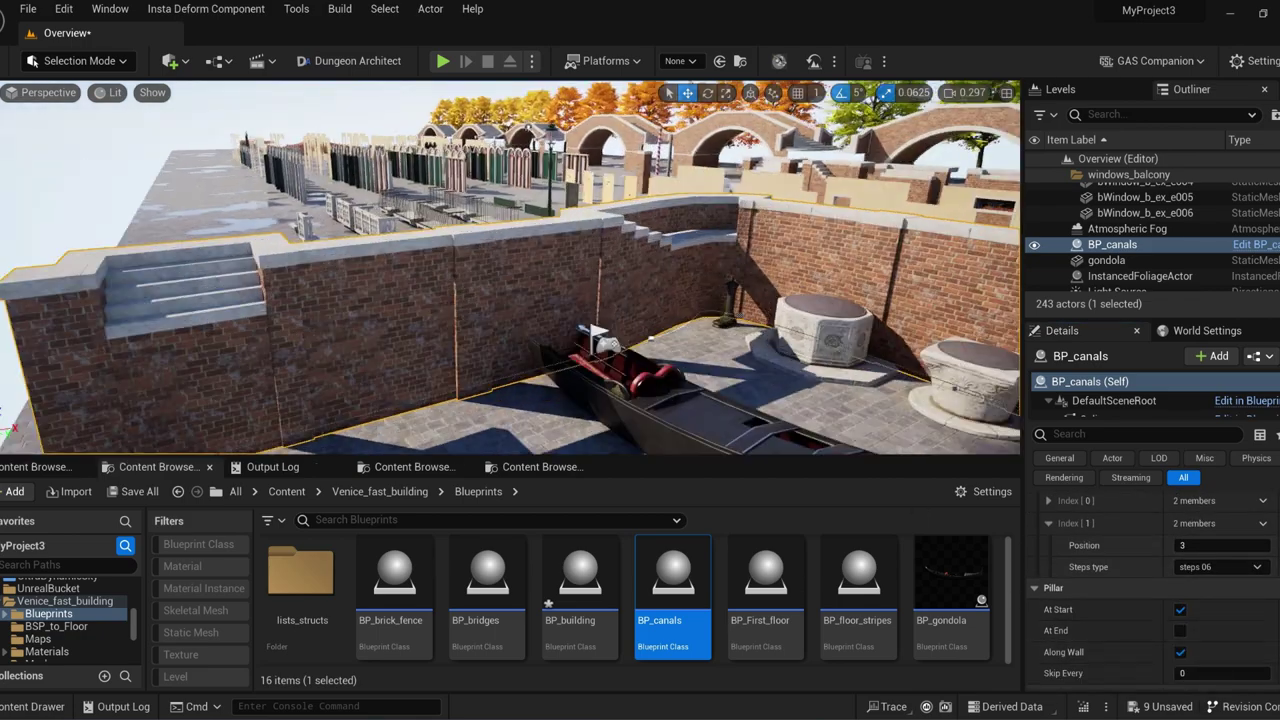
scroll(1206, 650, "down", 1)
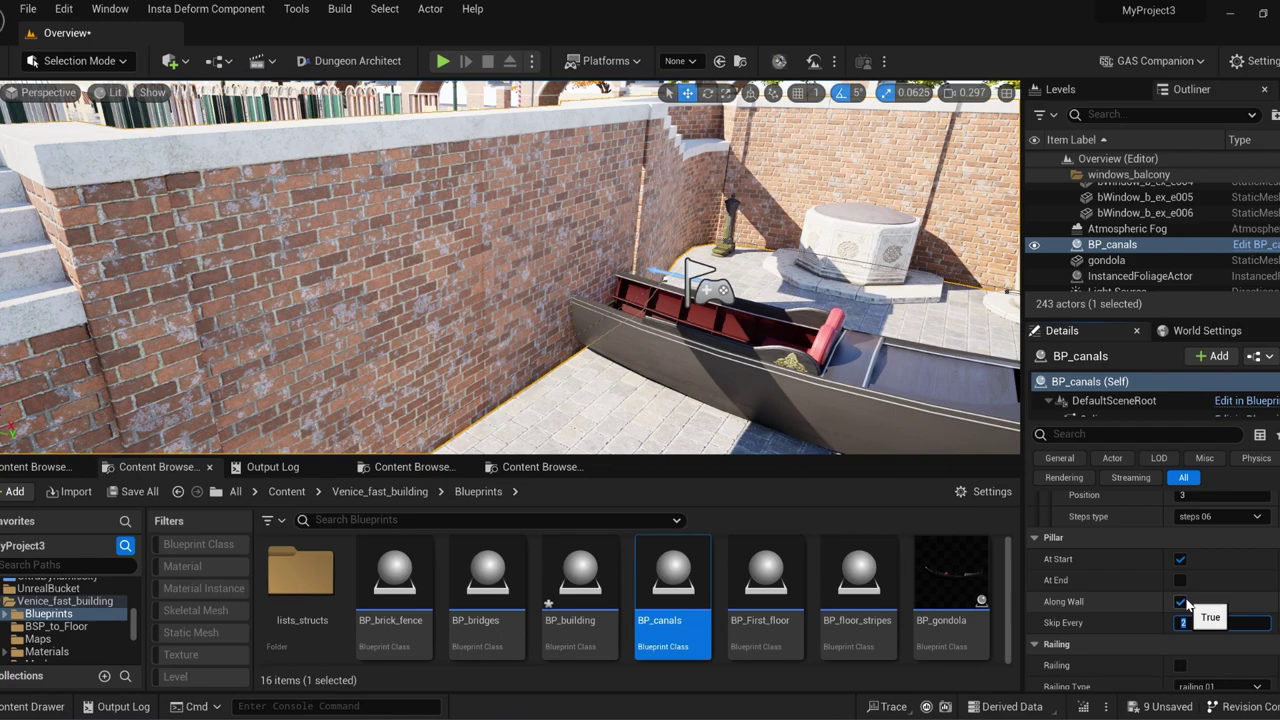
type("2")
key("Return")
- Enable the canal wall's railing, choosing railing 02 as Railing Type and 5 as Railing MAT
scroll(1184, 604, "down", 1)
scroll(1206, 612, "down", 1)
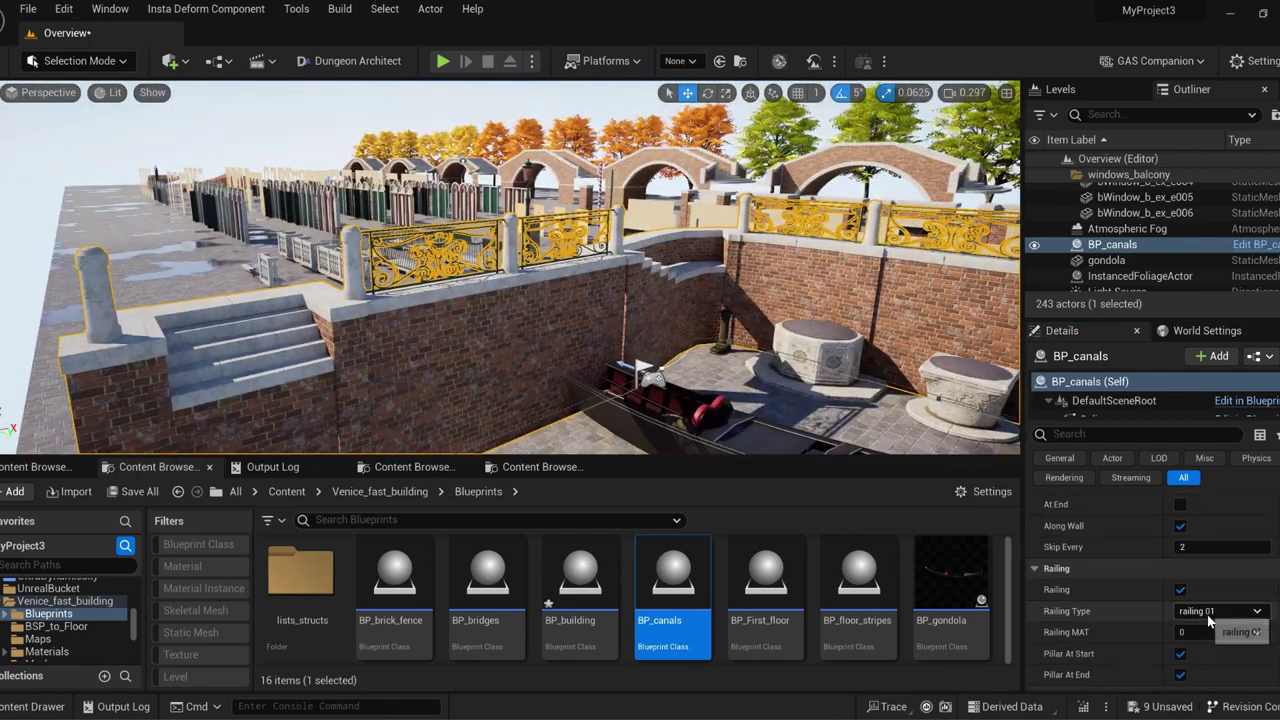
left_click(1210, 611)
left_click(1218, 648)
left_click(1192, 626)
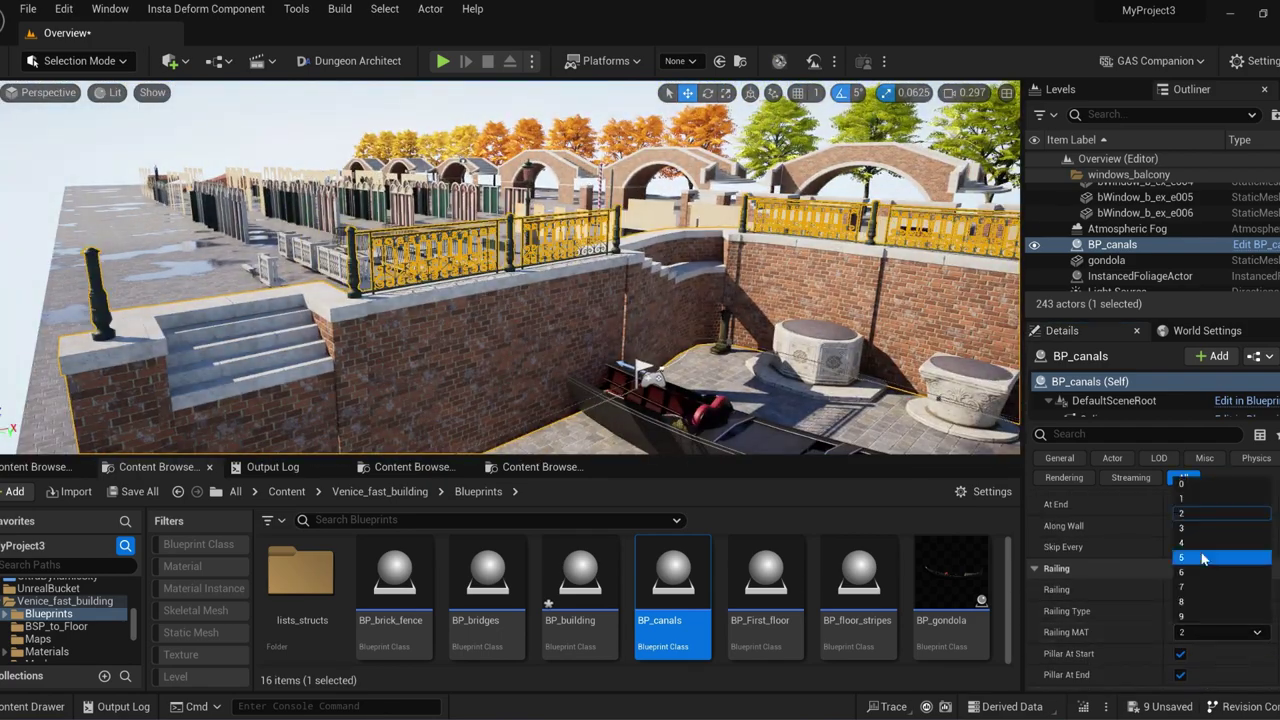
left_click(1200, 557)
- Toggle the railing's Pillar At Start and Pillar At End options while viewing the wall ends
scroll(1185, 640, "down", 1)
left_click(1181, 630)
left_click(1180, 652)
right_click_drag(640, 290, 820, 290)
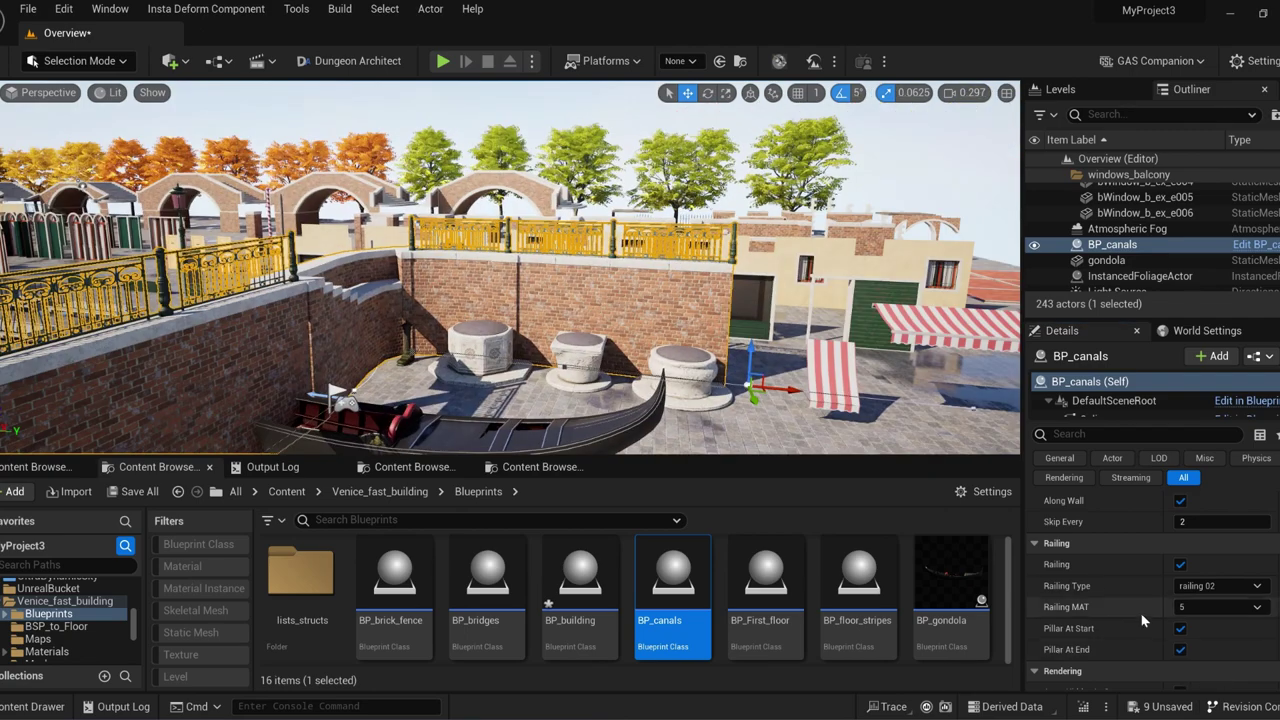
- Delete the canal wall, place BP_First_floor in the level, and bring up its wall options
scroll(1194, 614, "down", 3)
right_click_drag(640, 290, 350, 280)
key("Delete")
right_click_drag(550, 280, 620, 340)
left_click_drag(766, 580, 545, 345)
right_click_drag(545, 345, 300, 255)
scroll(1158, 609, "up", 5)
scroll(1165, 600, "up", 3)
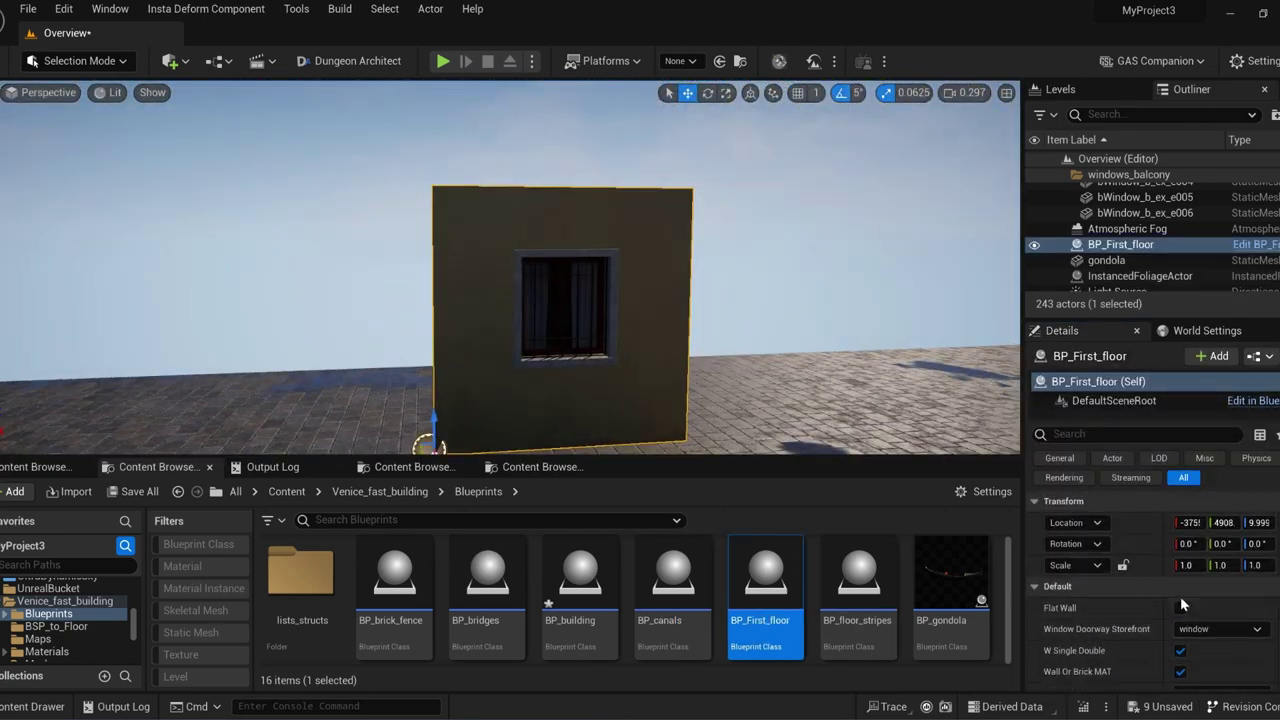
- Toggle Flat Wall on the first-floor module and switch its type to doorway, followed by storefront
left_click(1180, 609)
left_click(1222, 630)
left_click(1210, 661)
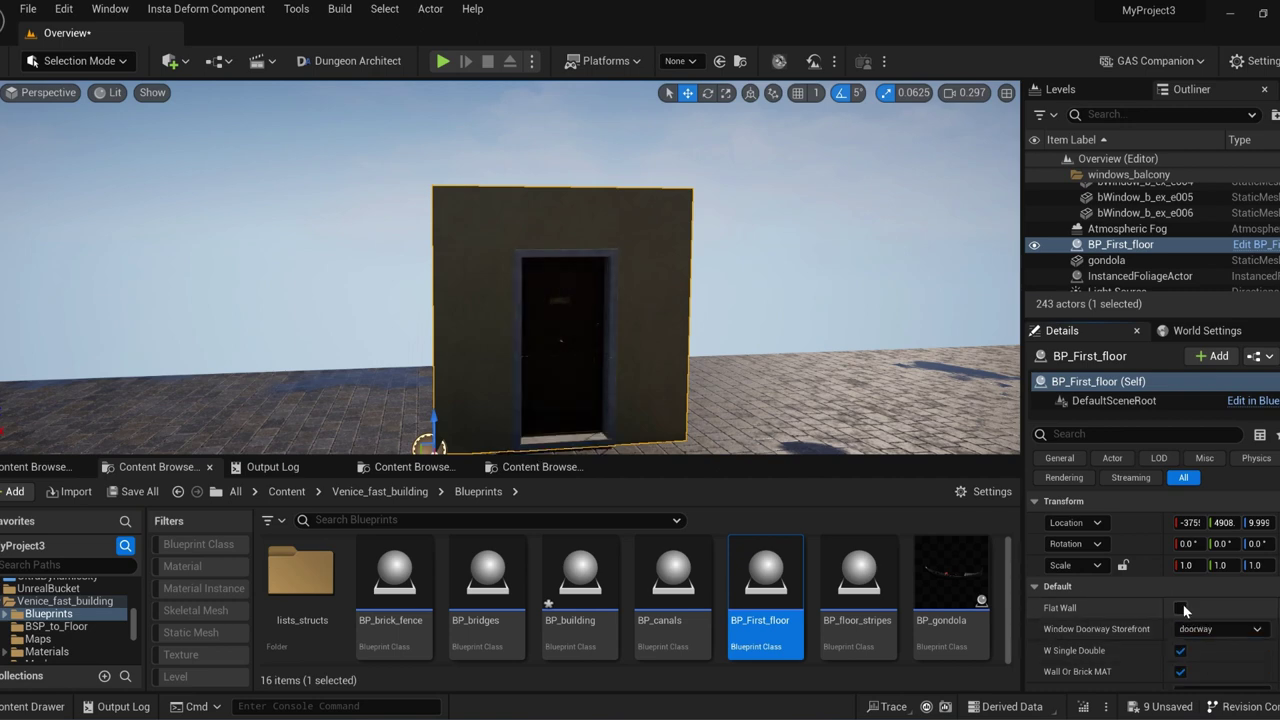
left_click(1181, 609)
left_click(1181, 609)
left_click(1235, 631)
left_click(1210, 676)
- Disable W Single Double, return the module to a double window, and set Wall MAT to 4
scroll(1182, 628, "down", 1)
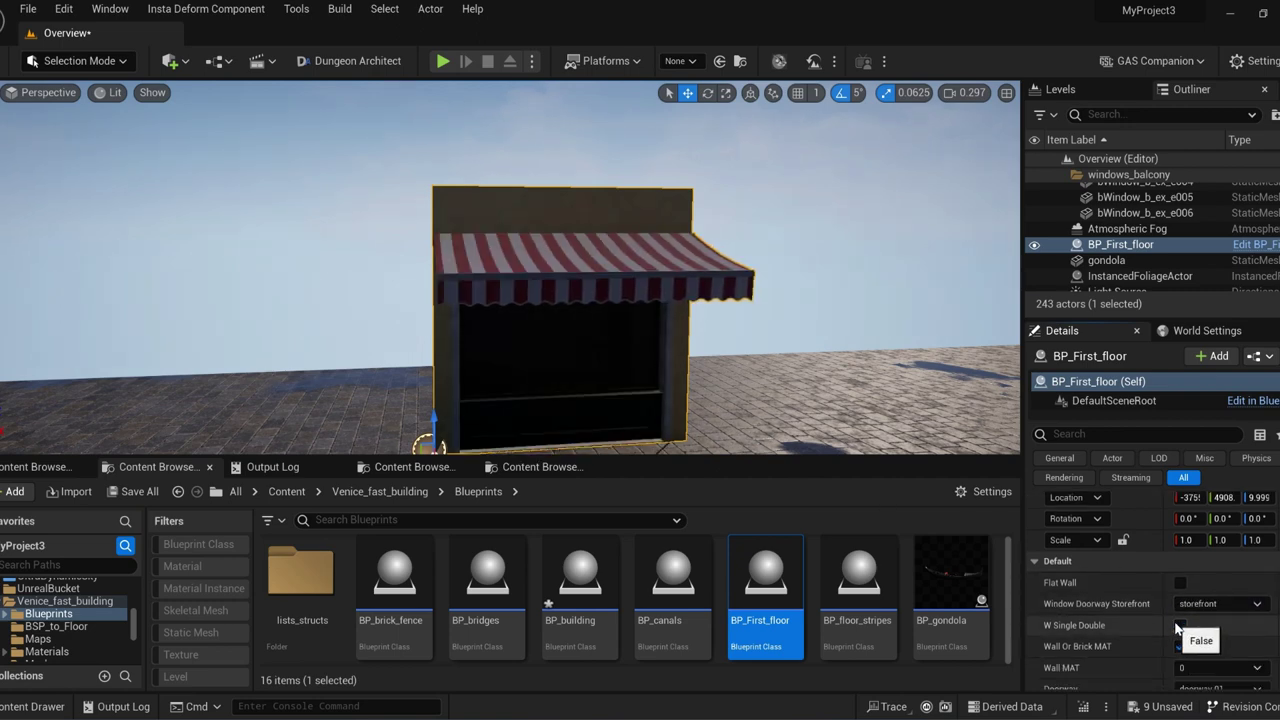
left_click(1200, 636)
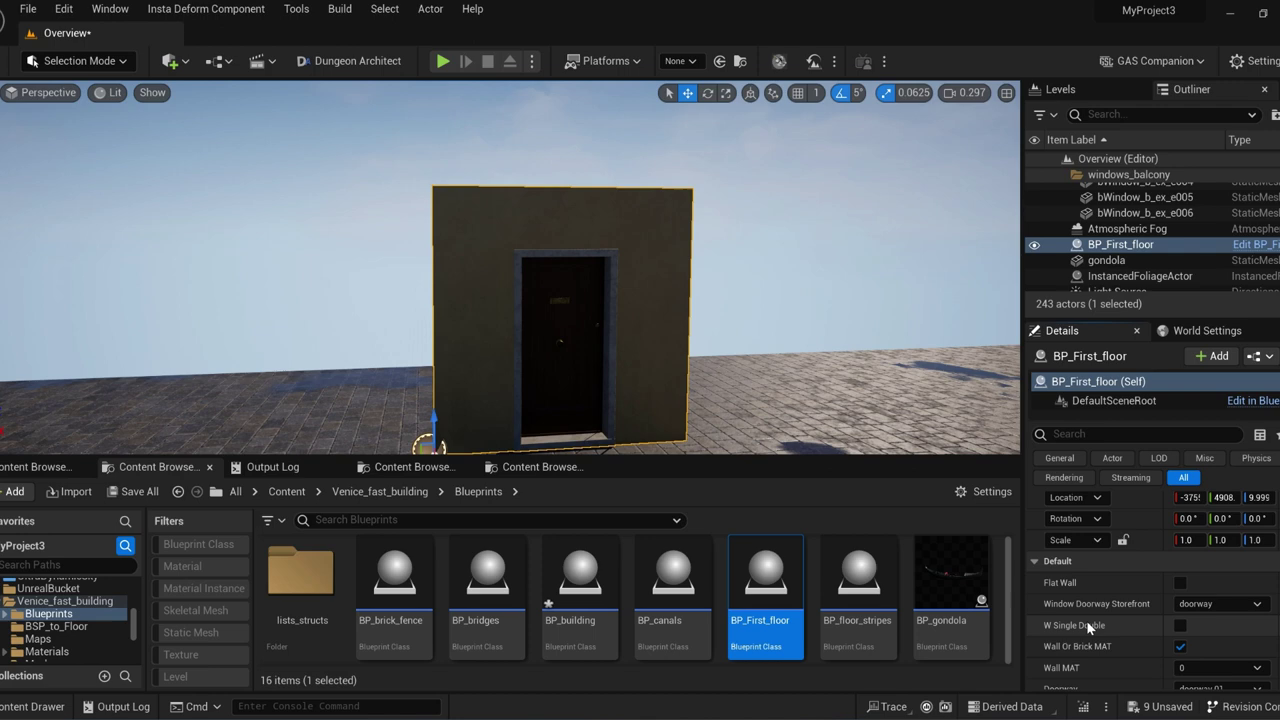
left_click(1208, 621)
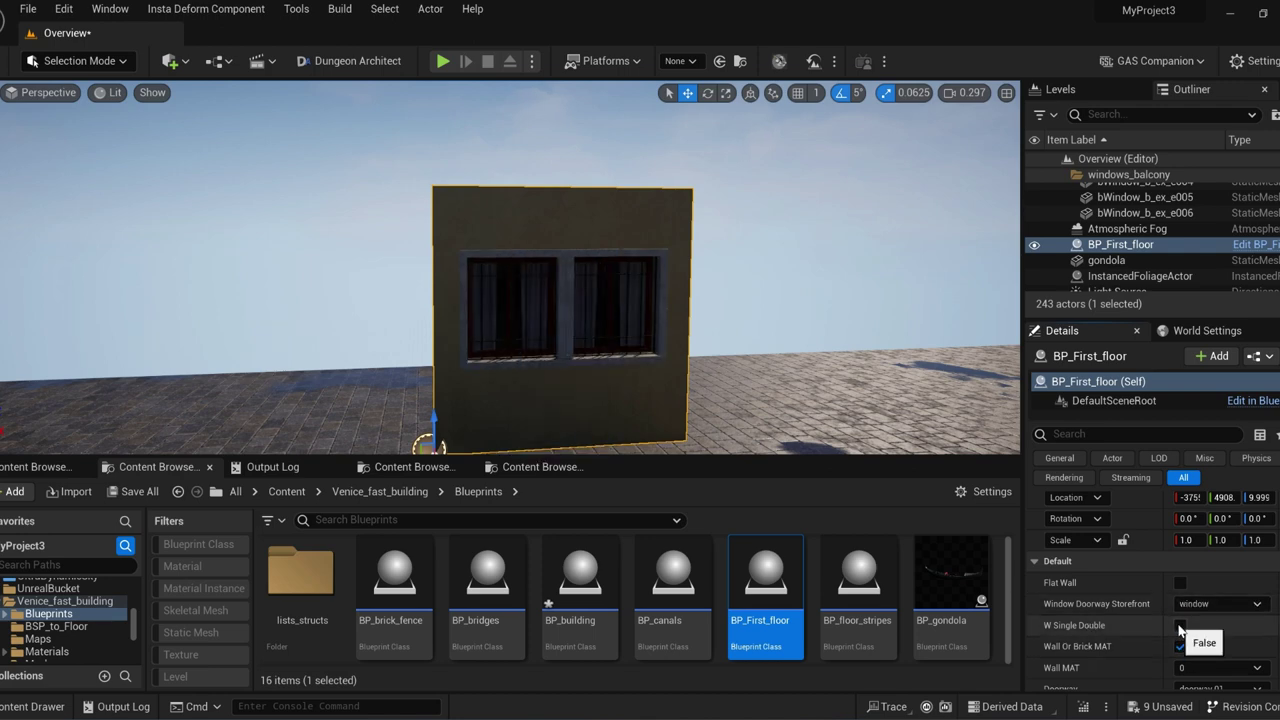
left_click(1180, 647)
scroll(1195, 620, "down", 3)
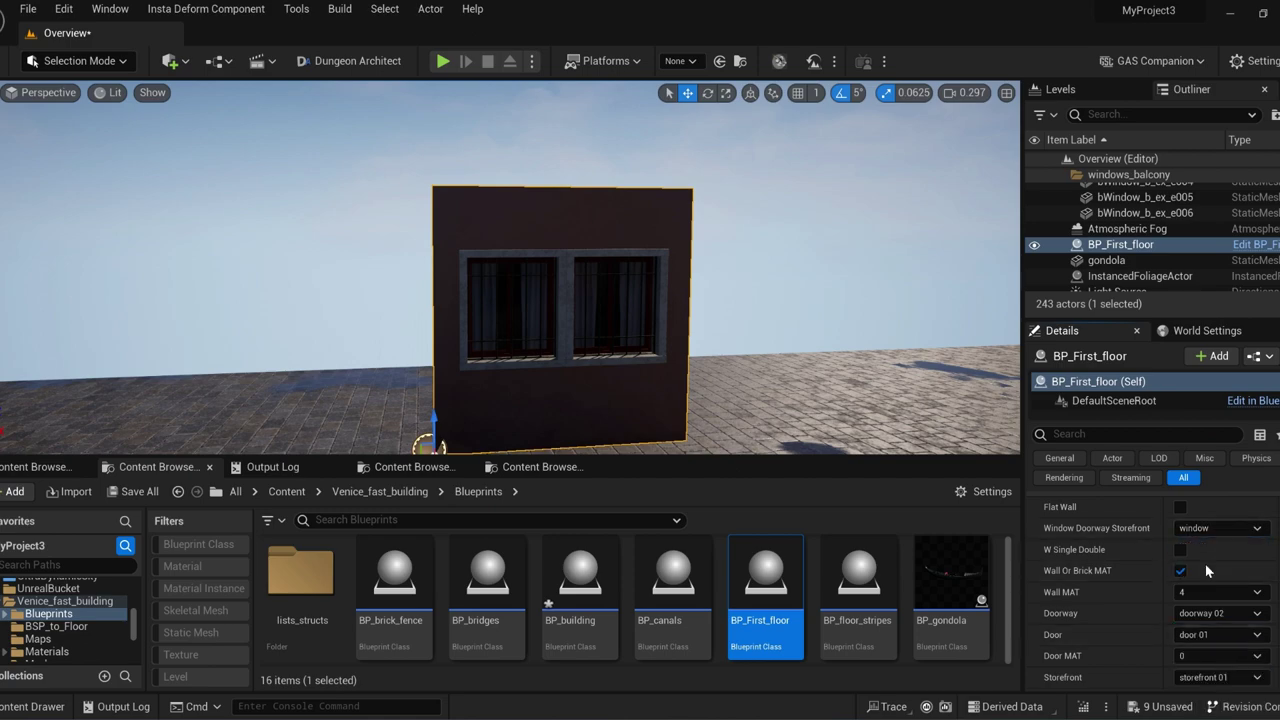
- Switch the first-floor module to doorway and try several Doorway variants, ending with doorway 06
left_click(1205, 564)
left_click(1209, 618)
left_click(1208, 673)
left_click(1212, 619)
left_click(1208, 688)
left_click(1204, 618)
left_click(1206, 702)
- Set Door to door 02 and rotate the first-floor module so its front faces the sunlight
left_click(1208, 638)
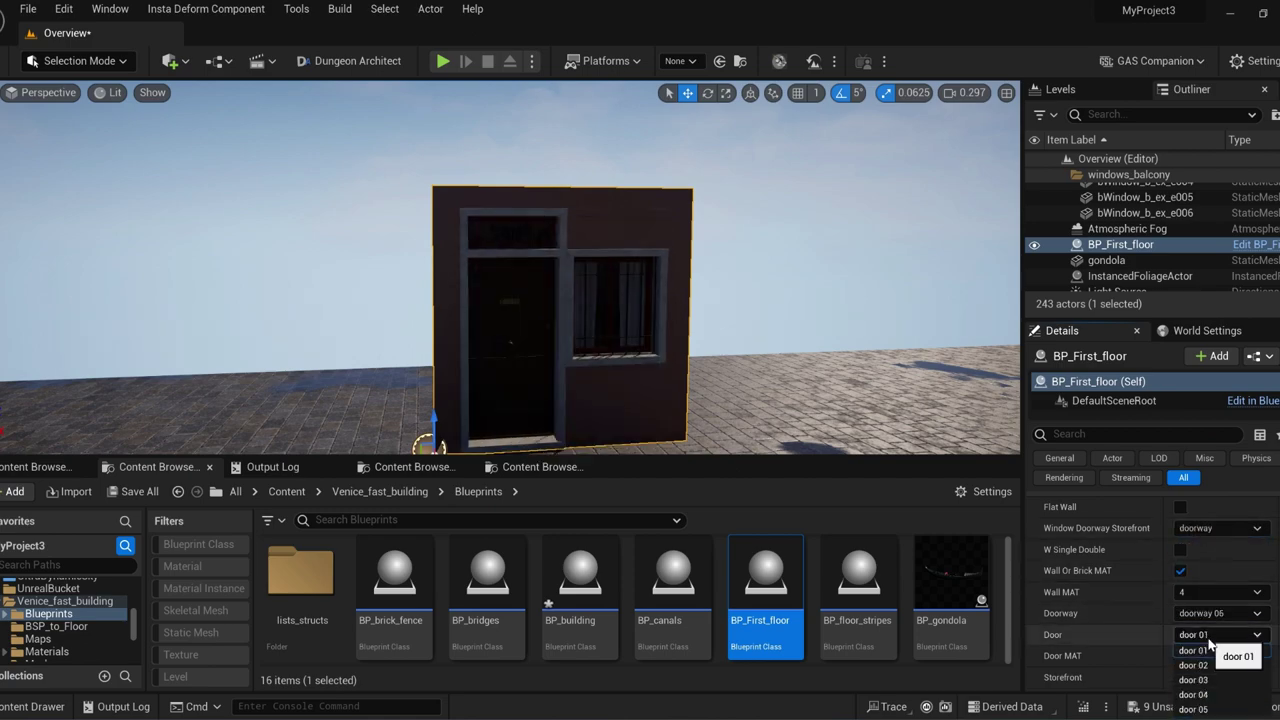
left_click_drag(800, 320, 570, 360, "alt")
key("e")
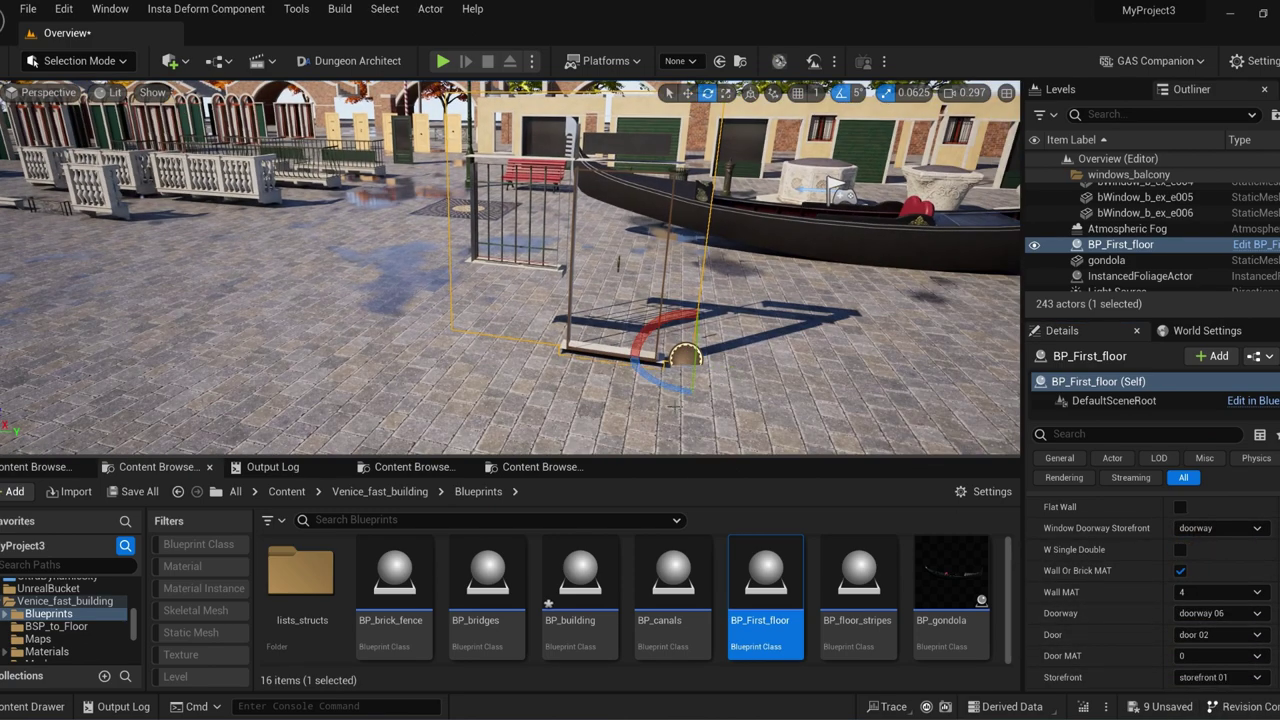
left_click_drag(728, 388, 800, 385)
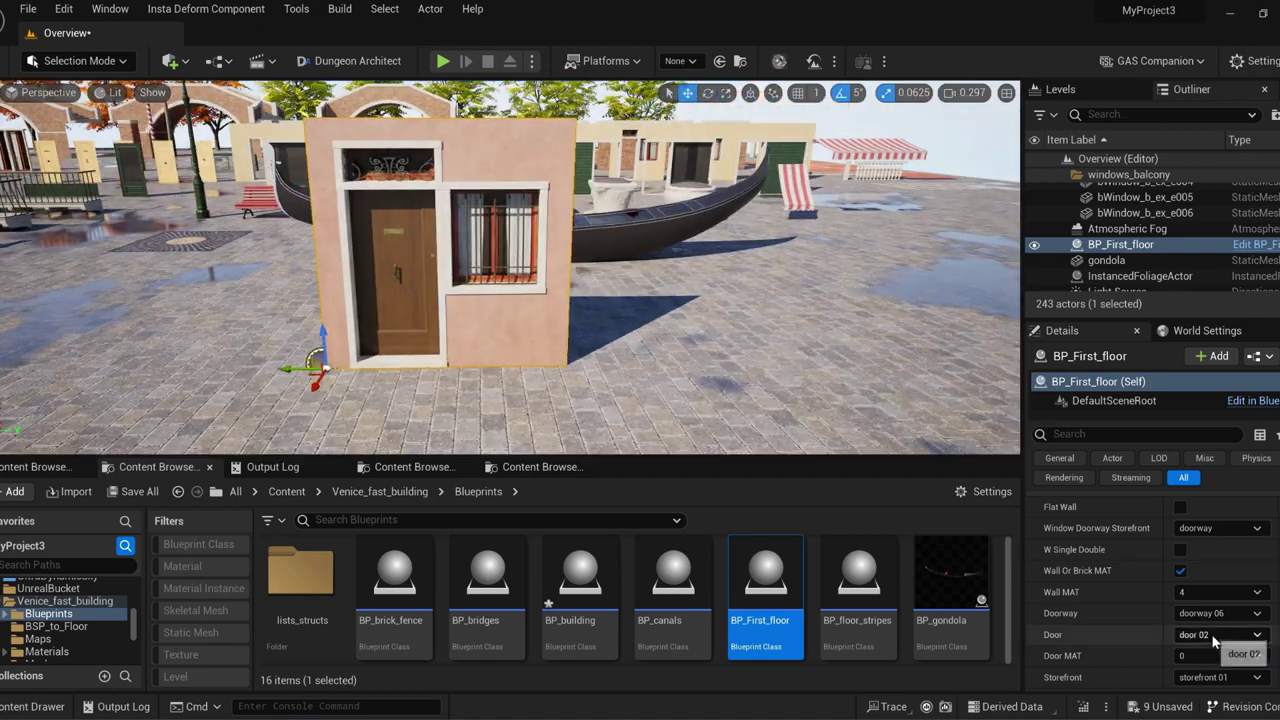
- Try door 04, set Door to door 05, and switch the first-floor module to storefront
left_click(1215, 635)
left_click(1200, 657)
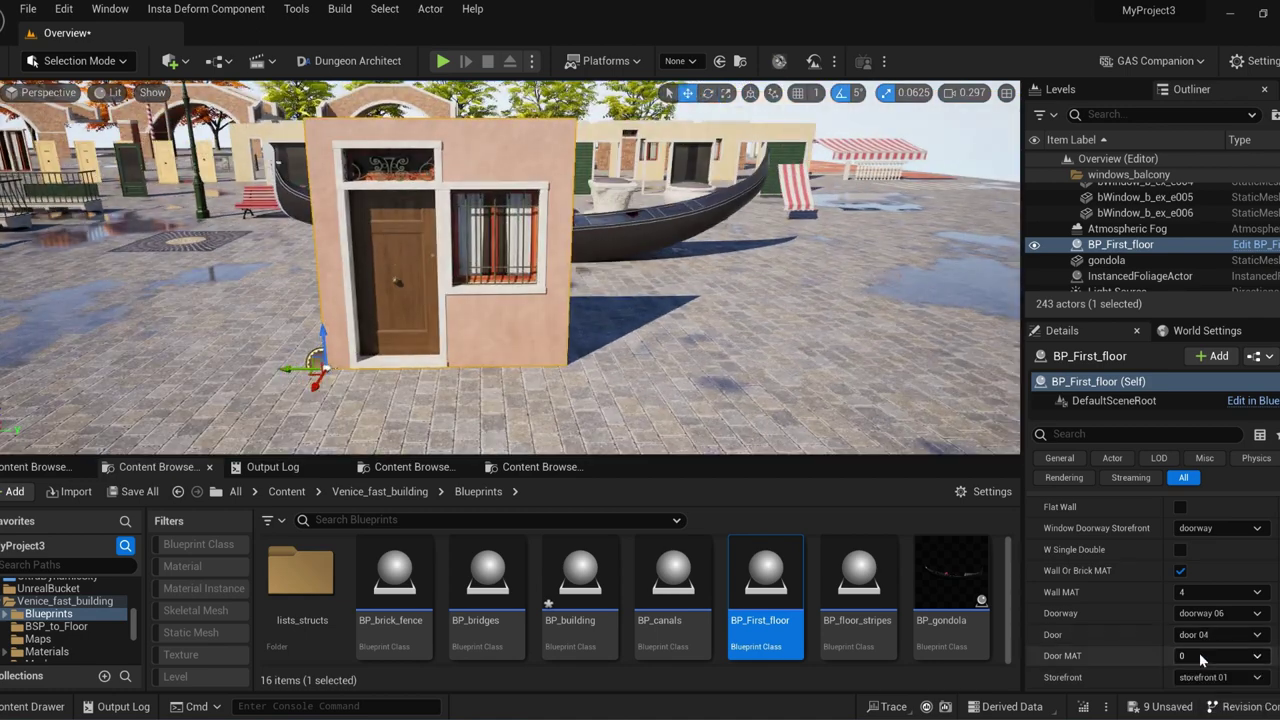
left_click(1197, 709)
scroll(1210, 590, "down", 1)
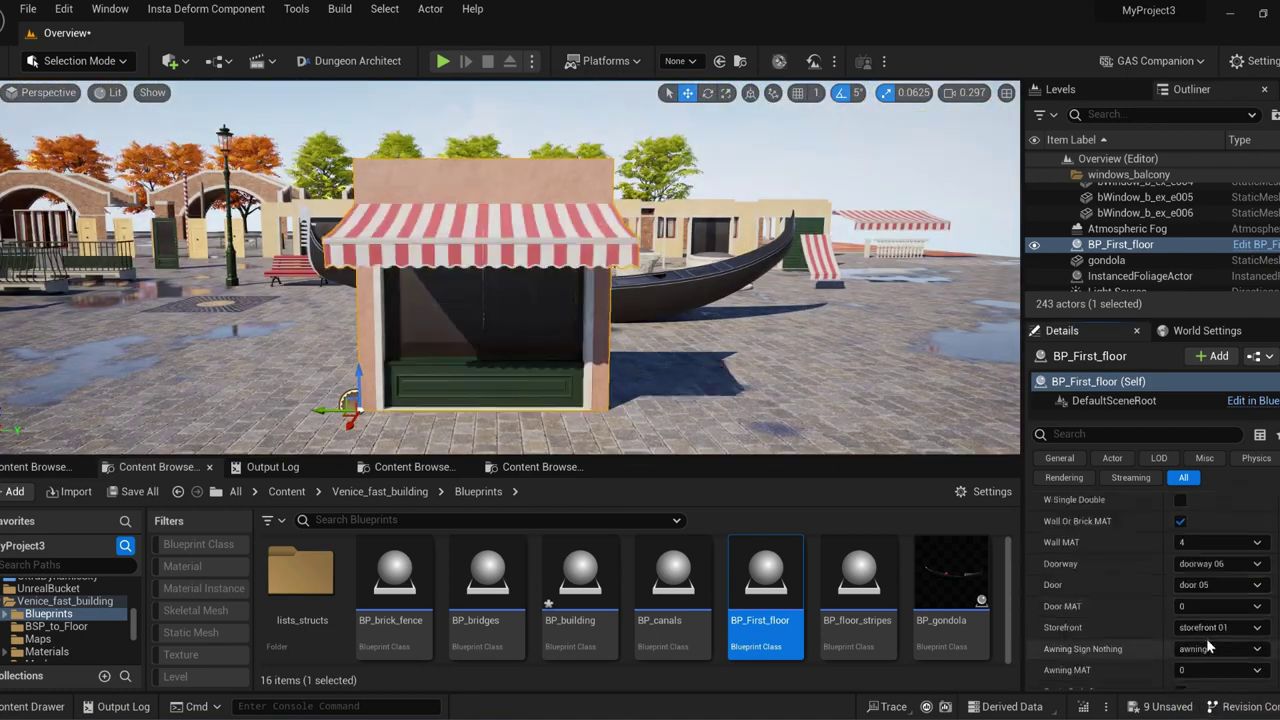
- Try different Storefront variants, ending with storefront 06, and change Awning Sign Nothing to sign
left_click(1210, 583)
left_click(1213, 628)
left_click(1213, 598)
left_click(1212, 628)
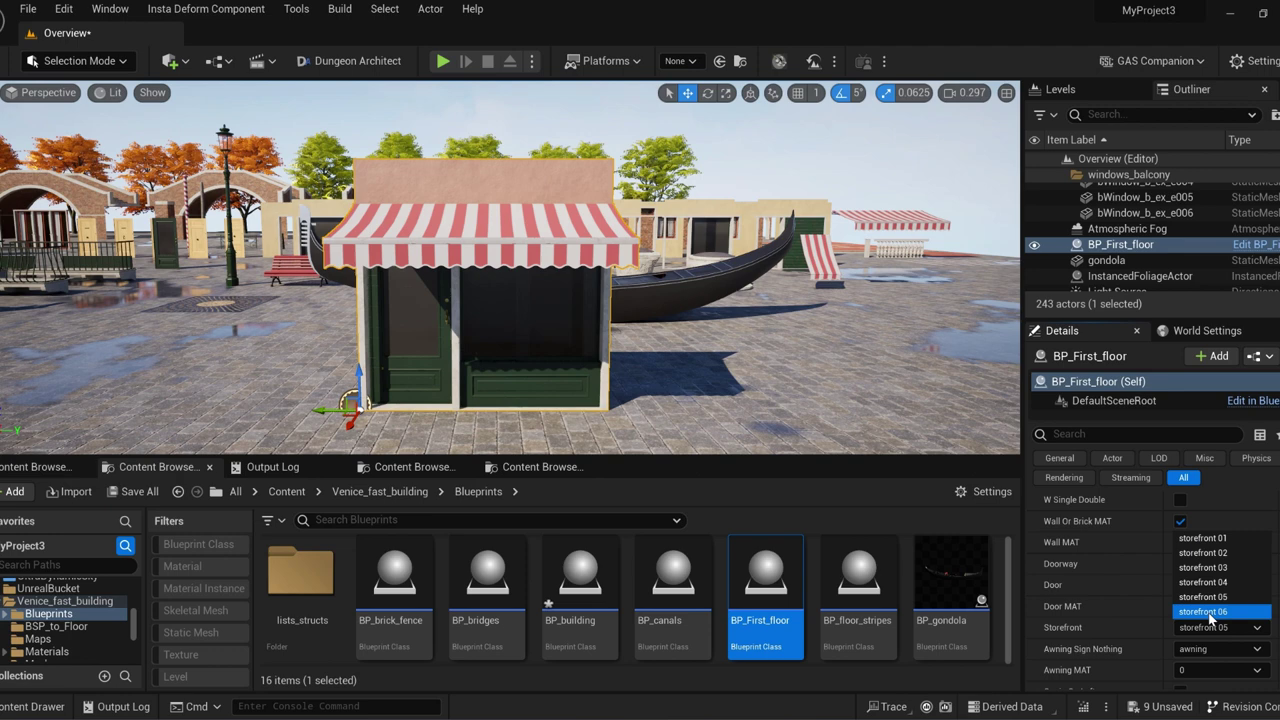
left_click(1211, 613)
left_click(1200, 680)
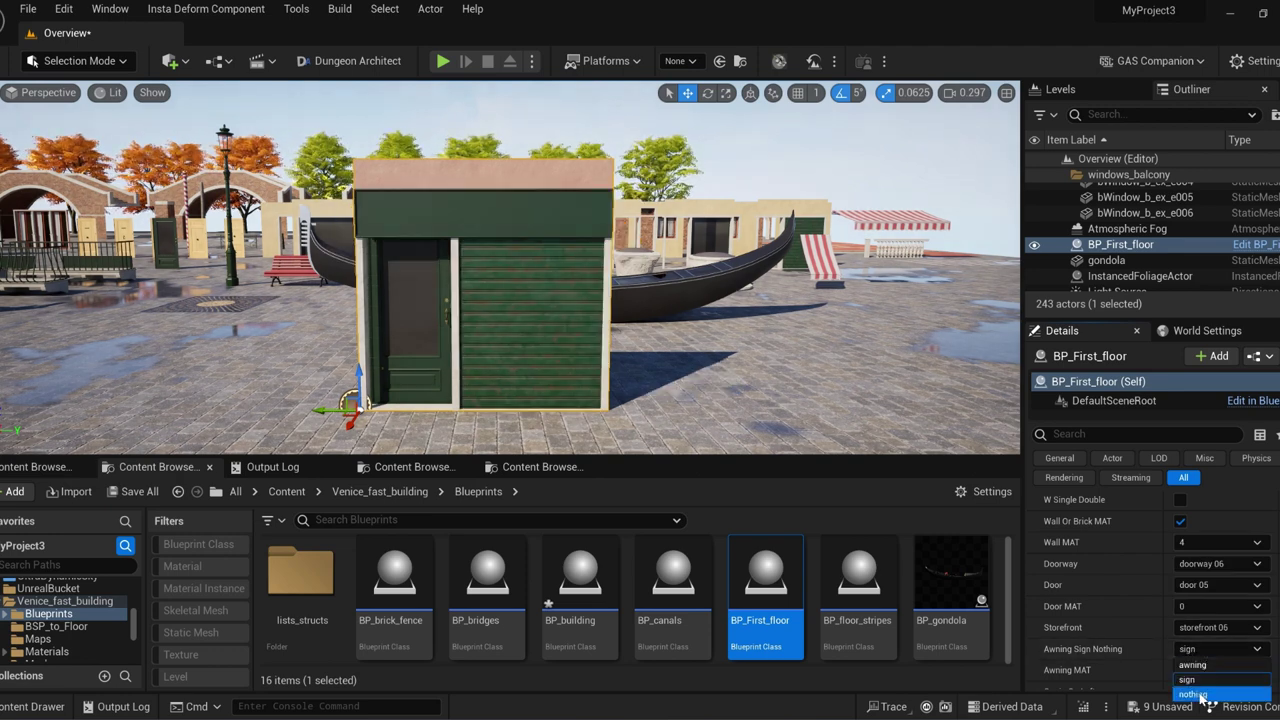
- Switch Awning Sign Nothing on the first-floor module to nothing and to awning, and set Awning MAT to 8
right_click_drag(700, 300, 682, 294)
scroll(1159, 615, "down", 1)
left_click(1218, 621)
left_click(1200, 486)
left_click(1210, 599)
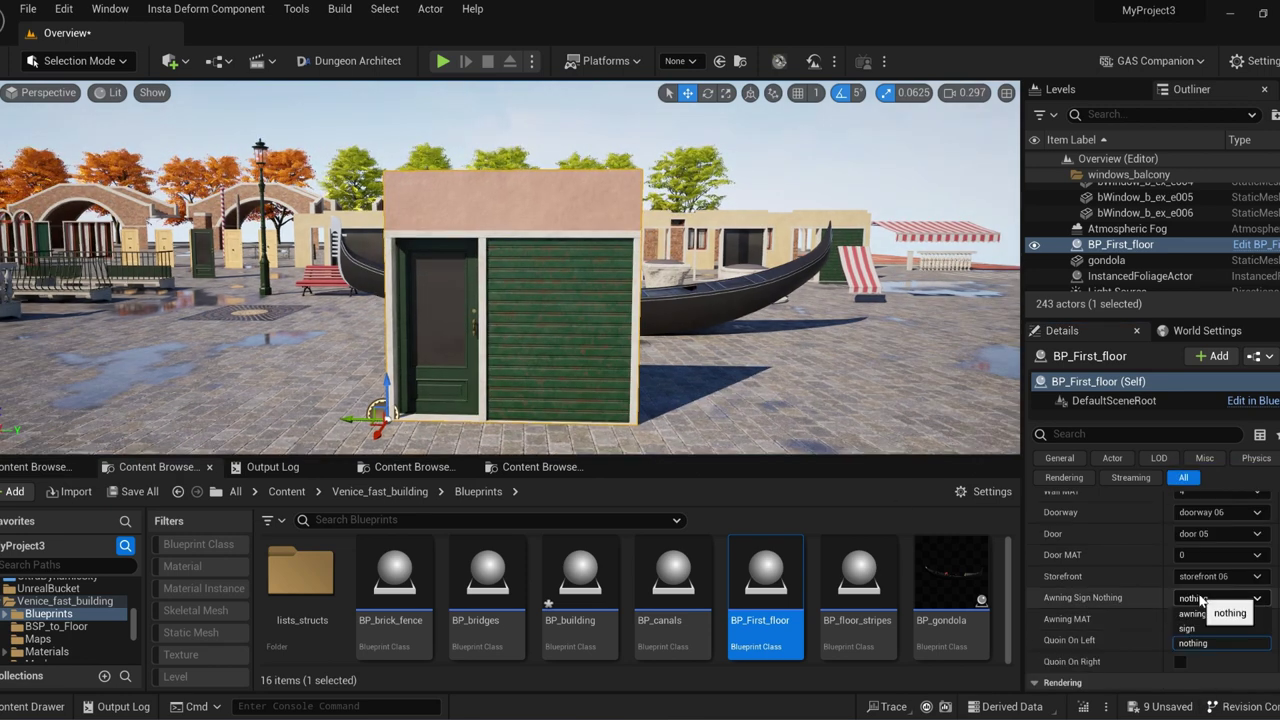
left_click(1207, 615)
left_click(1206, 620)
left_click(1202, 550)
left_click(1204, 620)
- Set Awning Sign Nothing to nothing and try the Quoin On Left and Quoin On Right options of the first-floor module
left_click(1198, 599)
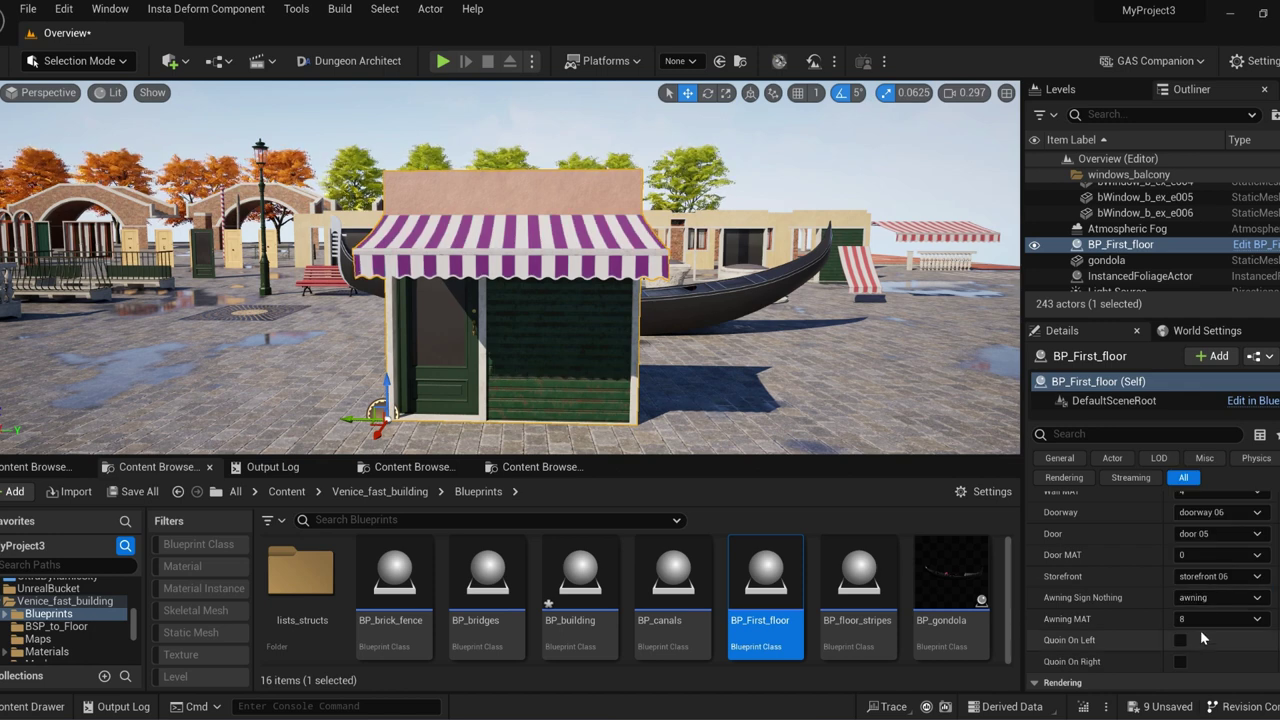
left_click(1204, 626)
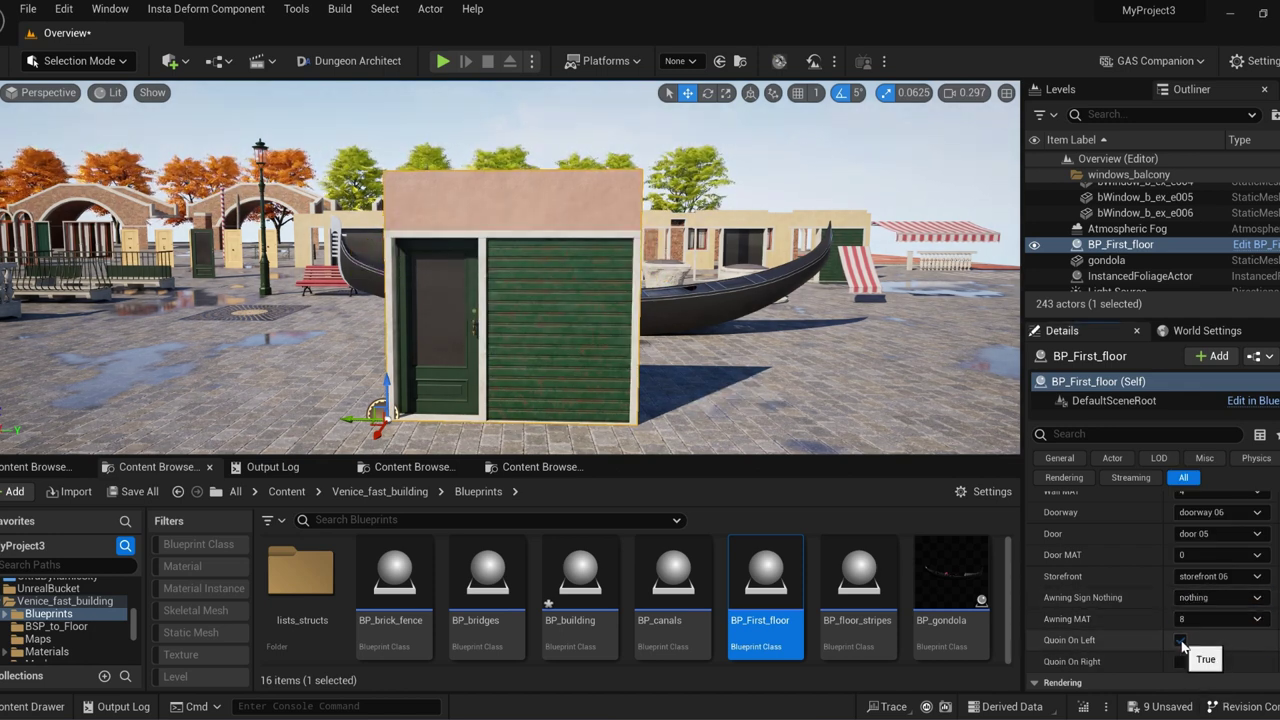
scroll(1192, 572, "up", 3)
left_click(1207, 506)
left_click(1207, 506)
scroll(1183, 602, "down", 3)
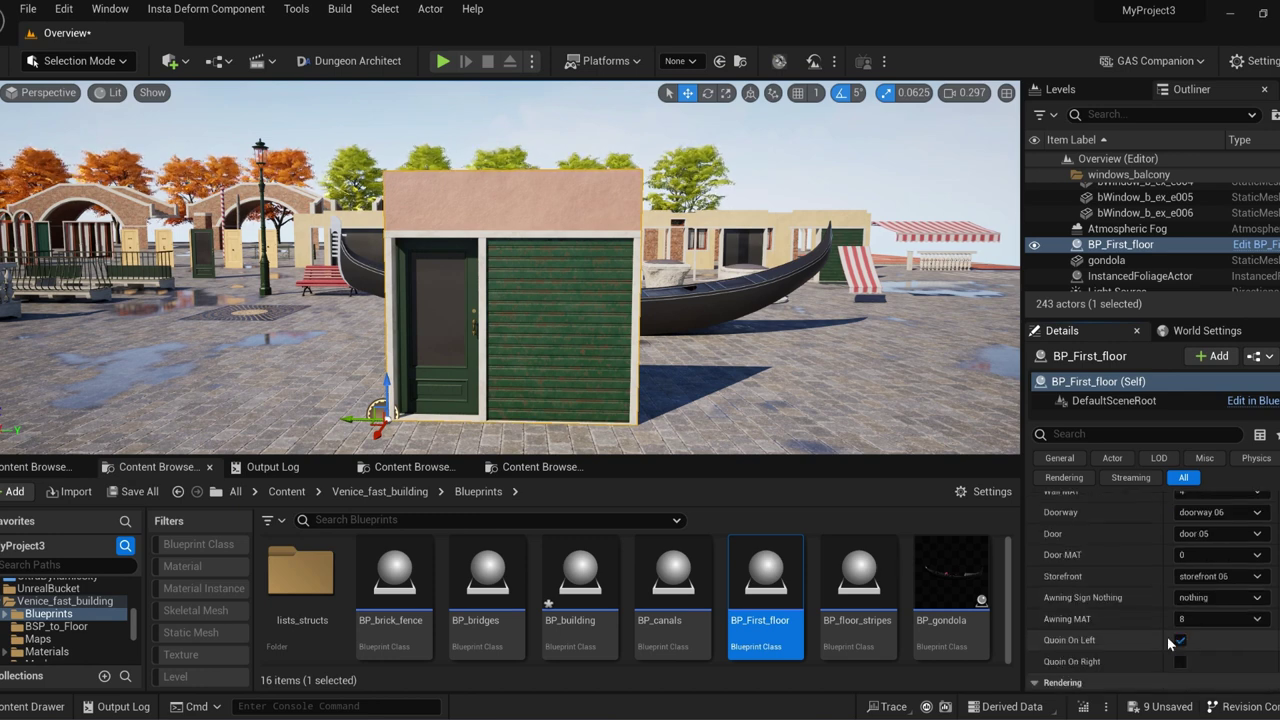
left_click(1204, 607)
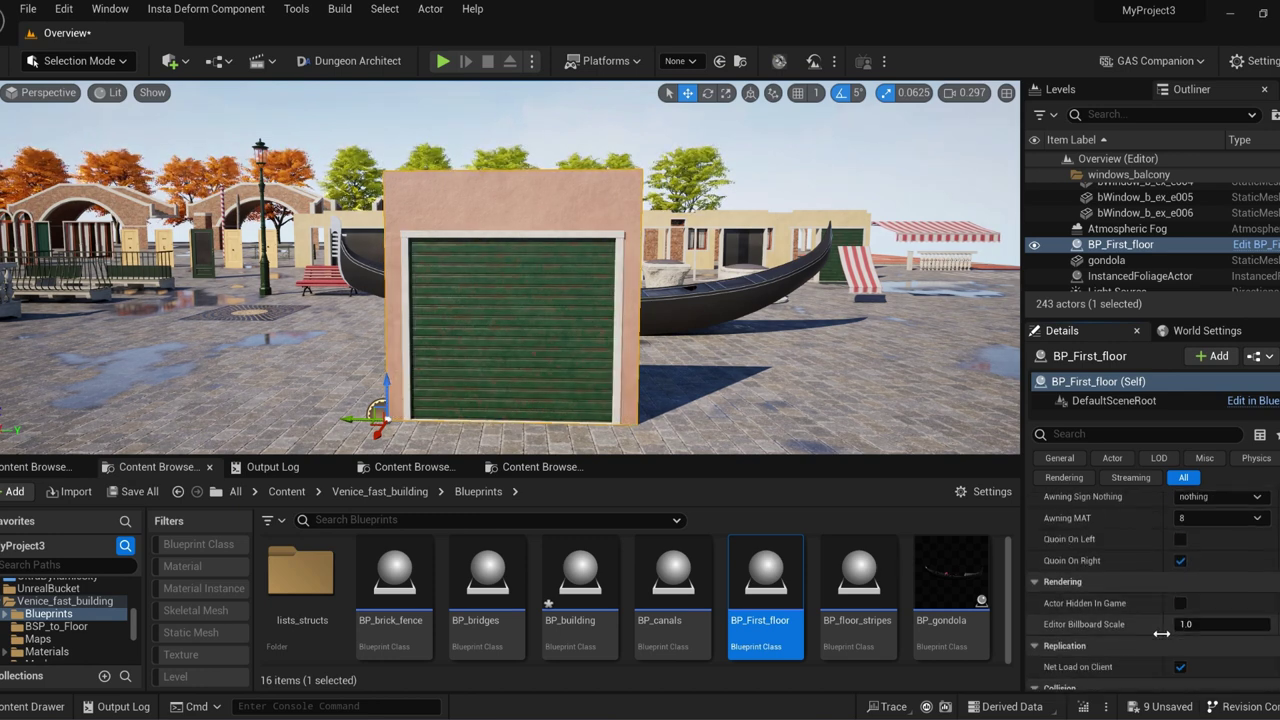
scroll(1143, 619, "down", 2)
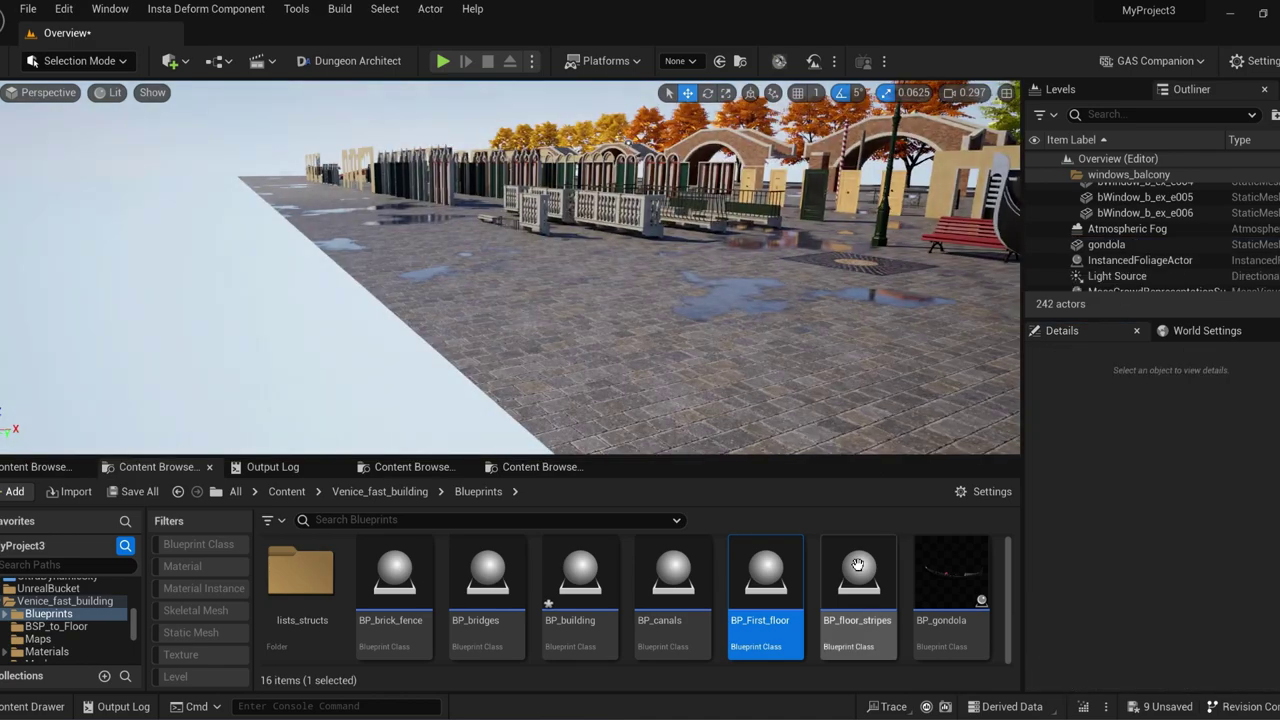
- Place the BP_floor_stripes blueprint on the pavement, inspect it up close, and delete it
left_click_drag(857, 580, 600, 410)
key("f")
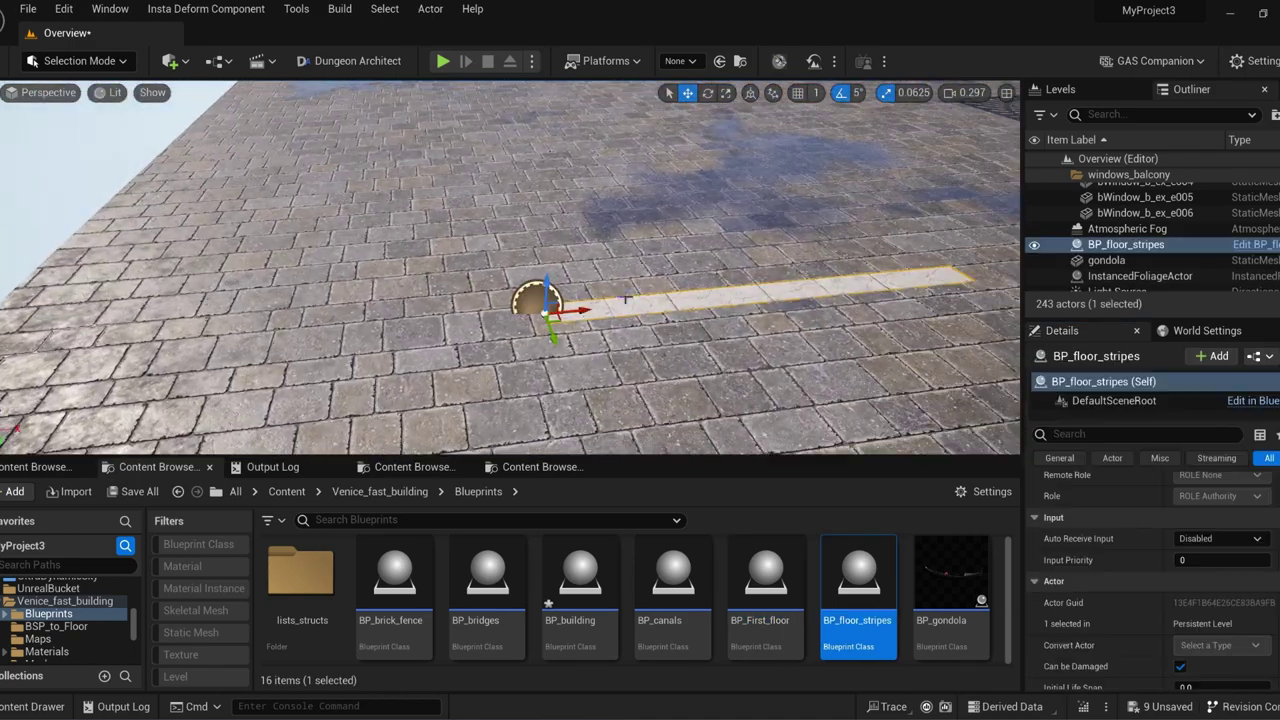
scroll(1165, 573, "up", 4)
key("Return")
right_click_drag(580, 320, 600, 350)
key("Delete")
- Place BP_gondola on the pavement, try moving its gondola mesh component, and delete the whole actor
left_click_drag(948, 580, 430, 342)
scroll(1145, 577, "down", 1)
scroll(1144, 572, "down", 5)
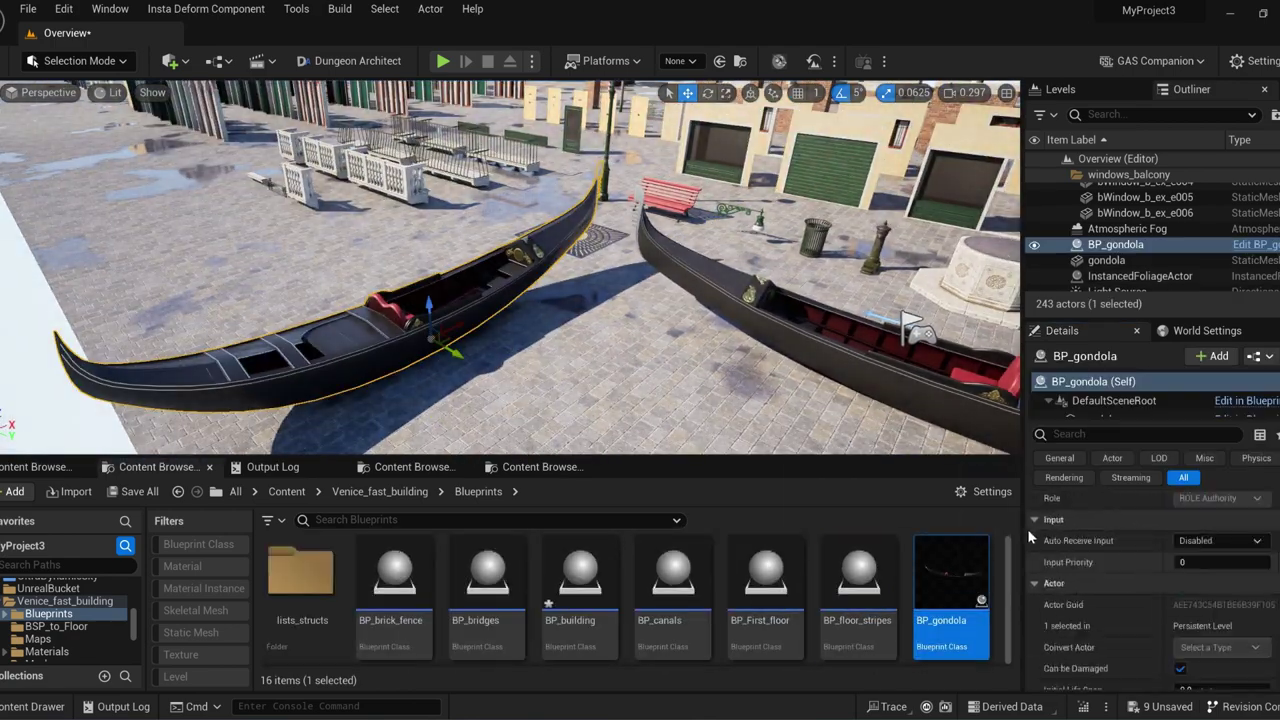
scroll(1143, 409, "down", 2)
mouse_move(640, 330)
right_mouse_down()
mouse_move(600, 340)
mouse_move(640, 340)
right_mouse_up()
left_click(1125, 408)
mouse_move(557, 306)
right_mouse_down()
mouse_move(540, 290)
mouse_move(565, 306)
right_mouse_up()
left_click(556, 307)
left_click_drag(549, 316, 561, 328)
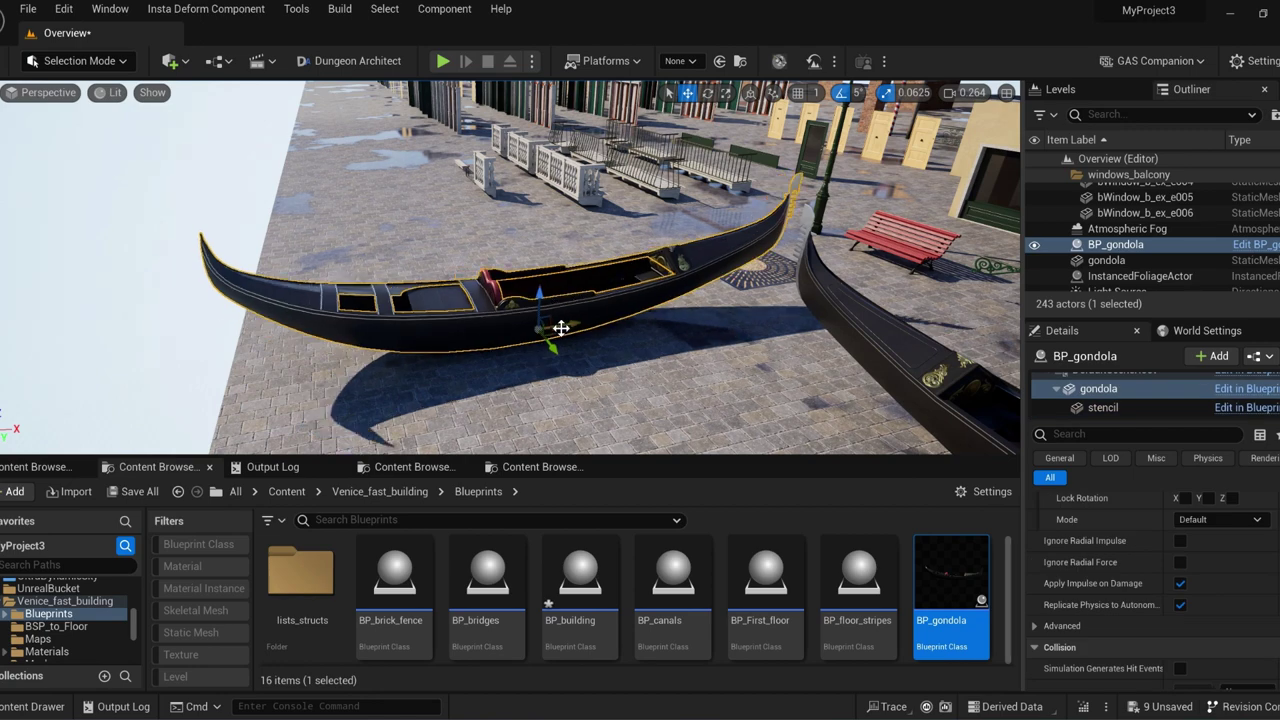
left_click(1117, 246)
key("Delete")
- Place BP_props on the pavement, try several Prop types up to well_02, and delete the prop
scroll(857, 572, "down", 5)
left_click_drag(302, 604, 442, 356)
scroll(1166, 594, "up", 1)
left_click(1215, 564)
left_click(1205, 594)
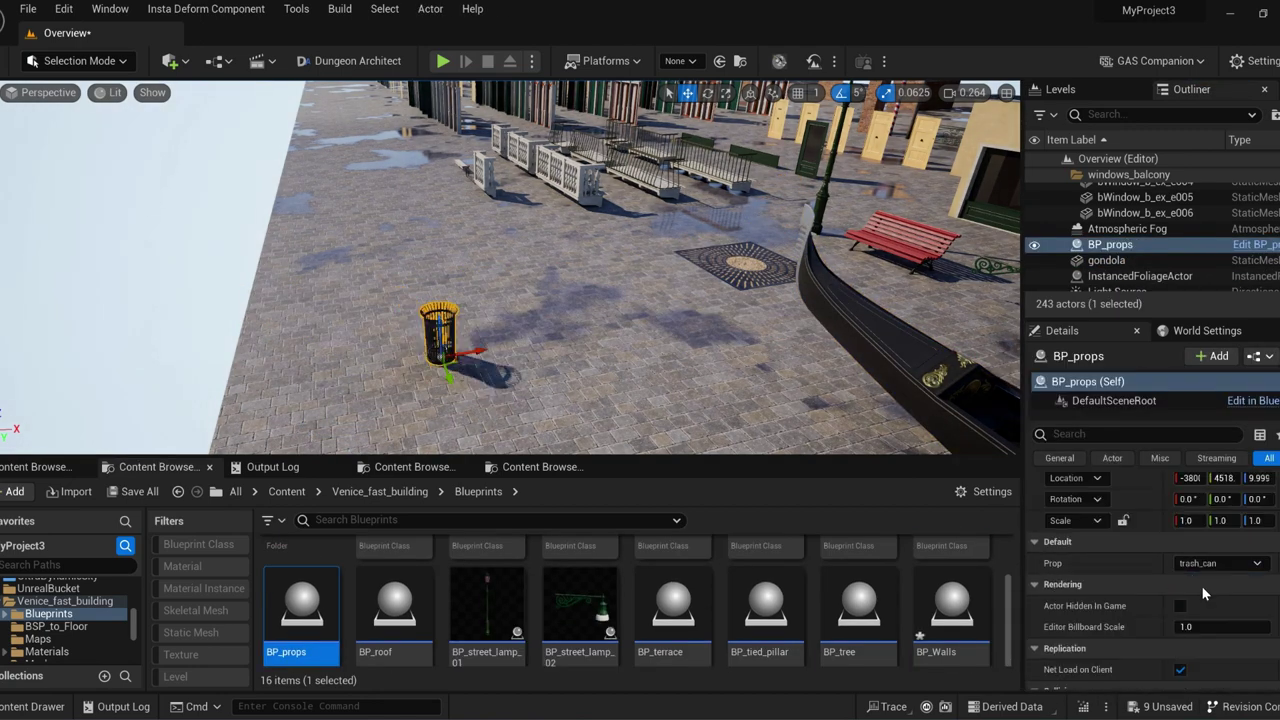
left_click(1203, 623)
left_click(1214, 564)
left_click(1210, 638)
left_click(1210, 564)
left_click(1200, 653)
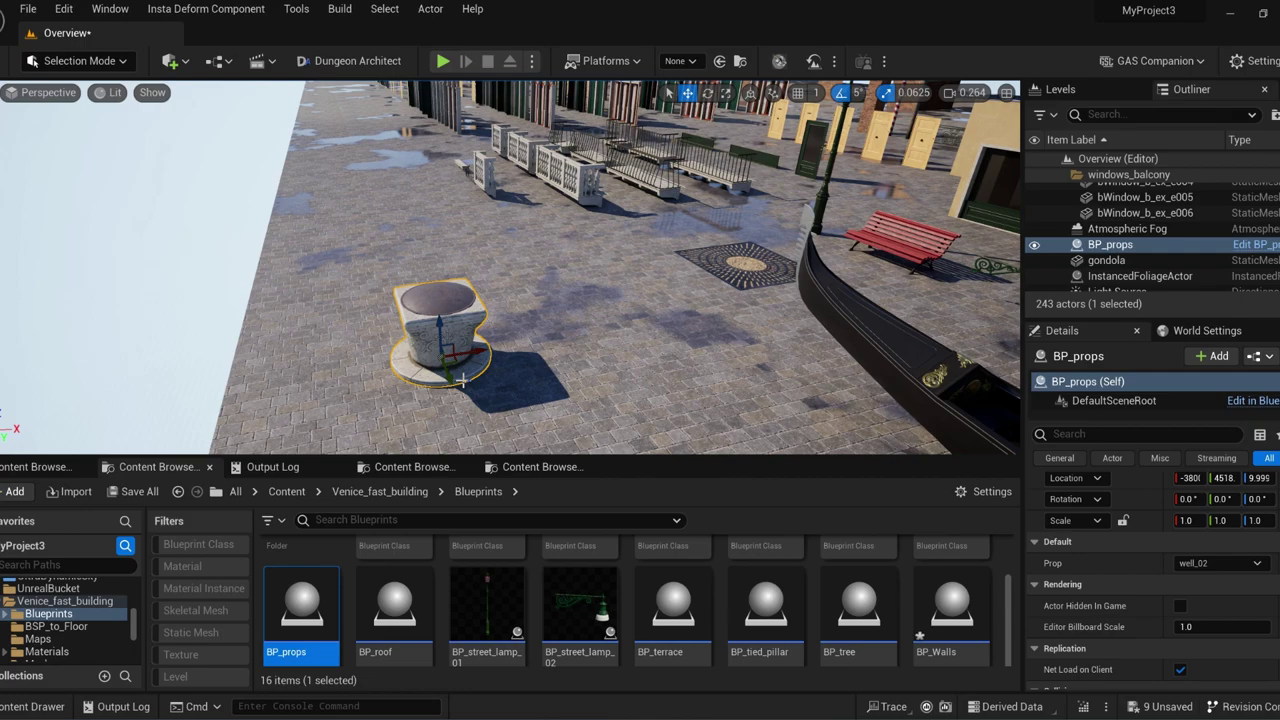
key("Delete")
- Place BP_roof on the pavement and step through larger Width options, ending with 18m
left_click_drag(431, 597, 471, 366)
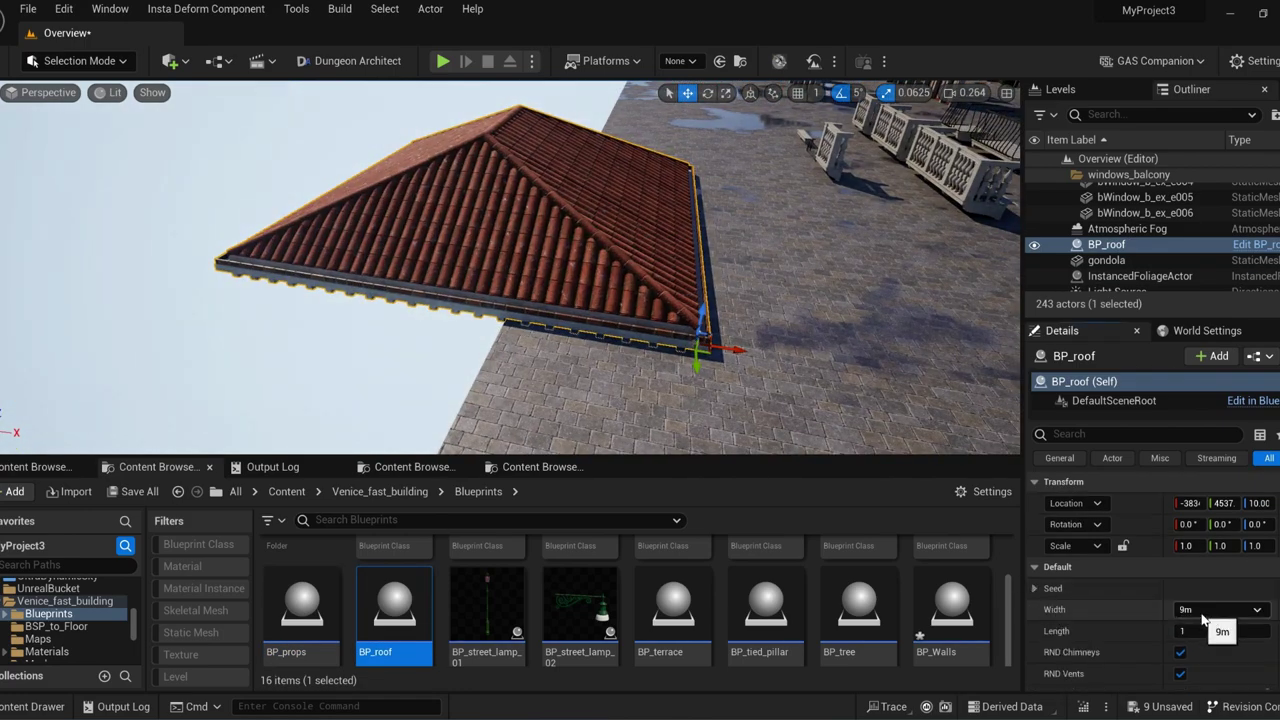
left_click(1205, 612)
left_click(1211, 641)
left_click(1208, 612)
left_click(1208, 657)
left_click(1206, 614)
left_click(1204, 674)
- Try a roof Length of 3 and extend it to 10
left_click(1210, 630)
type("3")
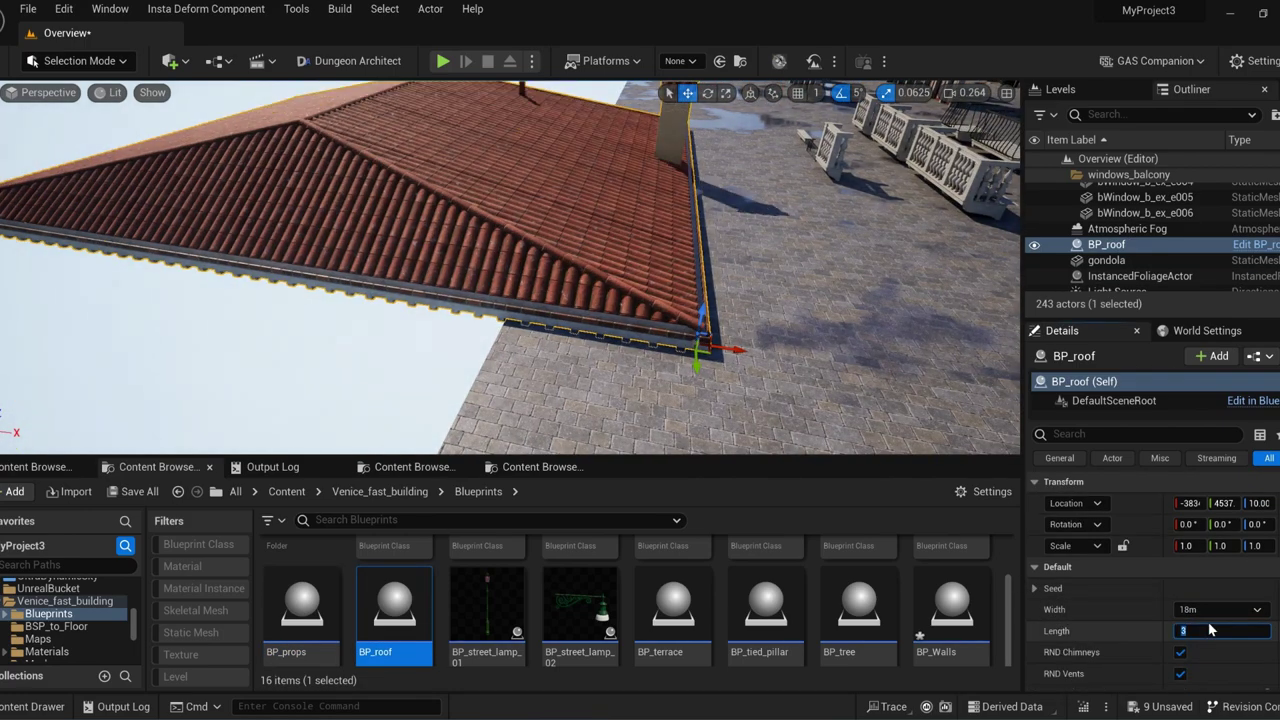
type("10")
key("Return")
- Add a Dormers element to the roof, enable its double and switch side options, and try positions 4 and 5
scroll(1188, 632, "down", 1)
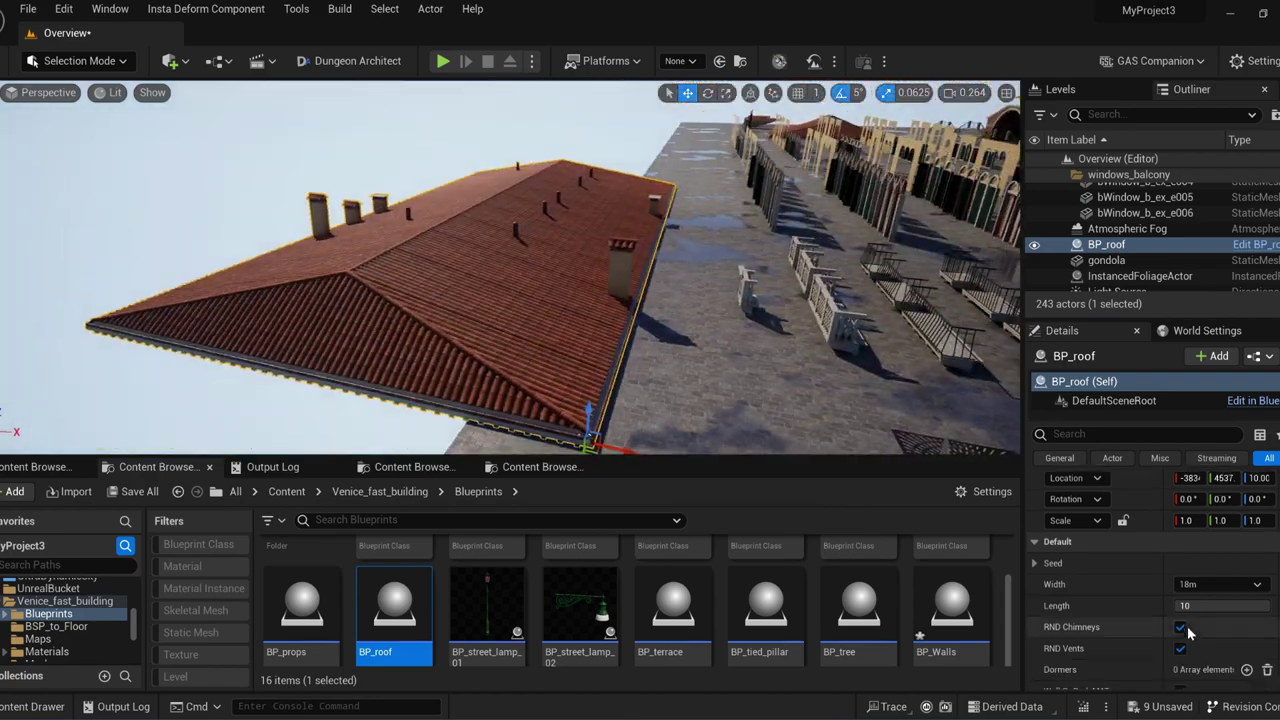
scroll(1180, 620, "down", 1)
left_click(1246, 619)
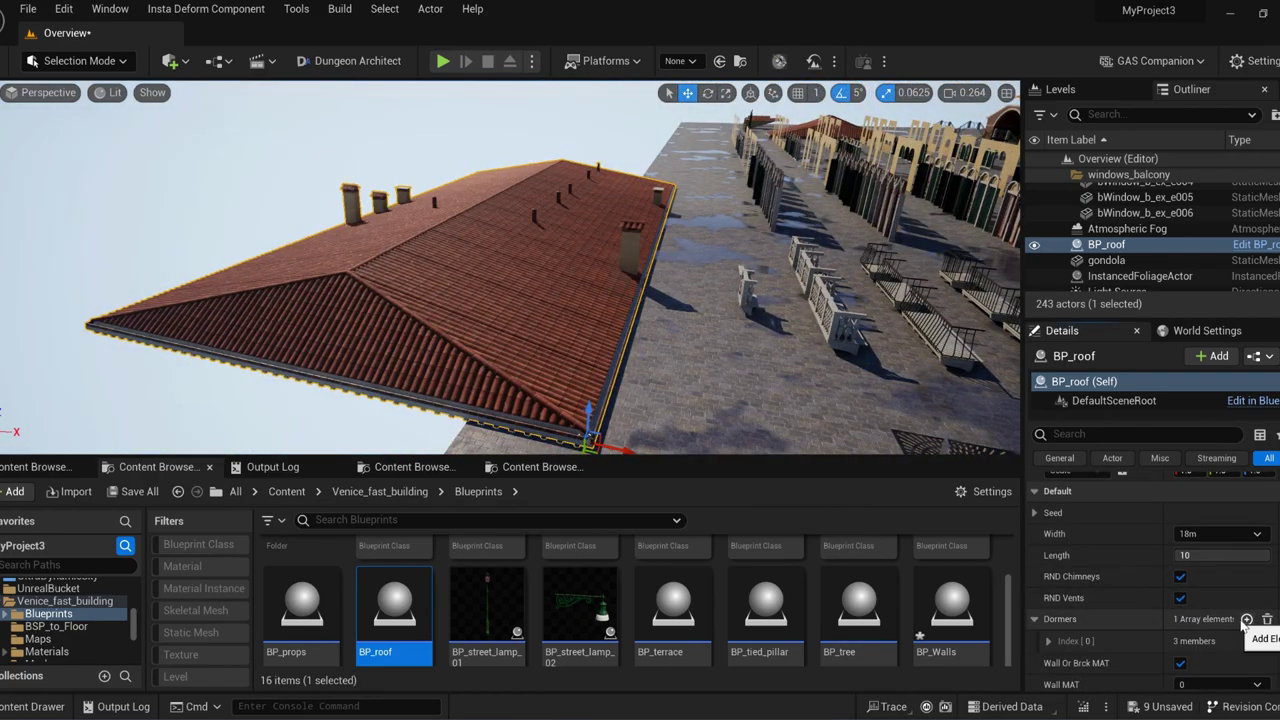
scroll(1192, 600, "down", 2)
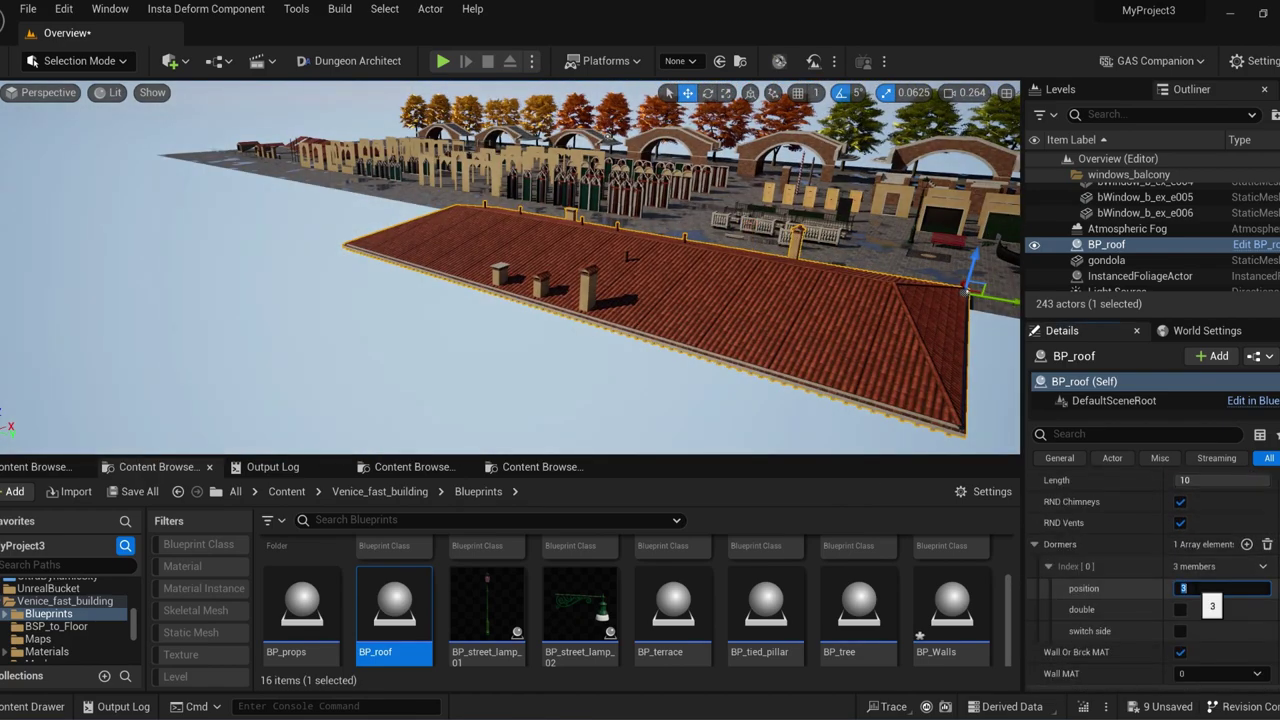
right_click_drag(764, 303, 640, 330)
left_click(1181, 610)
left_click(1181, 632)
left_click(1228, 591)
type("4")
key("Return")
type("5")
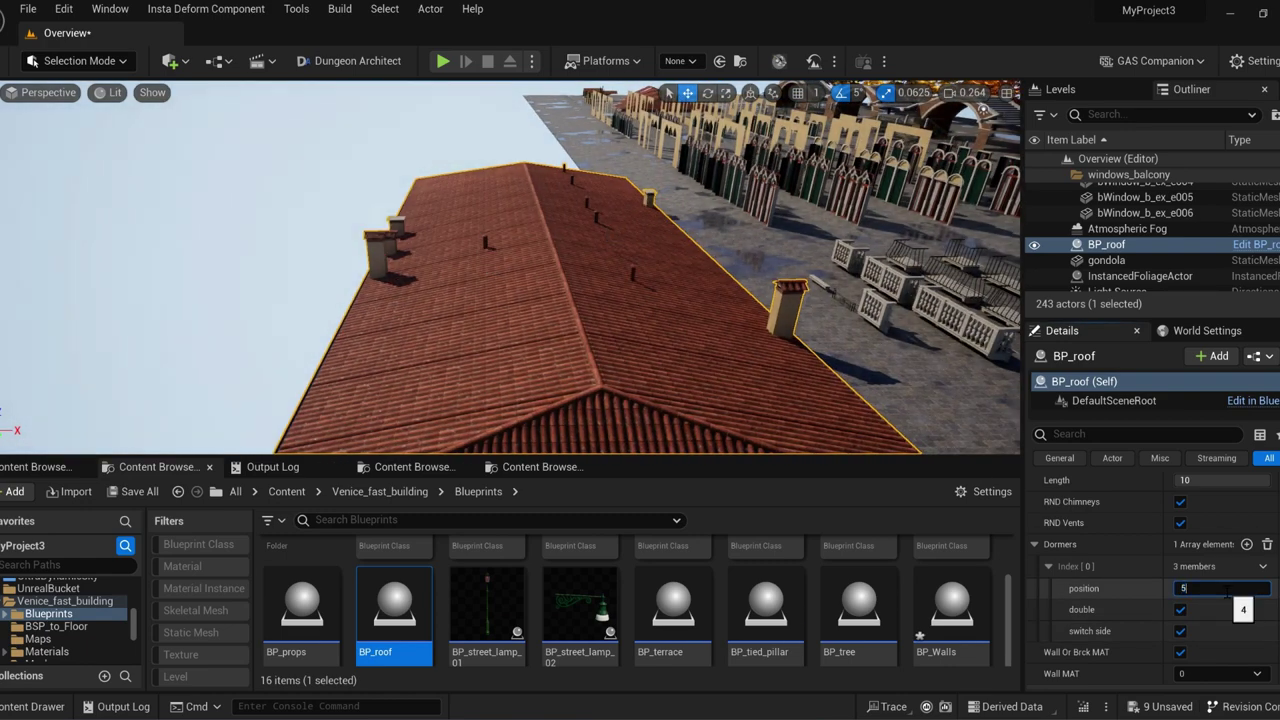
- Try the roof without RND Chimneys and RND Vents, and enable both options again
scroll(1184, 592, "up", 1)
left_click(1181, 527)
left_click(1181, 549)
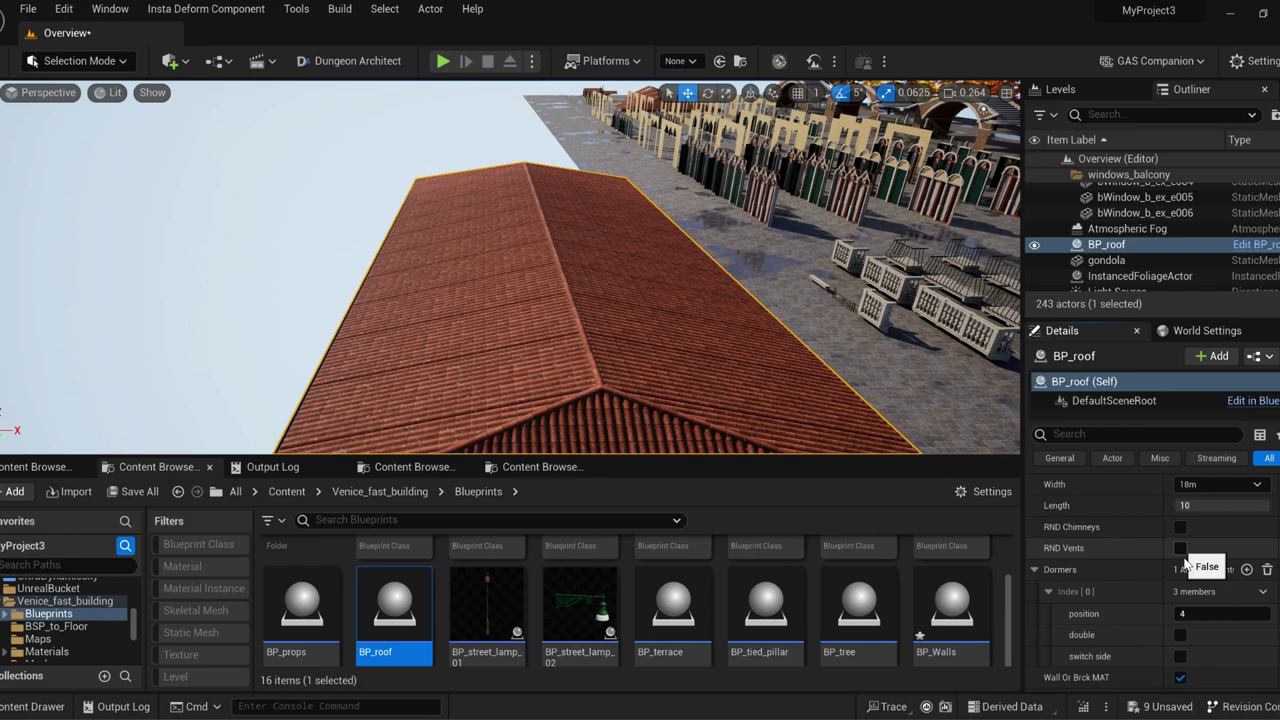
scroll(1174, 580, "down", 2)
scroll(1174, 578, "up", 1)
left_click(1181, 524)
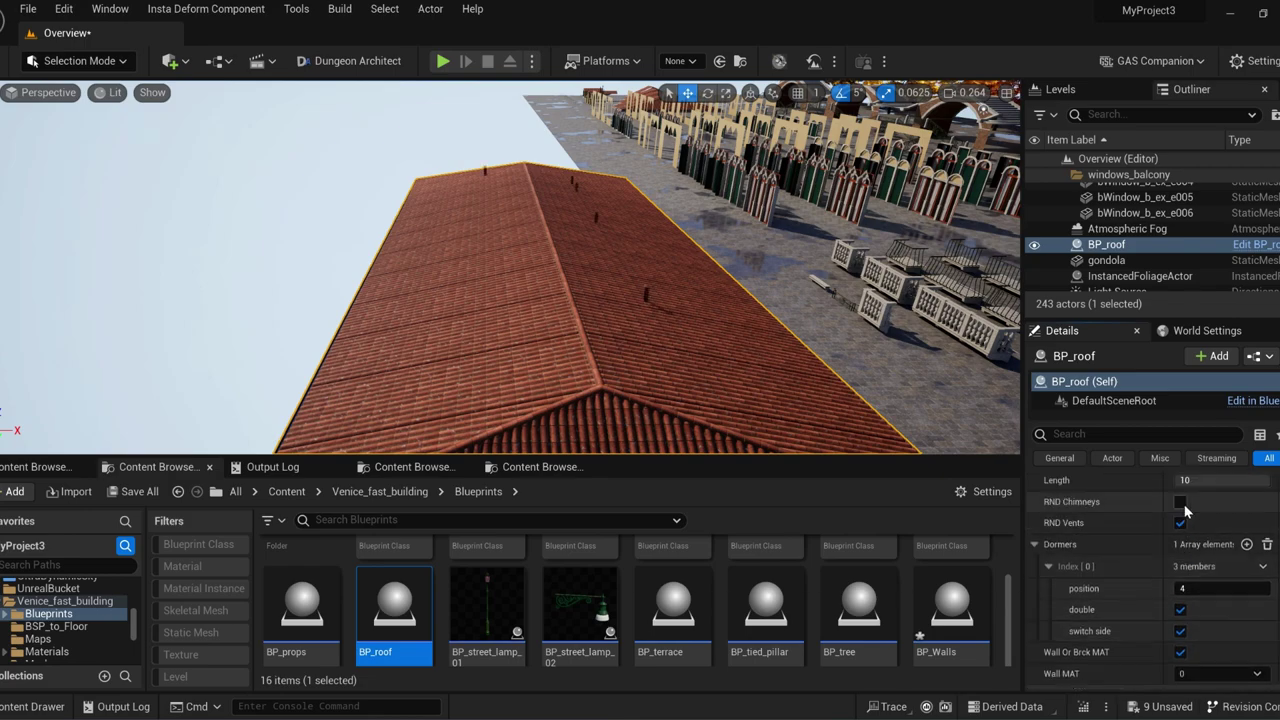
left_click(1181, 505)
- Try position 2 for the roof's dormer and change the position to 8
scroll(1179, 620, "down", 1)
right_click_drag(790, 360, 640, 310)
left_click(1204, 562)
type("2")
key("Return")
left_click_drag(1201, 562, 1195, 562)
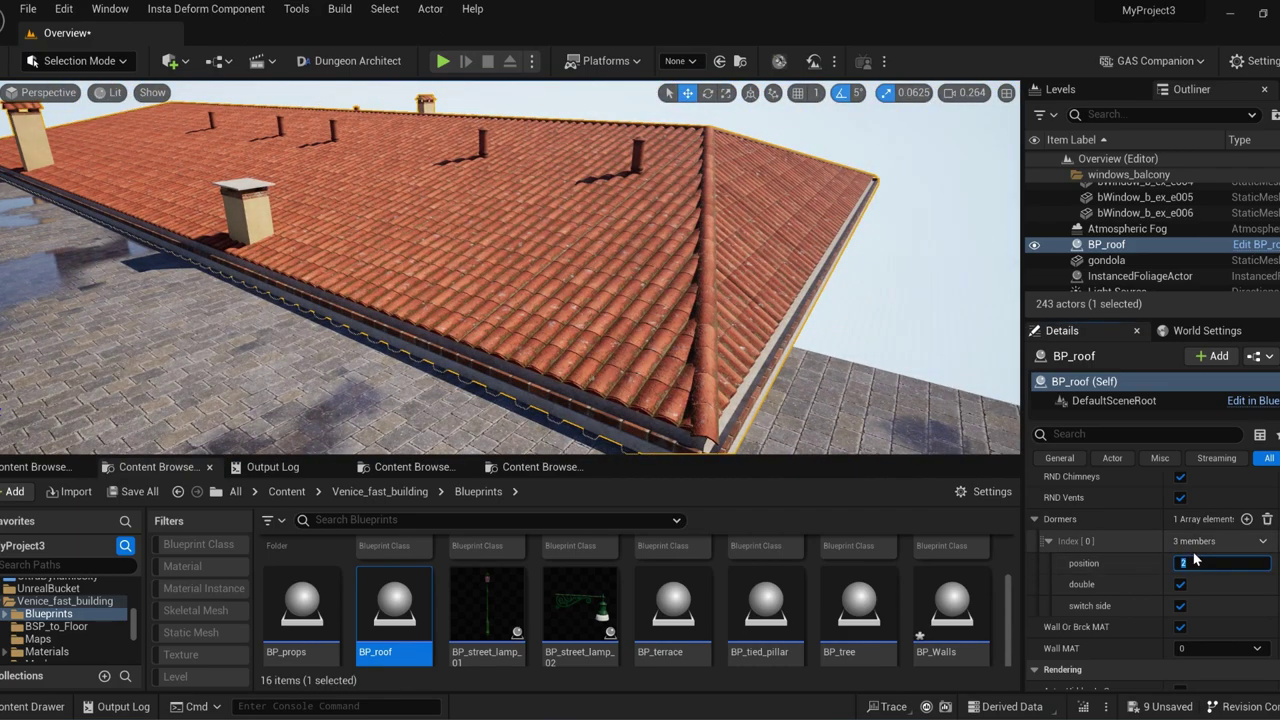
key("Return")
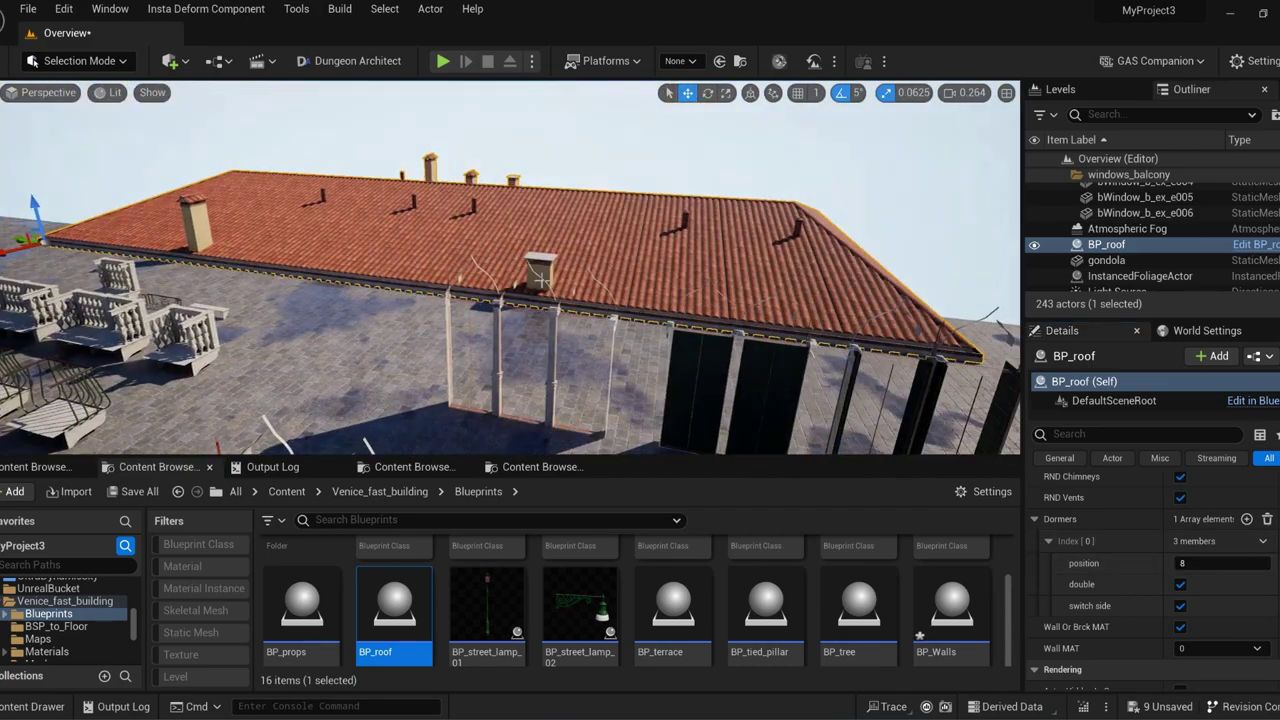
- Try different Wall MAT values on the roof's chimneys, including 8 and 5, and toggle Wall Or Brck MAT
left_click(1192, 648)
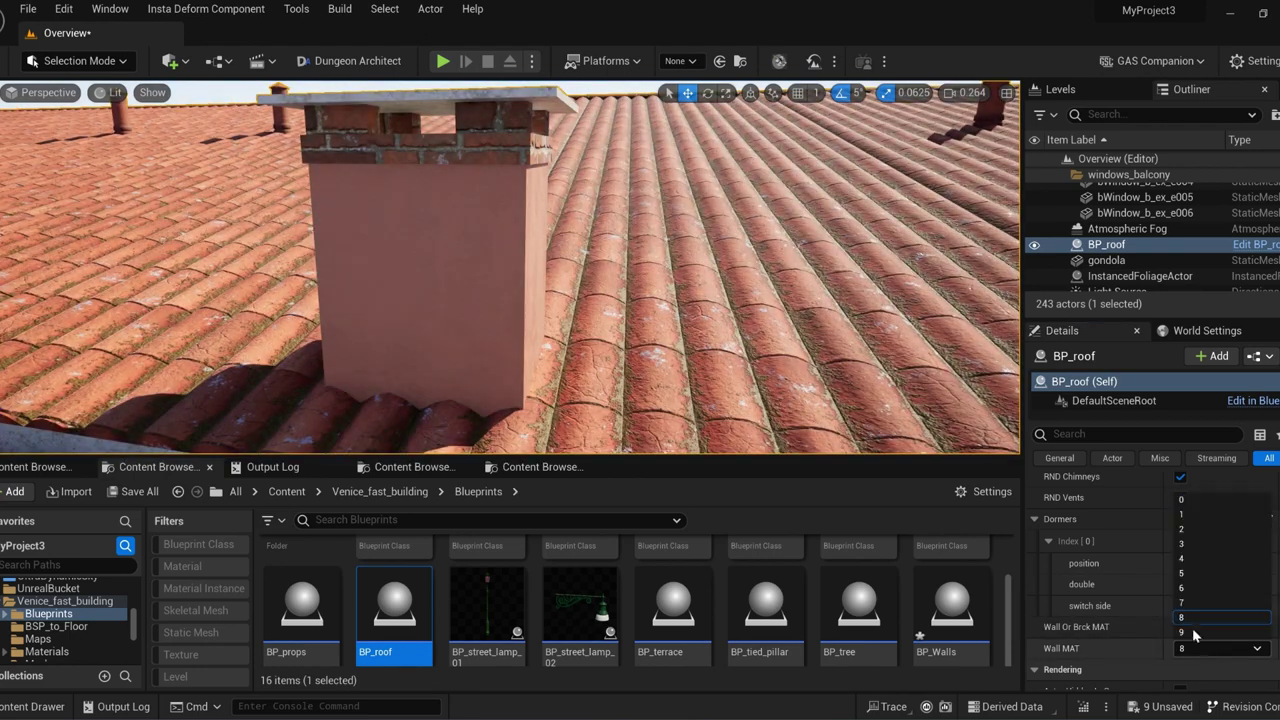
left_click(1182, 632)
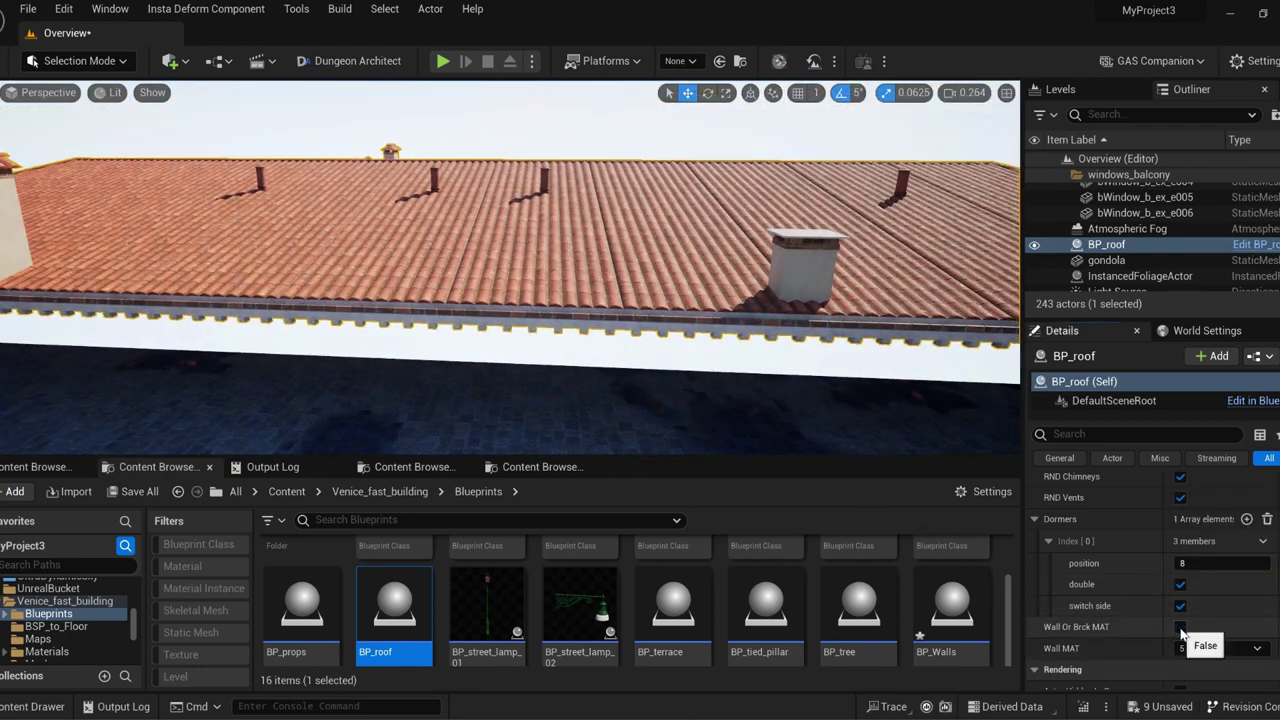
left_click(1192, 648)
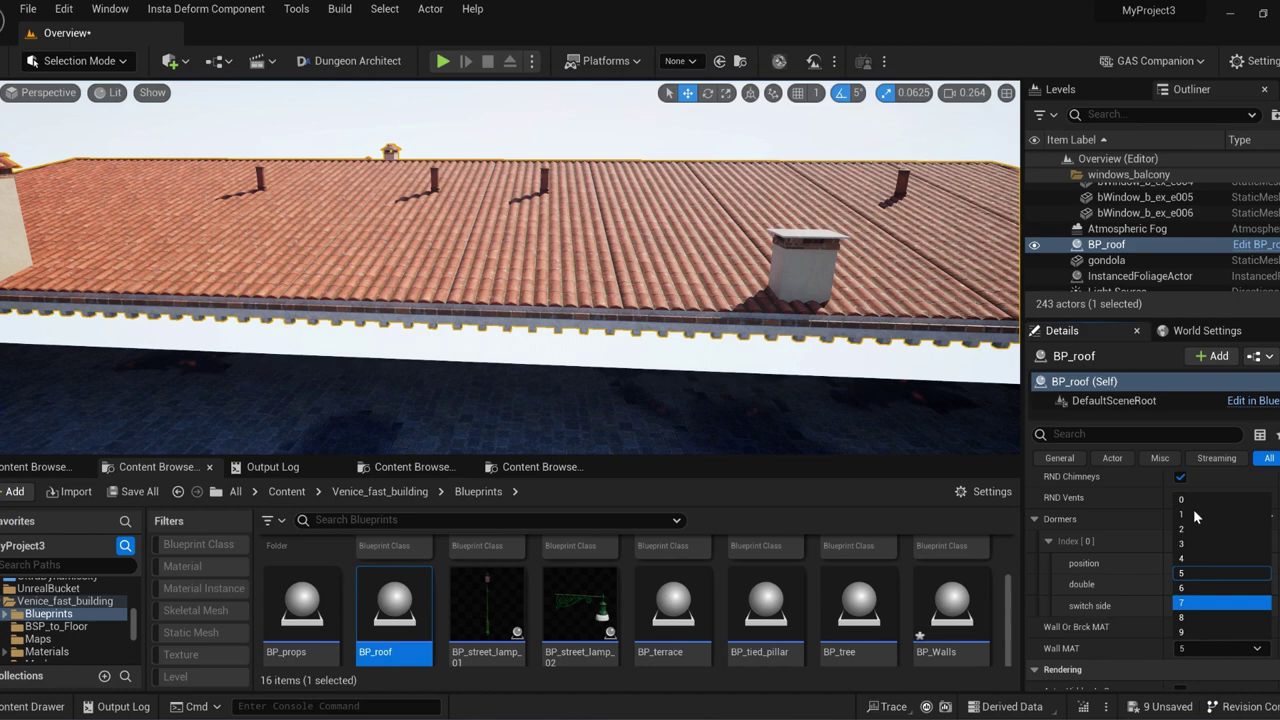
left_click(1192, 505)
right_click_drag(668, 224, 632, 226)
left_click(1182, 629)
- Place BP_street_lamp_01 on the pavement and set its light Color to cyan
scroll(1183, 631, "down", 3)
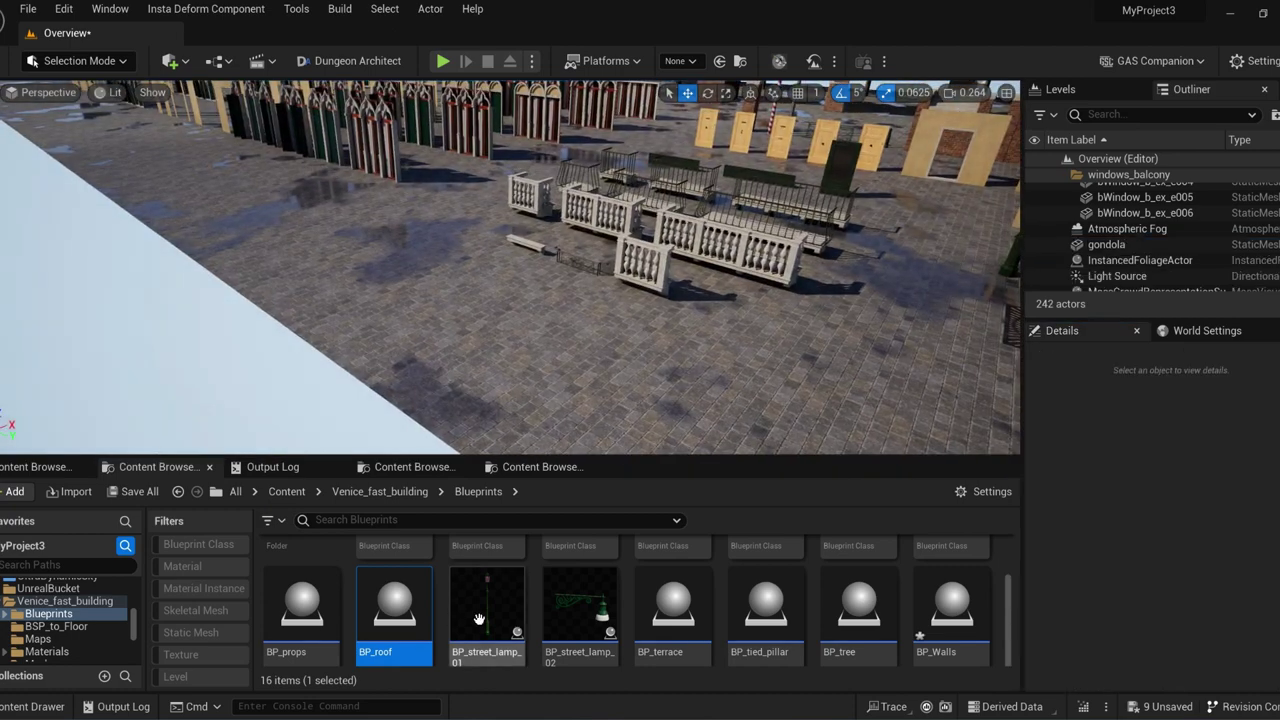
left_click_drag(487, 605, 460, 345)
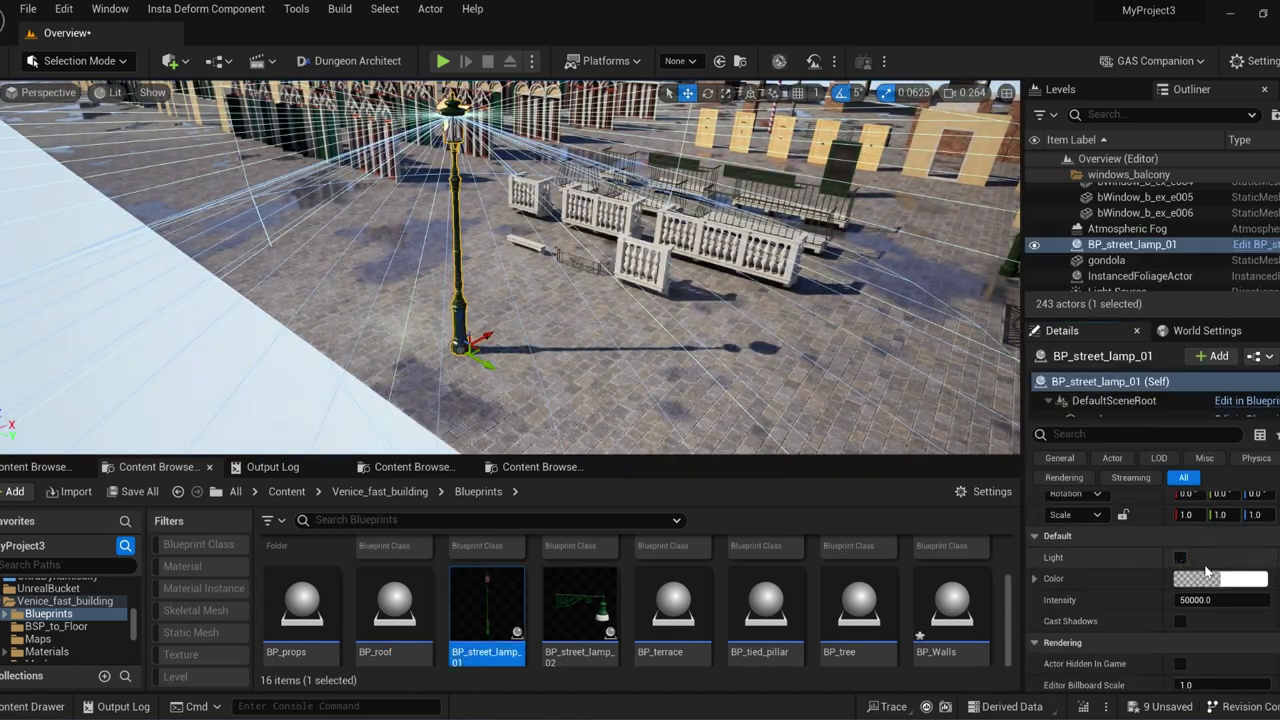
left_click(1206, 578)
left_click_drag(1018, 422, 915, 449)
left_click(1130, 694)
- Try toggling the street lamp's Light and Cast Shadows options, and delete the lamp
left_click(1179, 557)
left_click(1179, 557)
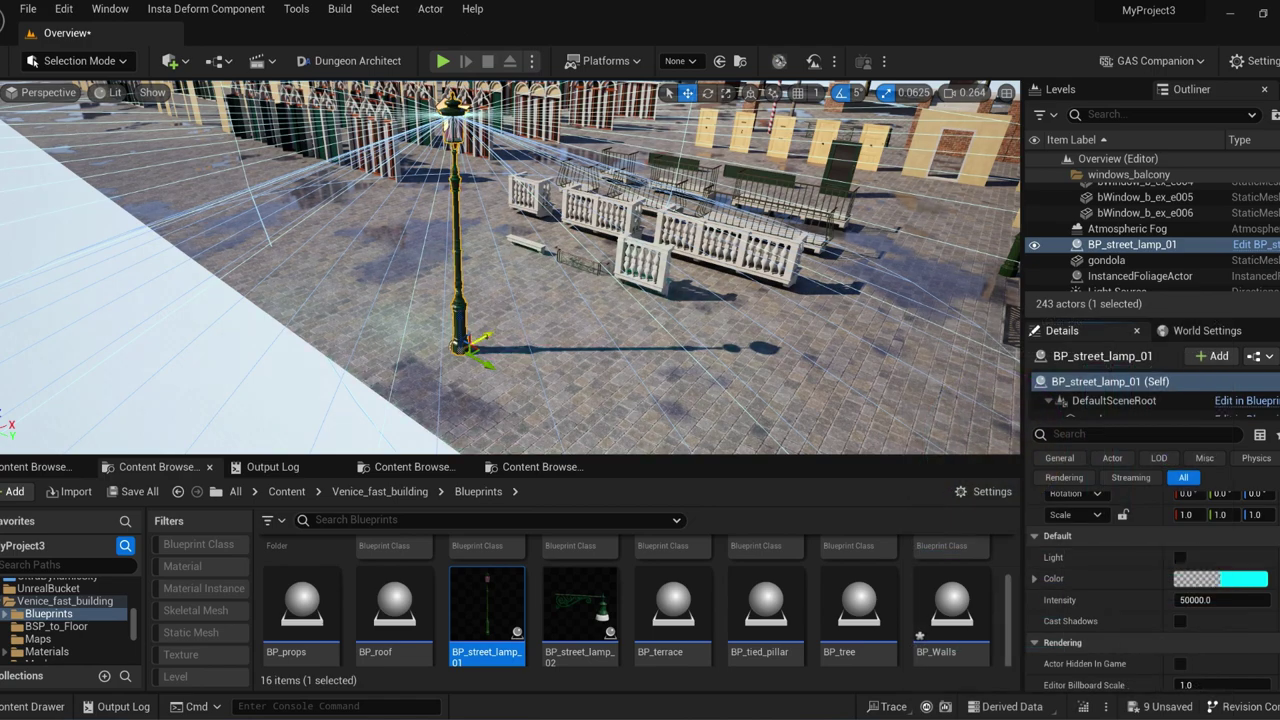
right_click_drag(715, 380, 715, 300)
right_click_drag(715, 380, 730, 440)
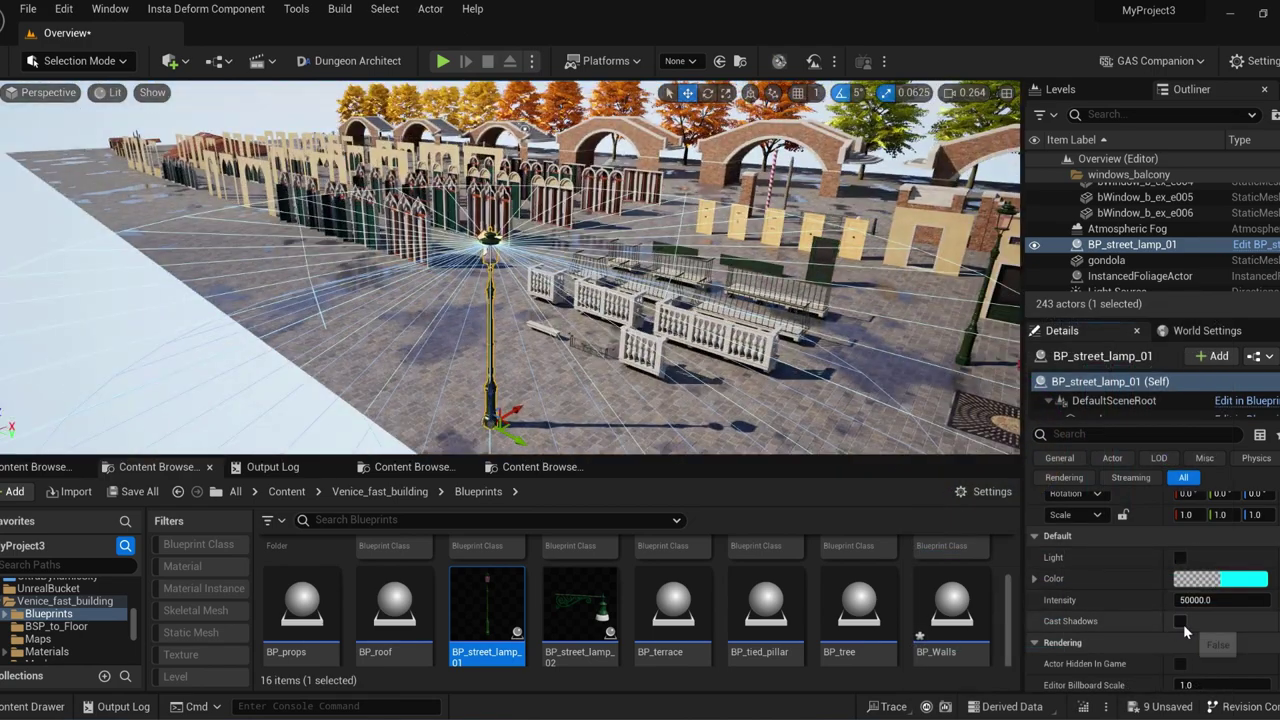
left_click(1180, 557)
left_click(1181, 621)
left_click(1181, 621)
left_click(1180, 557)
scroll(1131, 629, "down", 3)
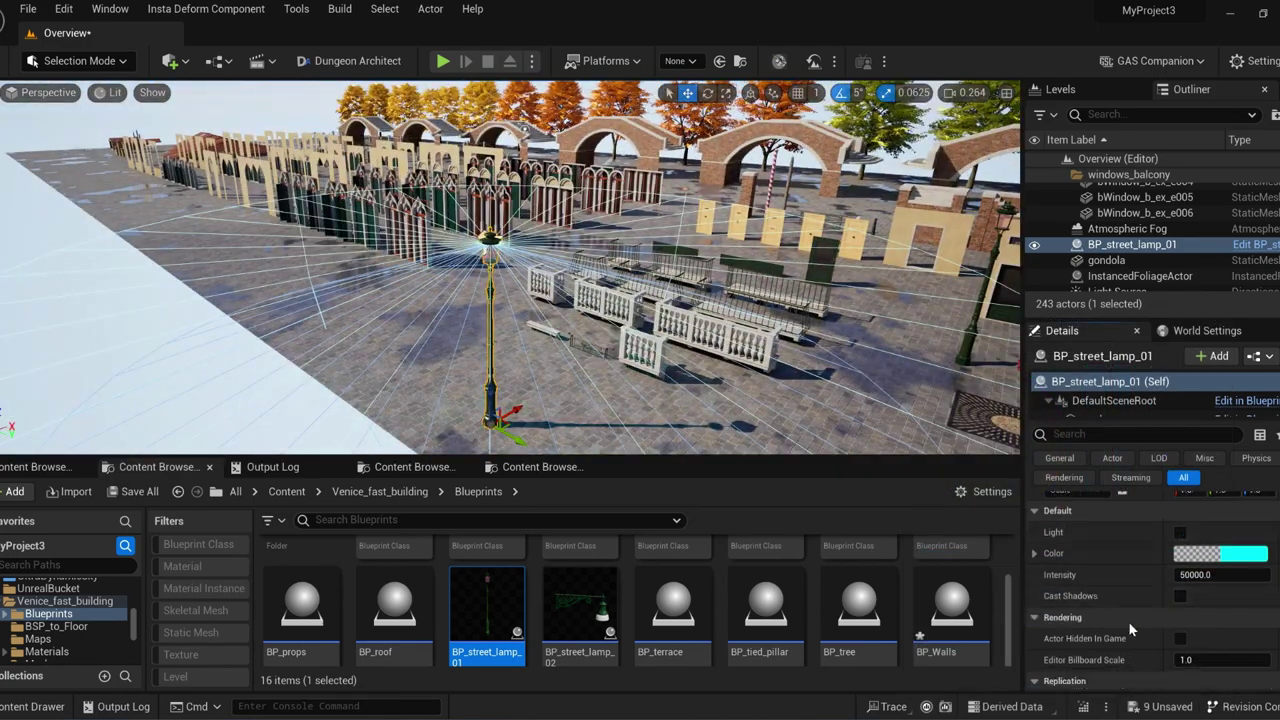
key("Delete")
- Place BP_street_lamp_02 on the pavement, try its Color and Light options, and delete it
left_click_drag(580, 605, 494, 311)
scroll(1163, 586, "up", 7)
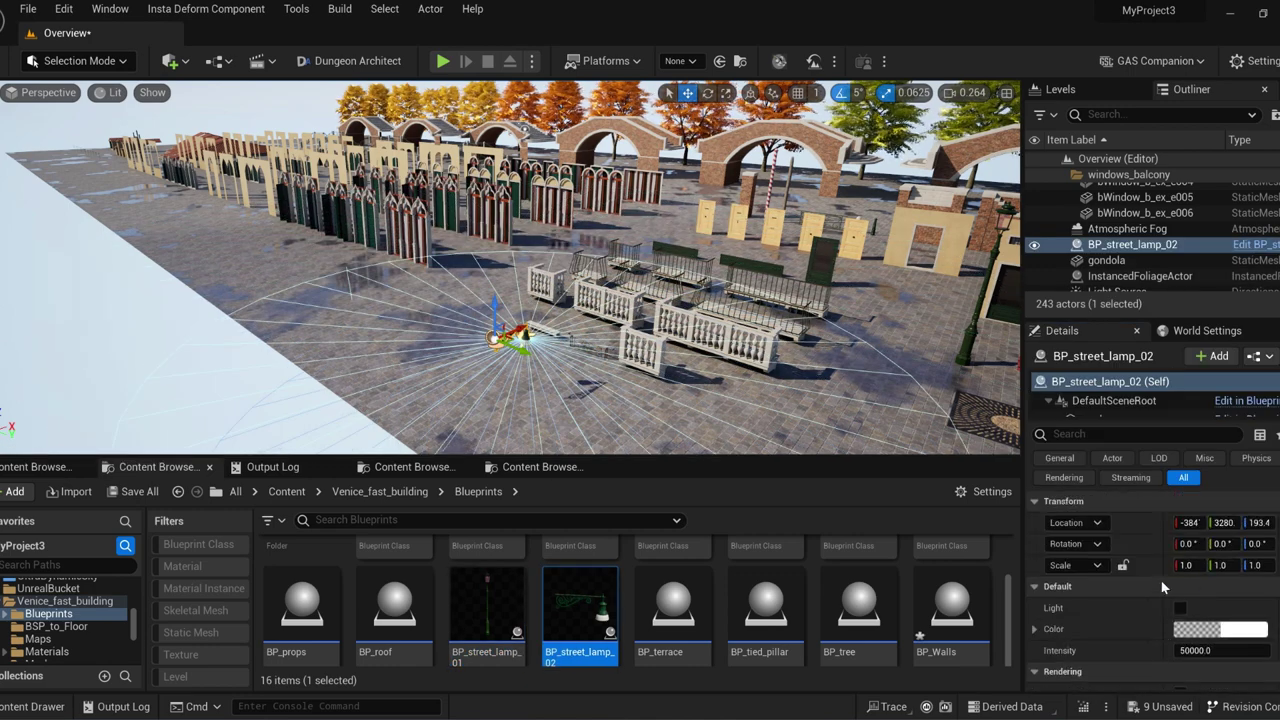
scroll(1163, 586, "down", 1)
left_click(1190, 604)
left_click_drag(1189, 598, 1200, 512)
left_click(1061, 424)
left_click(1125, 694)
left_click(1180, 583)
left_click(1180, 583)
key("Delete")
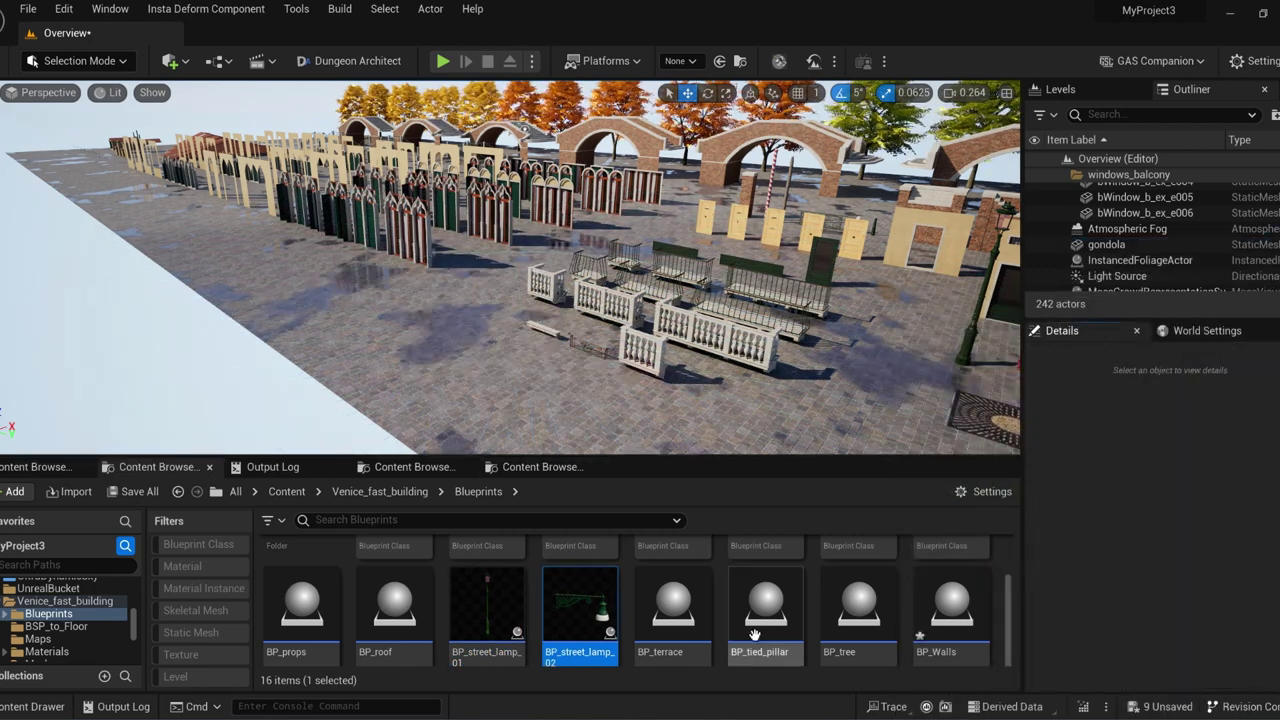
- Place BP_terrace on the pavement and try its options, ending with Terrace Floor side 02 2, Railing none and both pillars enabled
left_click_drag(673, 610, 472, 366)
left_click(1200, 588)
key("f")
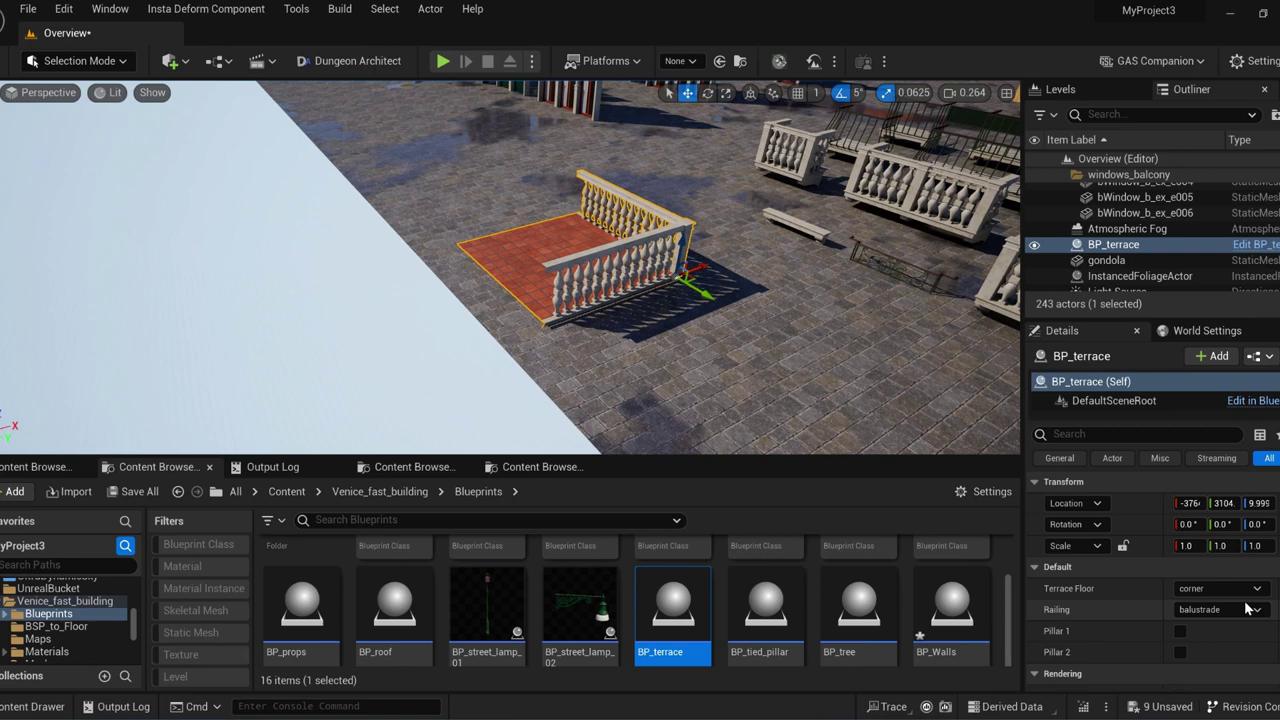
left_click(1210, 622)
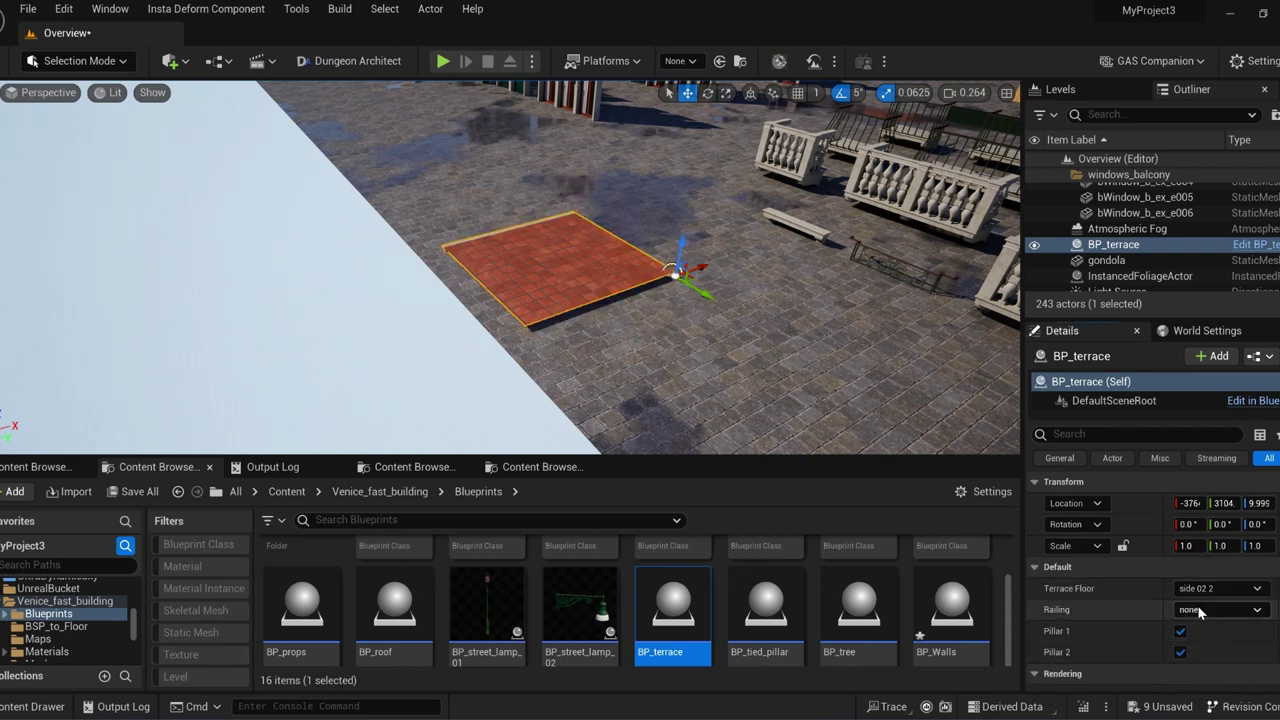
- Replace the terrace with BP_tied_pillar on the pavement and try its Wooden Or Metallic option
scroll(1152, 637, "down", 3)
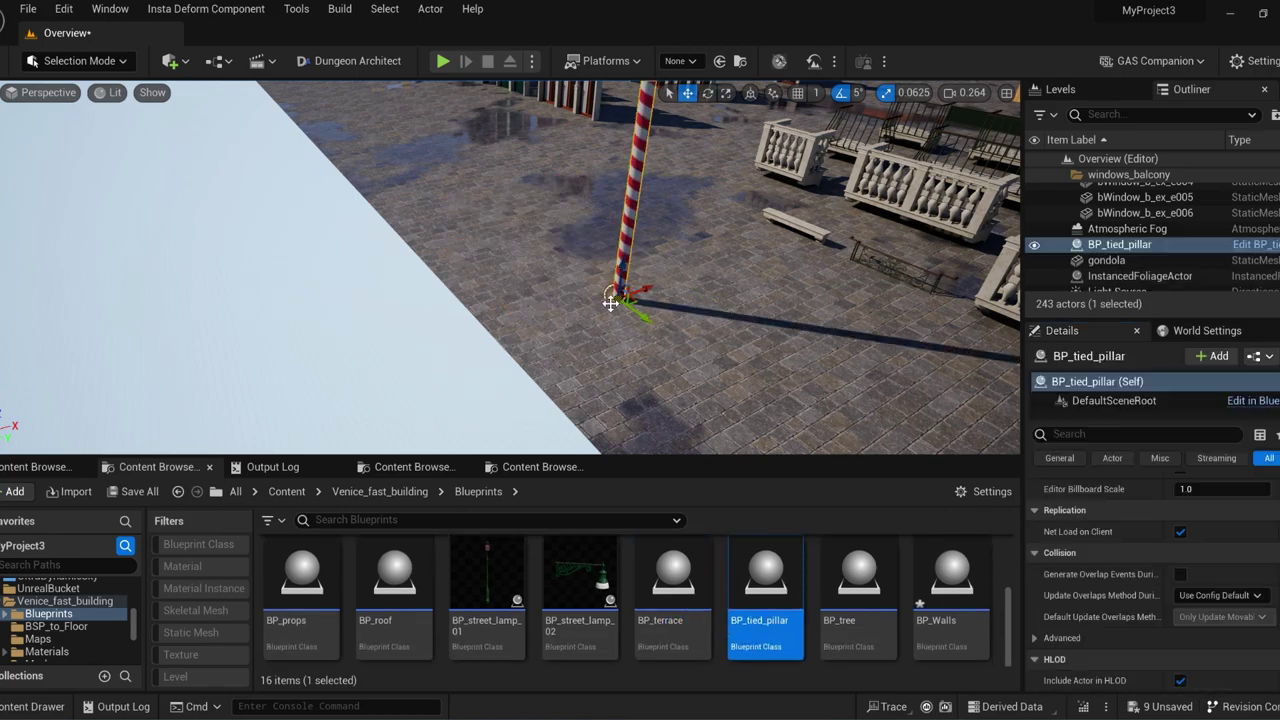
key("f")
scroll(1176, 657, "up", 3)
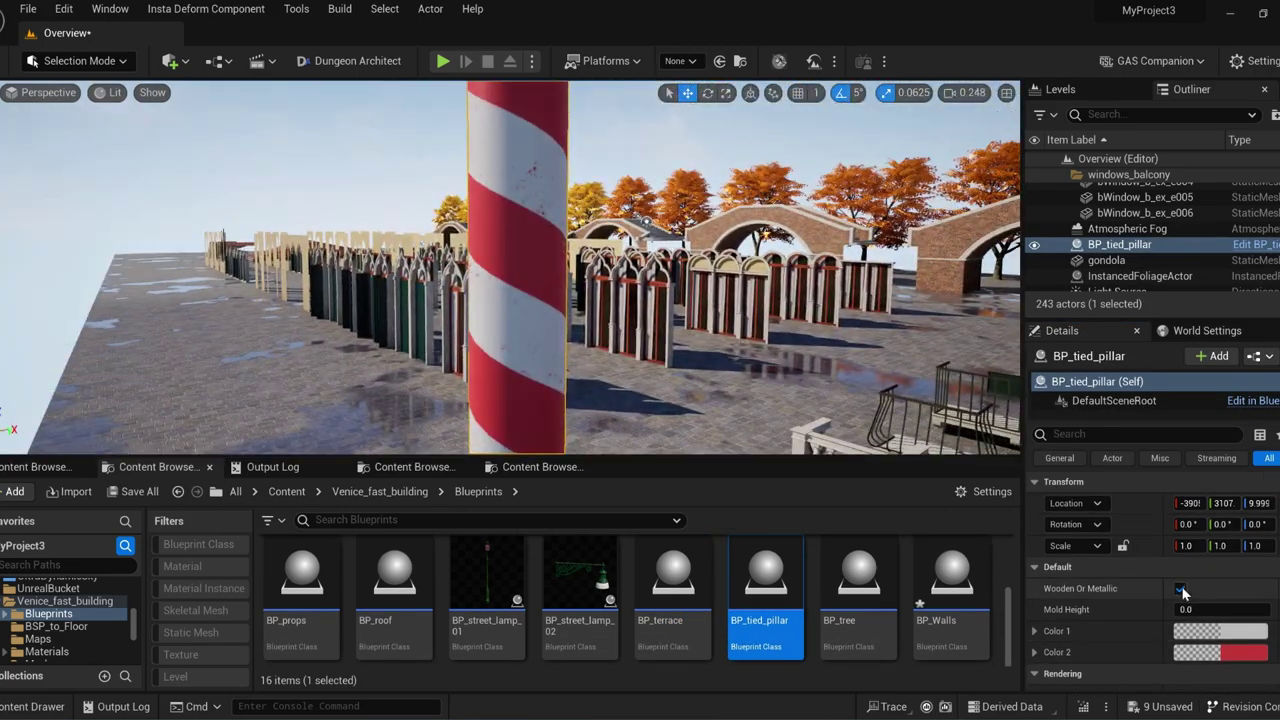
left_click(1181, 589)
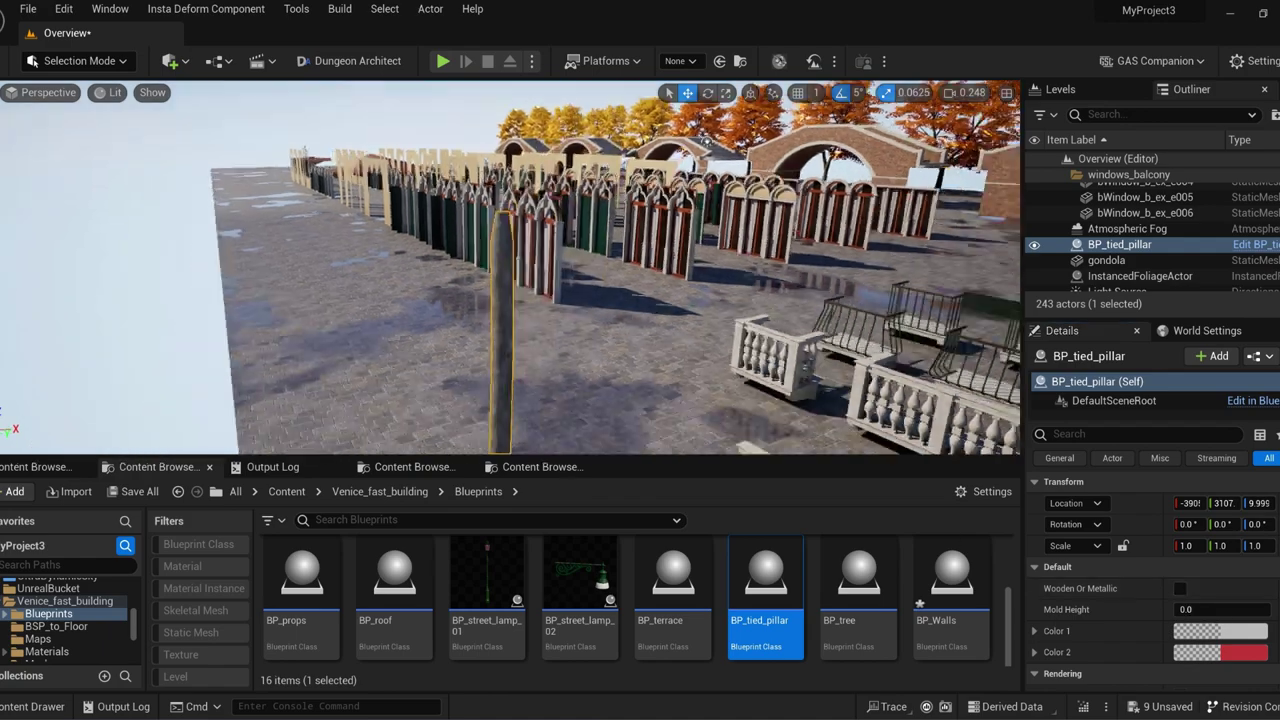
right_click_drag(795, 433, 820, 408)
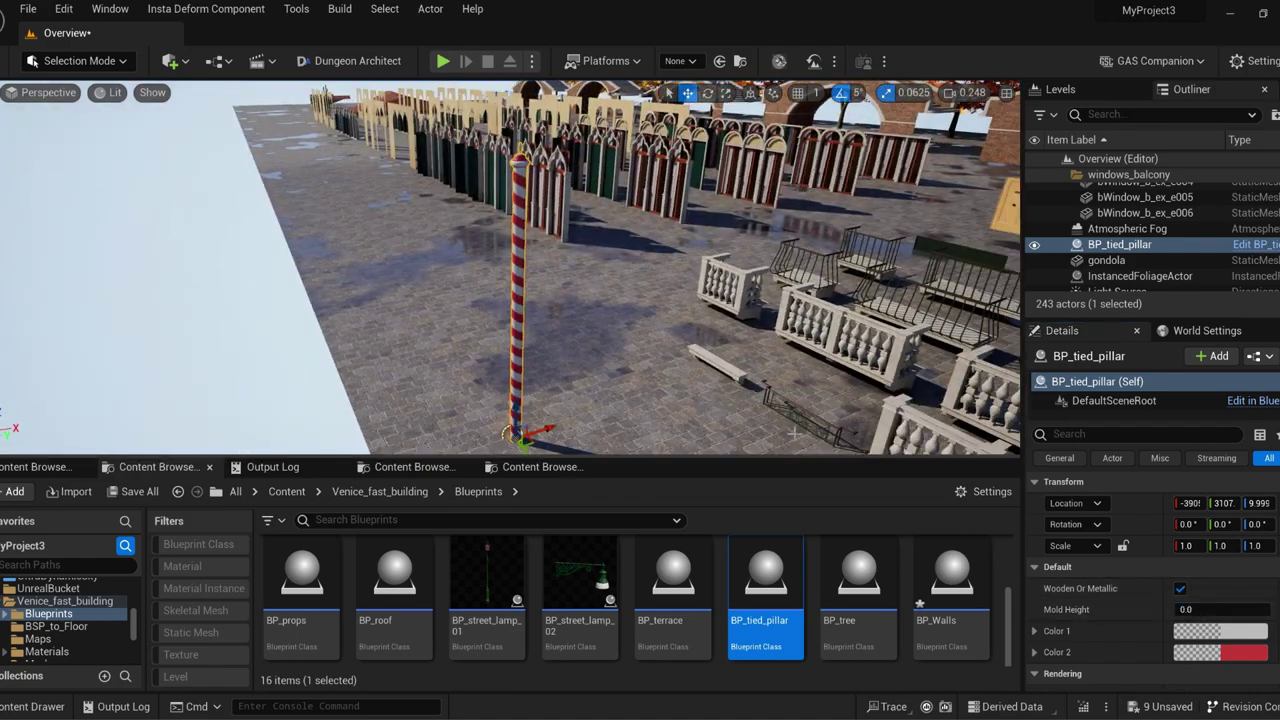
key("Return")
right_click_drag(625, 330, 610, 280)
- Try Mold Height values of 2 and 1 on the tied pillar
left_click(1215, 610)
type("2")
key("Return")
right_click_drag(625, 411, 640, 432)
left_click(1205, 609)
type("1")
key("Return")
right_click_drag(640, 330, 630, 380)
- Set the tied pillar's Color 1 to blue
left_click(1220, 631)
left_click_drag(1000, 440, 1048, 449)
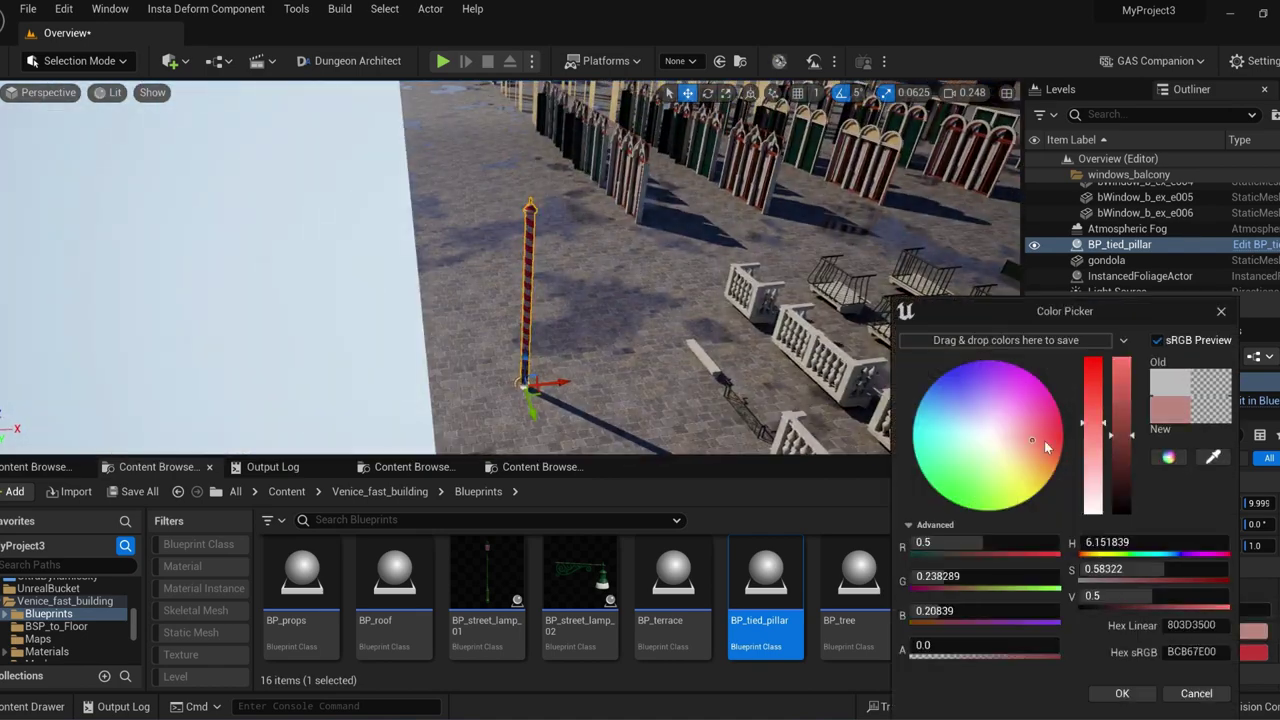
right_click_drag(620, 340, 650, 340)
left_click_drag(1006, 451, 942, 386)
left_click(1116, 454)
left_click(1122, 694)
- Try changing the tied pillar's Color 2, and delete the pillar
left_click(1220, 652)
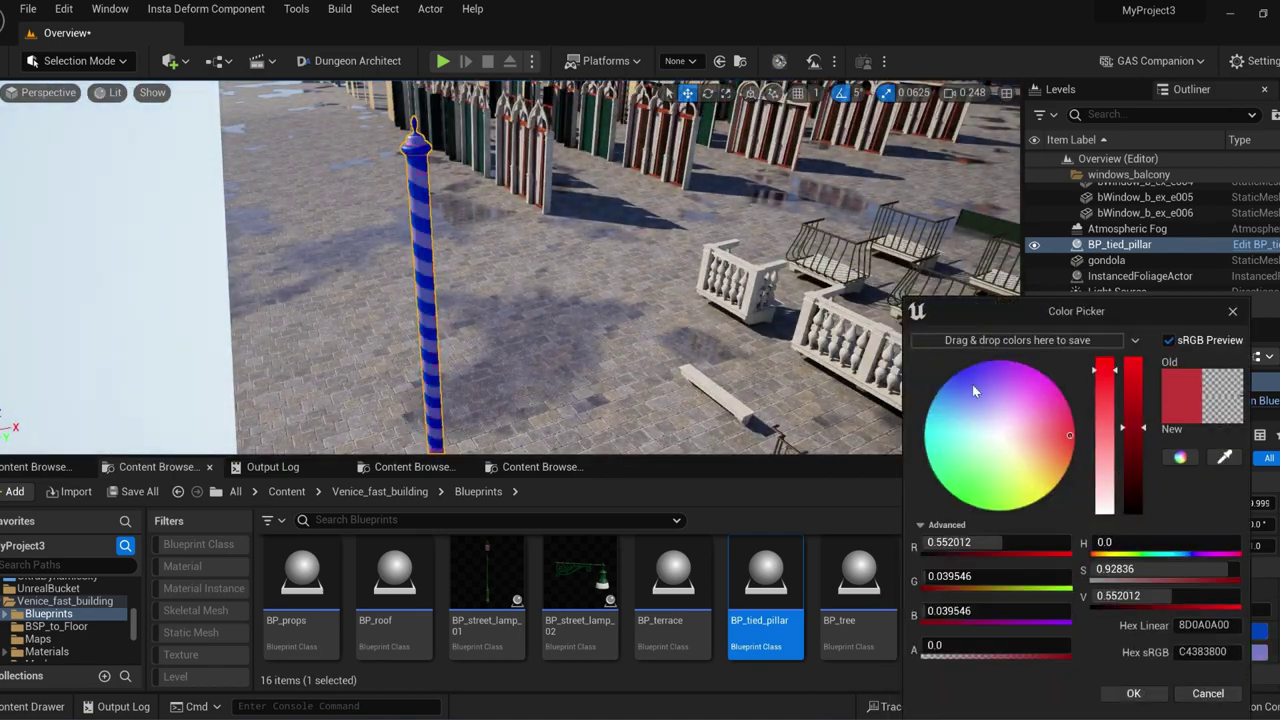
left_click(1143, 701)
right_click_drag(748, 330, 748, 371)
scroll(1130, 580, "down", 2)
key("Delete")
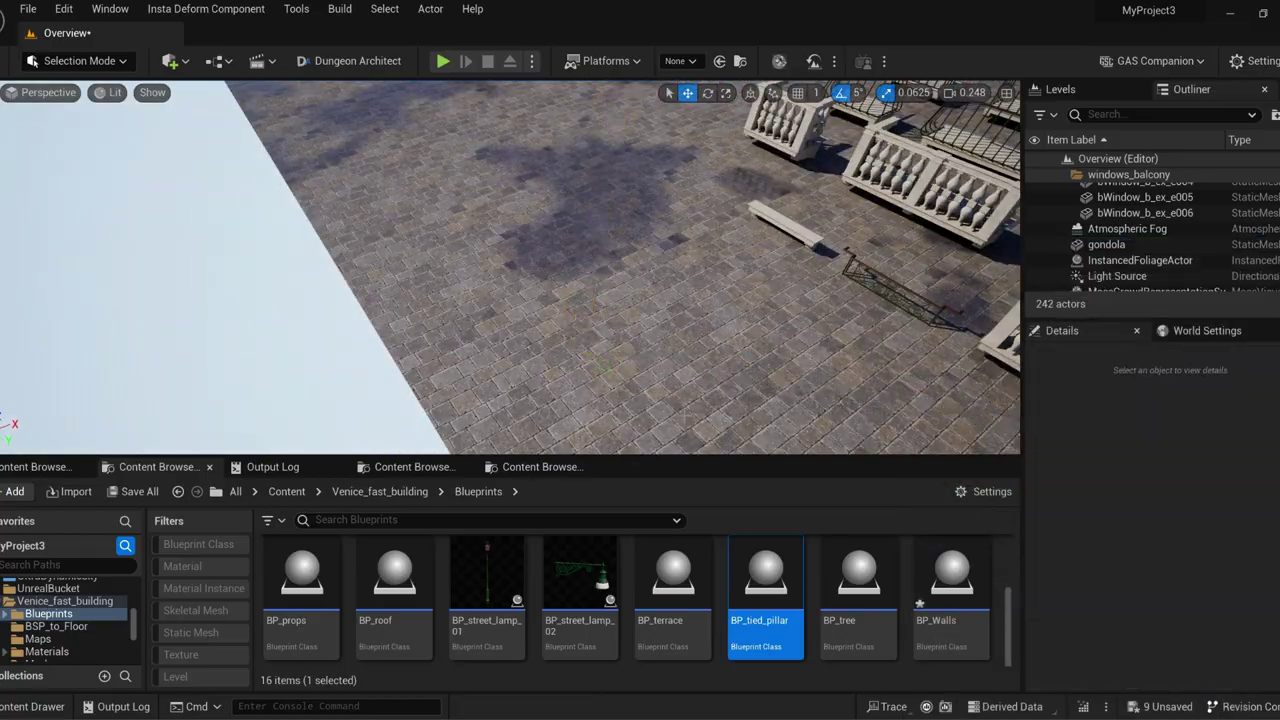
- Place BP_tree on the pavement and disable its RND Tree option
left_click_drag(858, 585, 463, 262)
right_click_drag(717, 330, 717, 280)
scroll(1174, 591, "up", 3)
left_click(1180, 610)
- Try the tree variants in Tree List from tree 02 onward, ending with tree 05
scroll(717, 350, "down", 5)
left_click(1222, 632)
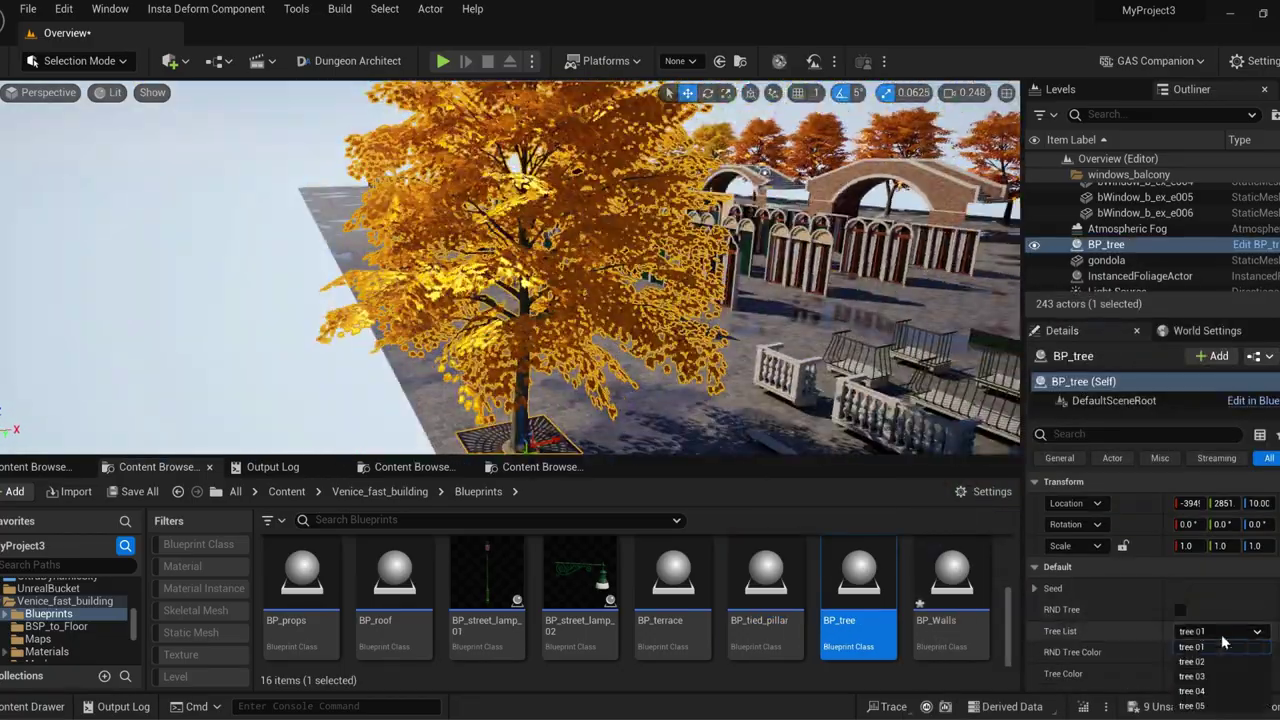
left_click(1215, 664)
right_click_drag(700, 405, 717, 405)
left_click(1220, 631)
left_click(1205, 681)
left_click(1204, 692)
left_click(1218, 631)
left_click(1203, 706)
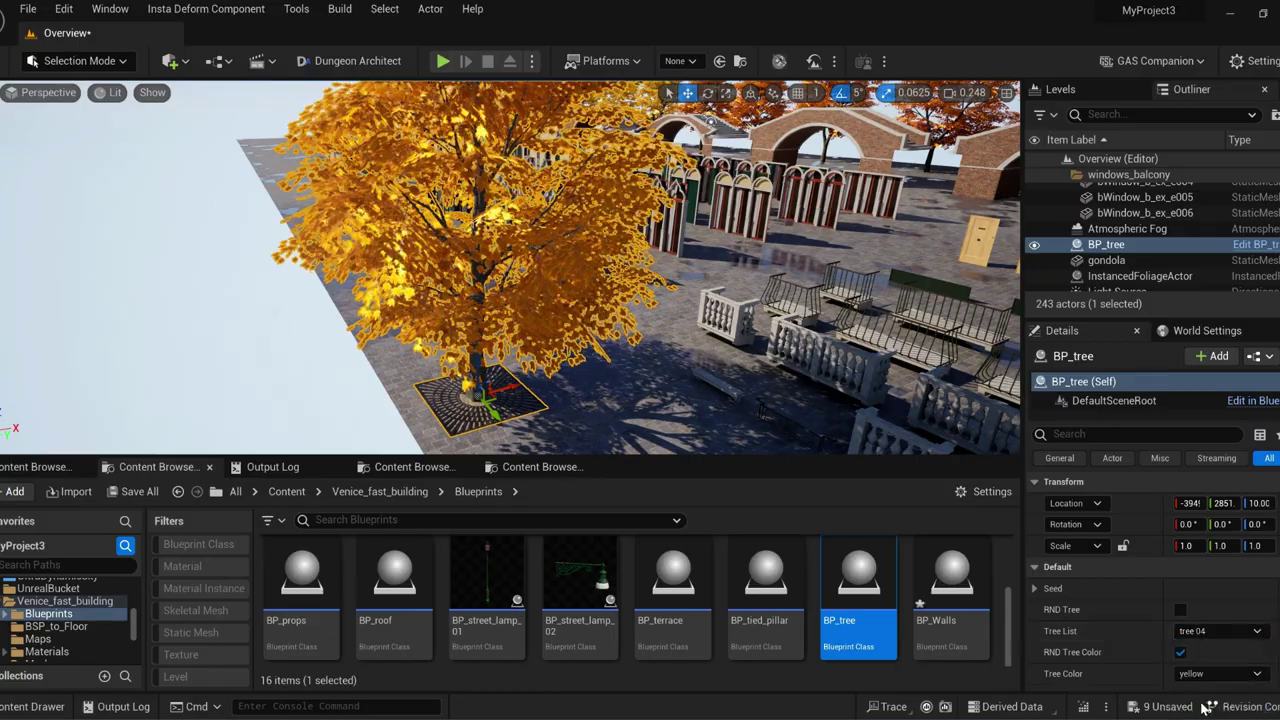
- Disable RND Tree Color and try the Tree Color options, ending with green
left_click(1180, 653)
left_click(1208, 674)
left_click(1203, 644)
left_click(1207, 673)
left_click(1202, 657)
- Disable RND Rotation and set the tree's Rotation to about 272
right_click_drag(840, 400, 790, 395)
scroll(1194, 610, "down", 3)
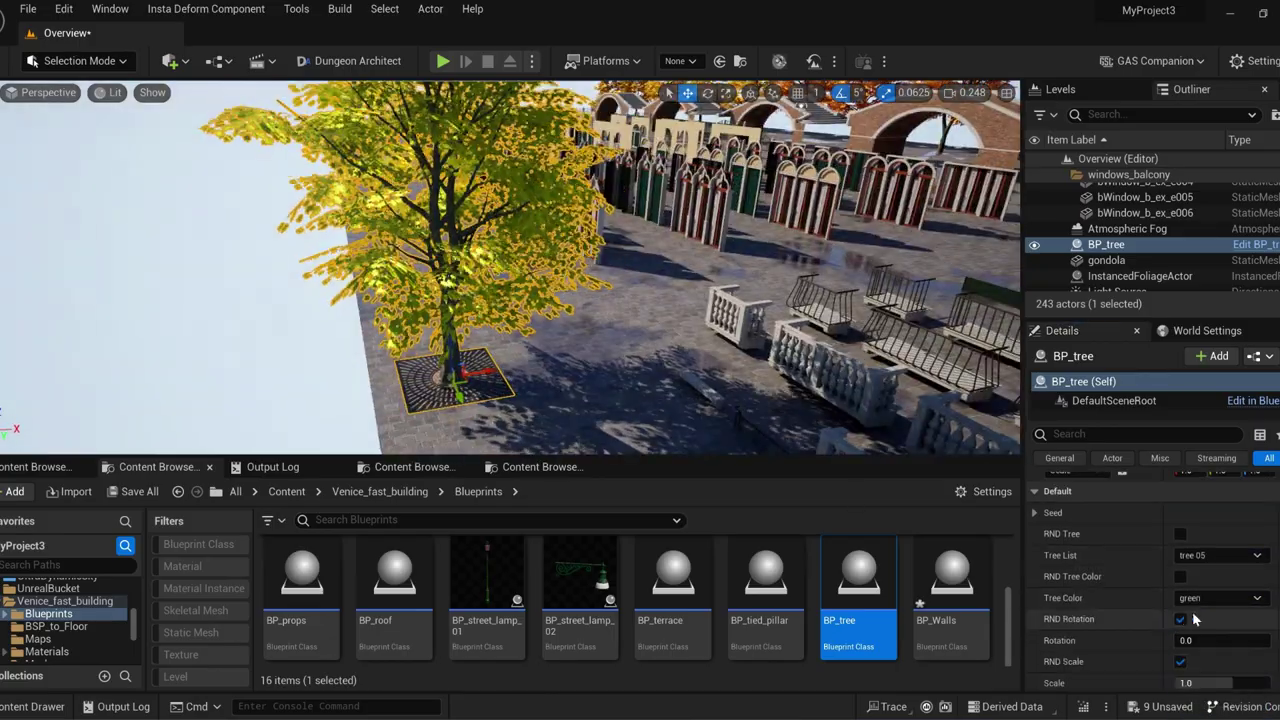
left_click(1181, 570)
left_click_drag(1190, 591, 1246, 591)
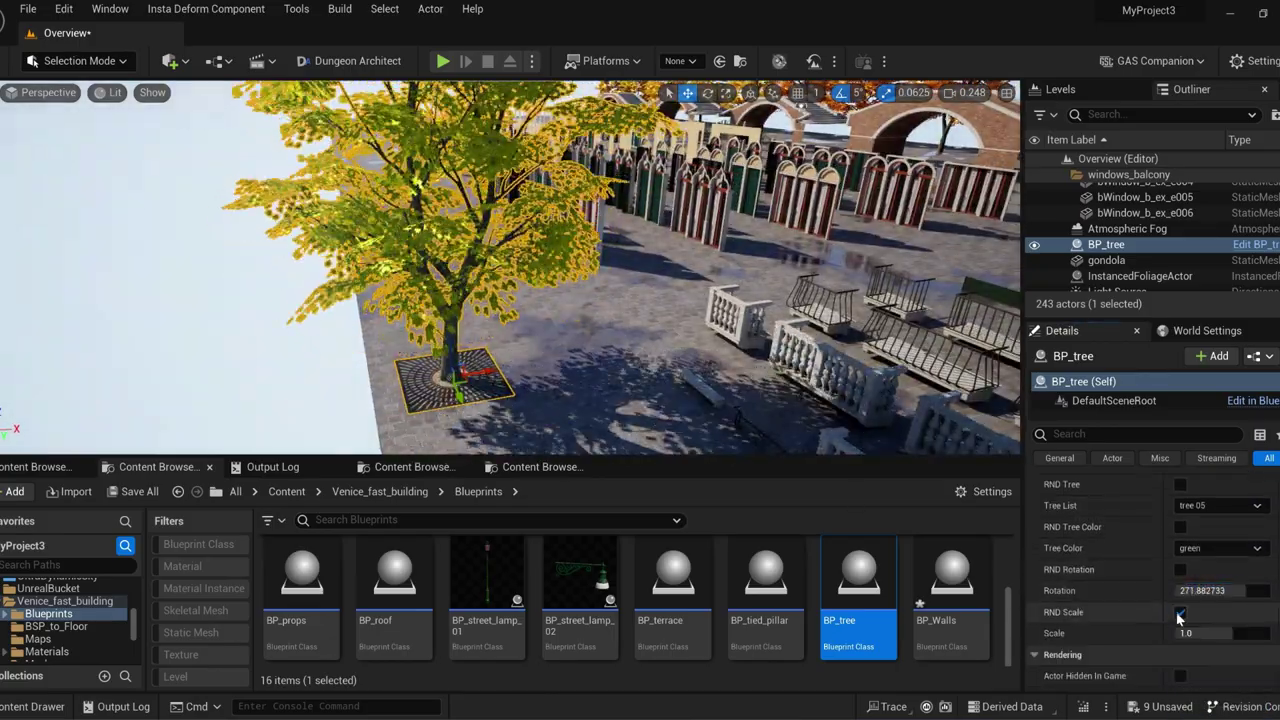
- Disable RND Scale, try a larger Scale on the tree, and delete the tree
left_click(1180, 613)
left_click_drag(1200, 633, 1268, 633)
key("Delete")
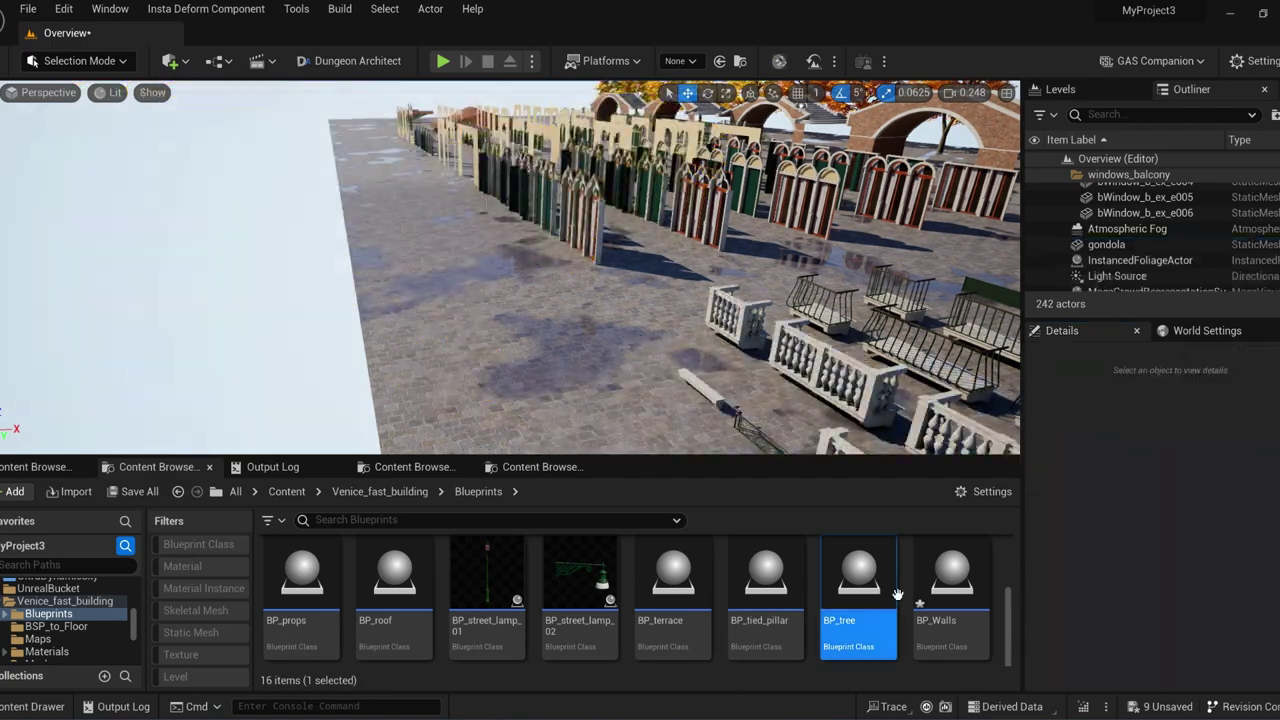
- Place BP_Walls on the pavement and rotate it about 180° around the vertical axis
left_click_drag(945, 590, 520, 356)
right_click_drag(520, 356, 584, 388)
key("e")
left_click_drag(584, 388, 645, 435)
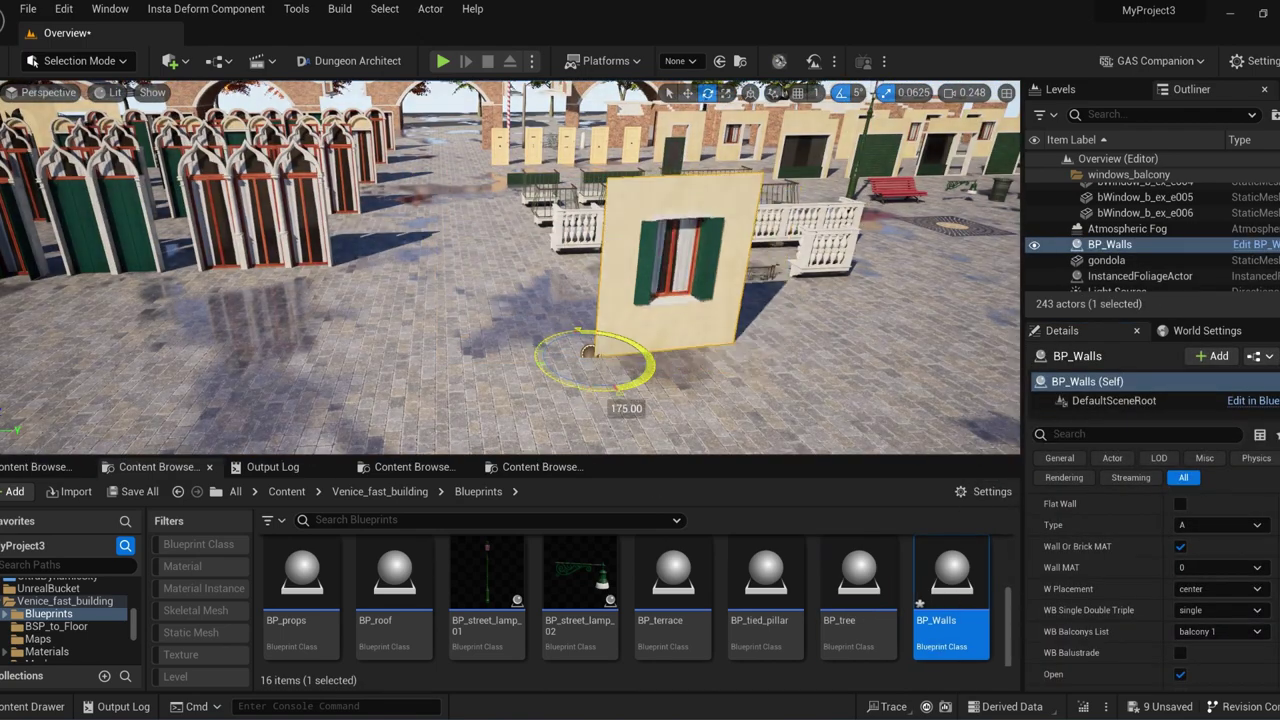
- Set the wall's W Or WB to window_balcony and its Type to E
scroll(700, 630, "up", 2)
scroll(806, 603, "down", 2)
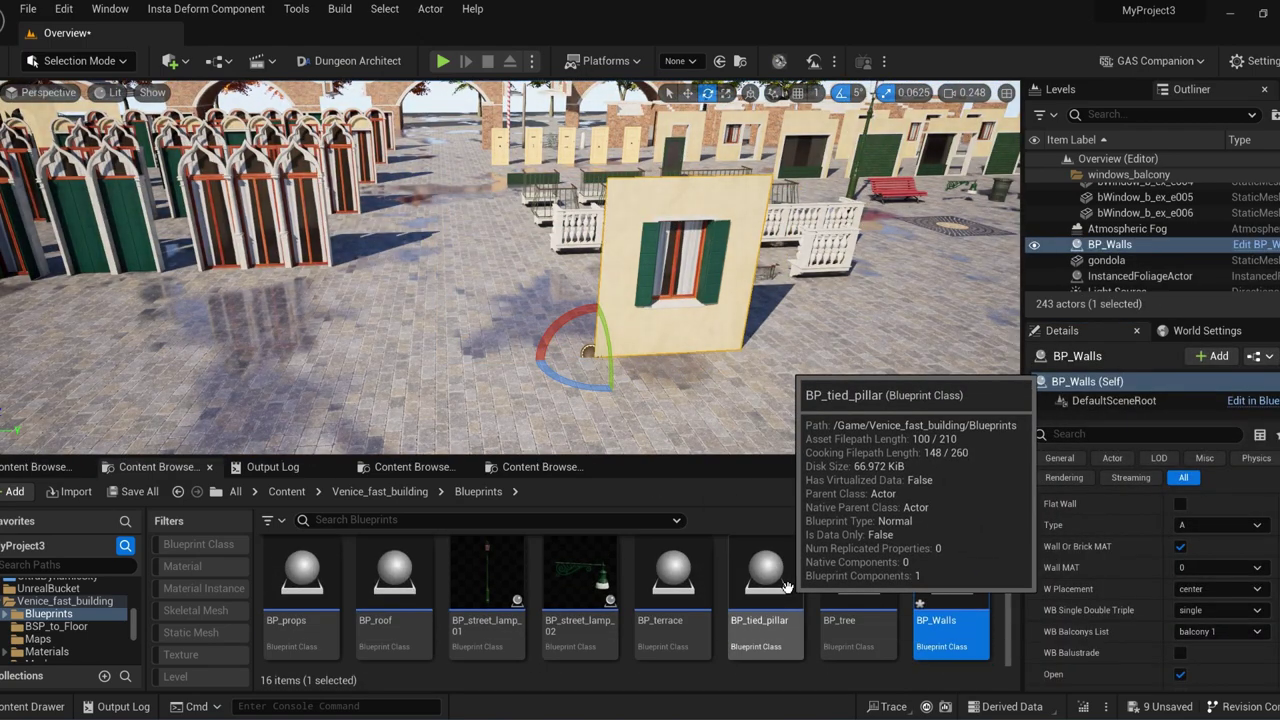
scroll(1209, 568, "up", 3)
left_click(1211, 613)
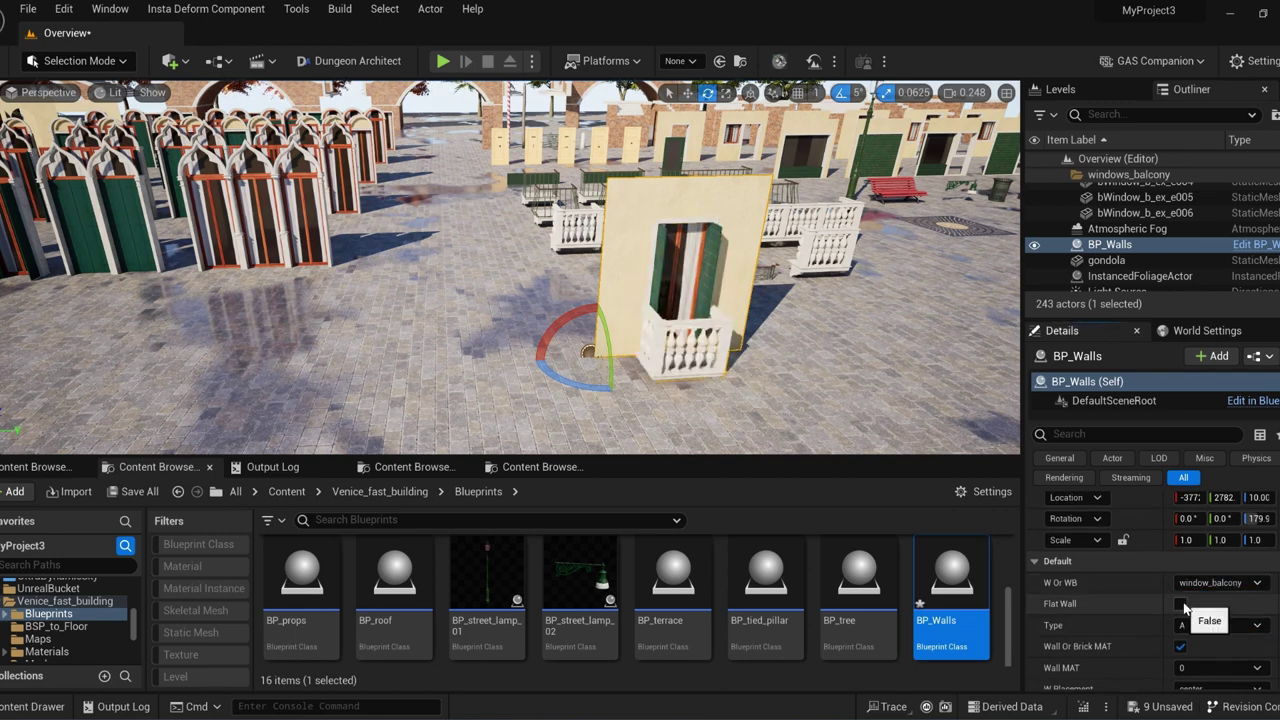
left_click(1218, 625)
left_click(1200, 668)
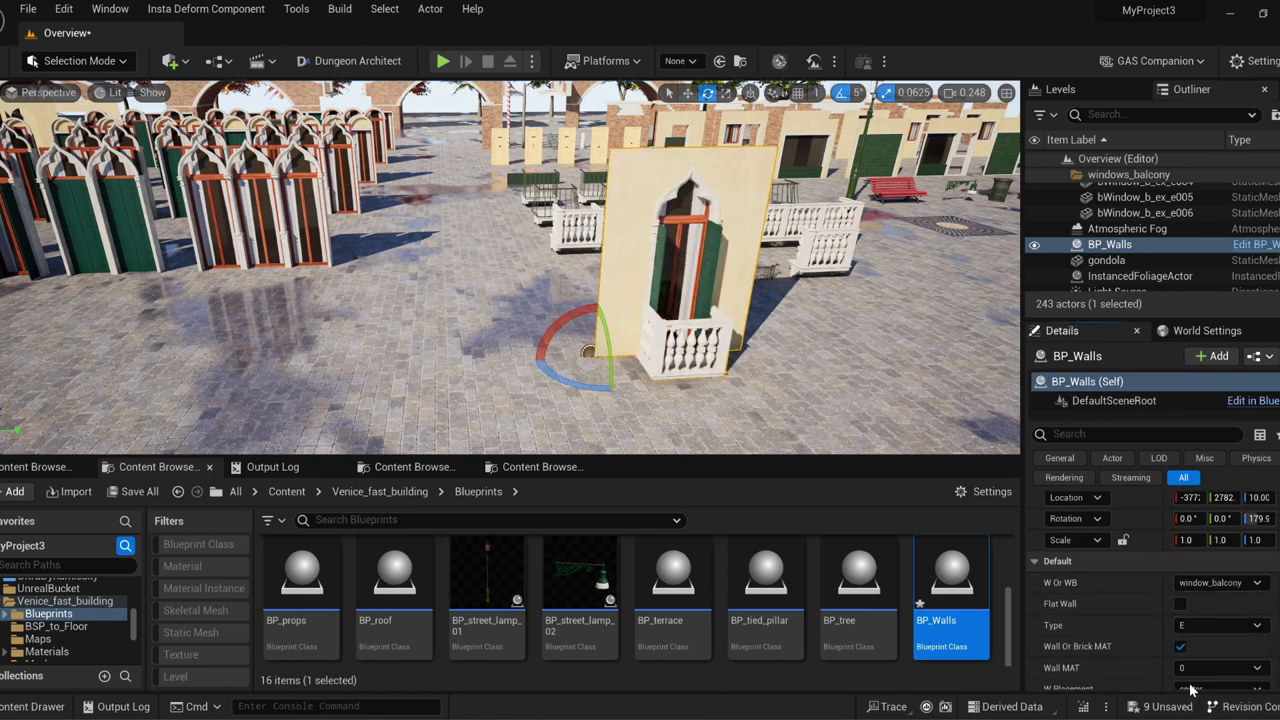
- Try toggling Wall Or Brick MAT on the wall, and set Wall MAT to 8
scroll(1190, 688, "down", 1)
left_click(1181, 597)
left_click(1181, 597)
left_click(1206, 620)
left_click(1196, 522)
left_click(1202, 618)
left_click(1202, 583)
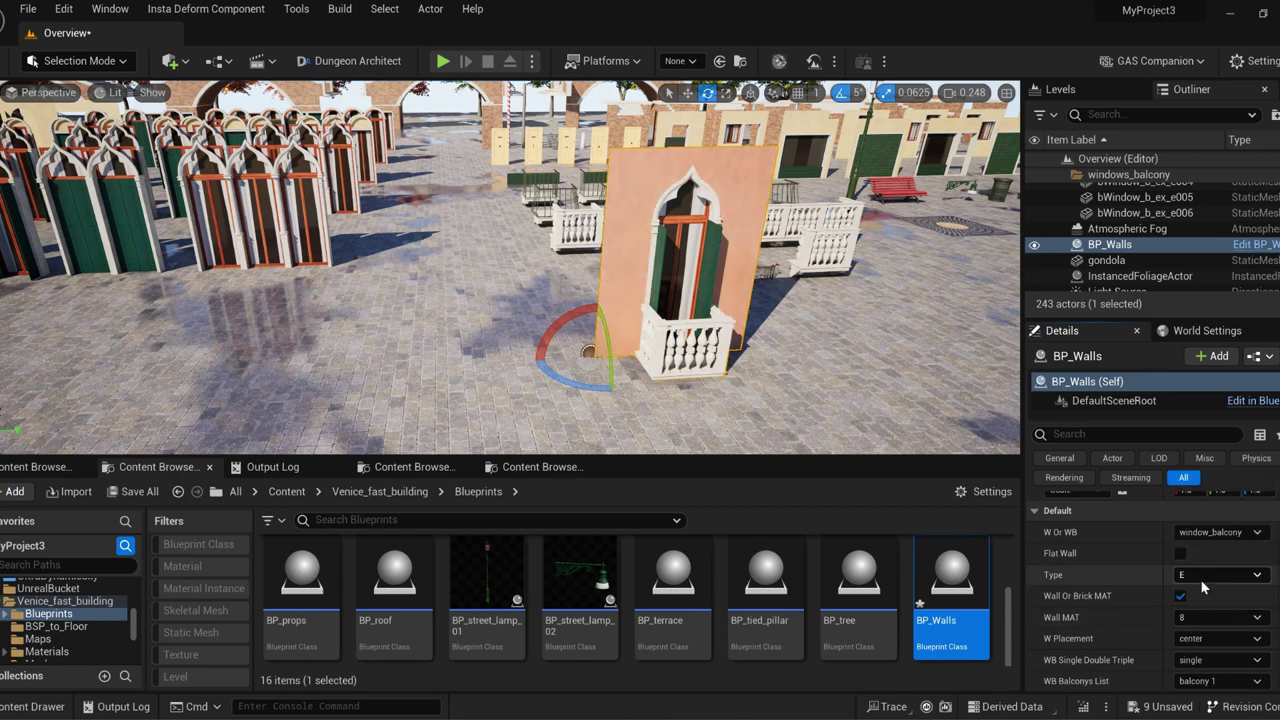
- Set the wall's W Placement to left and WB Single Double Triple to triple
scroll(1140, 655, "down", 1)
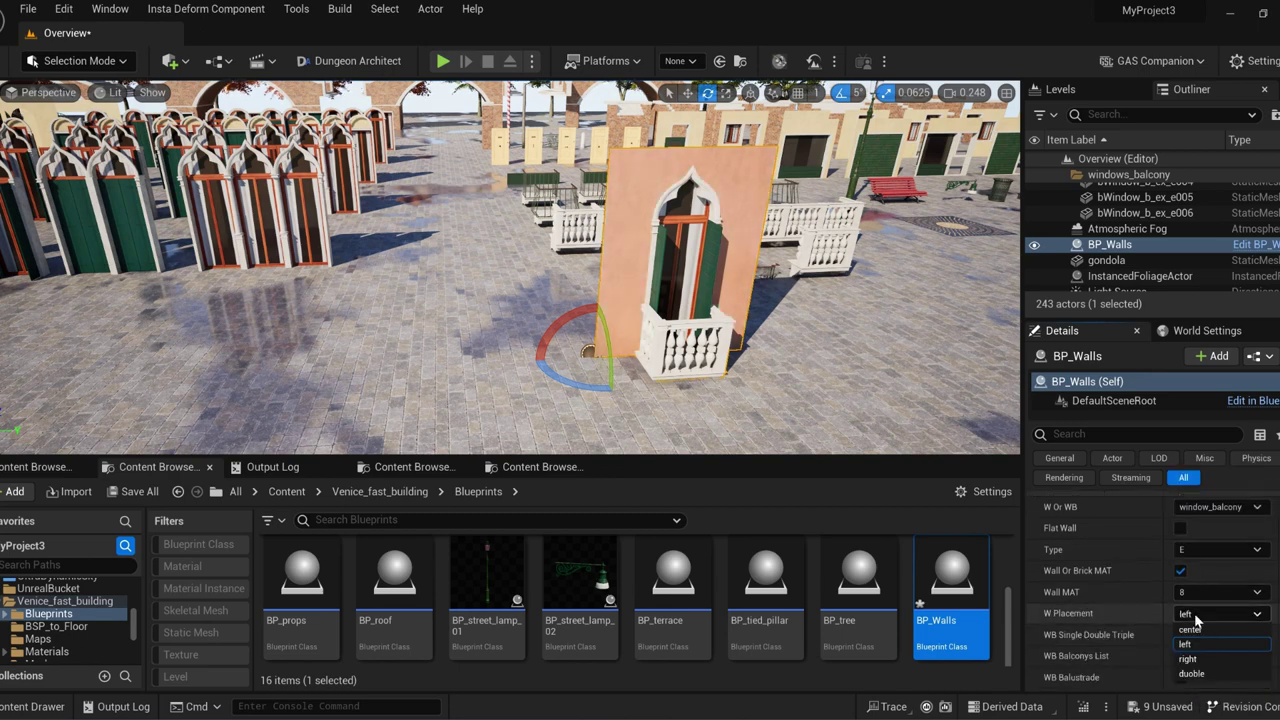
left_click(1181, 571)
left_click(1181, 571)
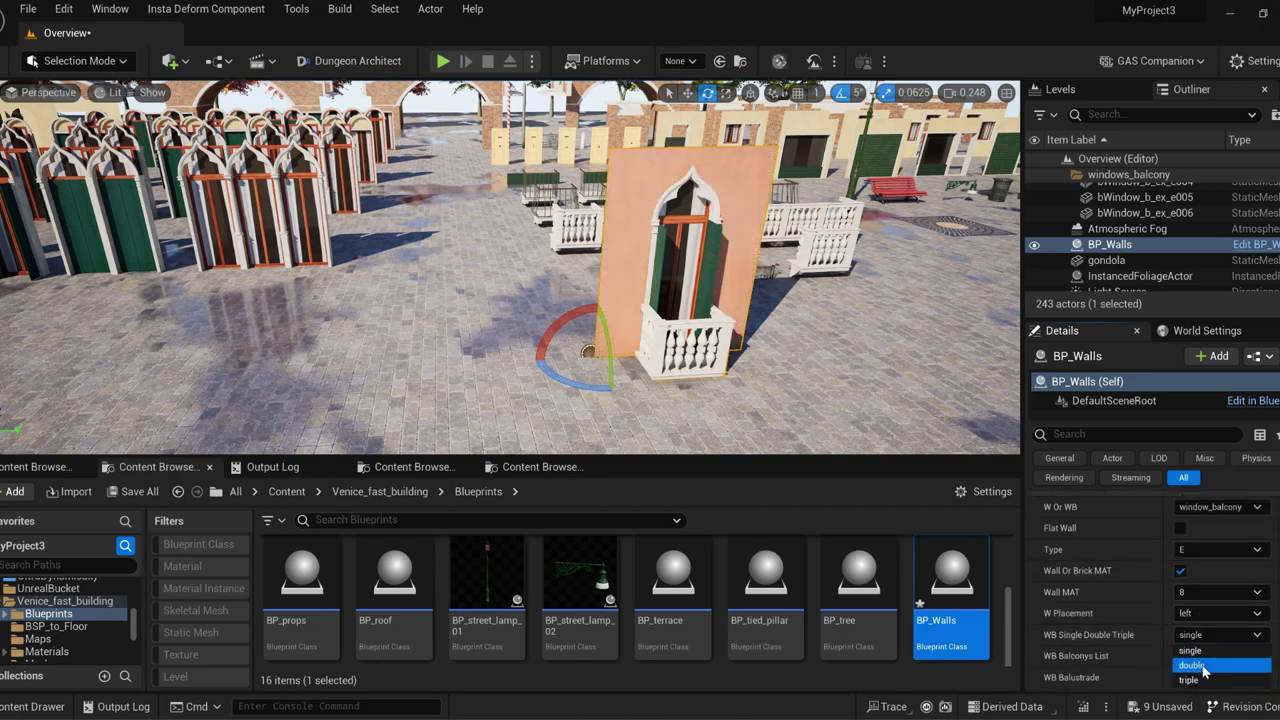
left_click(1190, 680)
- Try balcony 2 and balcony 3 from WB Balconys List on the wall
scroll(1210, 655, "down", 1)
left_click(1218, 632)
left_click(1216, 652)
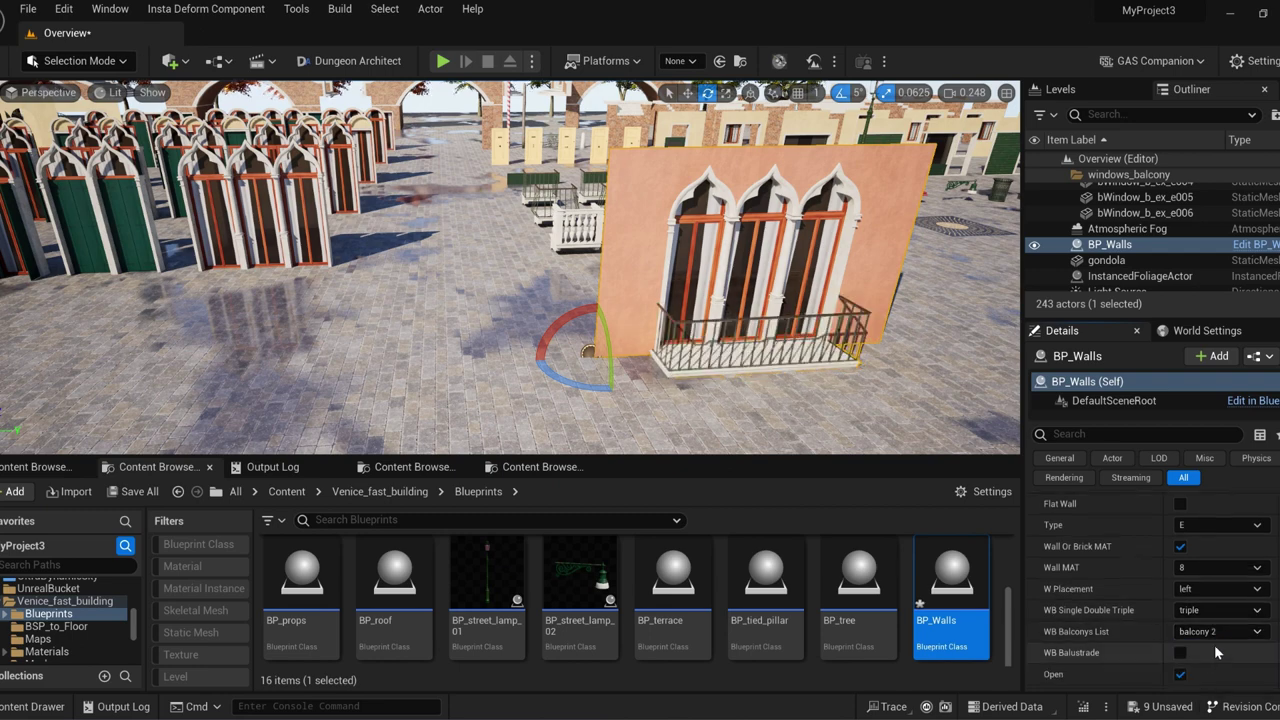
left_click(1218, 632)
left_click(1205, 668)
- Try the WB Balustrade option and set W Placement to center on the wall
scroll(1183, 657, "down", 2)
left_click(1181, 577)
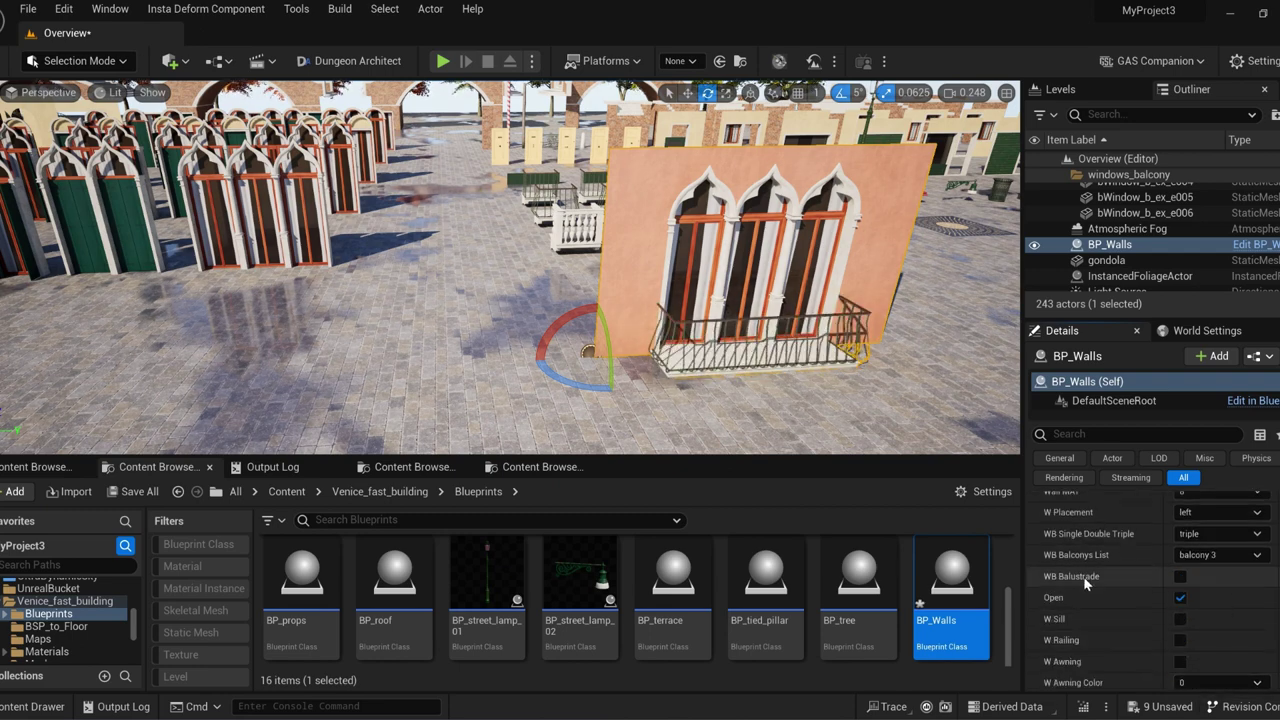
scroll(1083, 576, "up", 2)
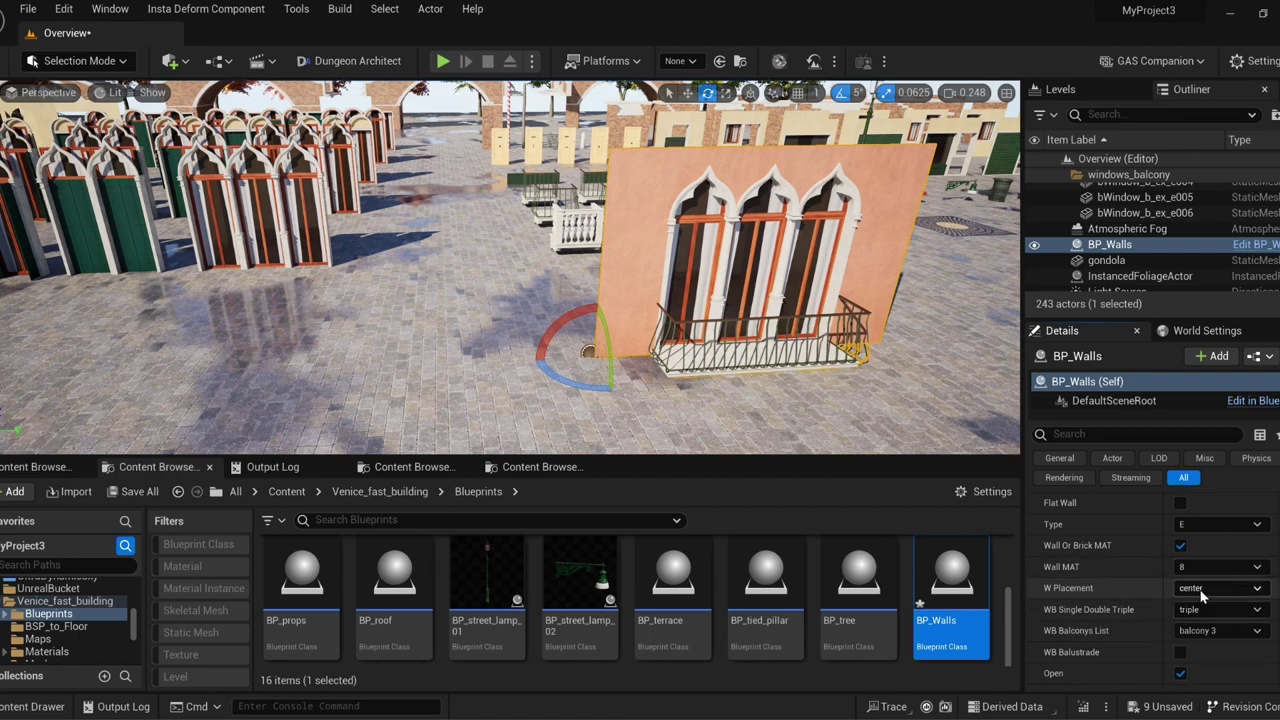
- Switch W Or WB to window, with W Placement duoble and WB Single Double Triple double
scroll(1203, 594, "up", 2)
left_click(1212, 532)
left_click(1212, 549)
scroll(1210, 635, "down", 1)
scroll(1210, 599, "down", 1)
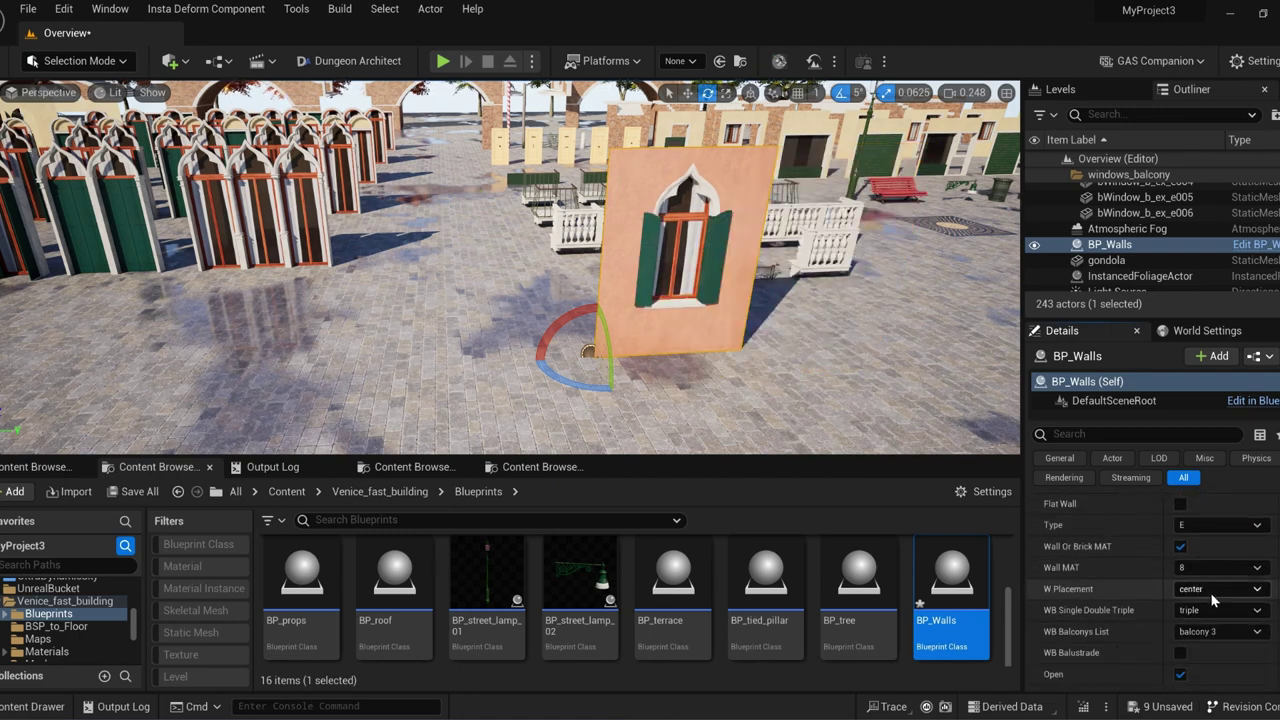
left_click(1191, 648)
left_click(1218, 610)
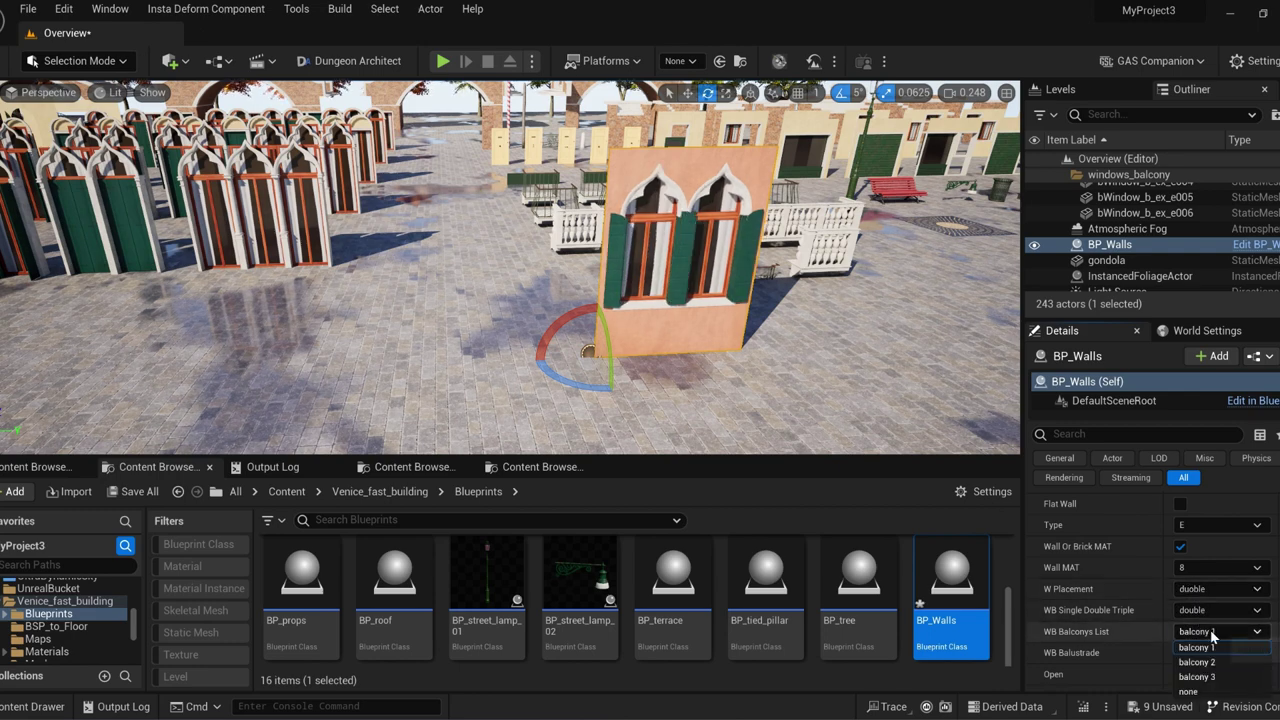
- Set WB Balconys List to balcony 2 and enable Flat Wall
left_click(1198, 662)
scroll(1206, 640, "down", 1)
scroll(1185, 625, "down", 1)
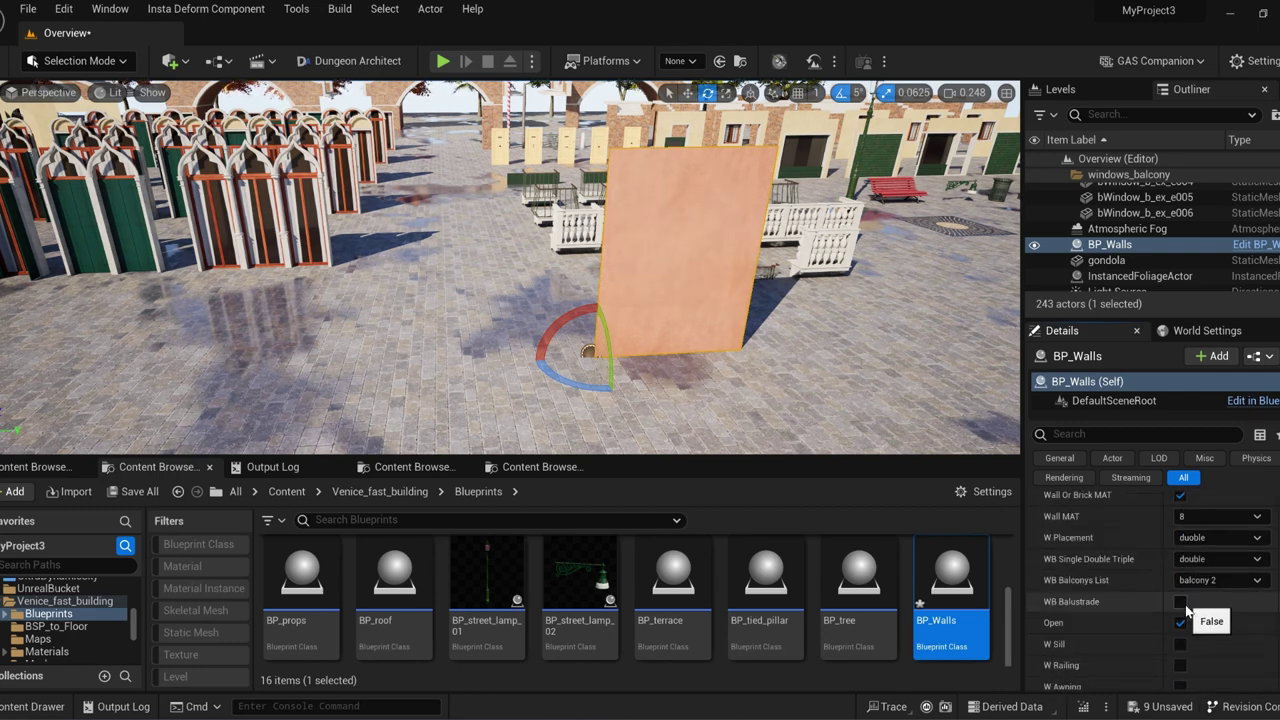
- Return the wall to window_balcony with Flat Wall disabled and Type C
left_click(1199, 583)
left_click(1198, 612)
scroll(1197, 604, "down", 2)
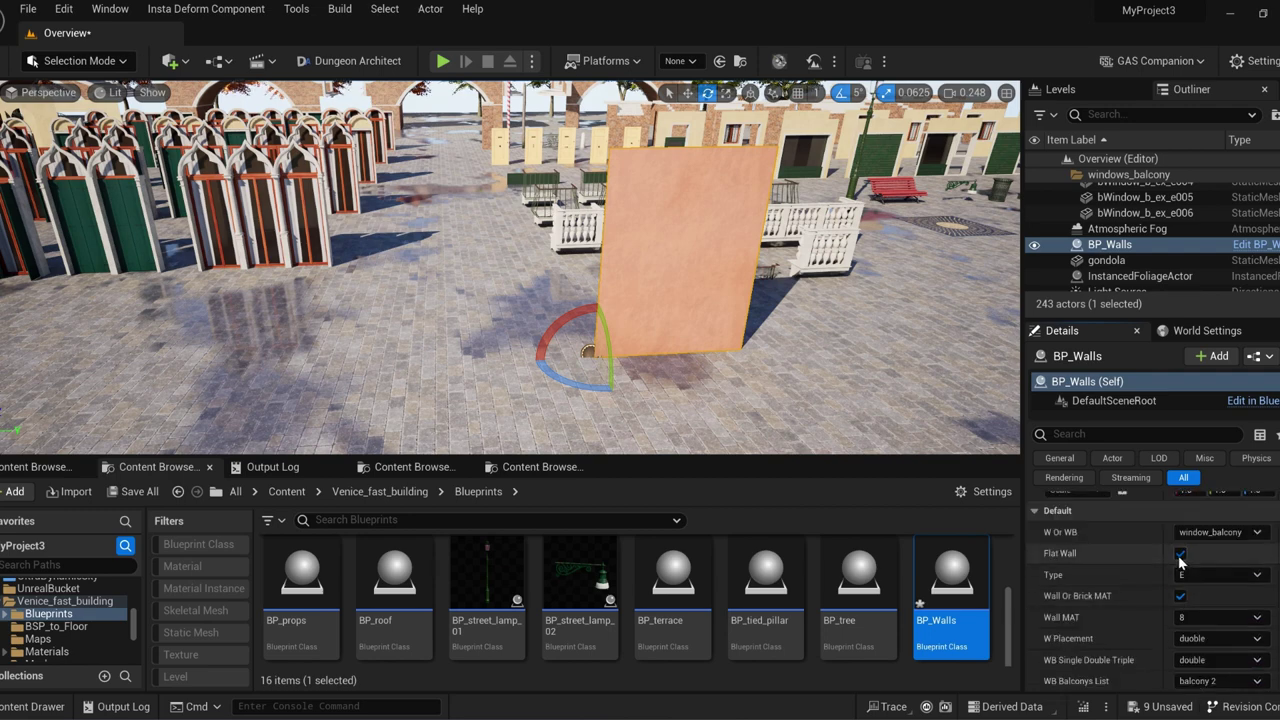
left_click(1182, 555)
scroll(1194, 628, "down", 3)
scroll(1176, 625, "down", 3)
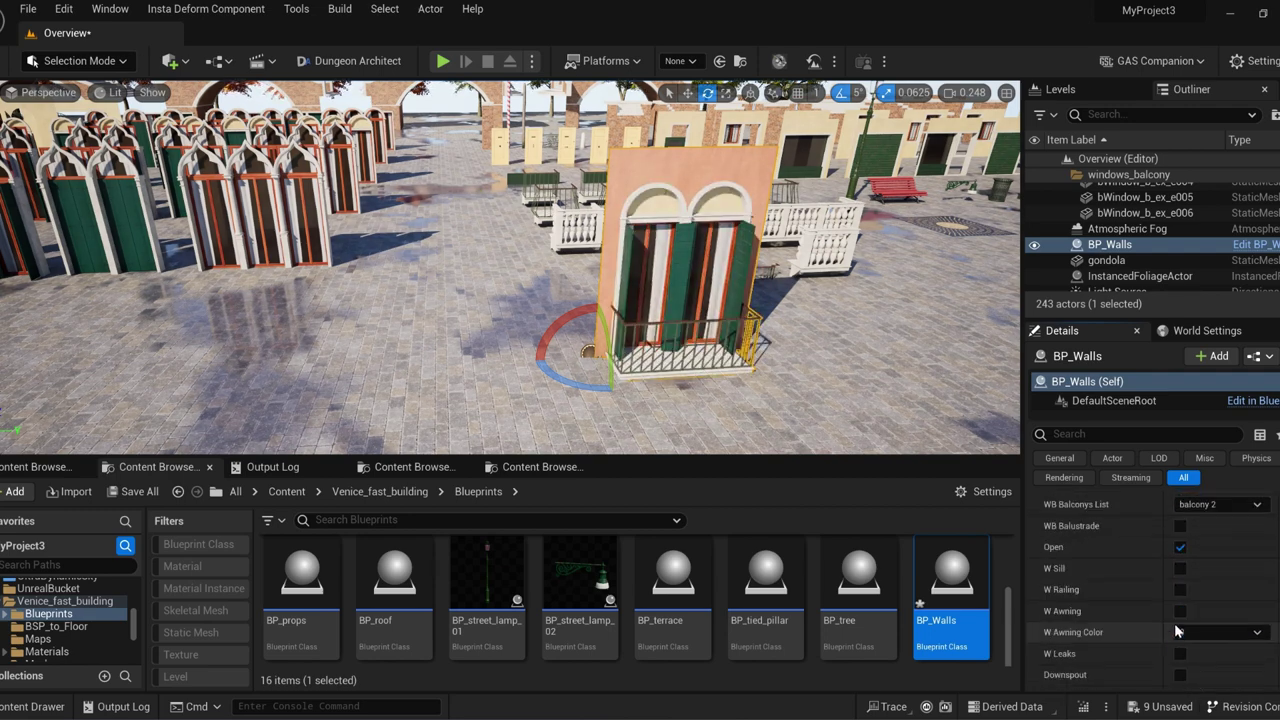
- Enable W Sill and W Awning on the wall
left_click(1180, 568)
scroll(1180, 605, "up", 1)
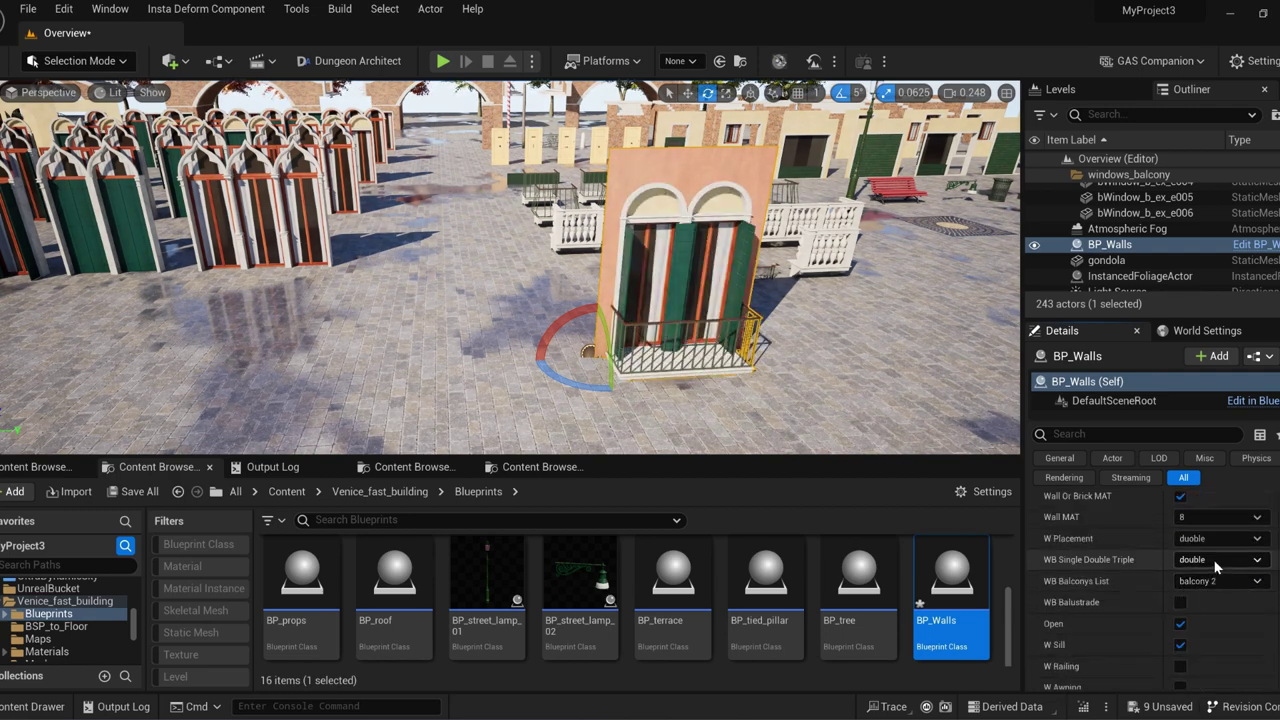
scroll(1200, 645, "down", 1)
left_click(1204, 639)
left_click(1204, 637)
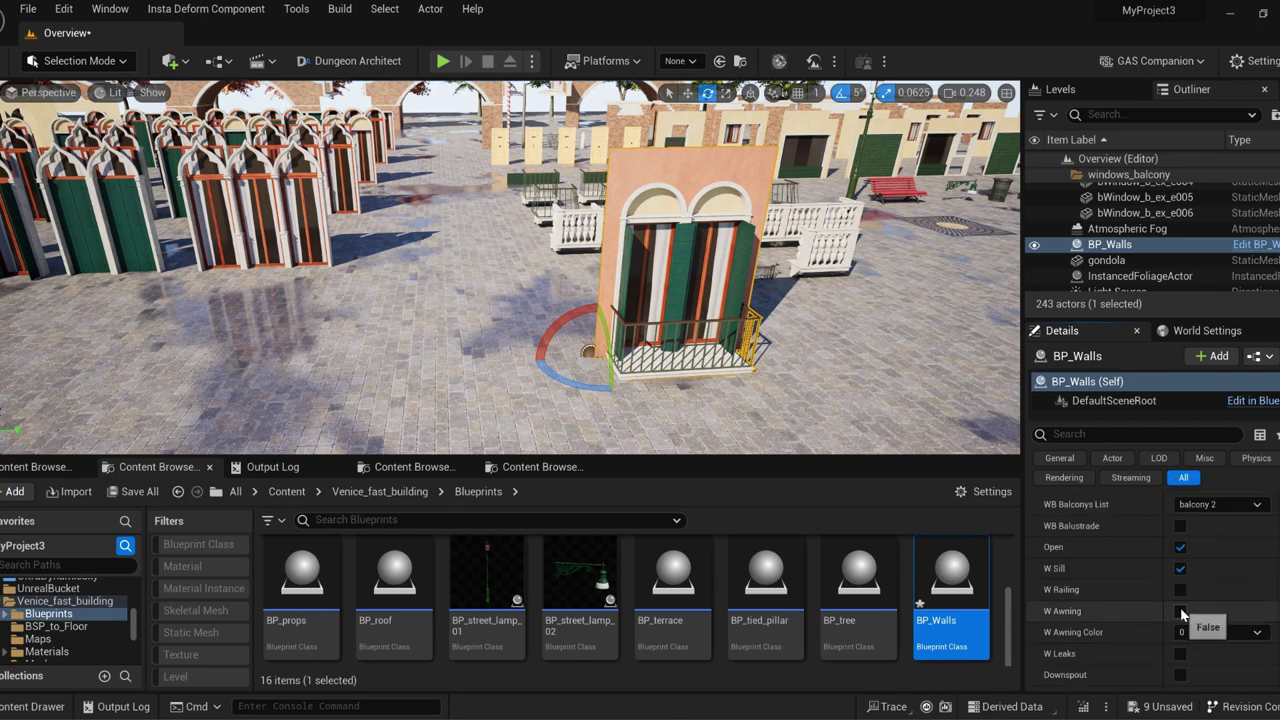
scroll(1190, 610, "up", 4)
left_click(1214, 606)
left_click(1212, 619)
left_click(1196, 666)
left_click(1207, 607)
left_click(1204, 637)
scroll(1208, 600, "up", 1)
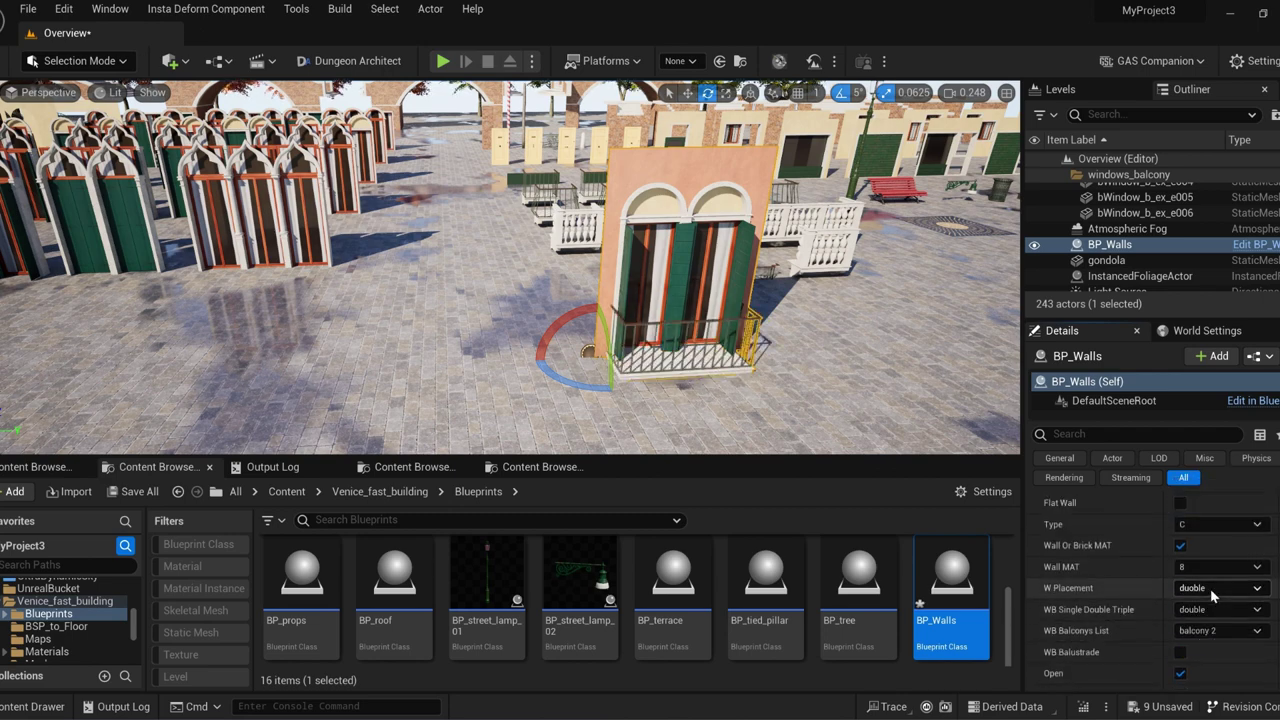
- Set W Placement to center and WB Single Double Triple to single on the wall
left_click(1212, 609)
left_click(1206, 589)
left_click(1196, 619)
left_click(1203, 592)
left_click(1201, 603)
- Try Type B, set the wall's Type to D, and switch W Or WB to window
scroll(1201, 599, "up", 2)
left_click(1201, 579)
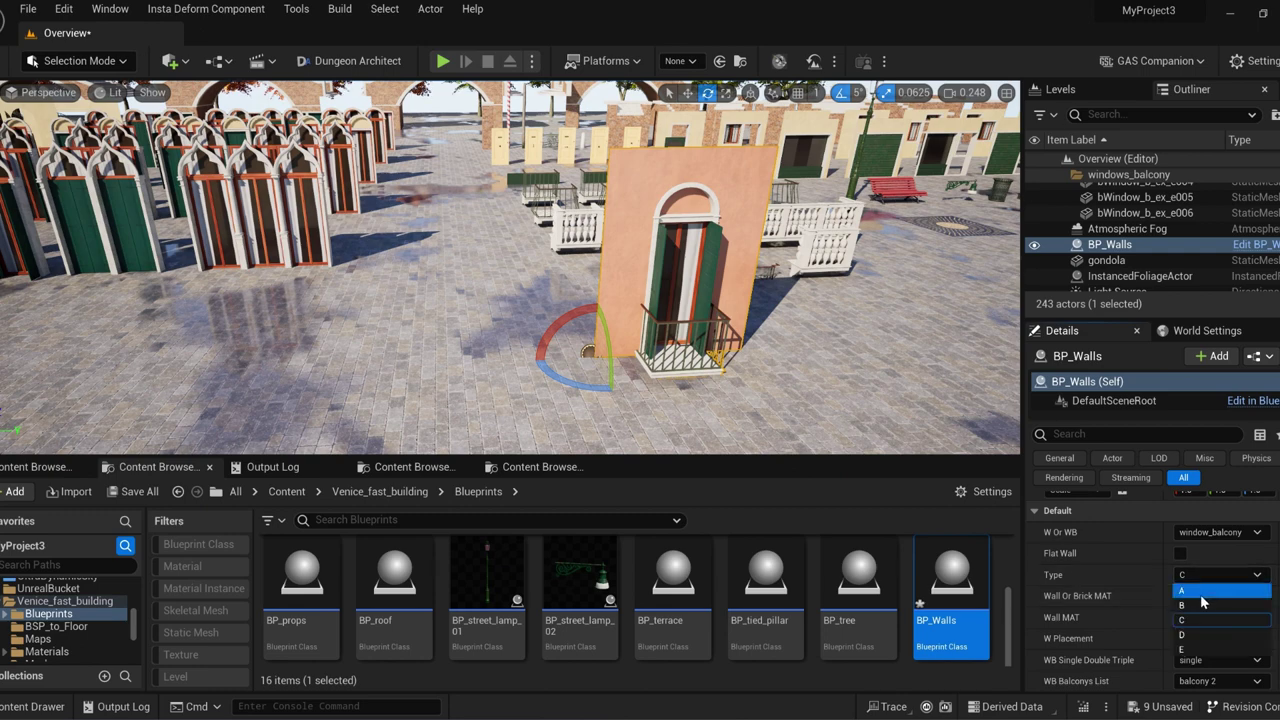
left_click(1199, 604)
left_click(1198, 580)
left_click(1203, 635)
left_click(1211, 534)
left_click(1211, 546)
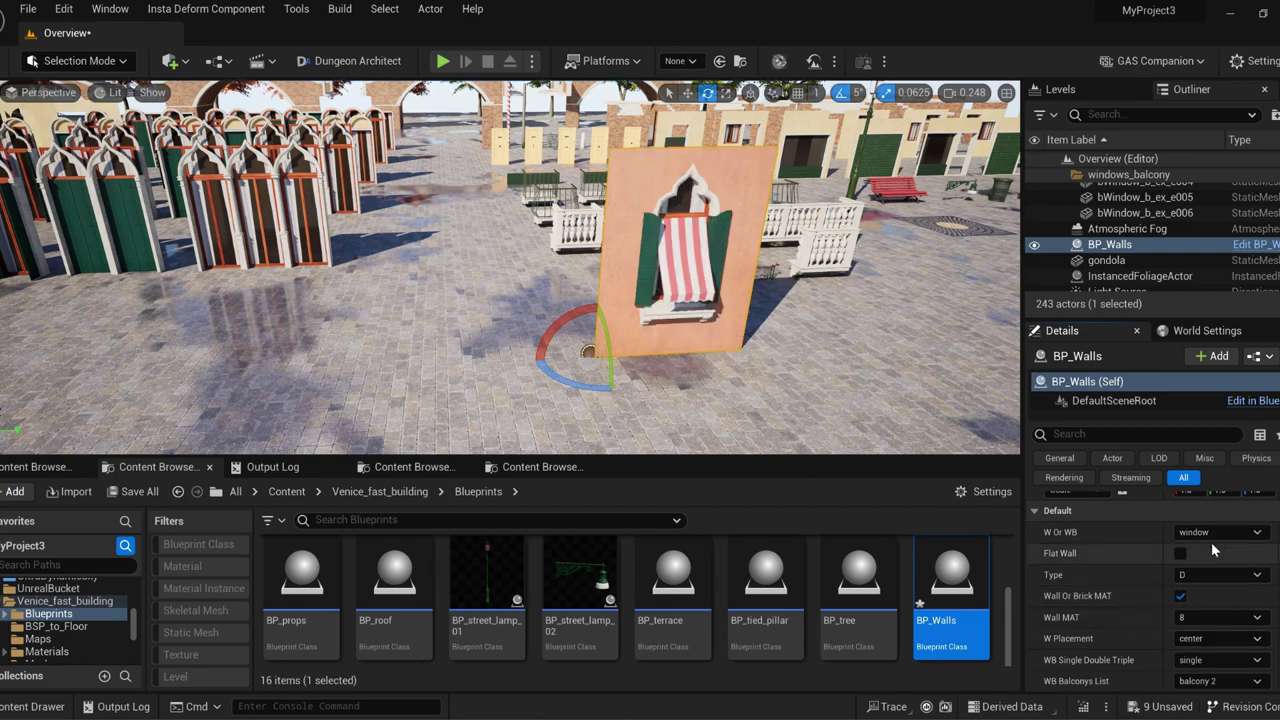
- Try toggling the W Sill and Open options on the window wall
scroll(1200, 570, "down", 3)
left_click(1182, 593)
left_click(1182, 594)
left_click(1182, 574)
left_click(1182, 574)
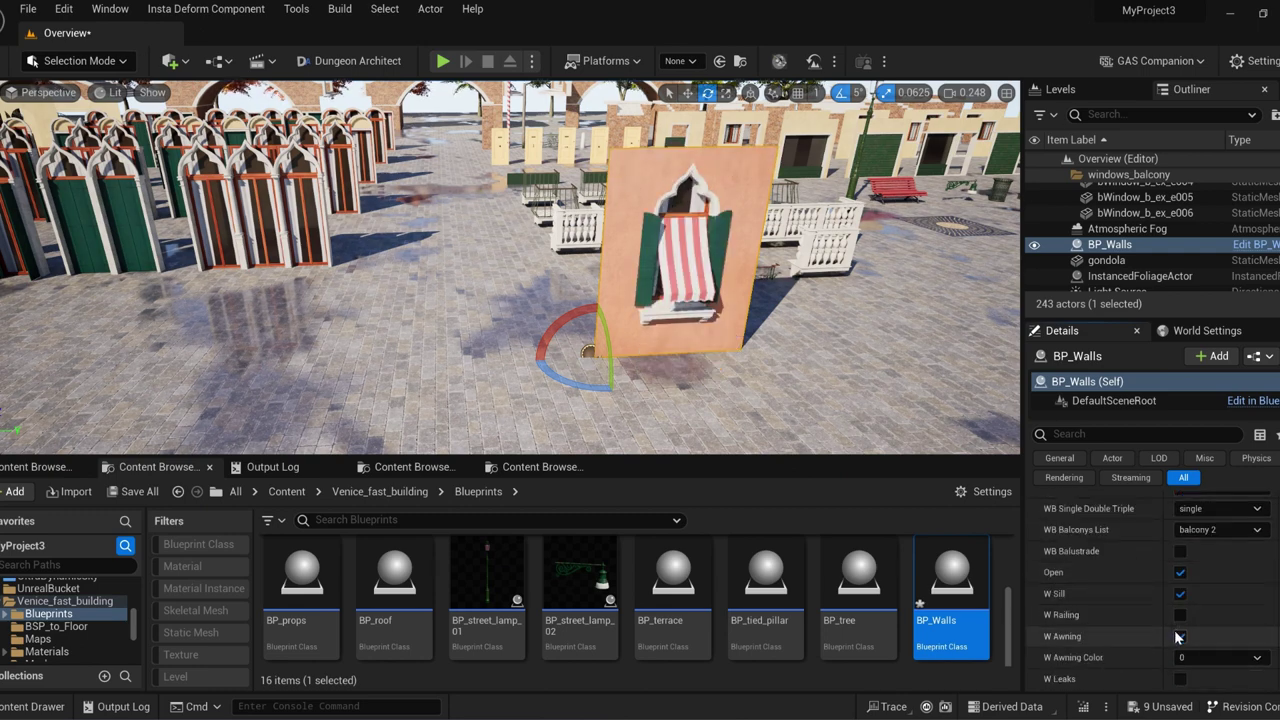
- Enable W Railing, try toggling W Awning, and set W Awning Color to 6
left_click(1180, 616)
key("w")
right_click_drag(740, 360, 710, 400)
left_click(1182, 638)
left_click(1182, 638)
left_click(1200, 657)
left_click(1196, 620)
- Enable W Leaks and Downspout on the wall
scroll(1180, 612, "down", 2)
left_click(1180, 578)
left_click(1180, 600)
- Try toggling Downspout End on the wall, ending with it disabled
left_click(1181, 621)
left_click(1181, 621)
key("w")
left_click(1180, 620)
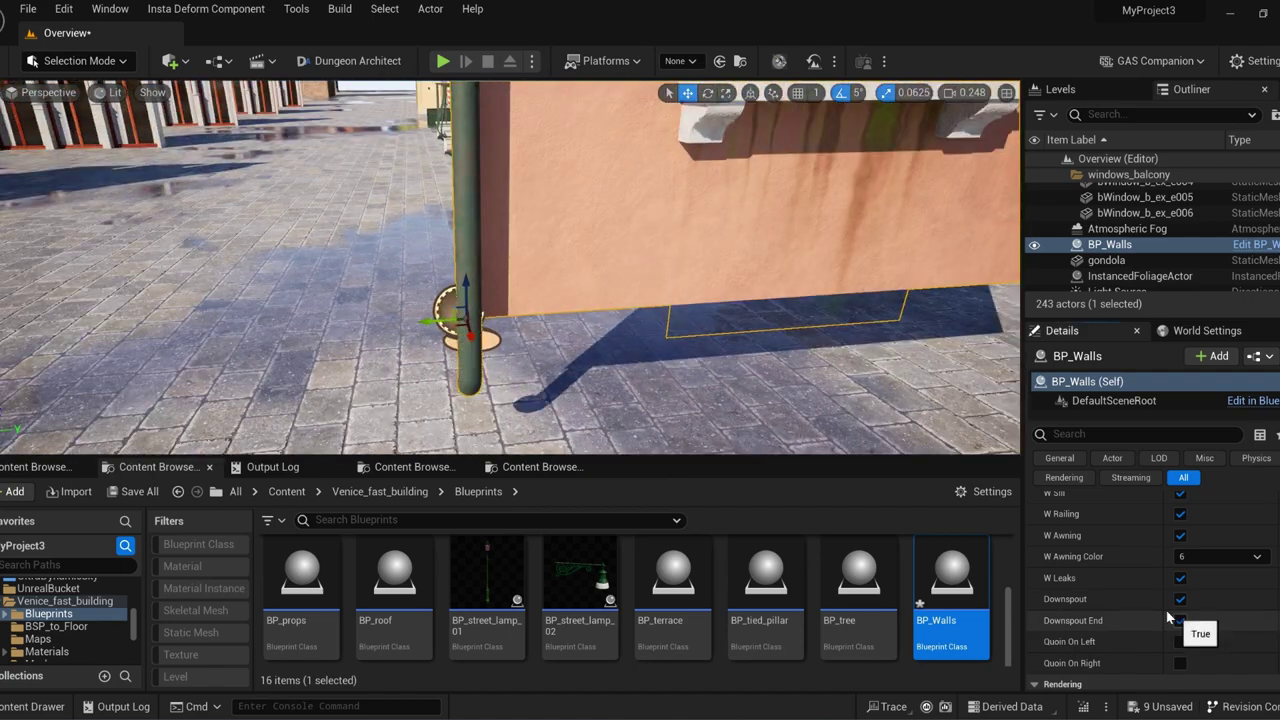
key("f")
- Enable Quoin On Left on the wall and try Quoin On Right
left_click(1181, 643)
left_click(1181, 663)
right_click_drag(740, 360, 745, 340)
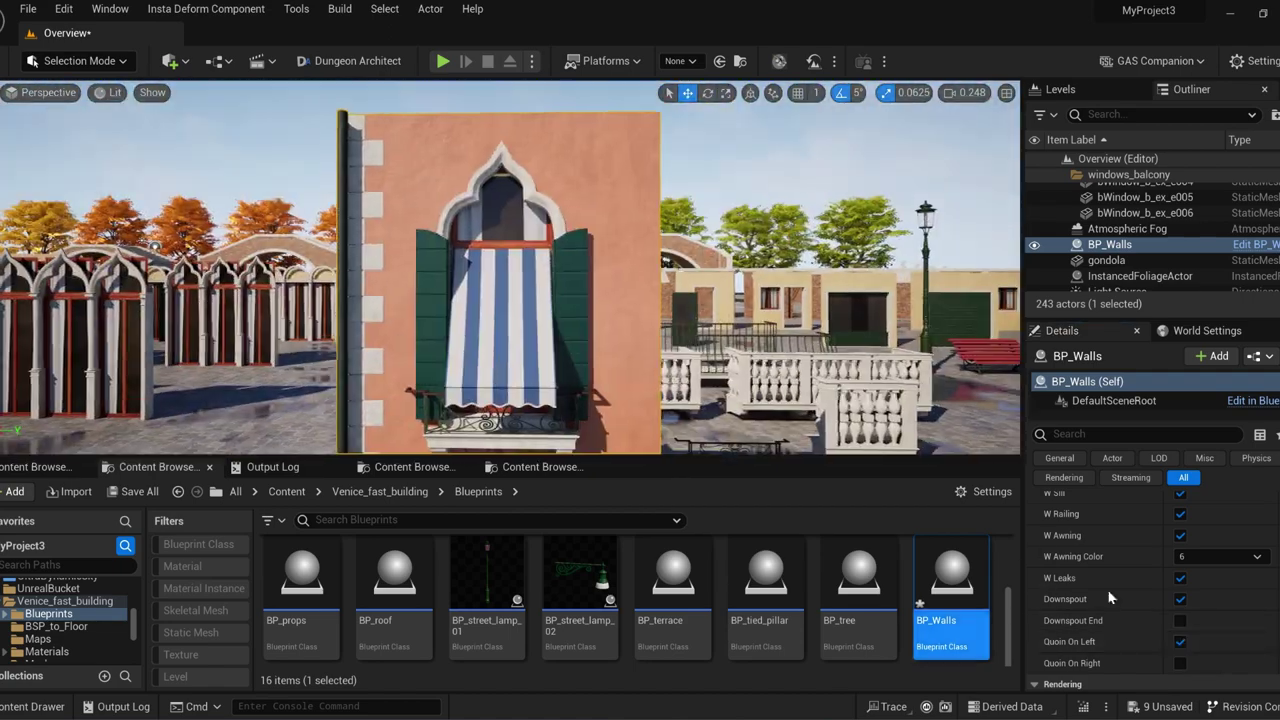